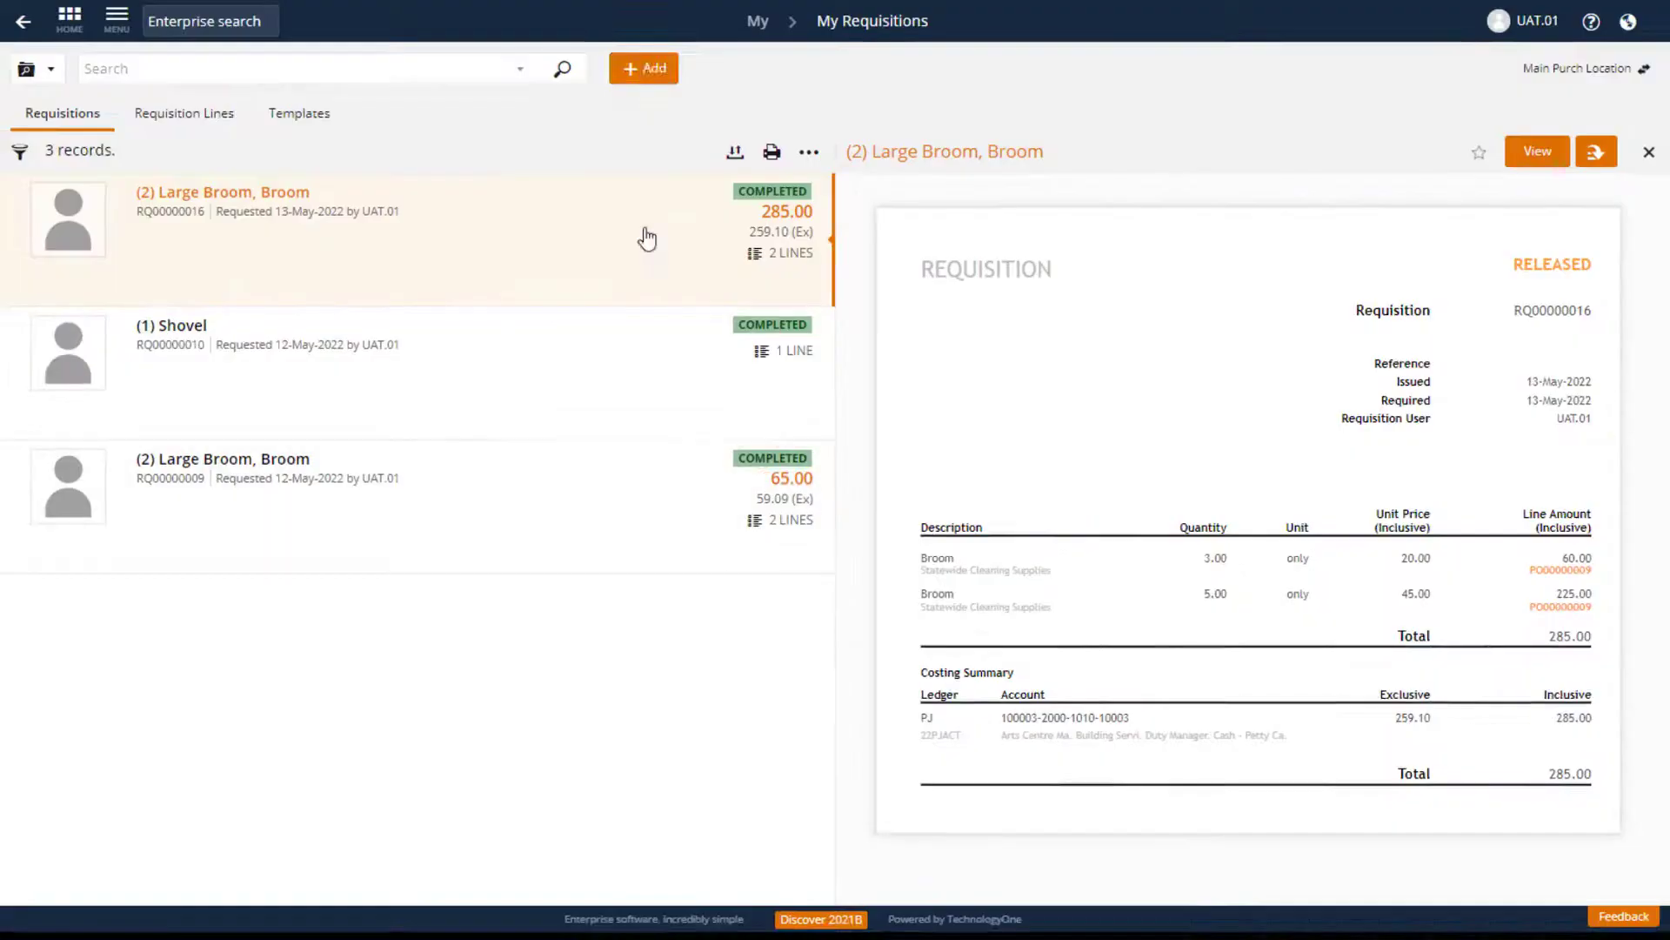
Step: Create a blank requisition and set the new requested item's supplier account to Bunnings Building Supplies
click(729, 266)
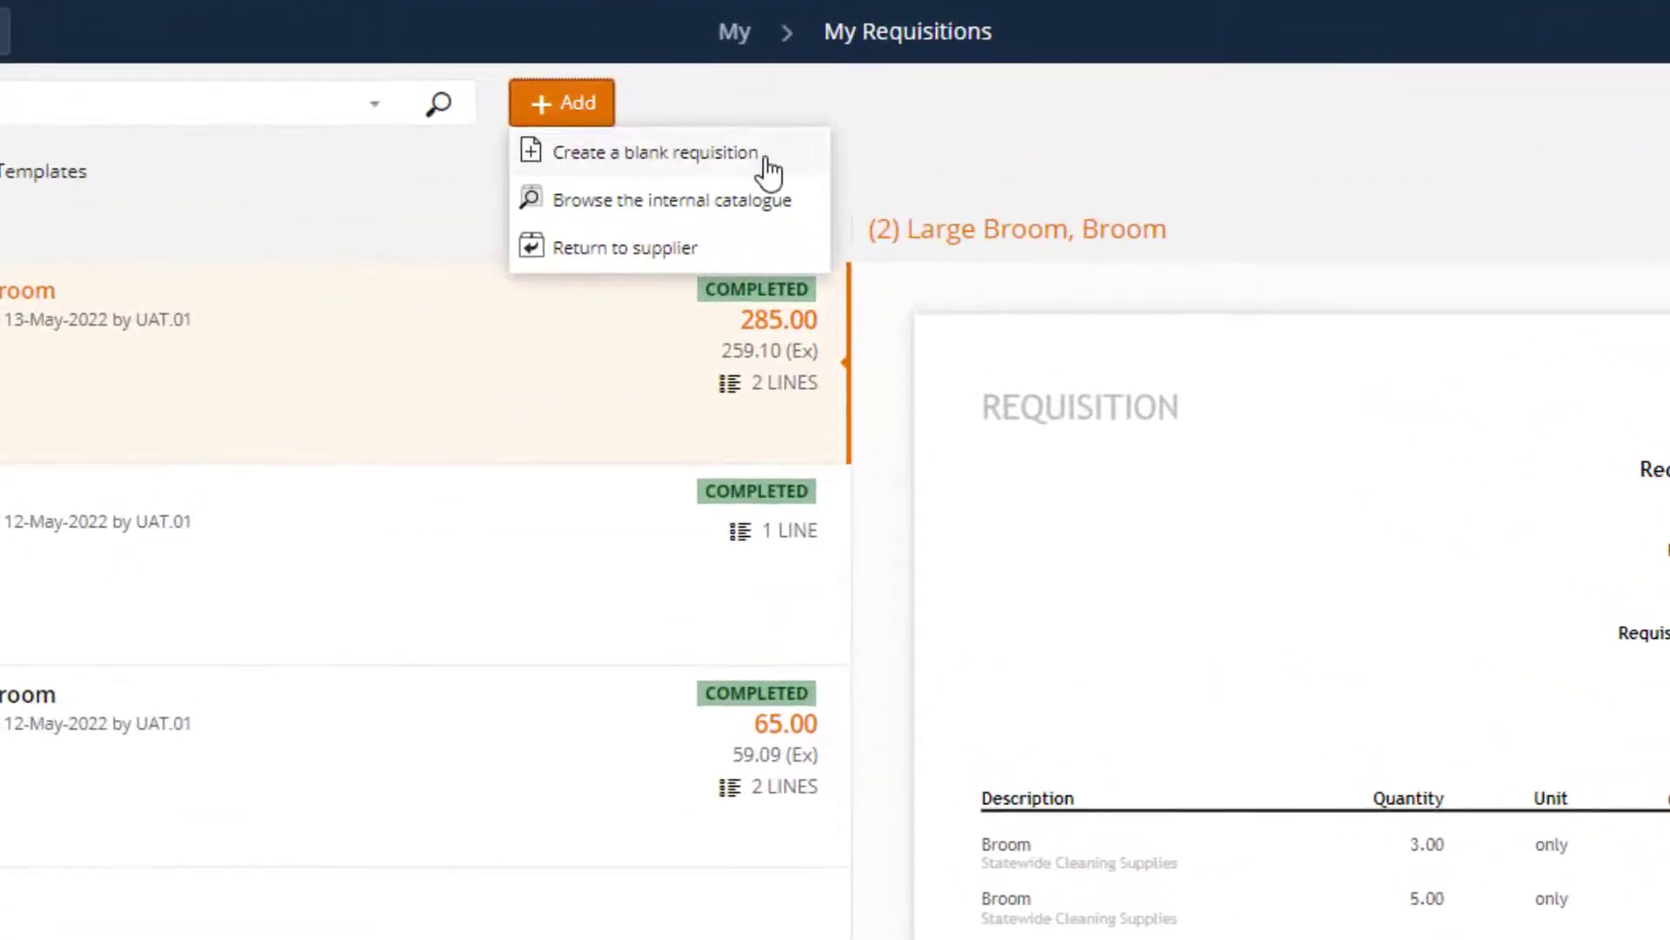
click(718, 162)
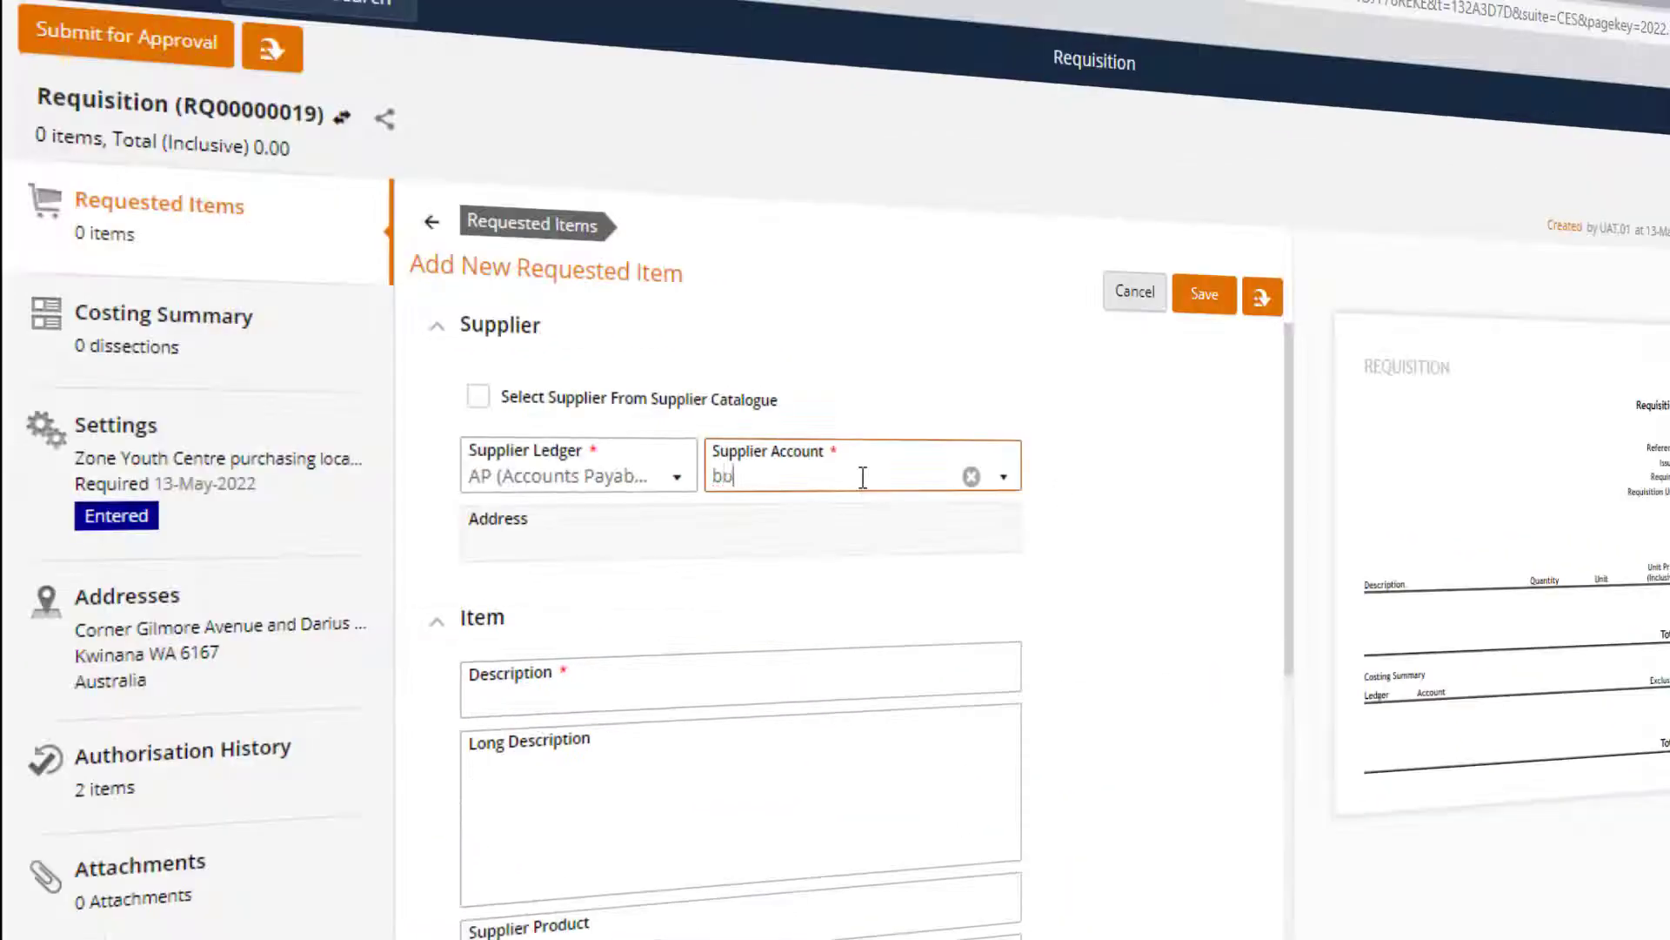
text(nb)
click(859, 562)
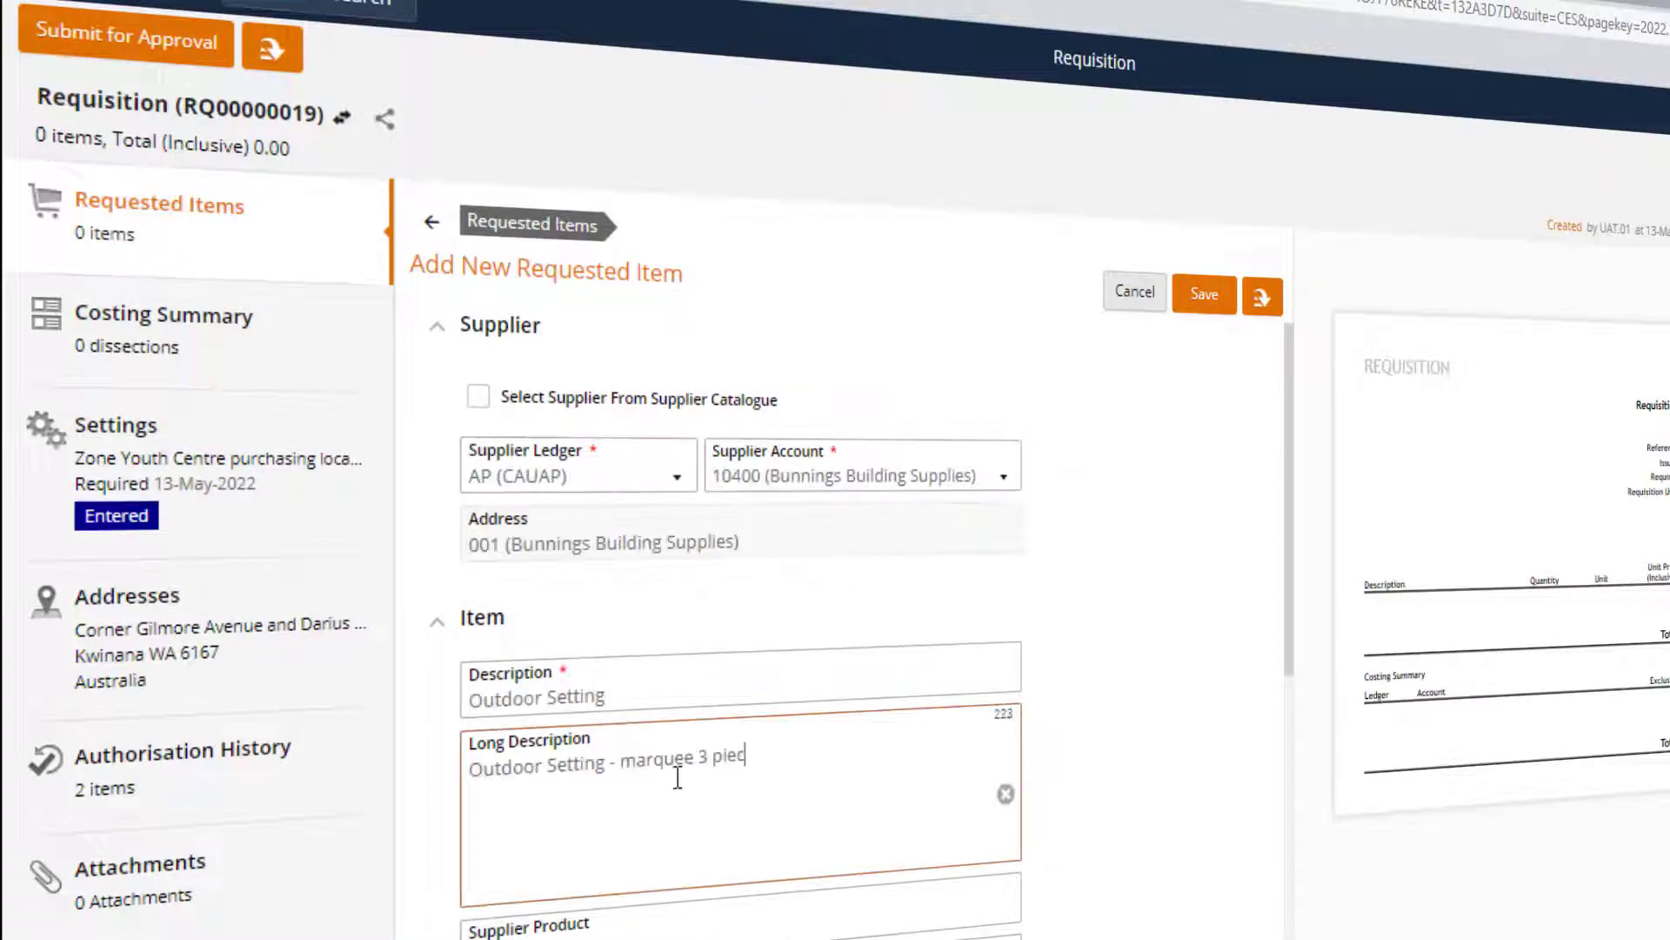
Step: Enter the long description "Outdoor Setting - marquee 3 piece rustic bistro setting" and open the account choices for the GL cost dissection
text(e rustic bistro setting)
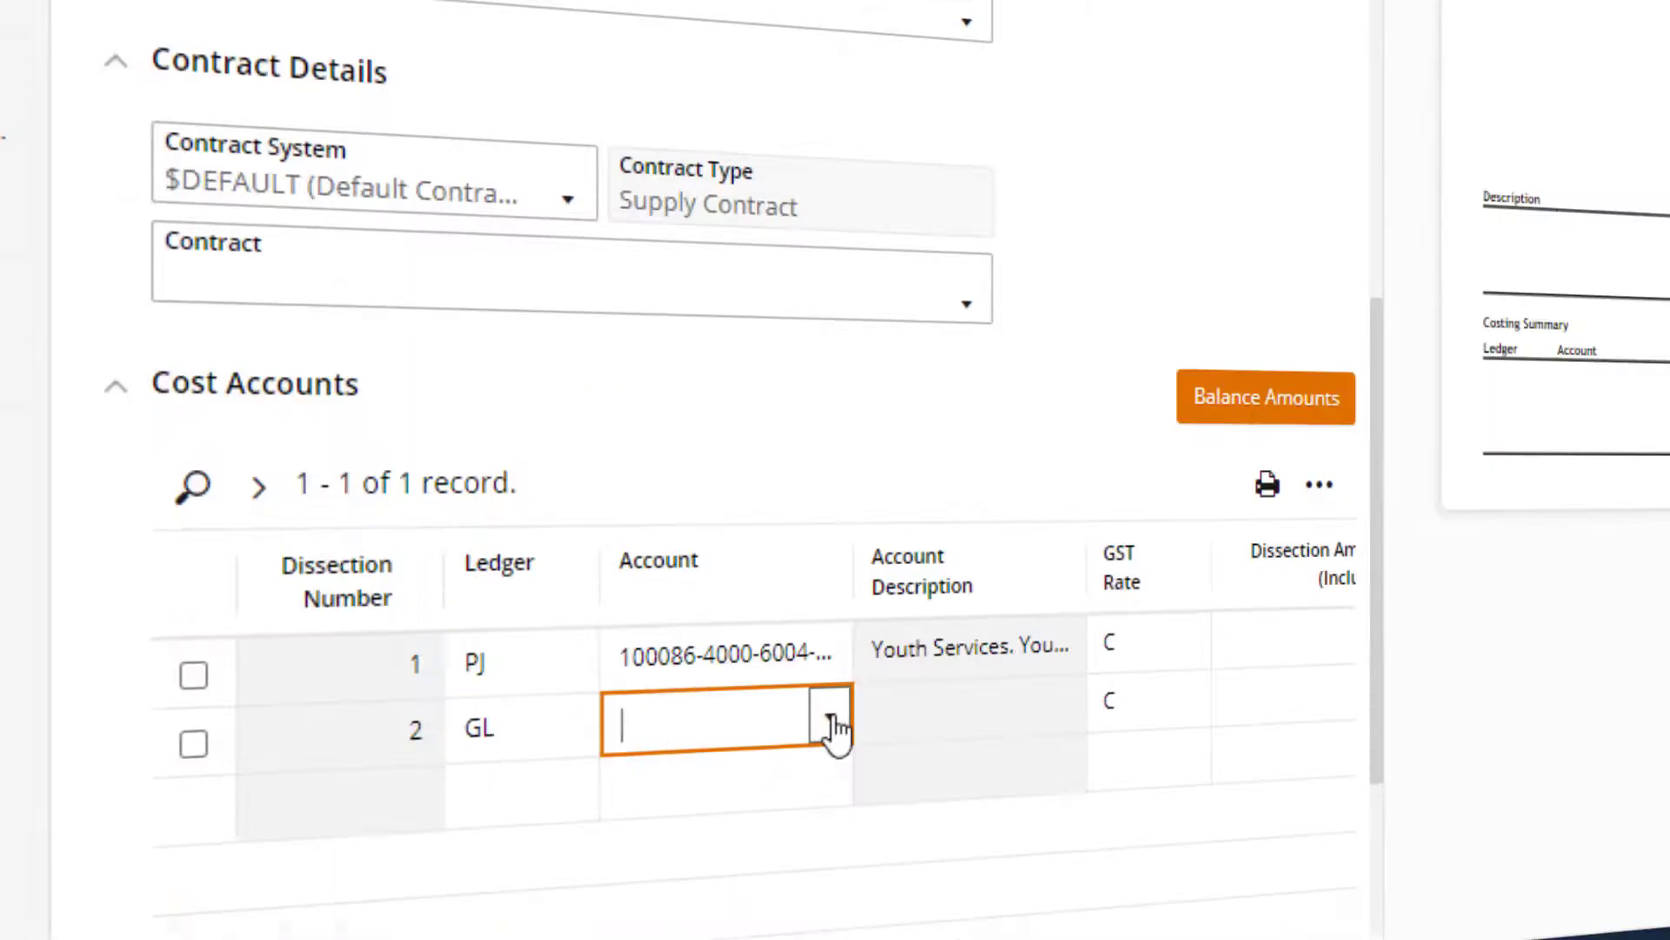
click(831, 722)
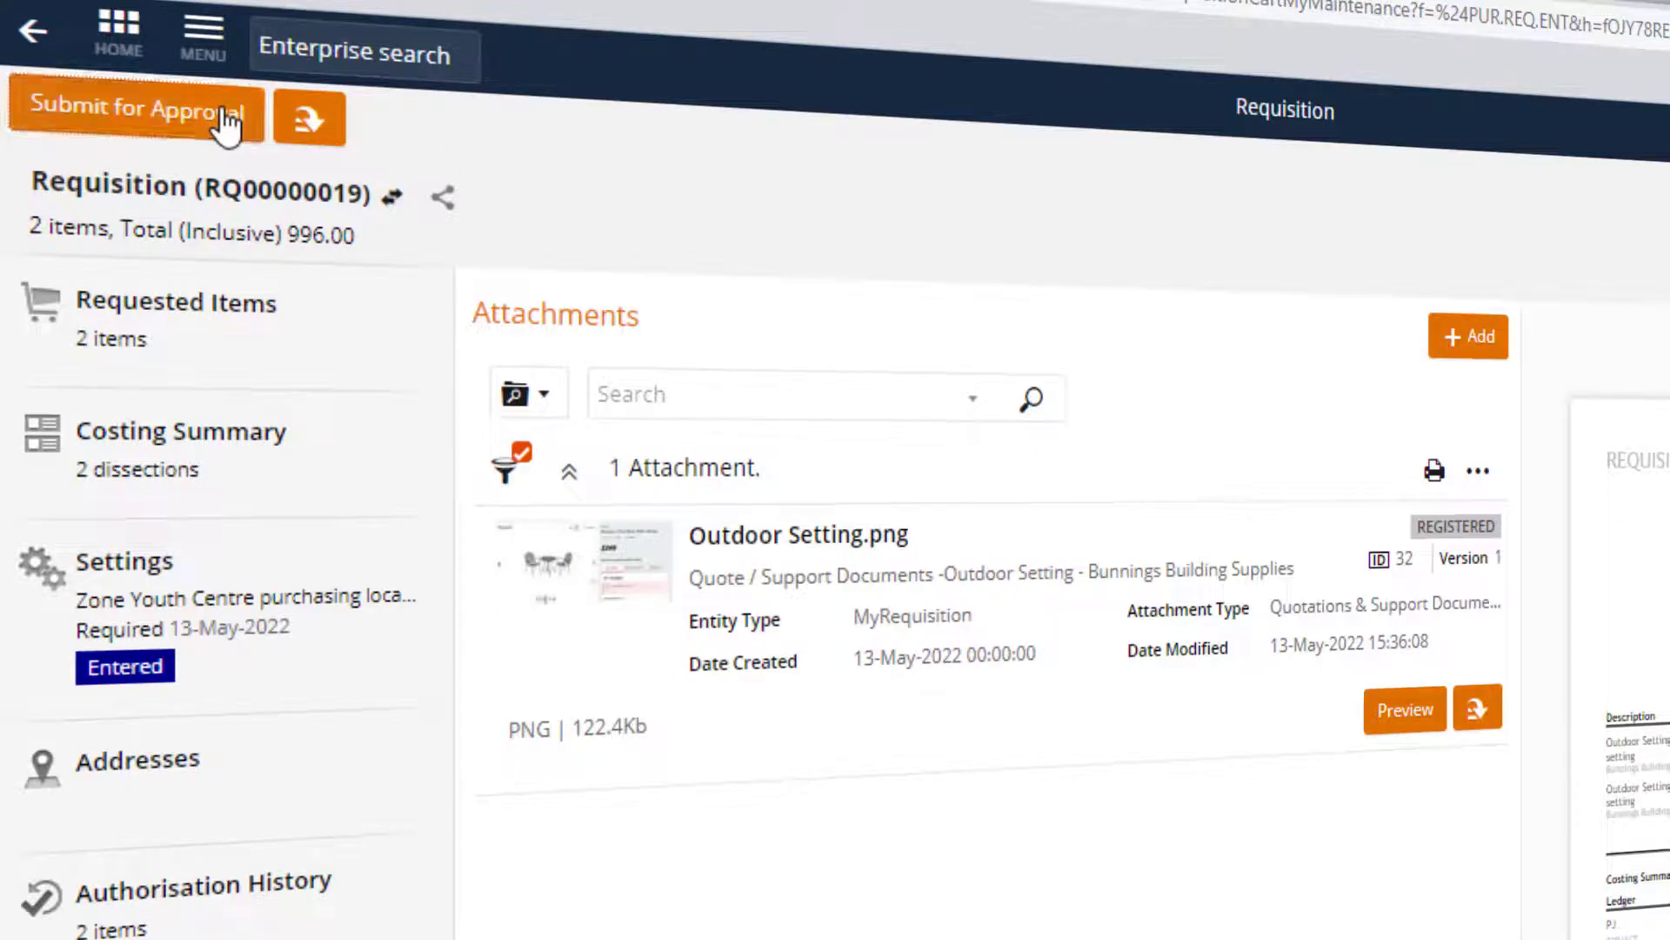
Step: Submit the outdoor setting requisition for approval, assigned to the approver
click(224, 112)
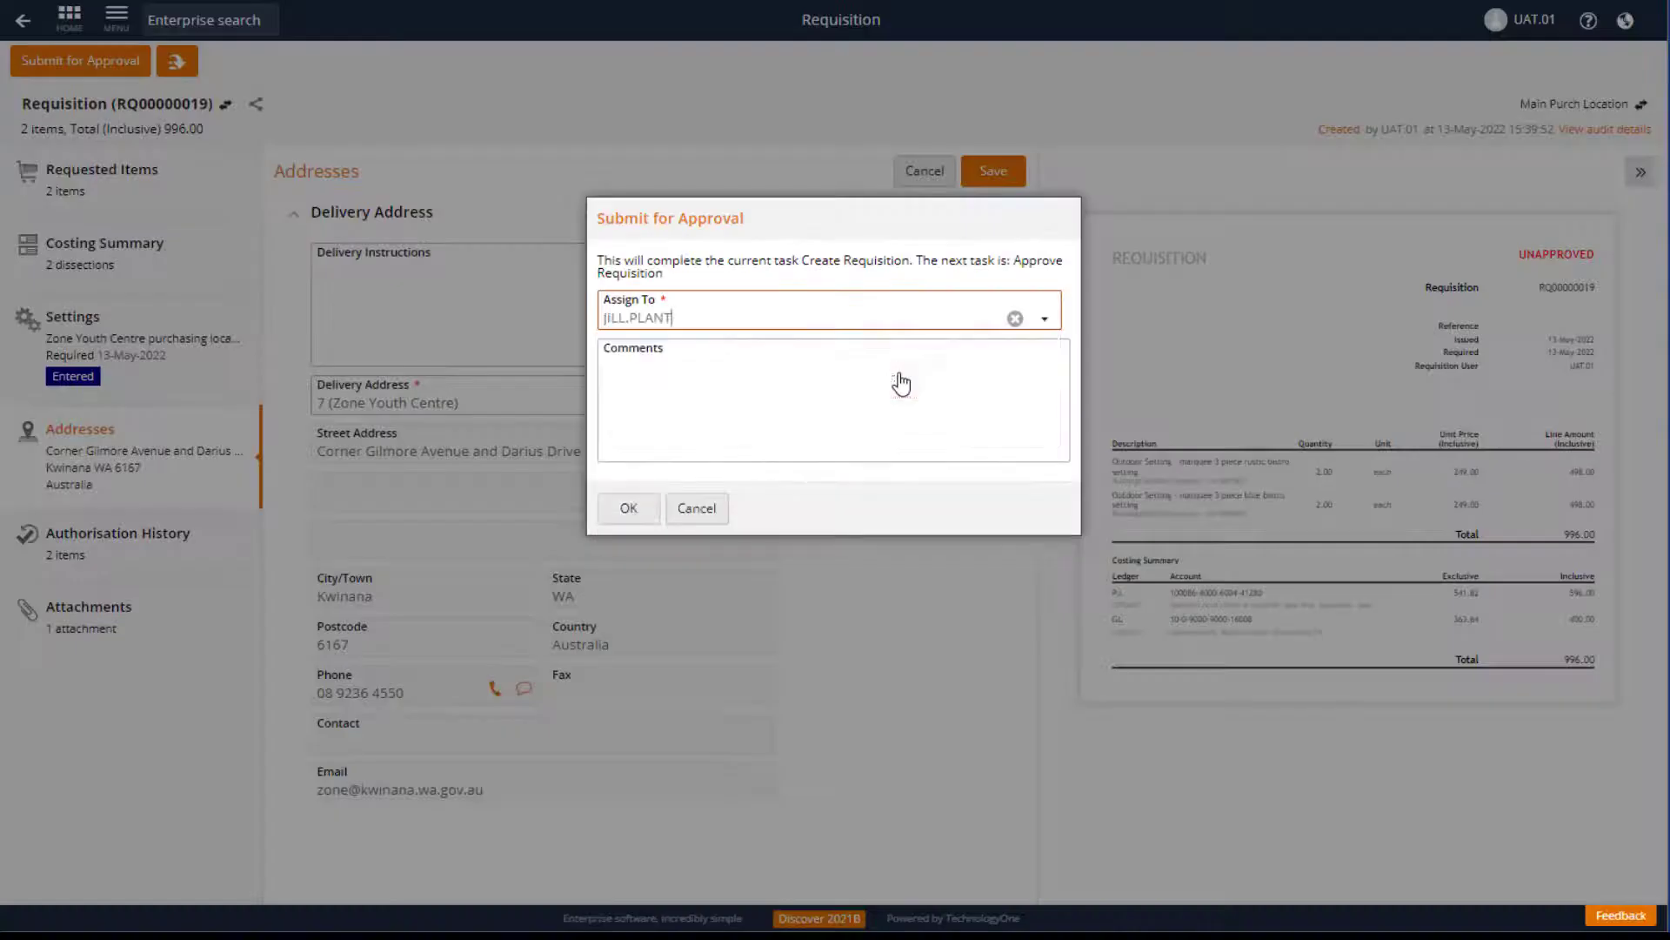
click(628, 508)
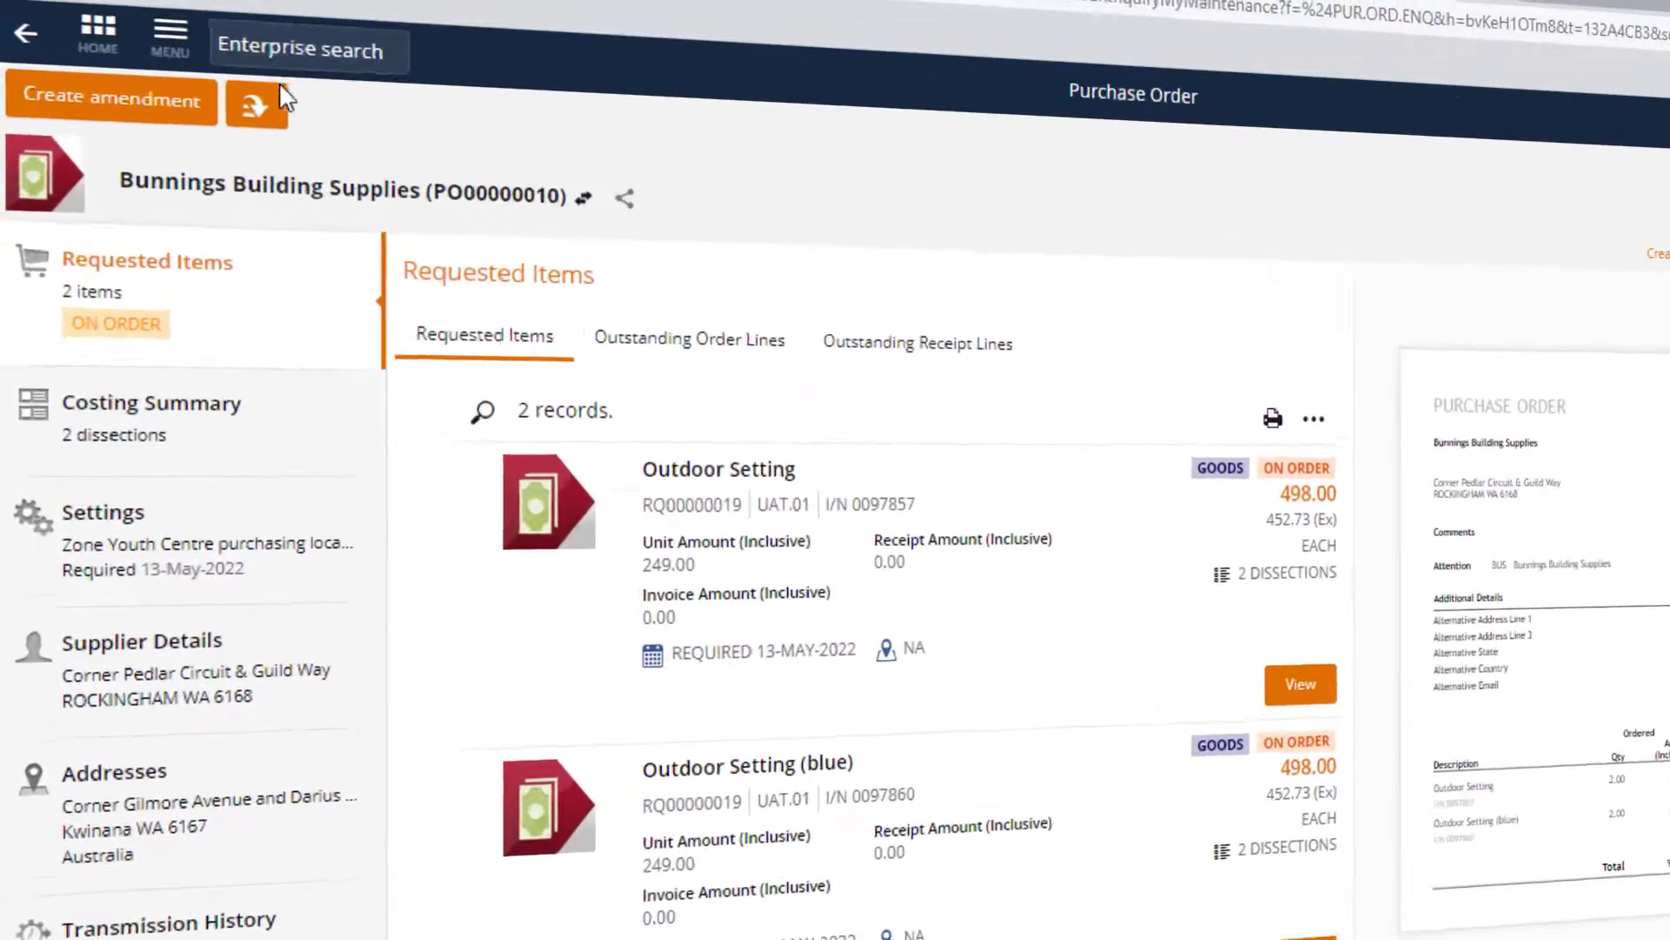
Step: Transmit the Bunnings Building Supplies purchase order
click(280, 101)
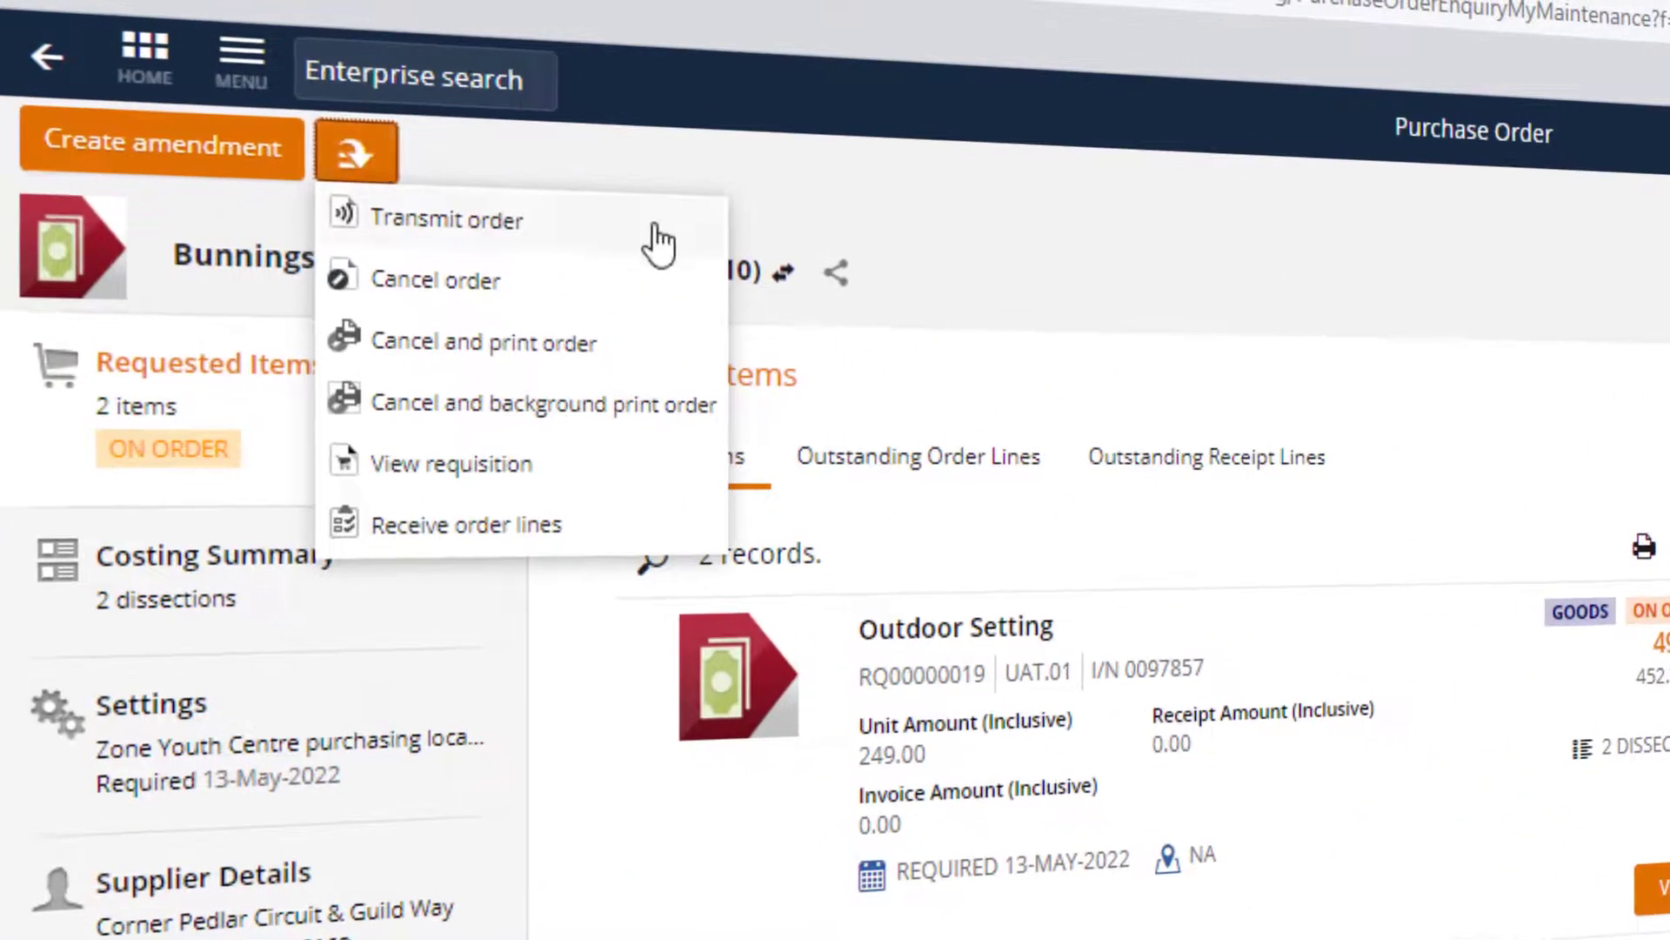
click(658, 244)
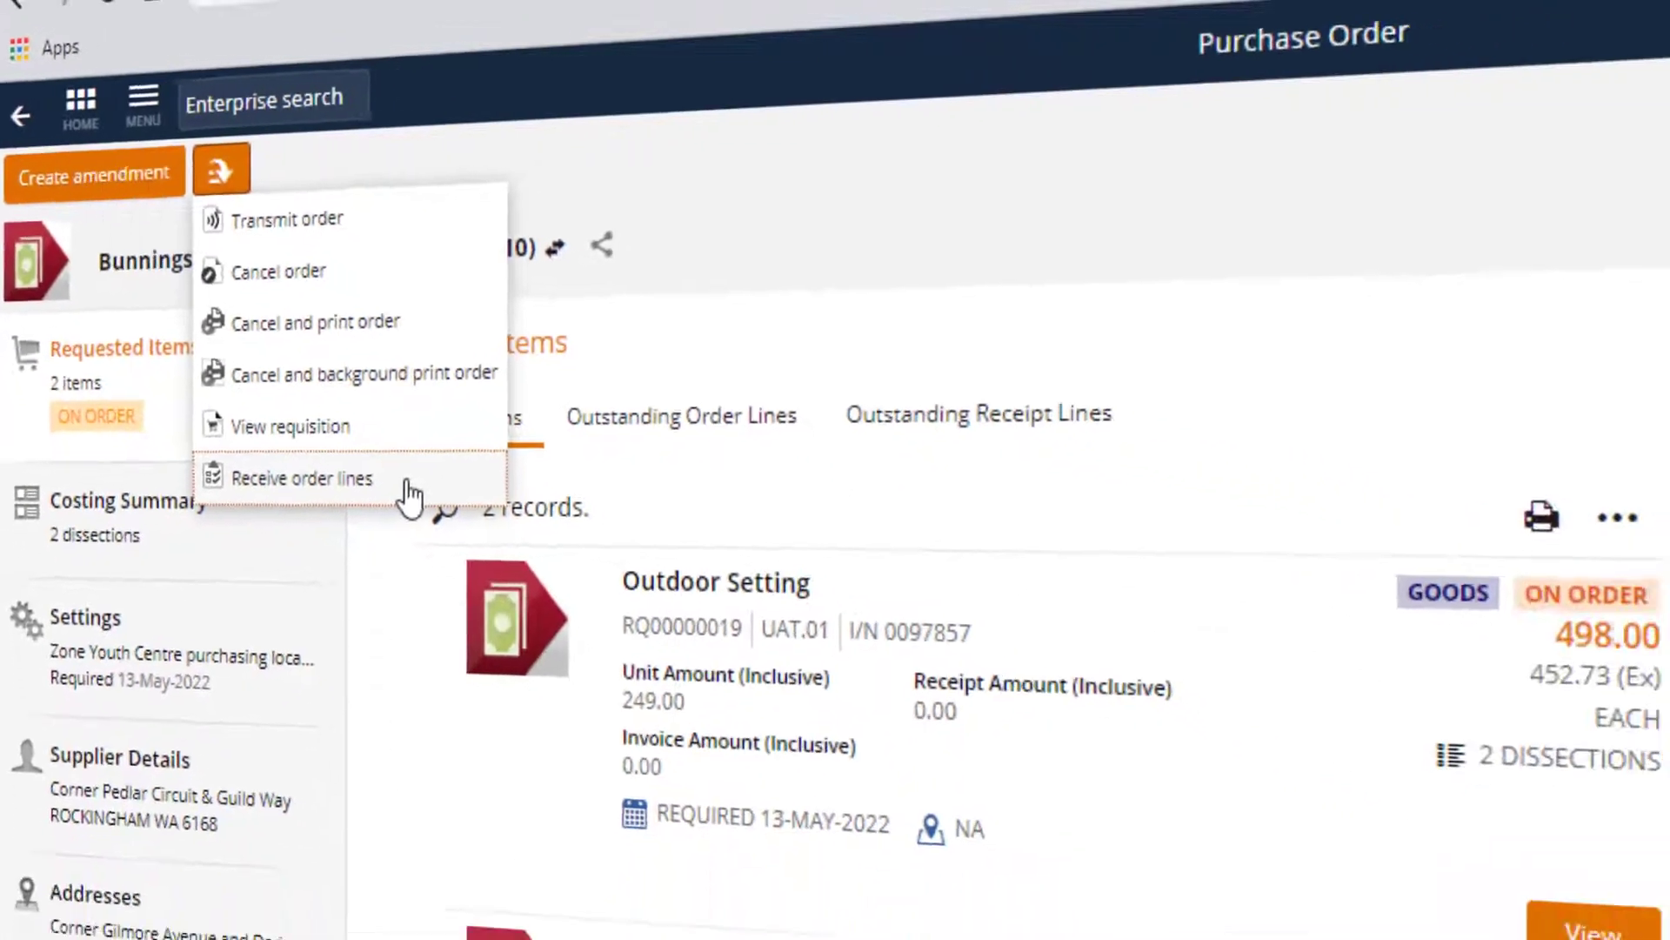
Step: Start receiving the purchase order's lines and add the Outdoor Setting (blue) line with a quantity of 1
click(542, 595)
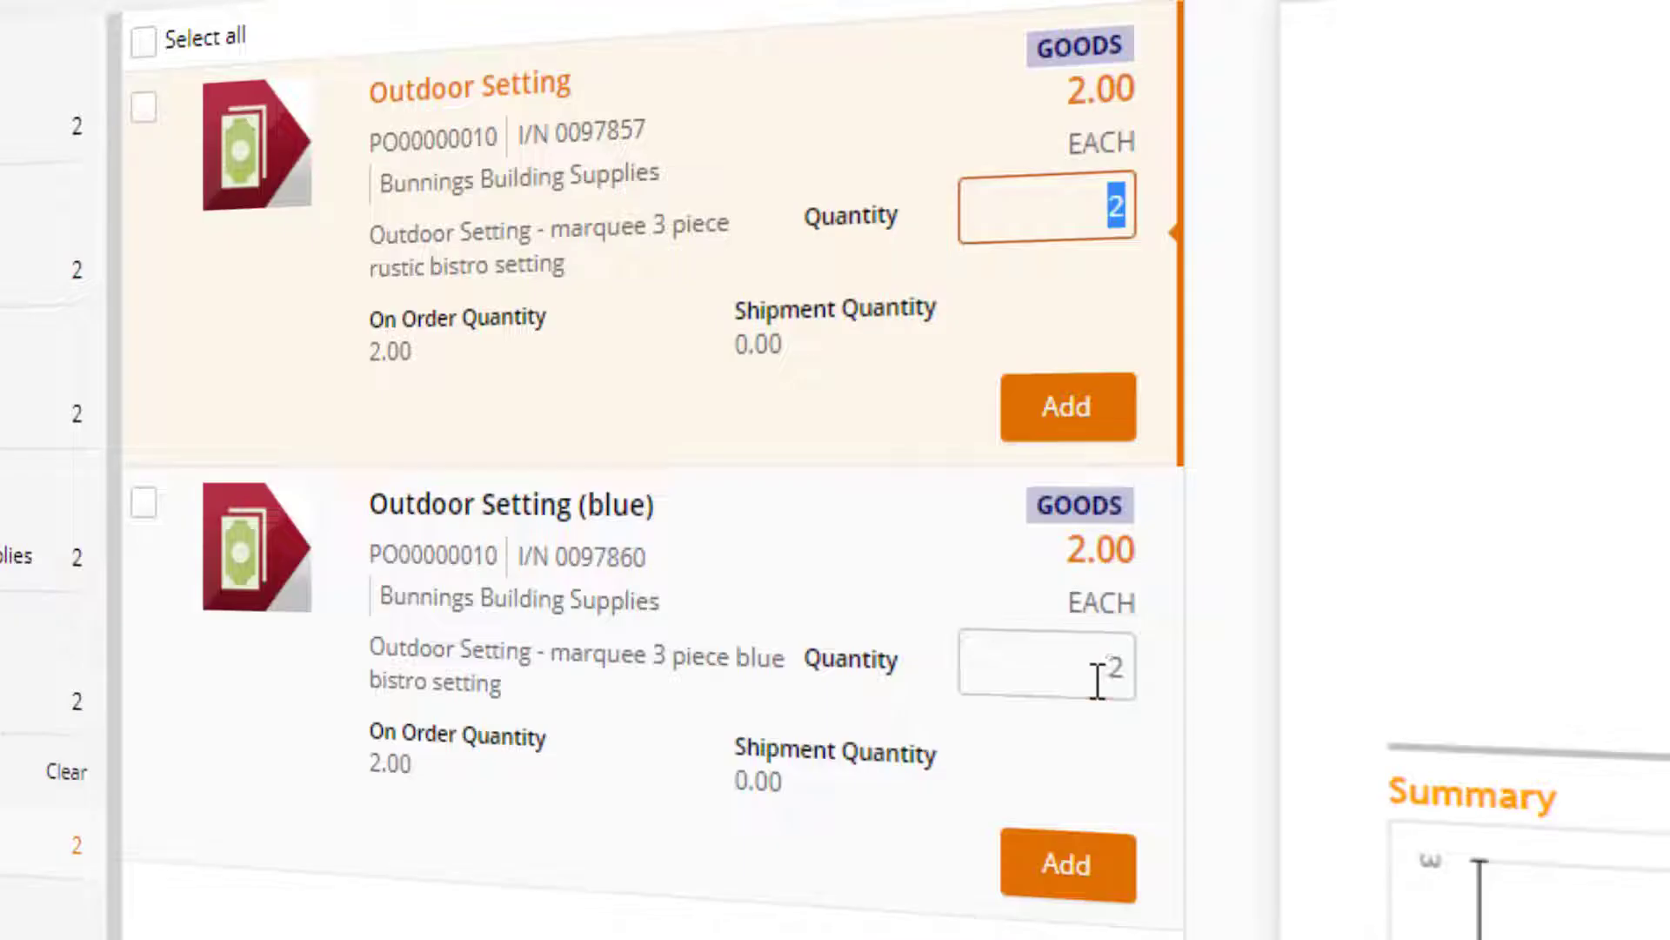
click(1094, 667)
text(1)
click(1107, 883)
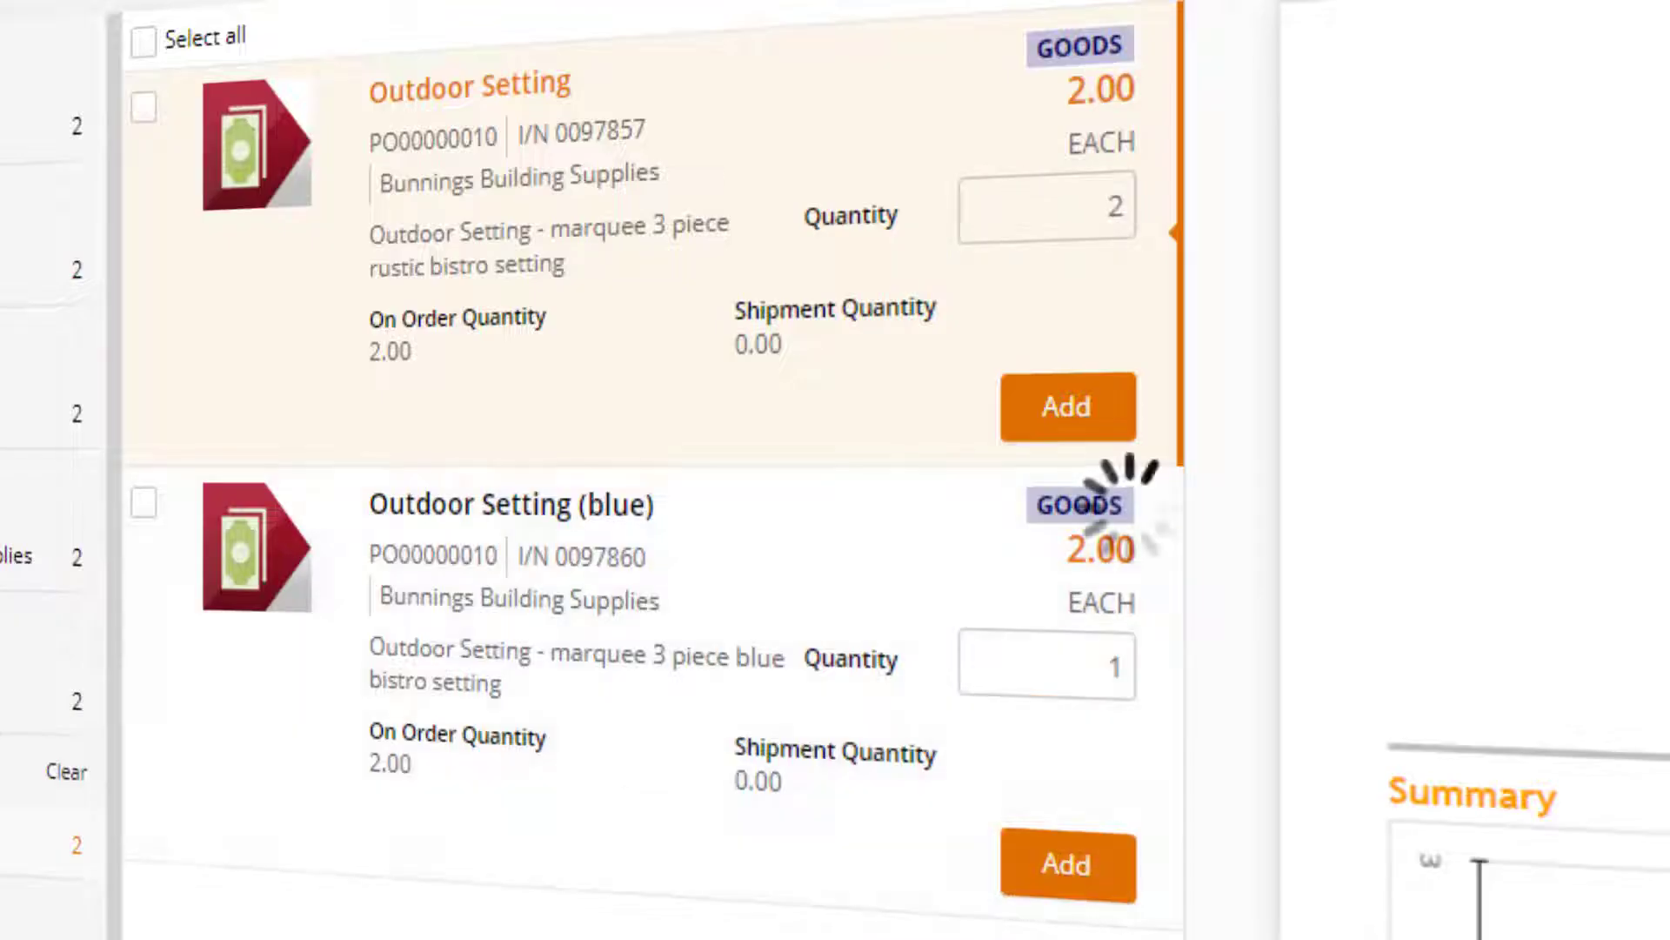
click(129, 183)
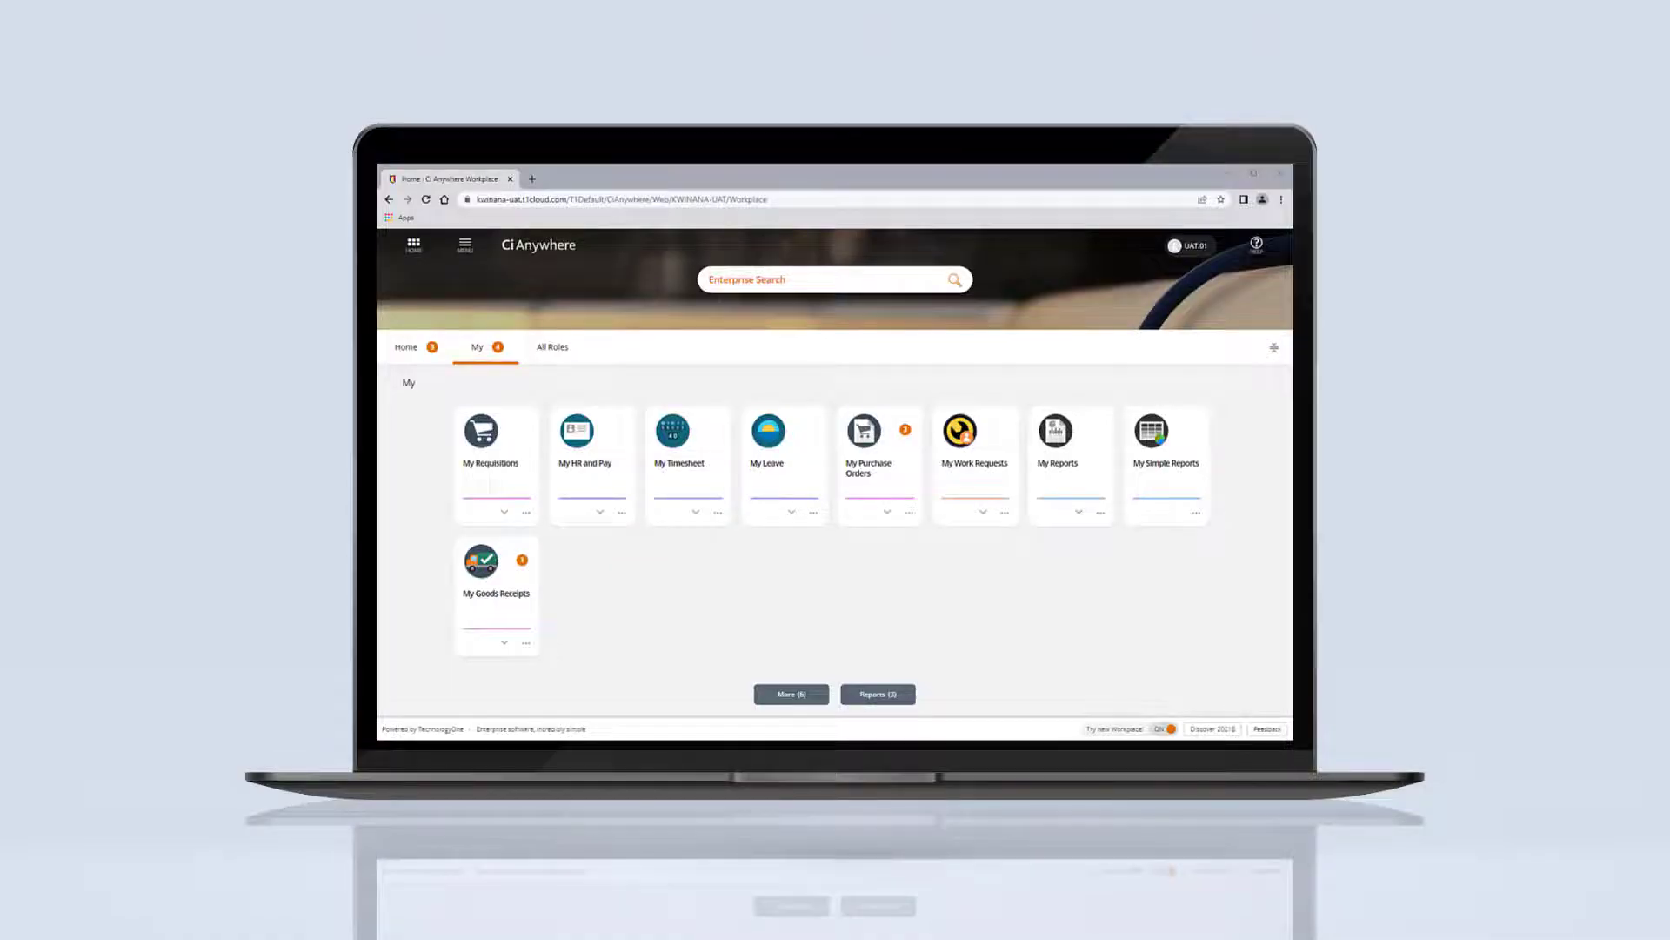
Step: Open My Requisitions and create a blank requisition
click(492, 461)
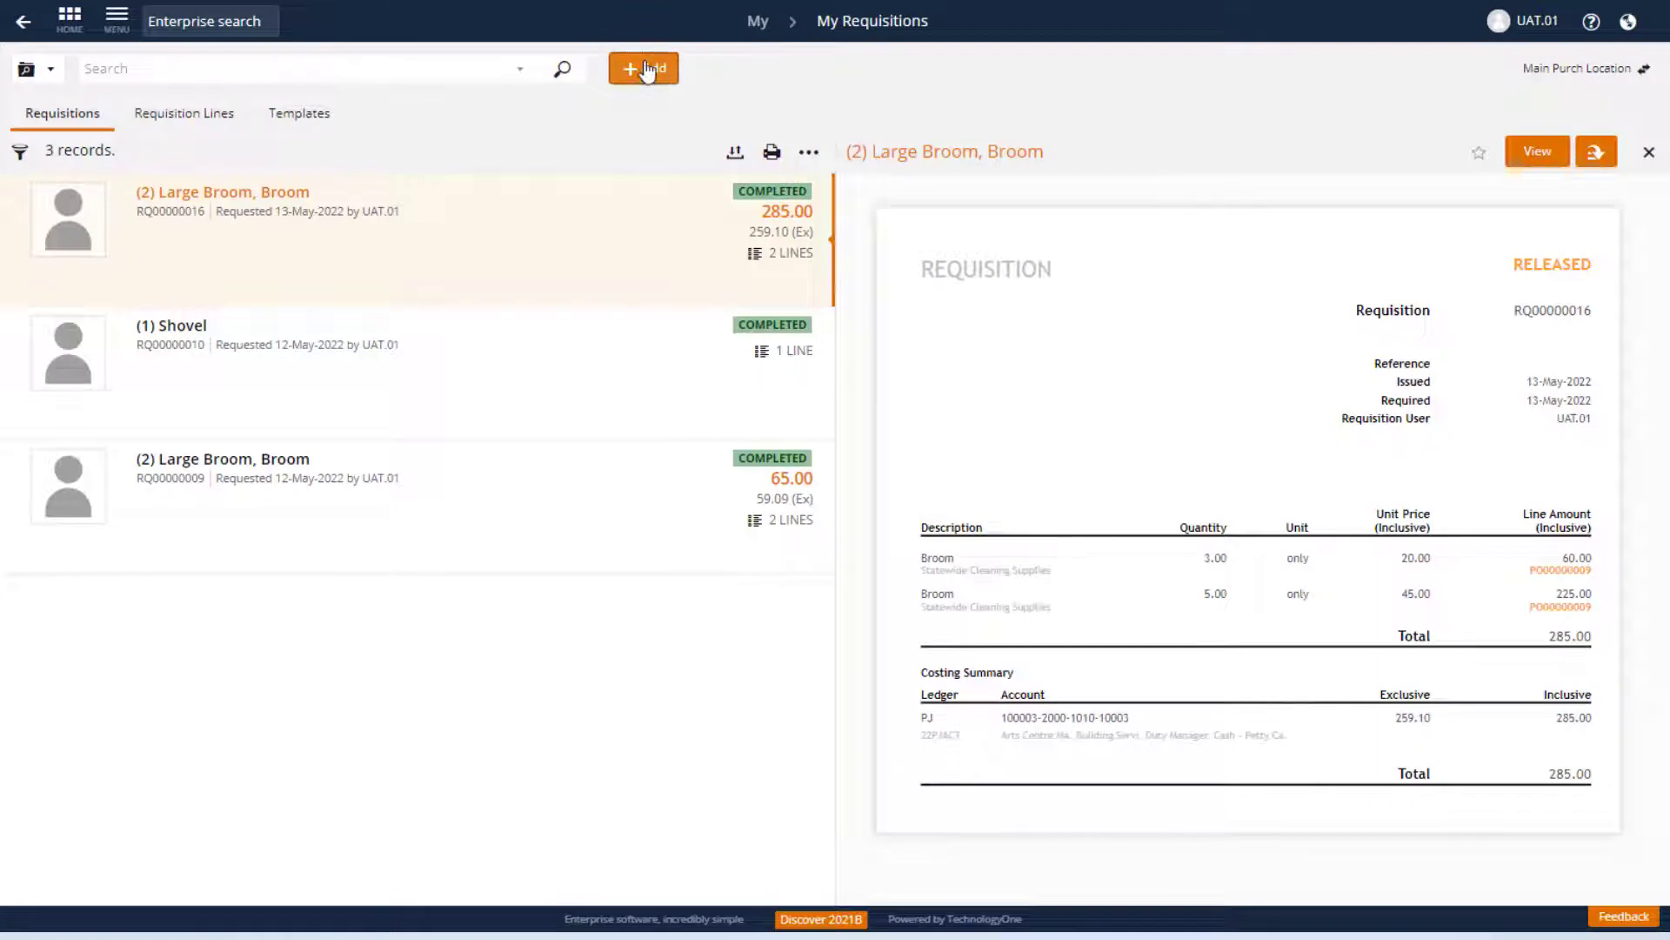
click(735, 270)
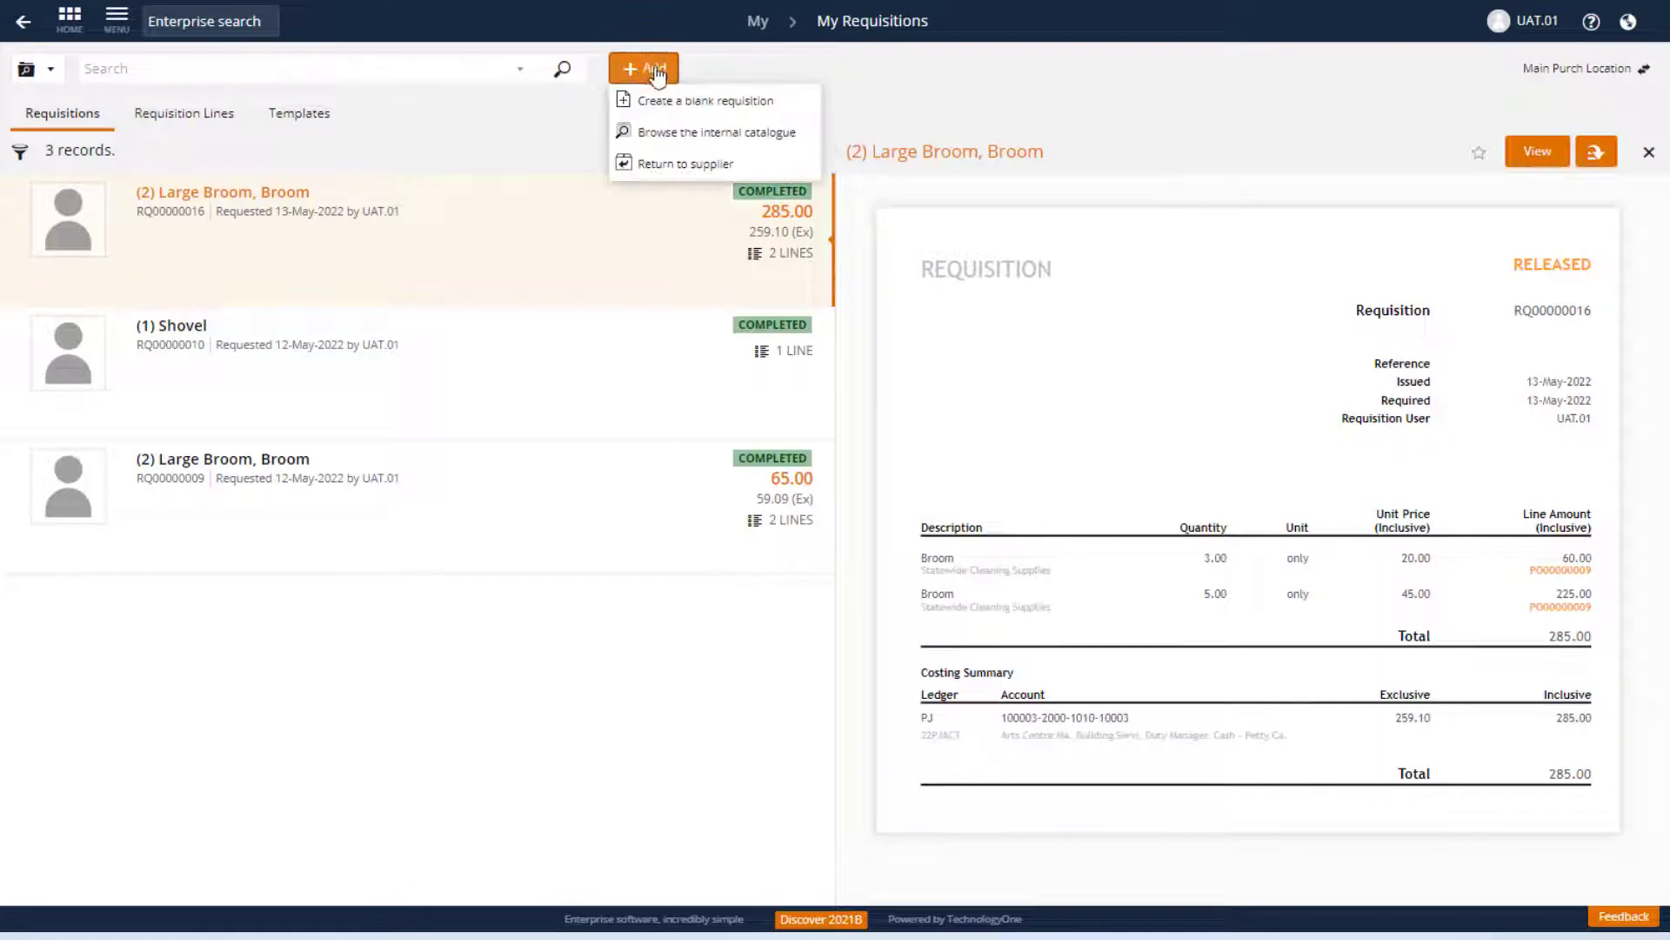
click(780, 113)
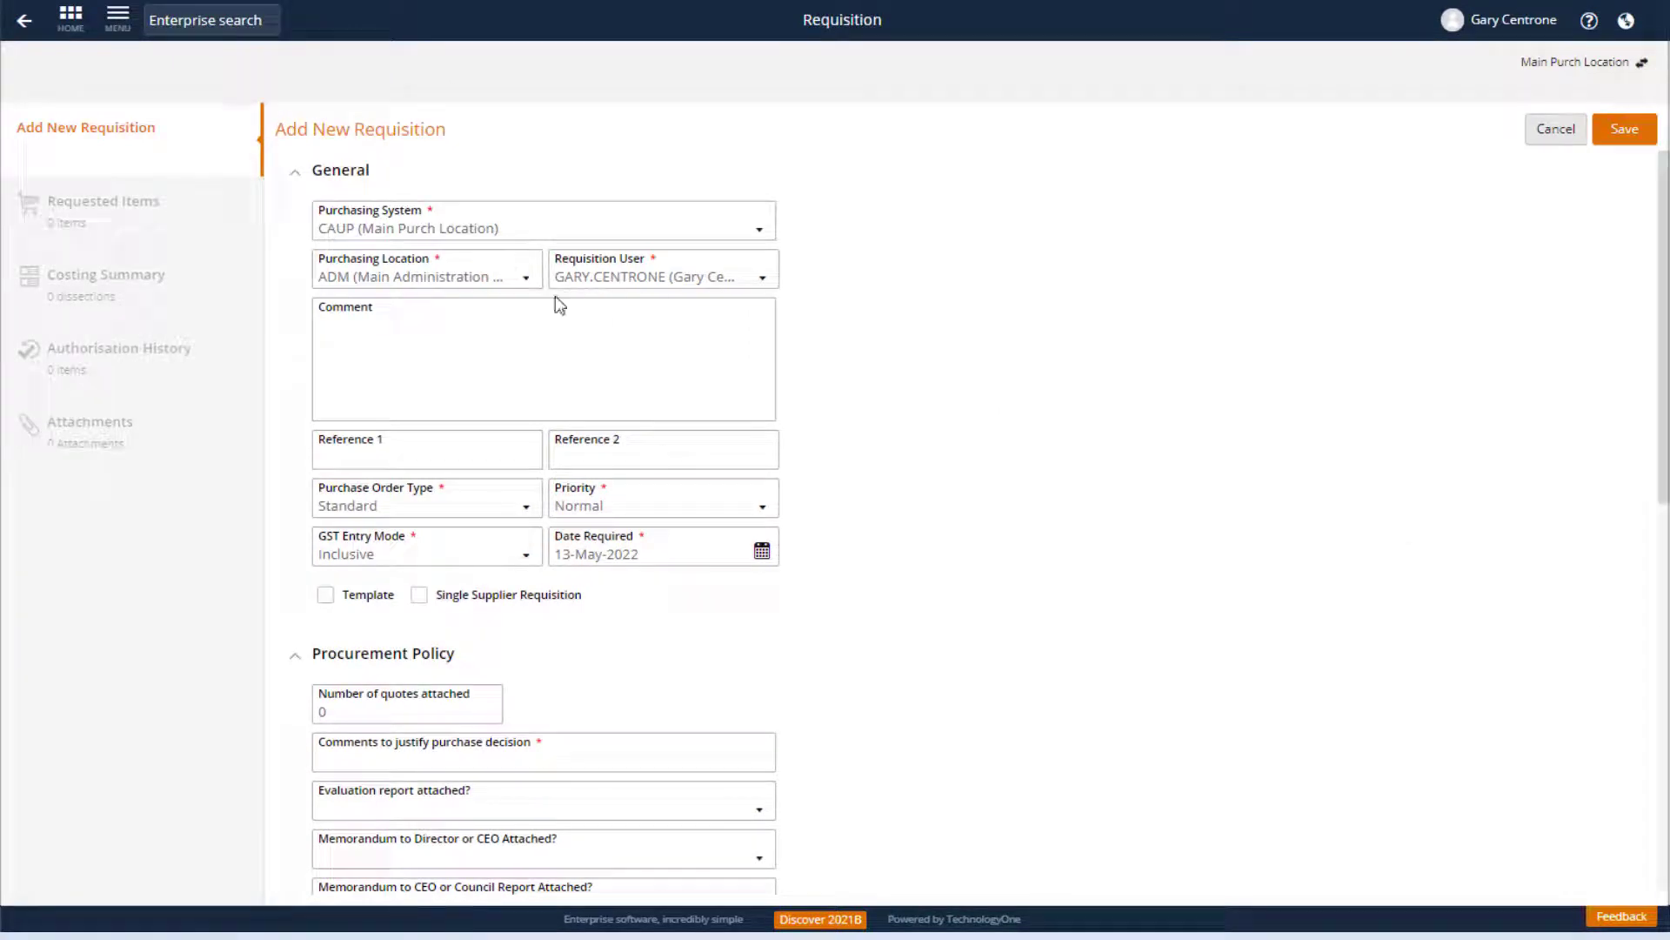
Step: Set the purchasing location to ZONE (Zone Youth Centre) using the advanced search
click(526, 280)
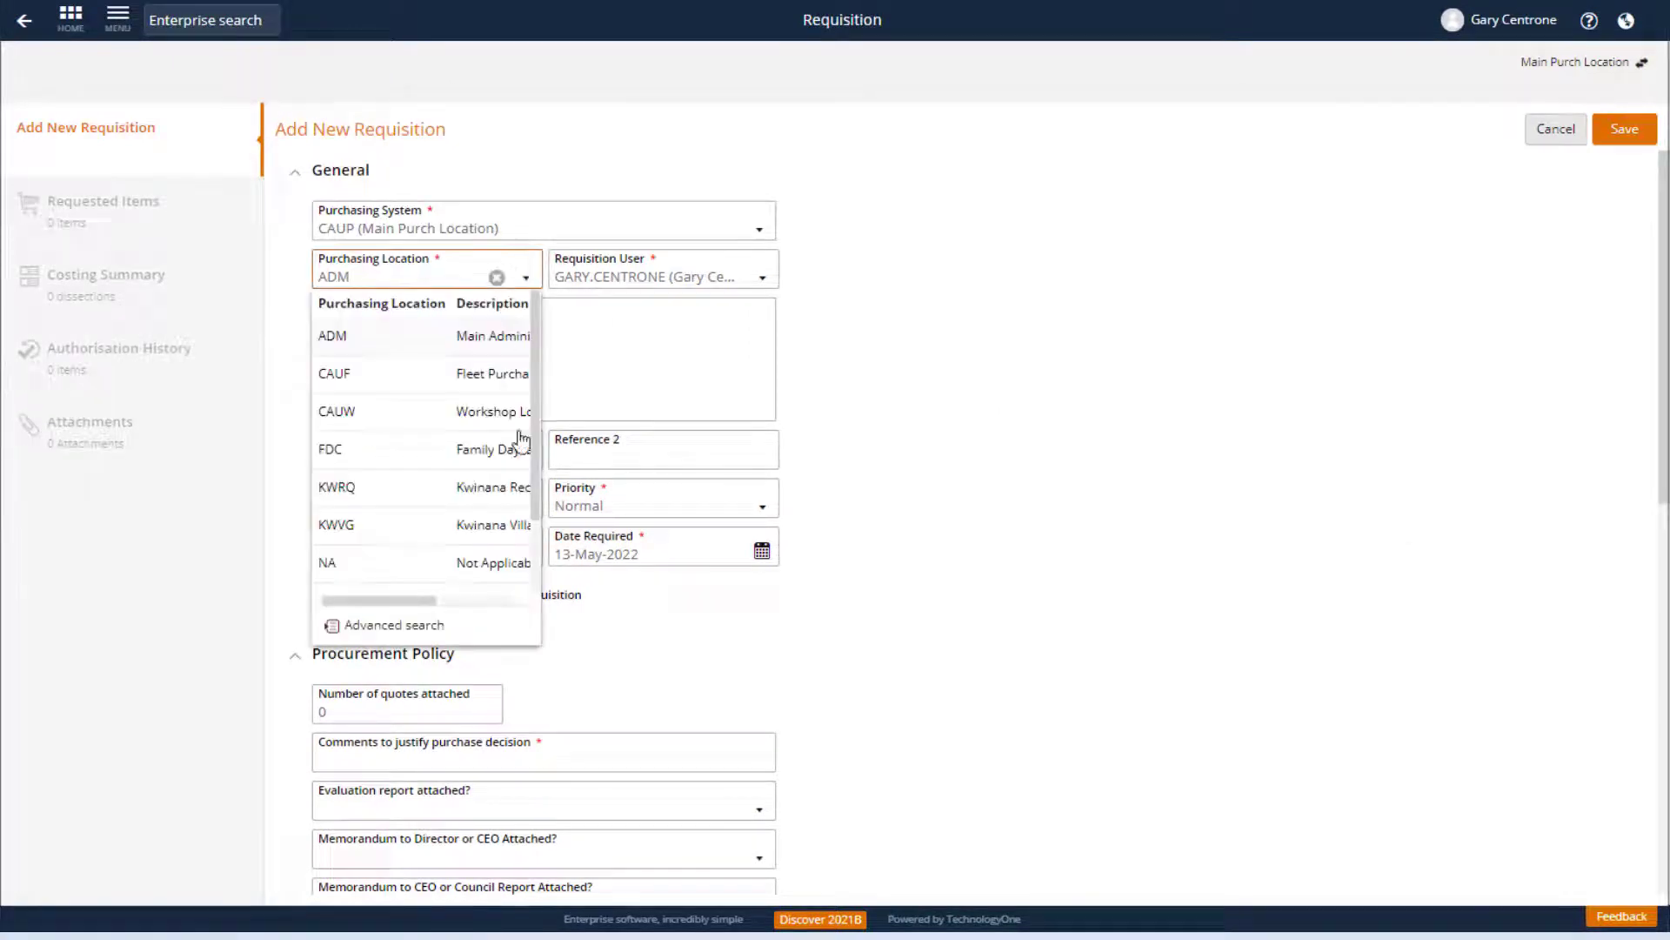
click(393, 625)
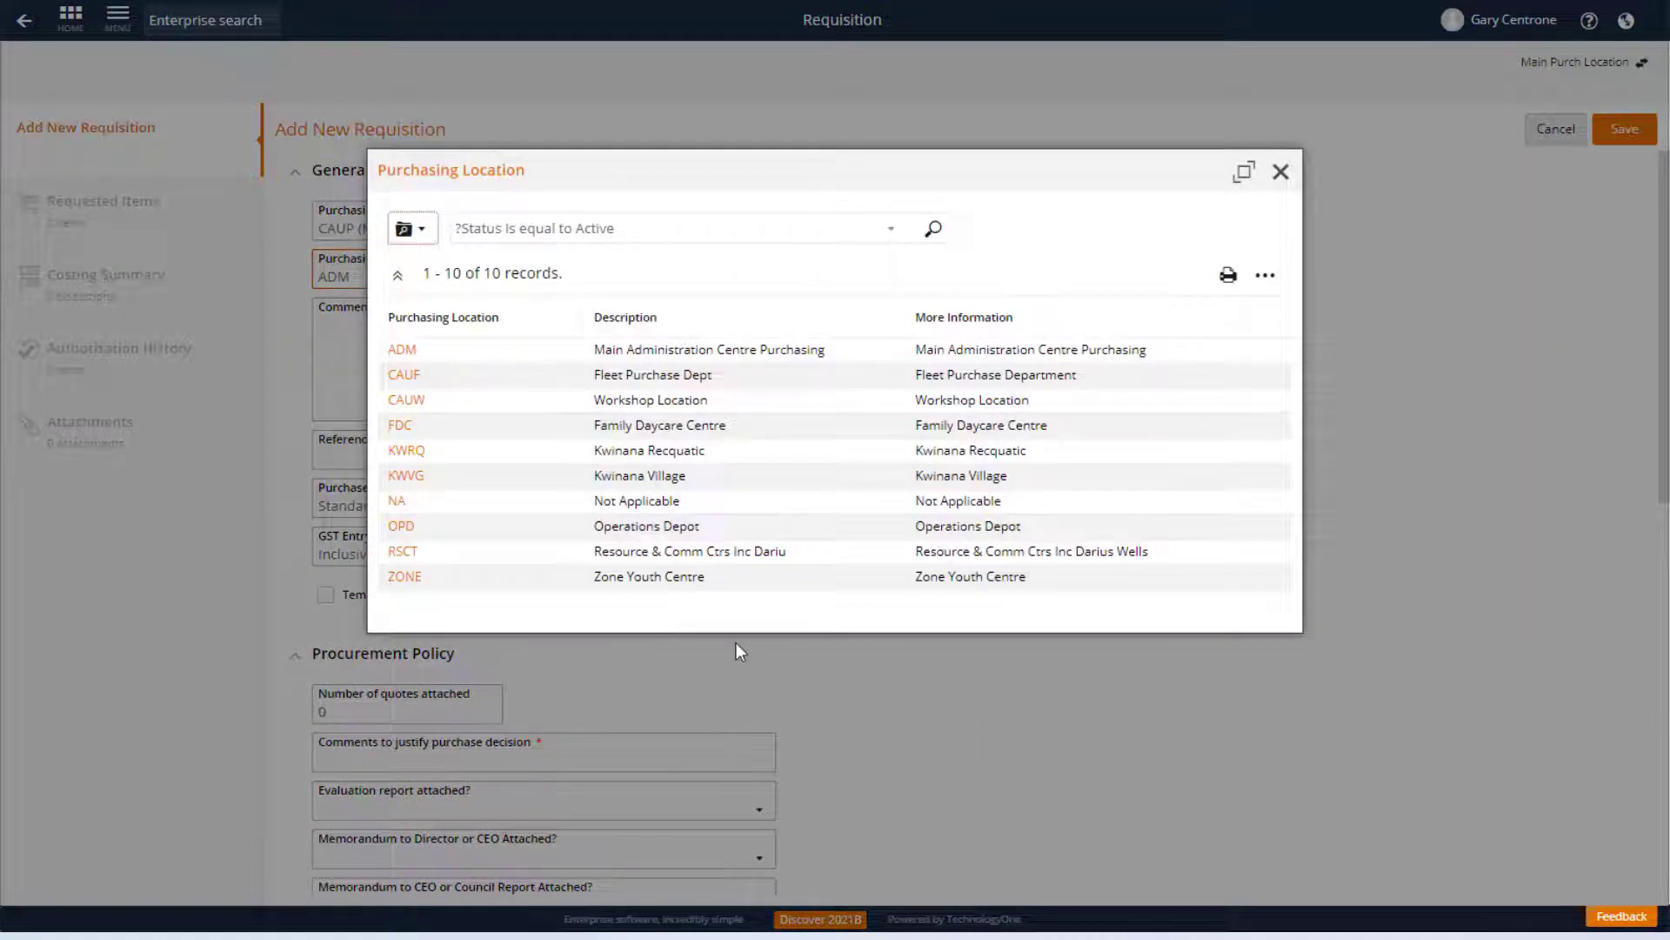
click(404, 577)
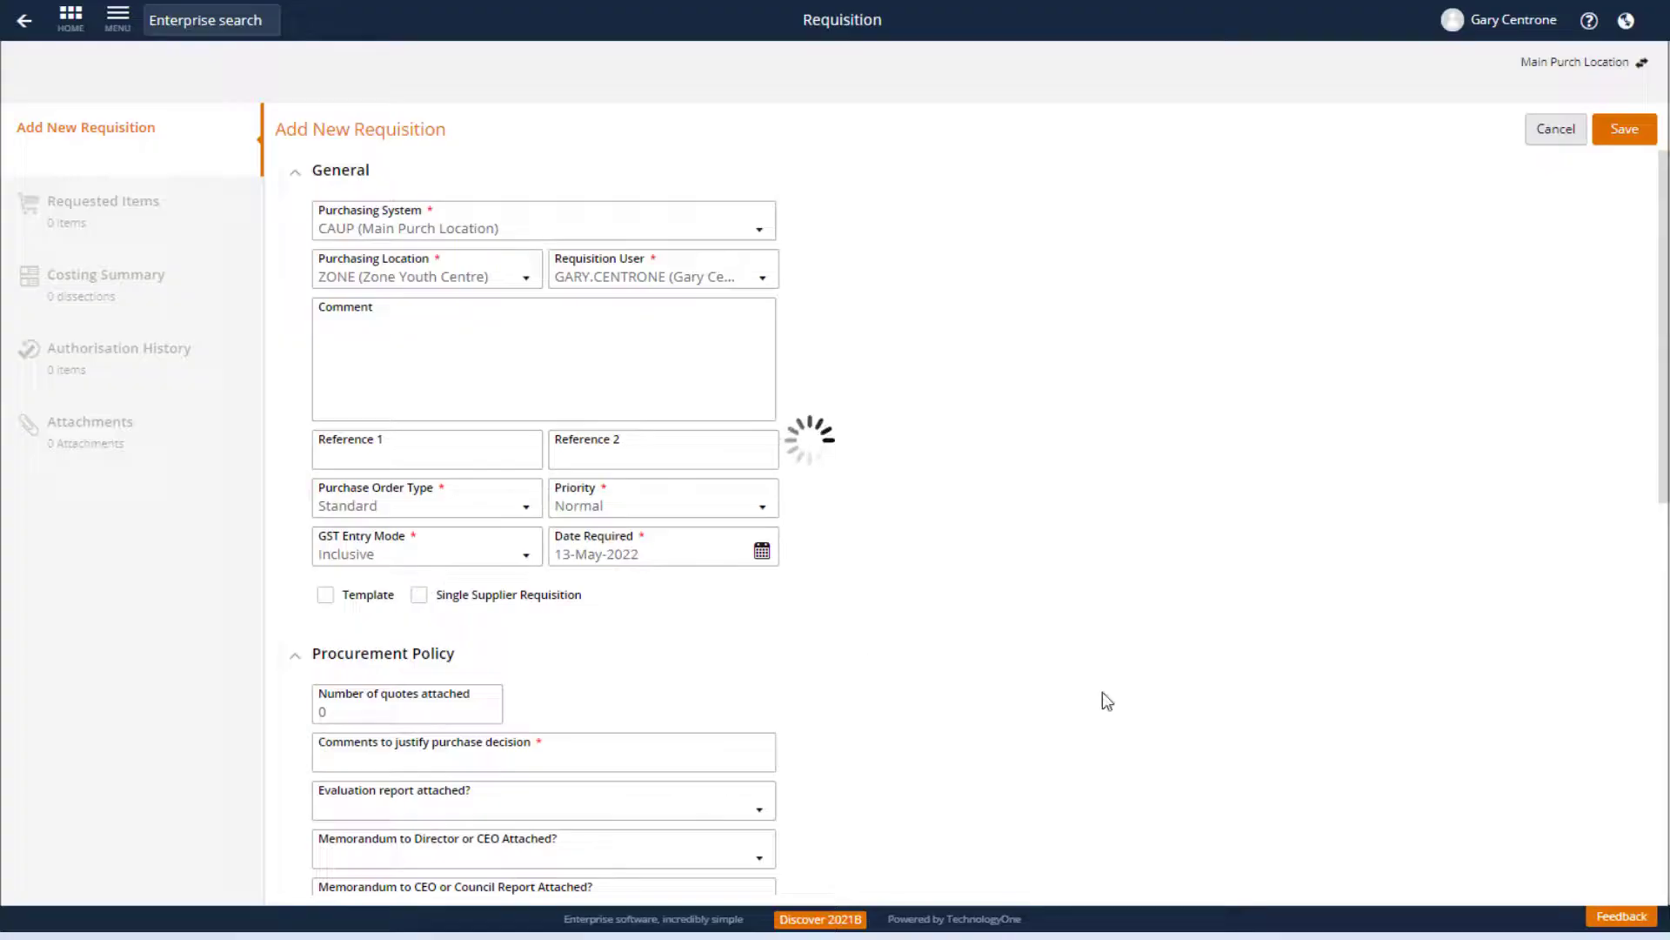
Step: Set the requisition's priority to High and check the GST entry mode
click(763, 508)
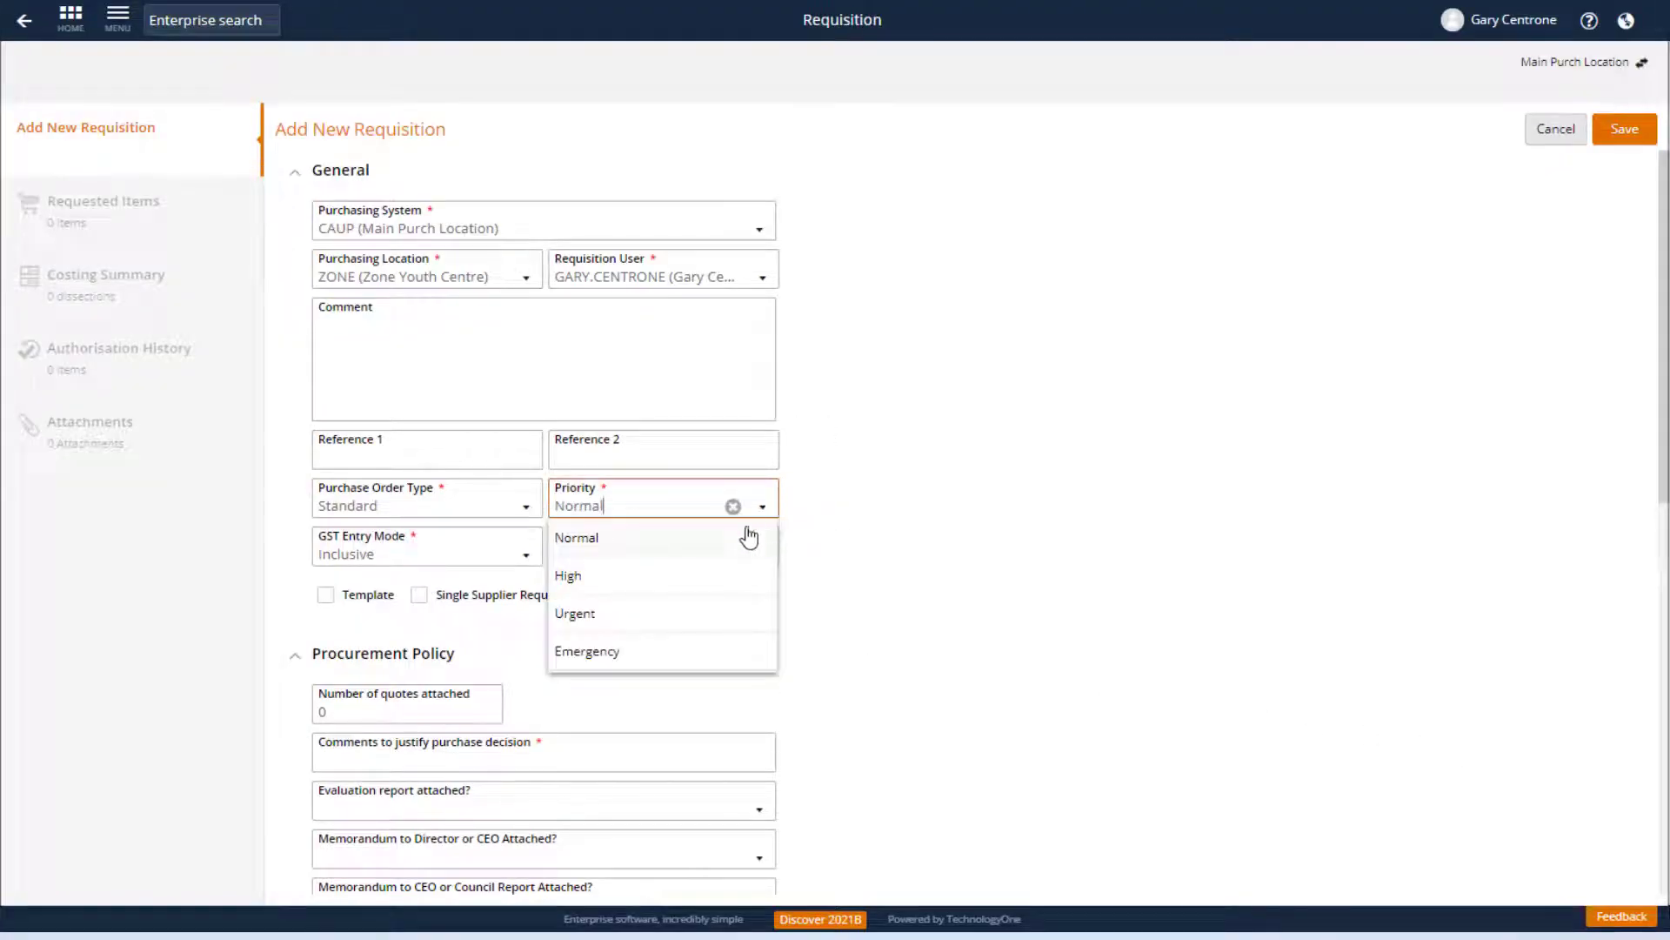
click(696, 583)
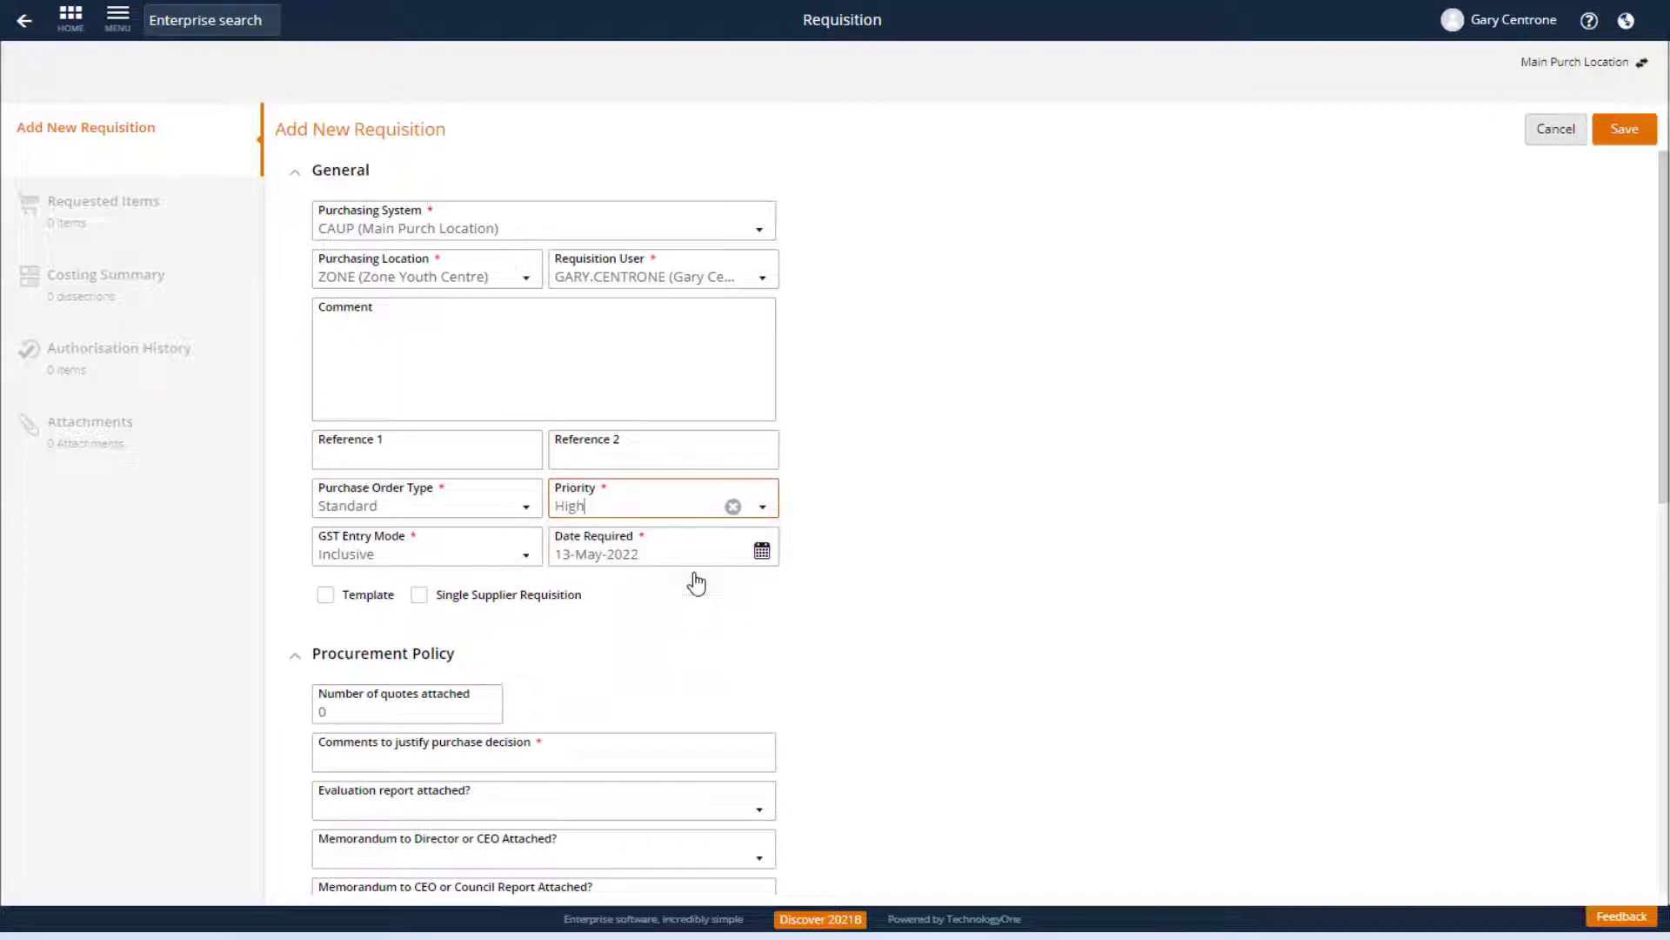
click(1063, 578)
click(526, 561)
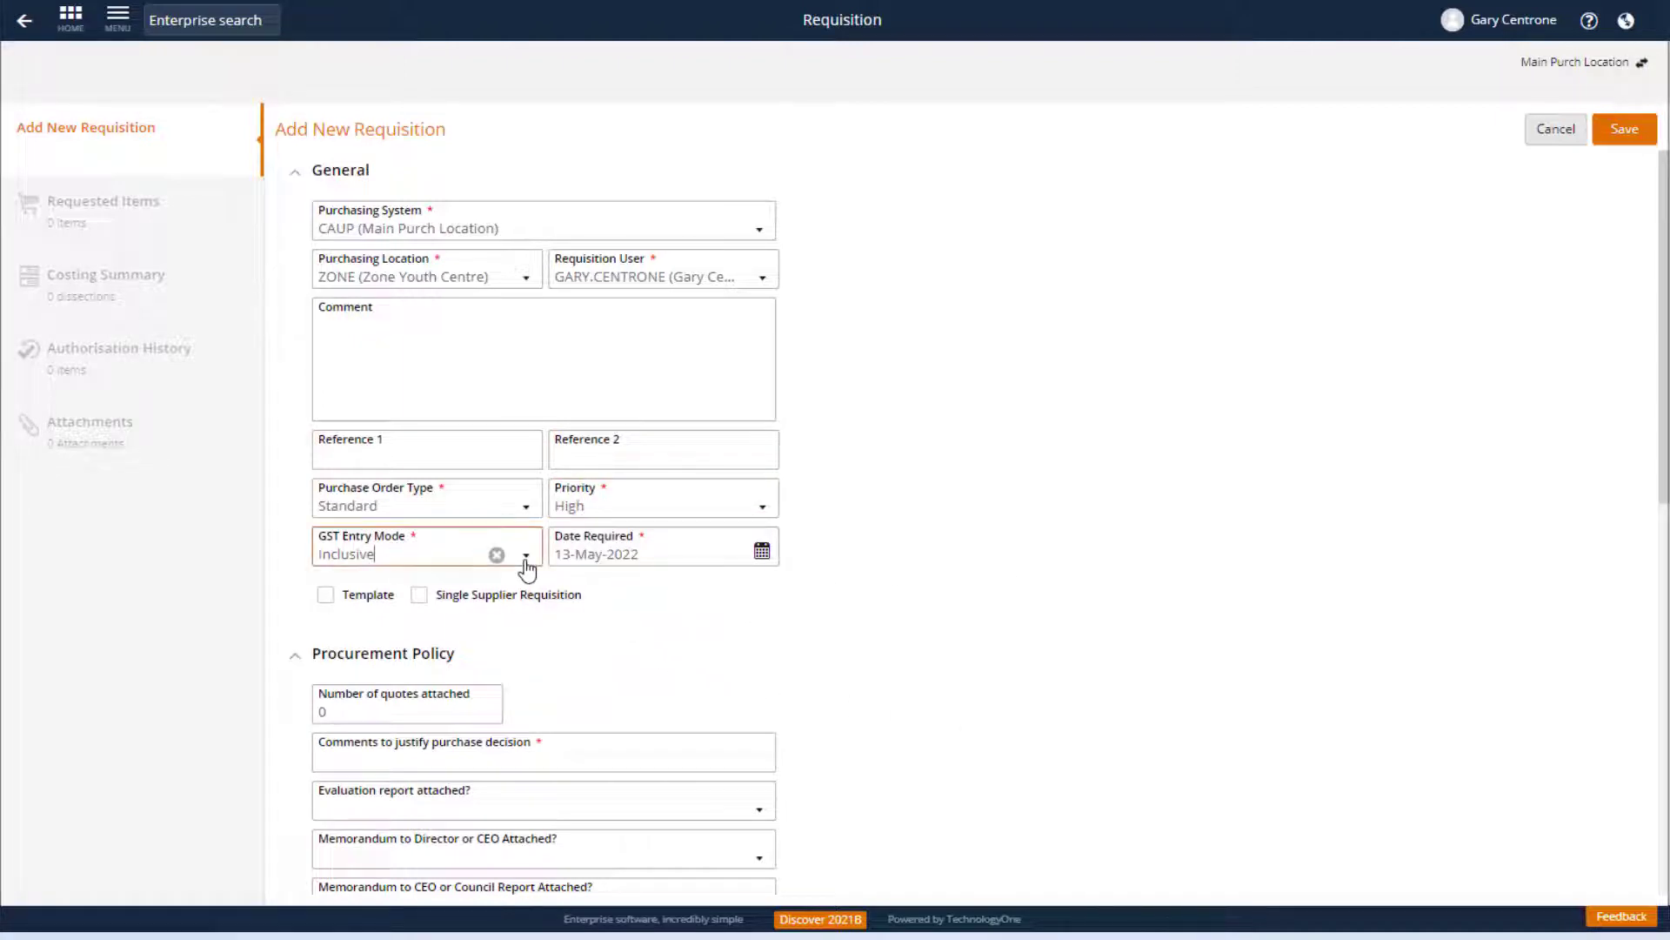
click(634, 592)
Step: Make this a single supplier requisition and choose Bunnings Building Supplies as the supplier account
scroll(1193, 504, down, 5)
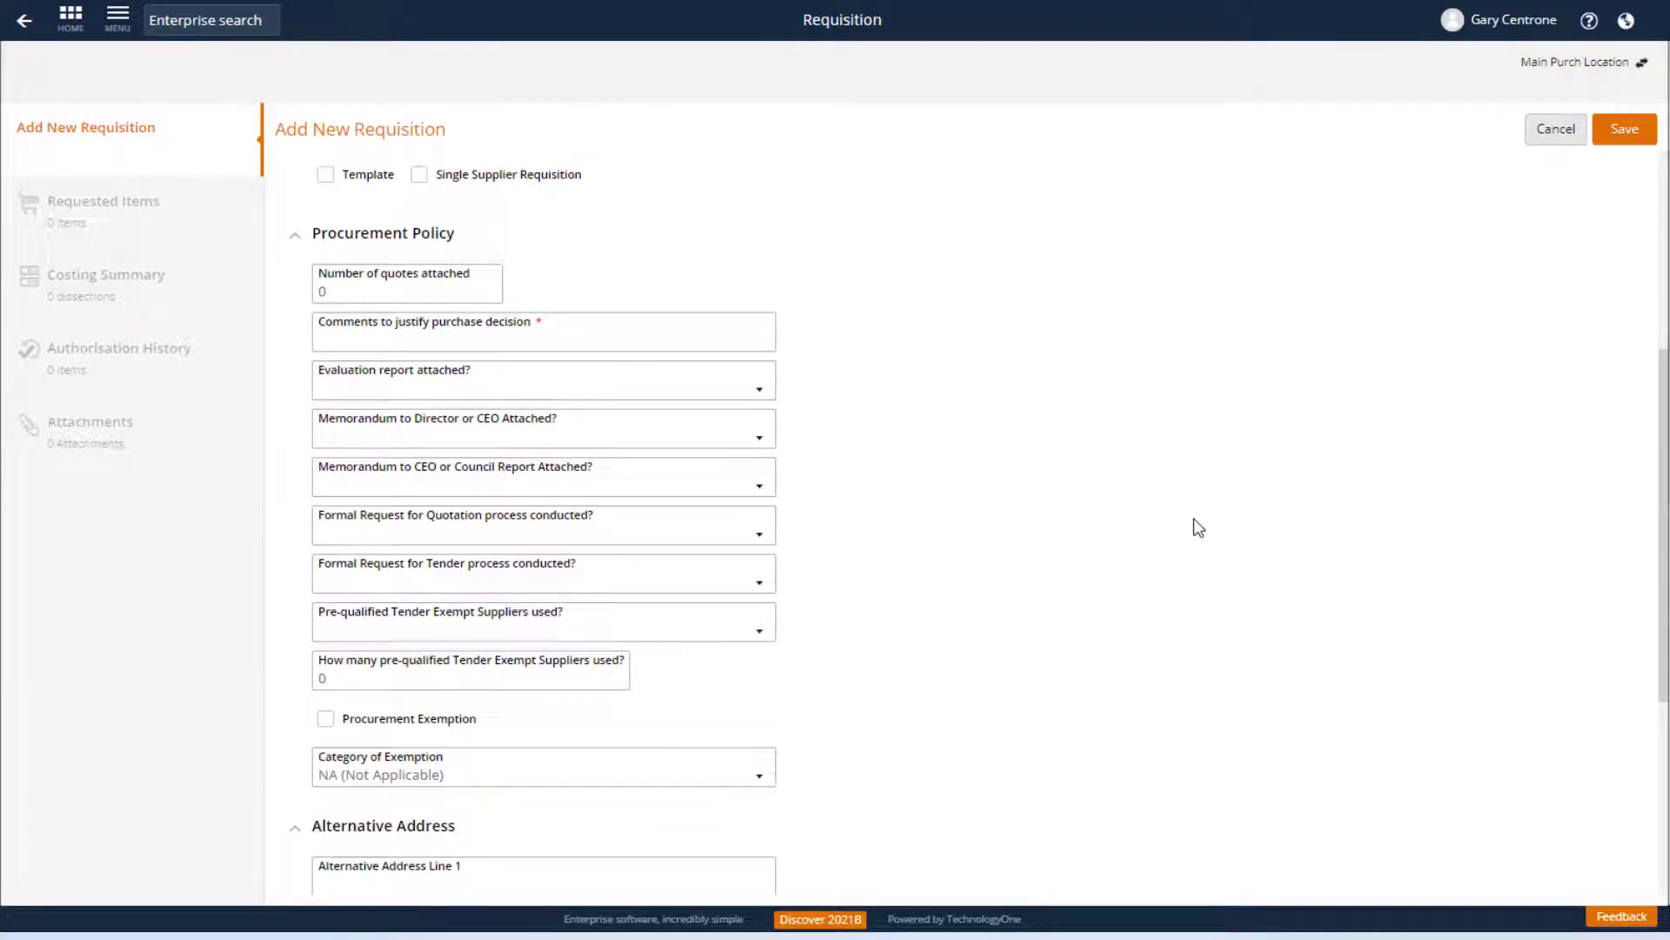
click(420, 164)
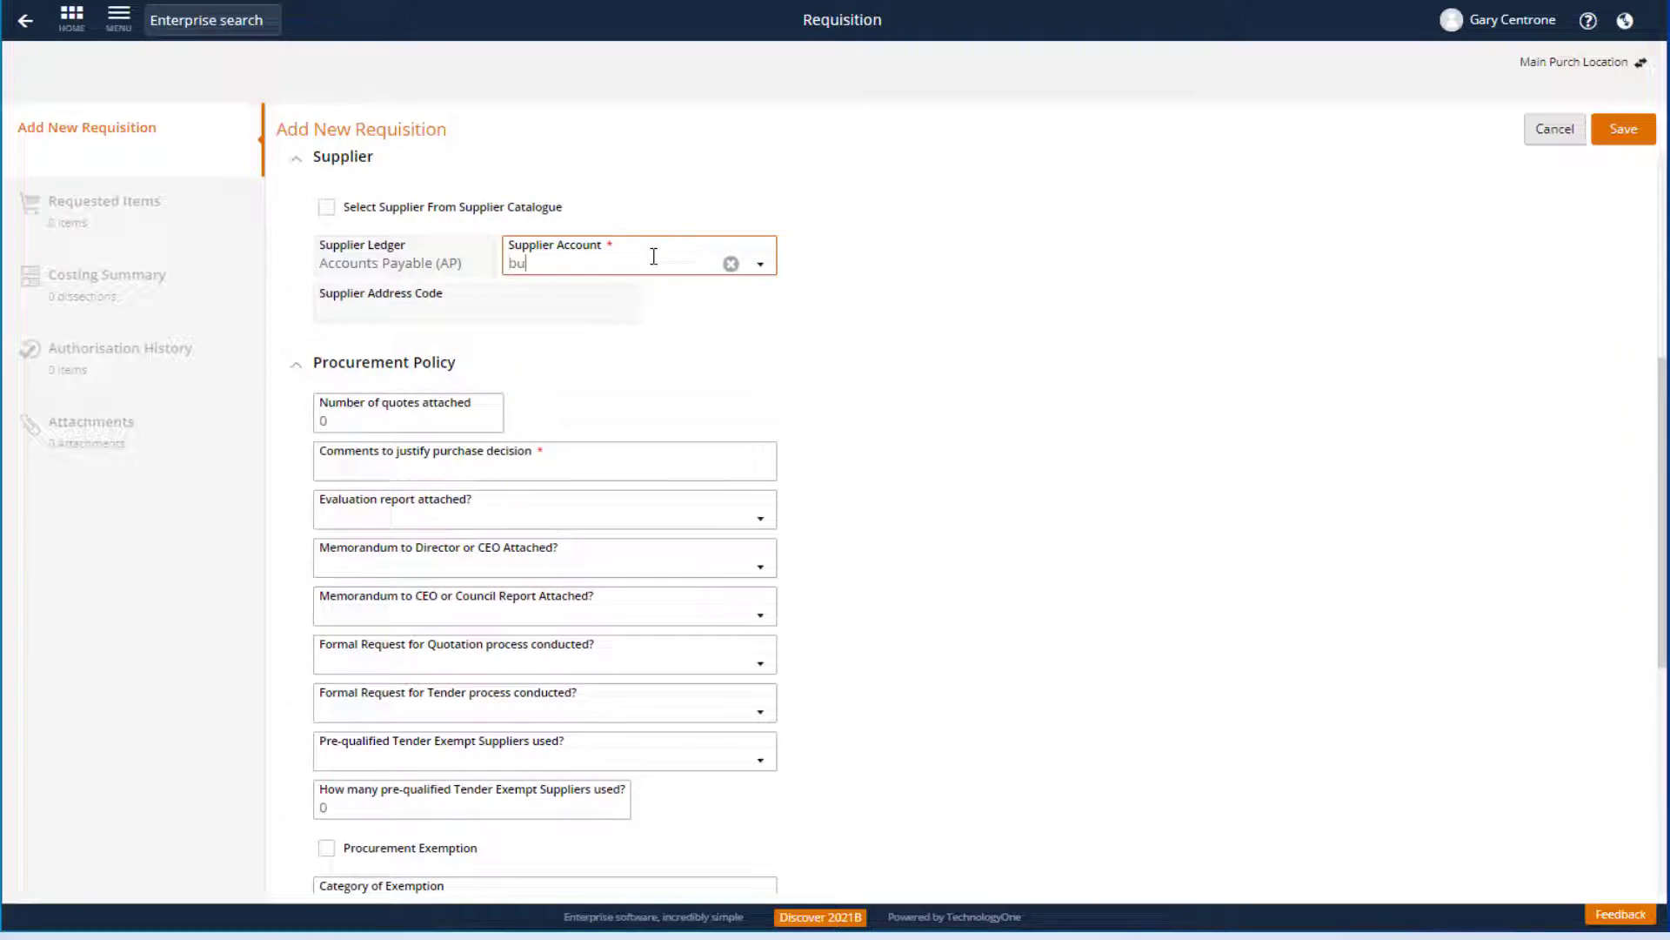
text(bun)
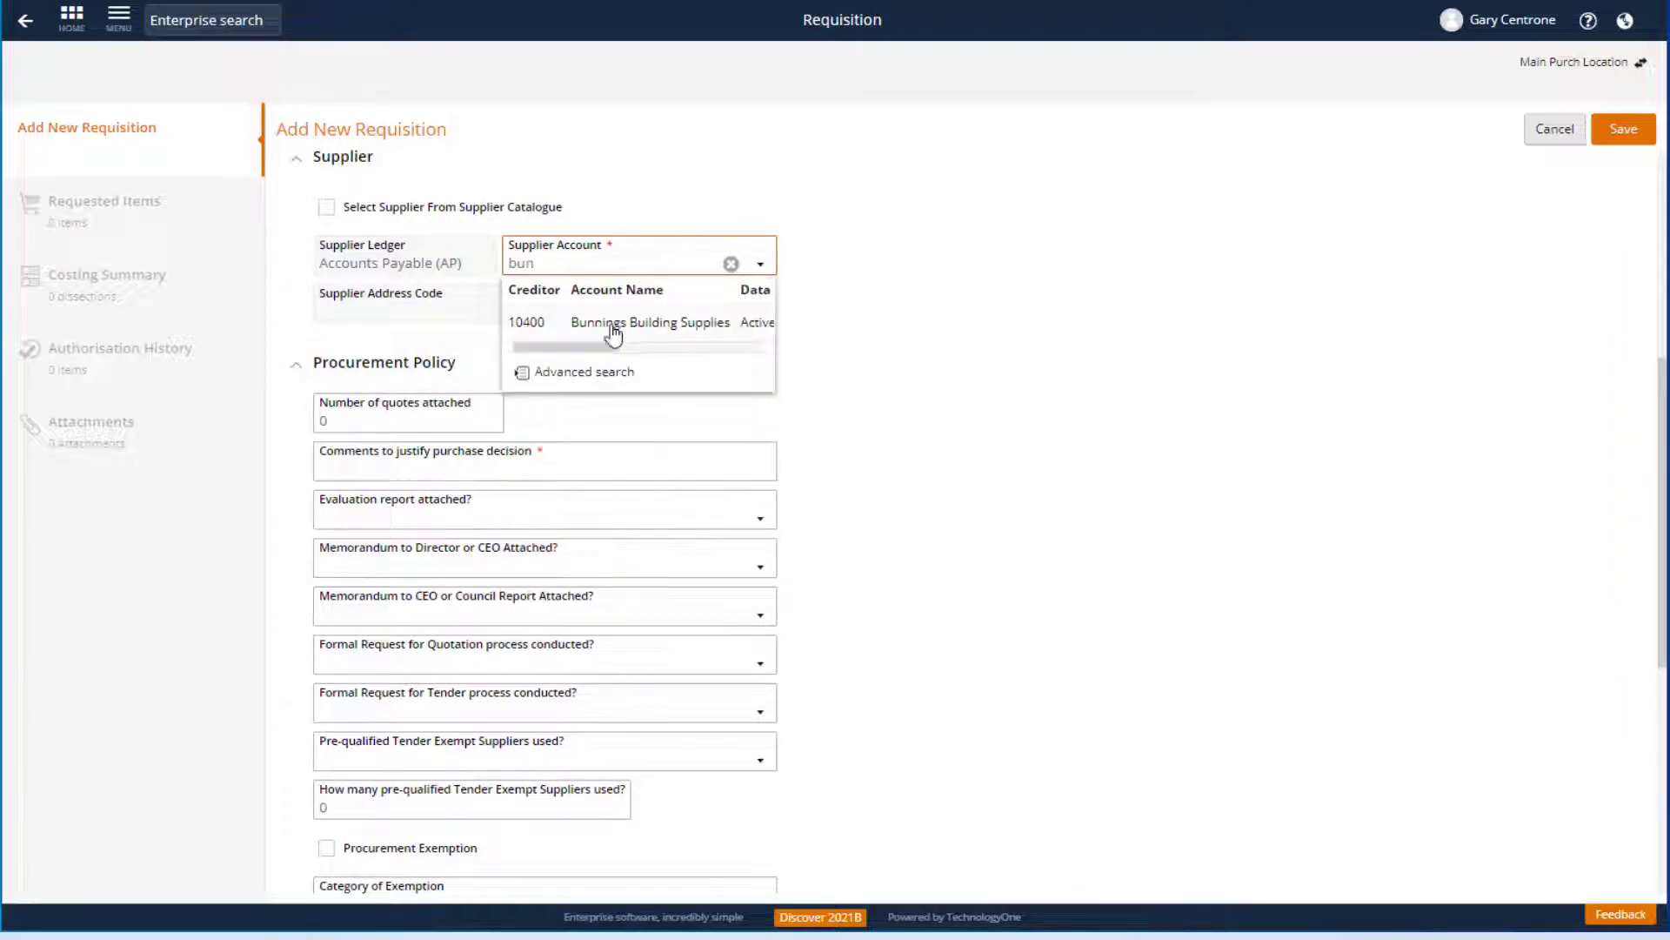
click(661, 322)
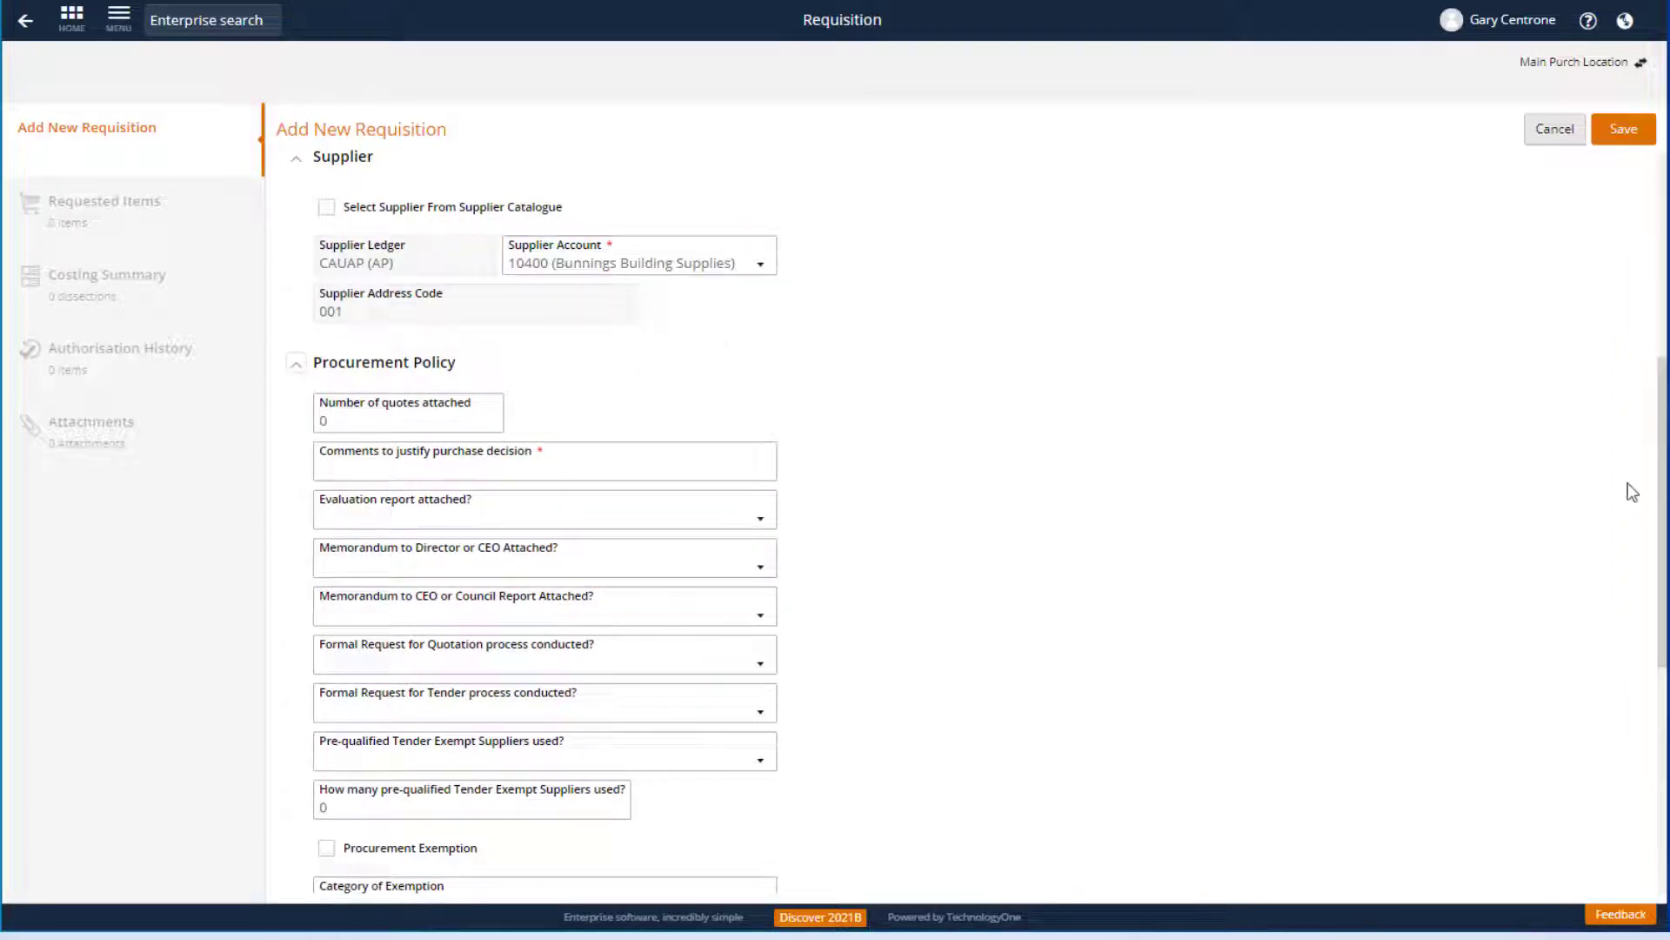
Step: Enter "Obtained a verbal quote" as the comment justifying the purchase decision and save the new requisition
drag(1663, 507, 1666, 582)
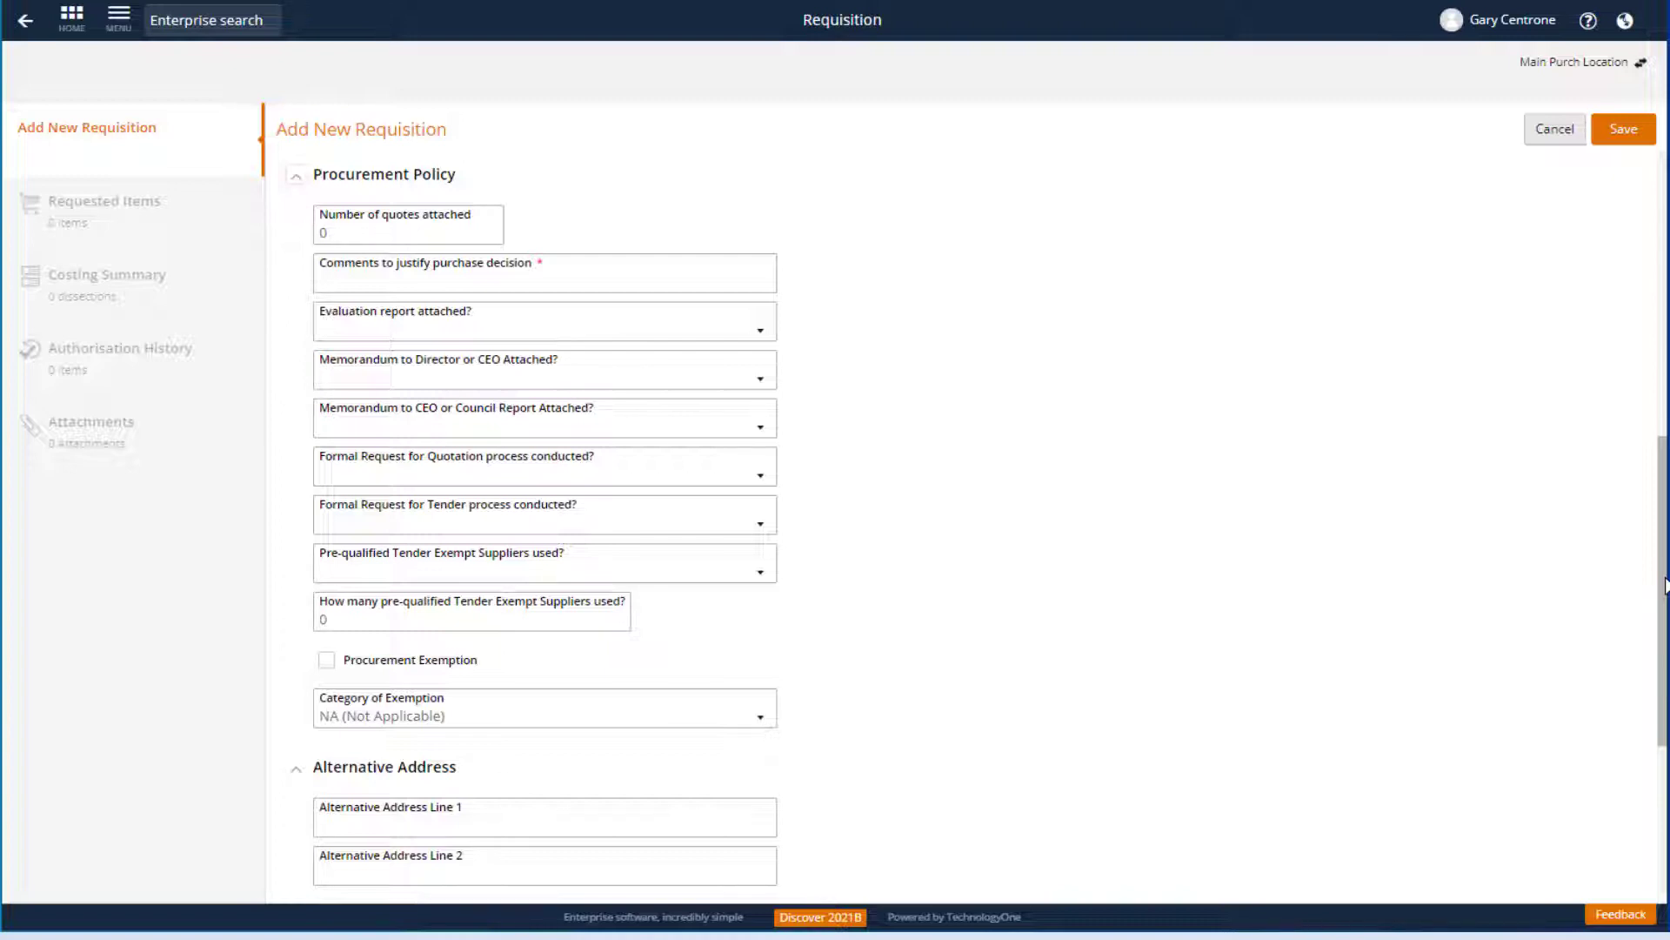
text(Obtaine)
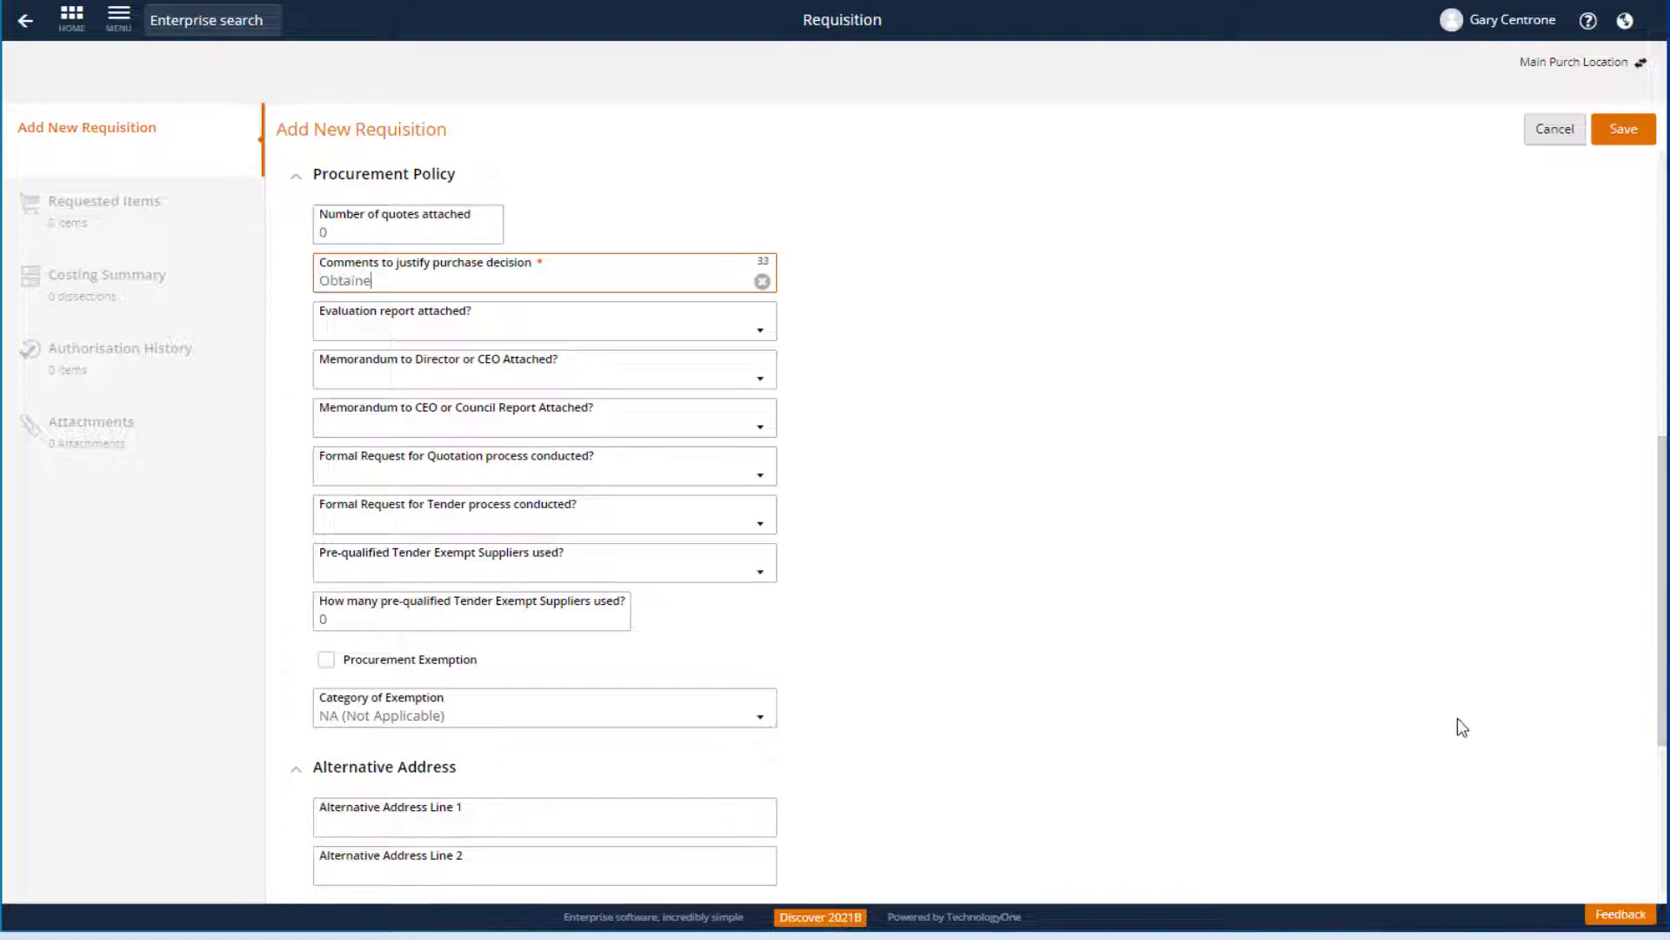
text(d a verbal quote)
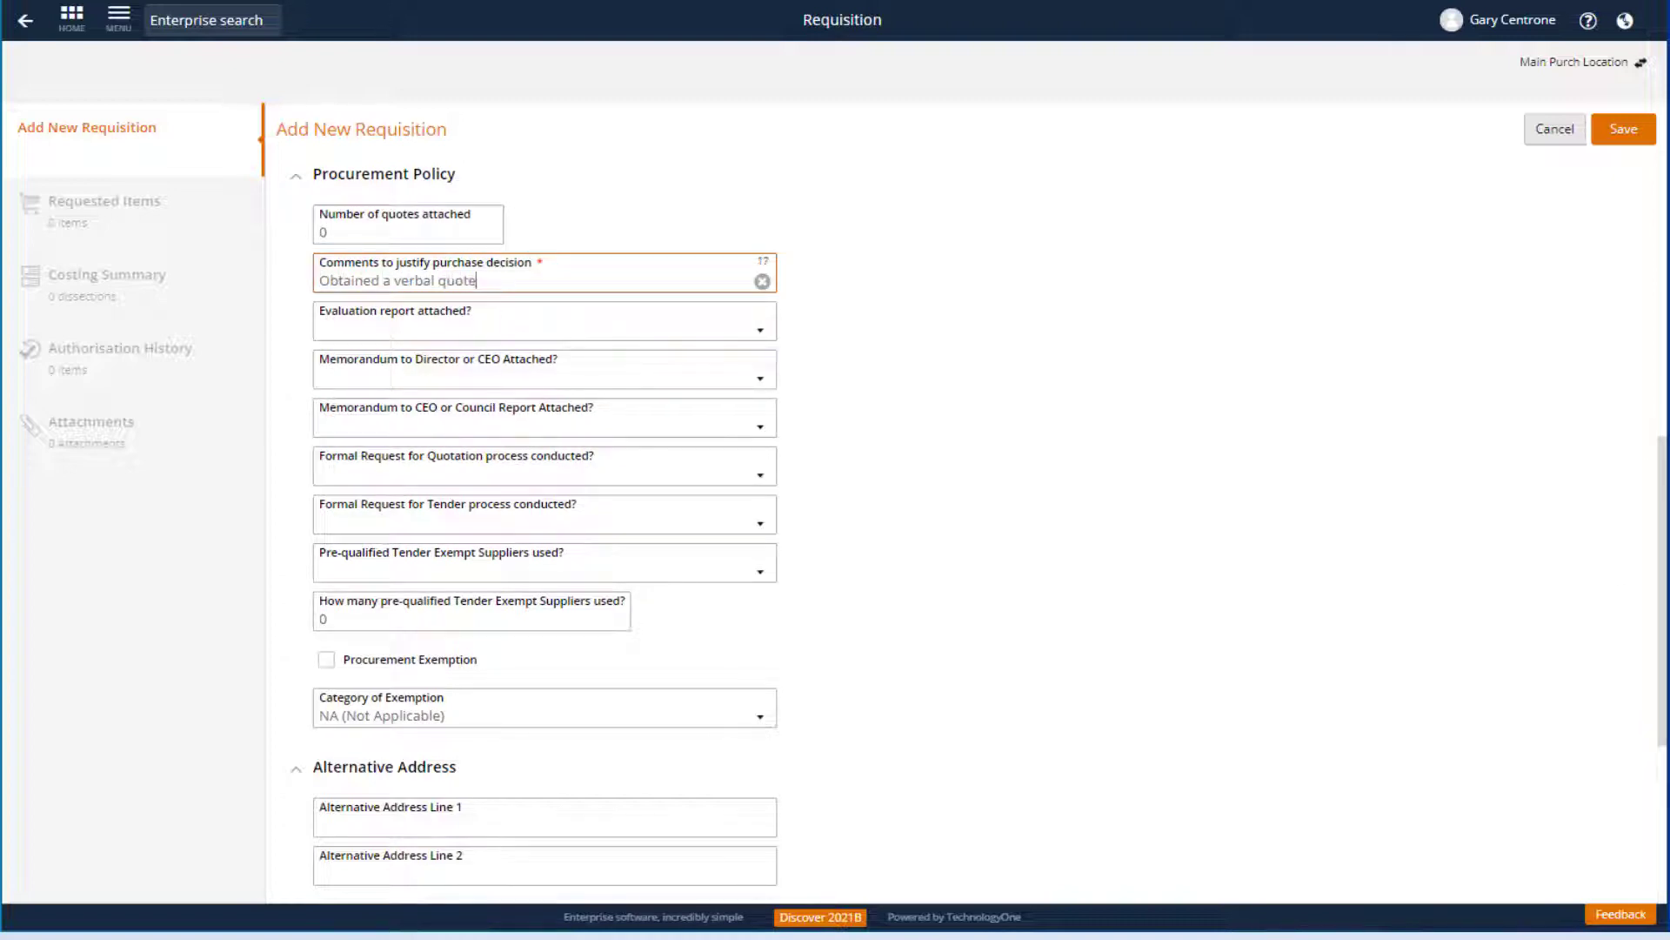
click(1160, 566)
scroll(1159, 567, down, 4)
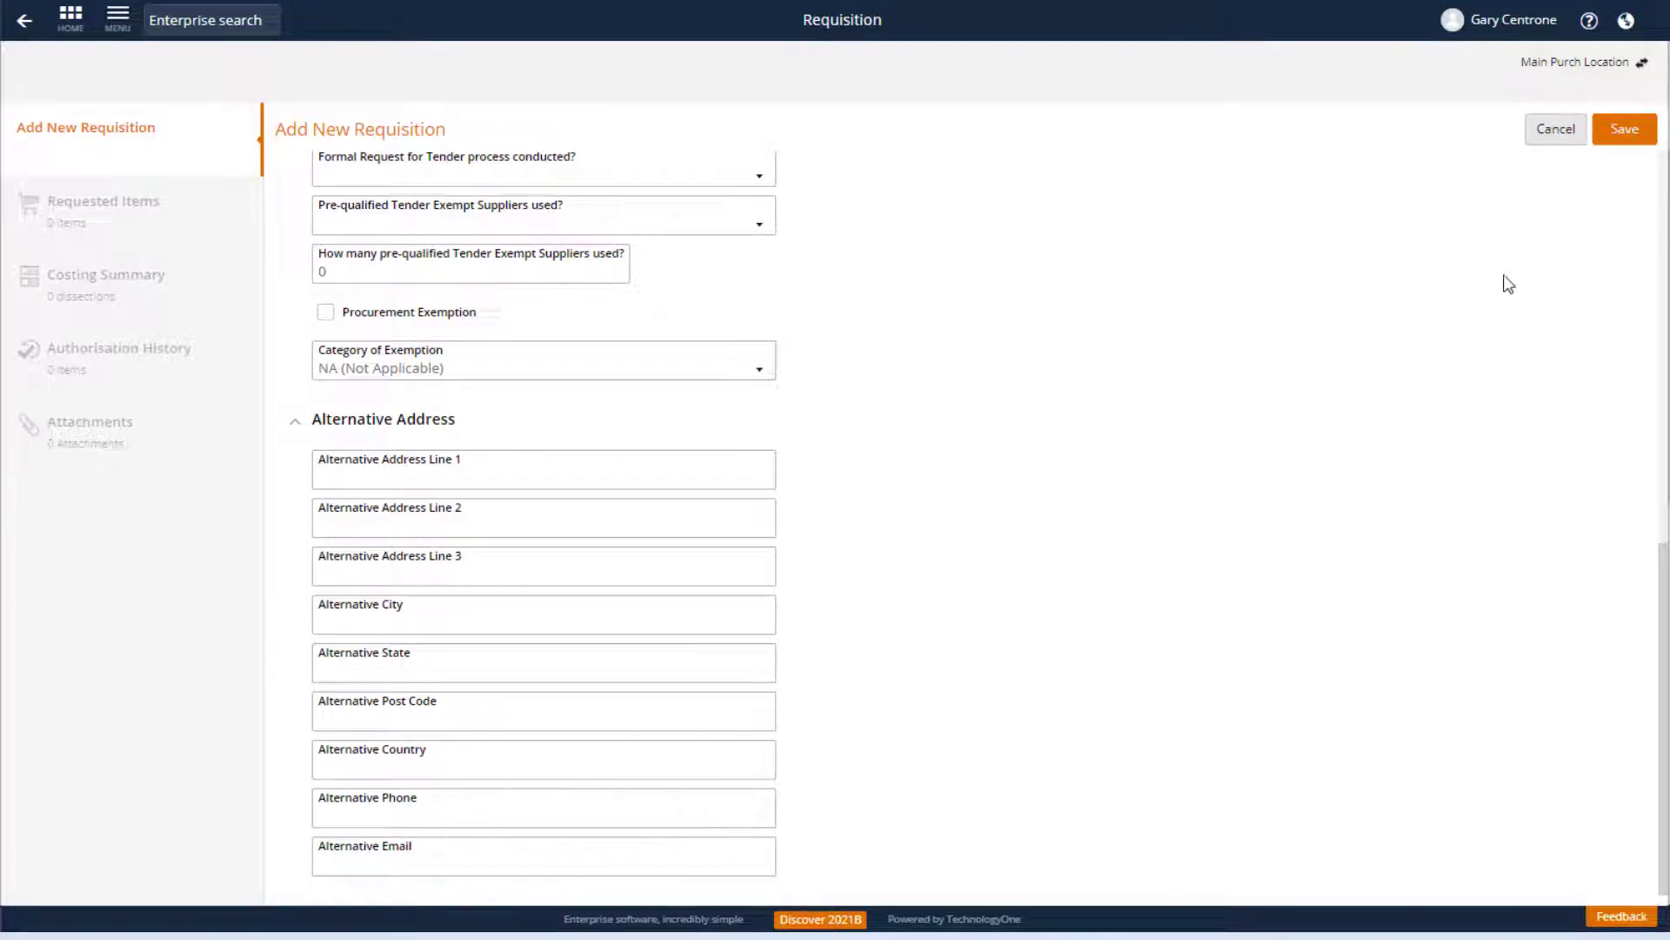
click(1622, 131)
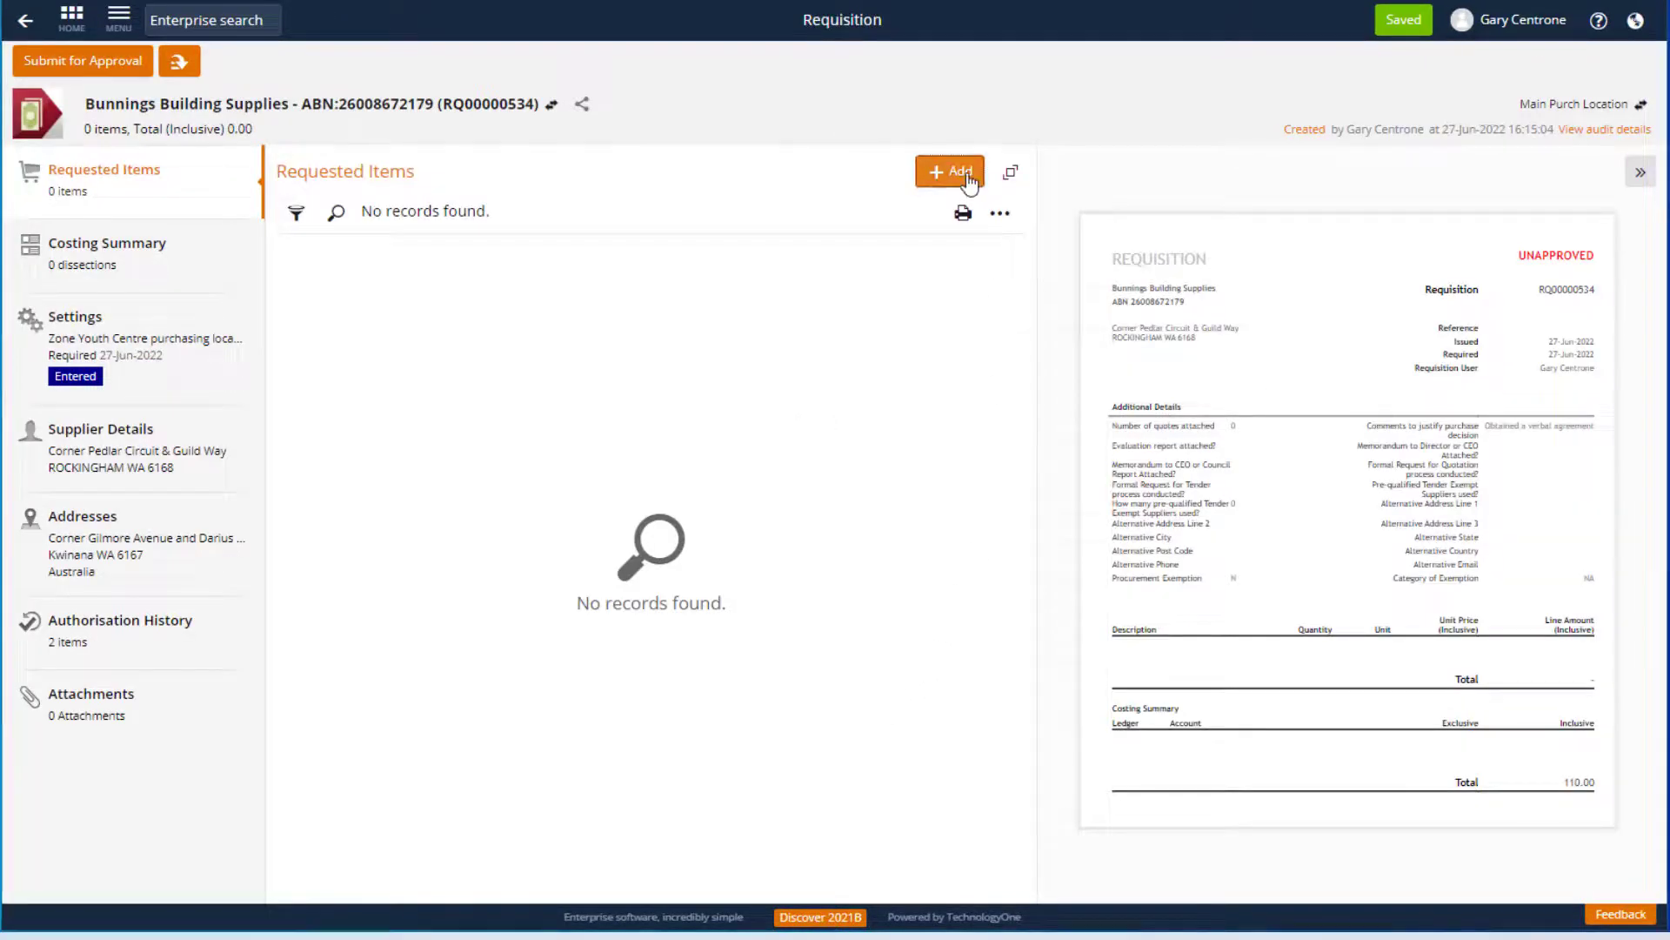
Step: Add a new requested item to the requisition with the description "Outdoor Setting"
click(965, 178)
click(957, 205)
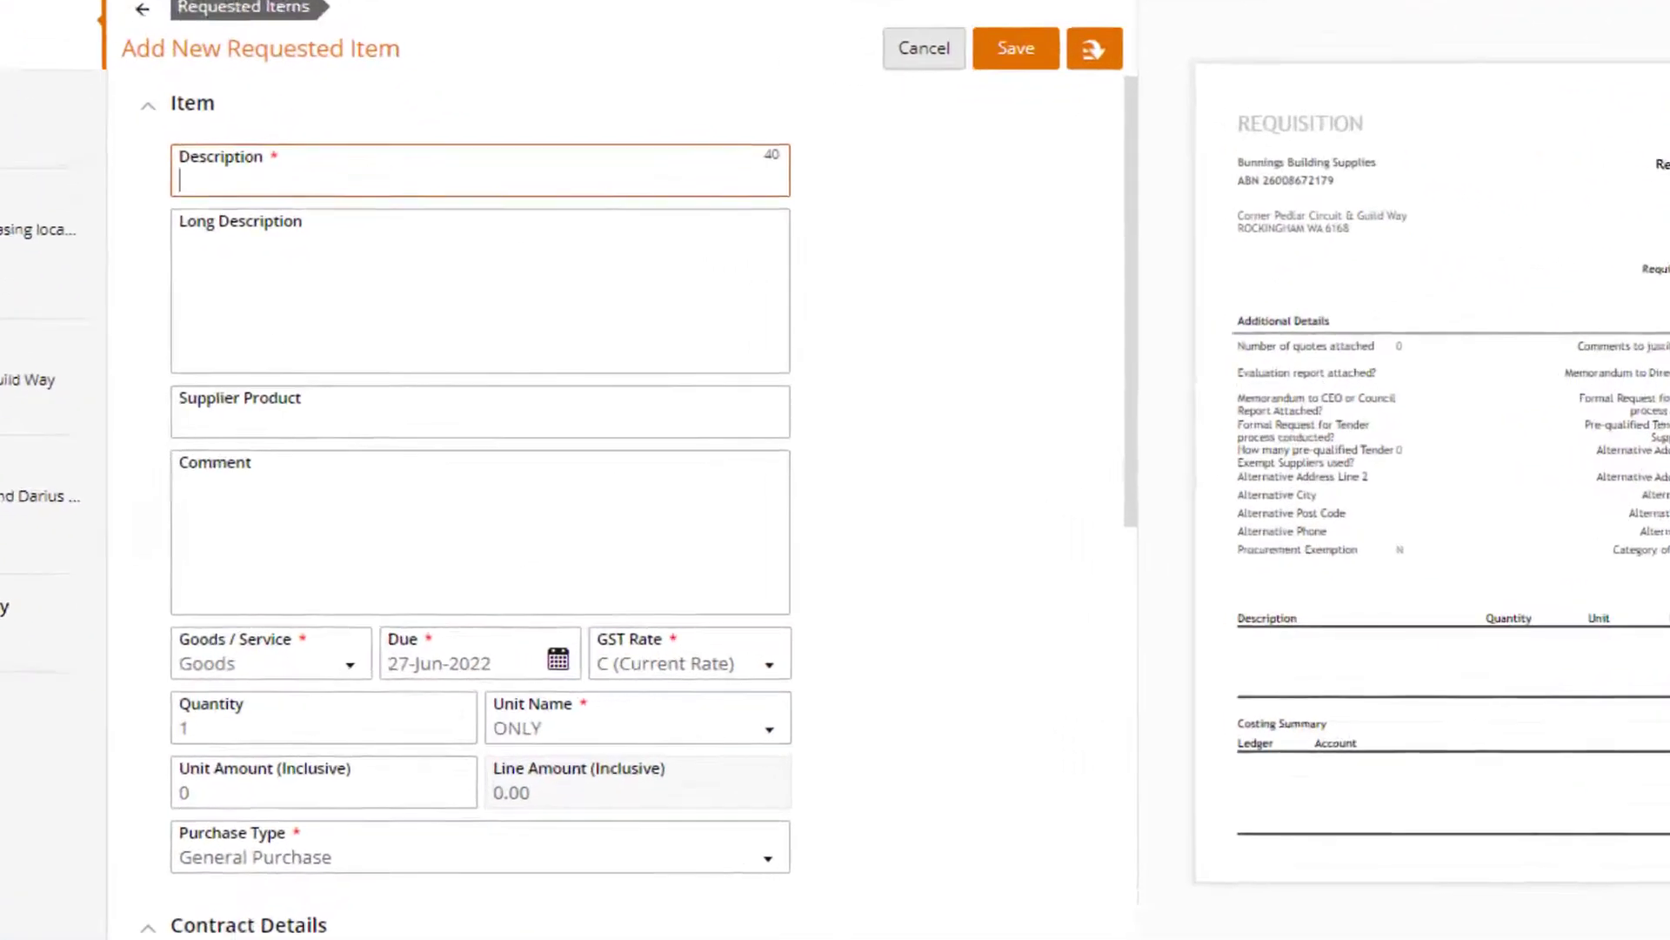
text(Outdoo)
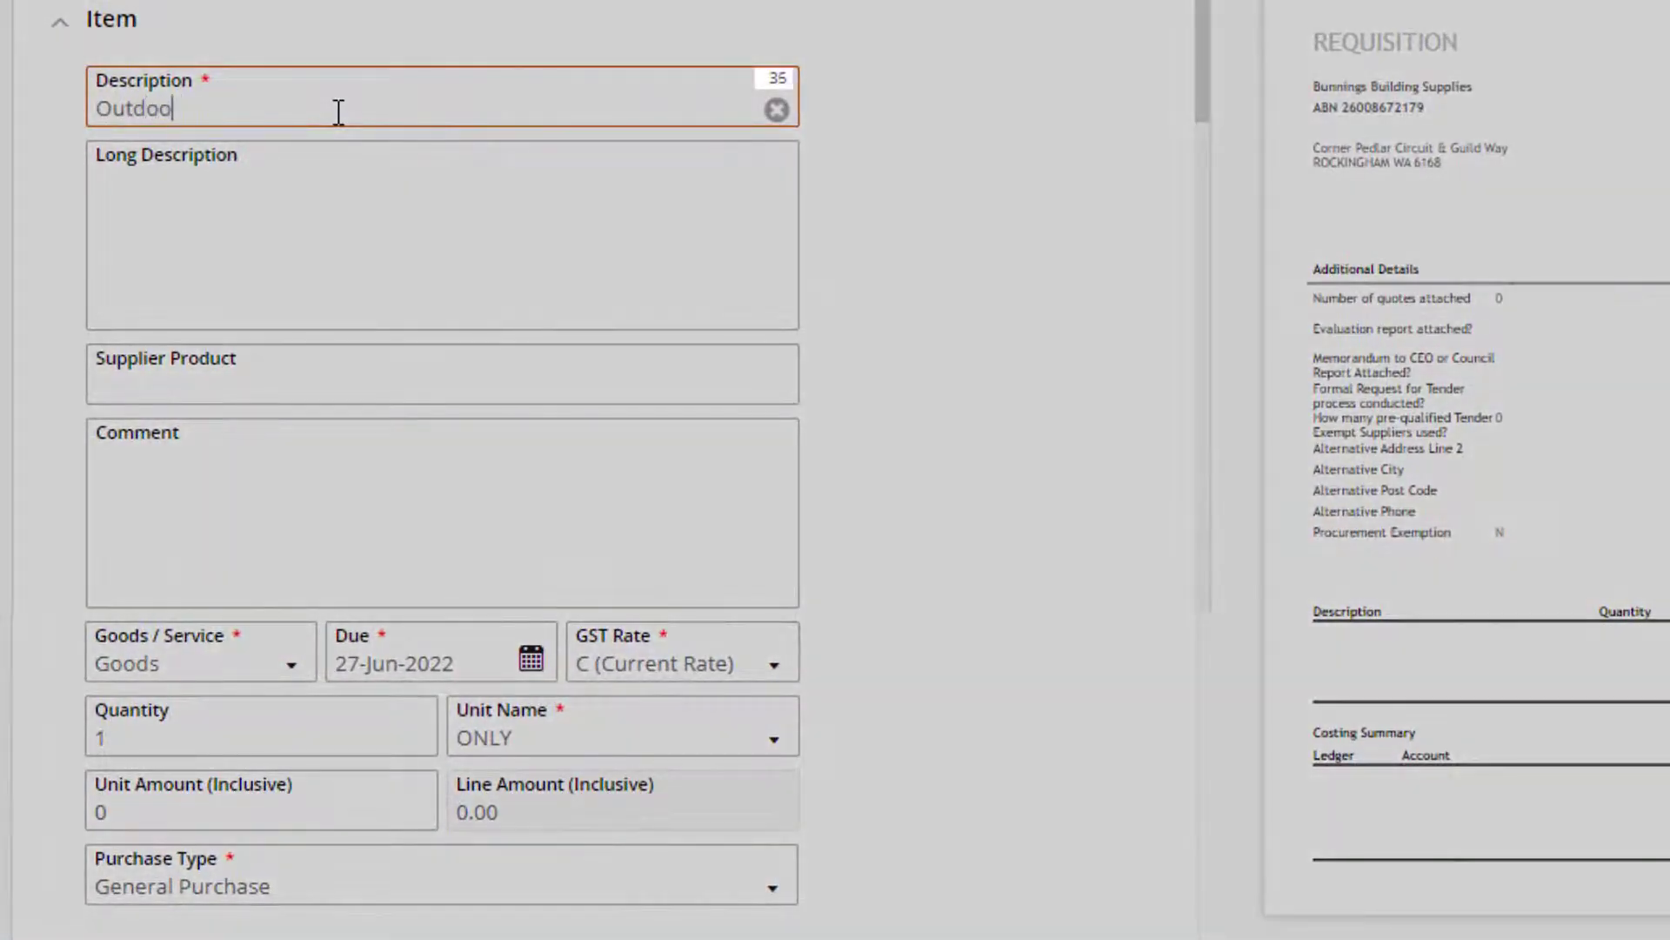
text(r Setting)
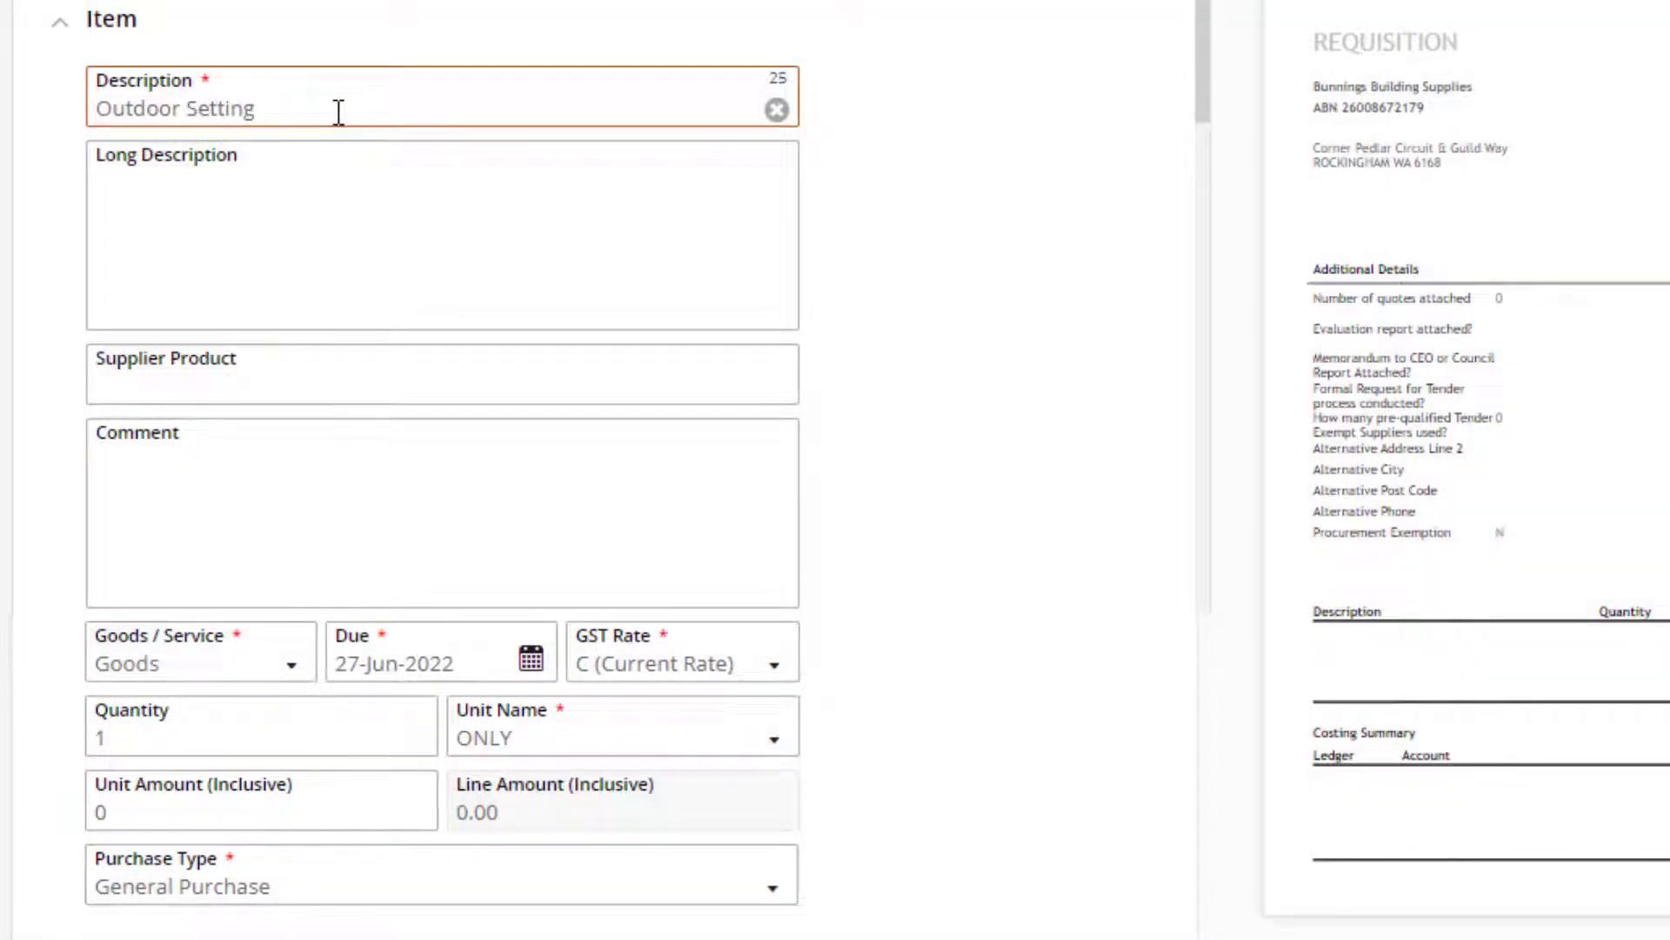
Step: Extend the item's long description to "Outdoor Setting - marquee 3 piece rustic bistro setting"
key(Tab)
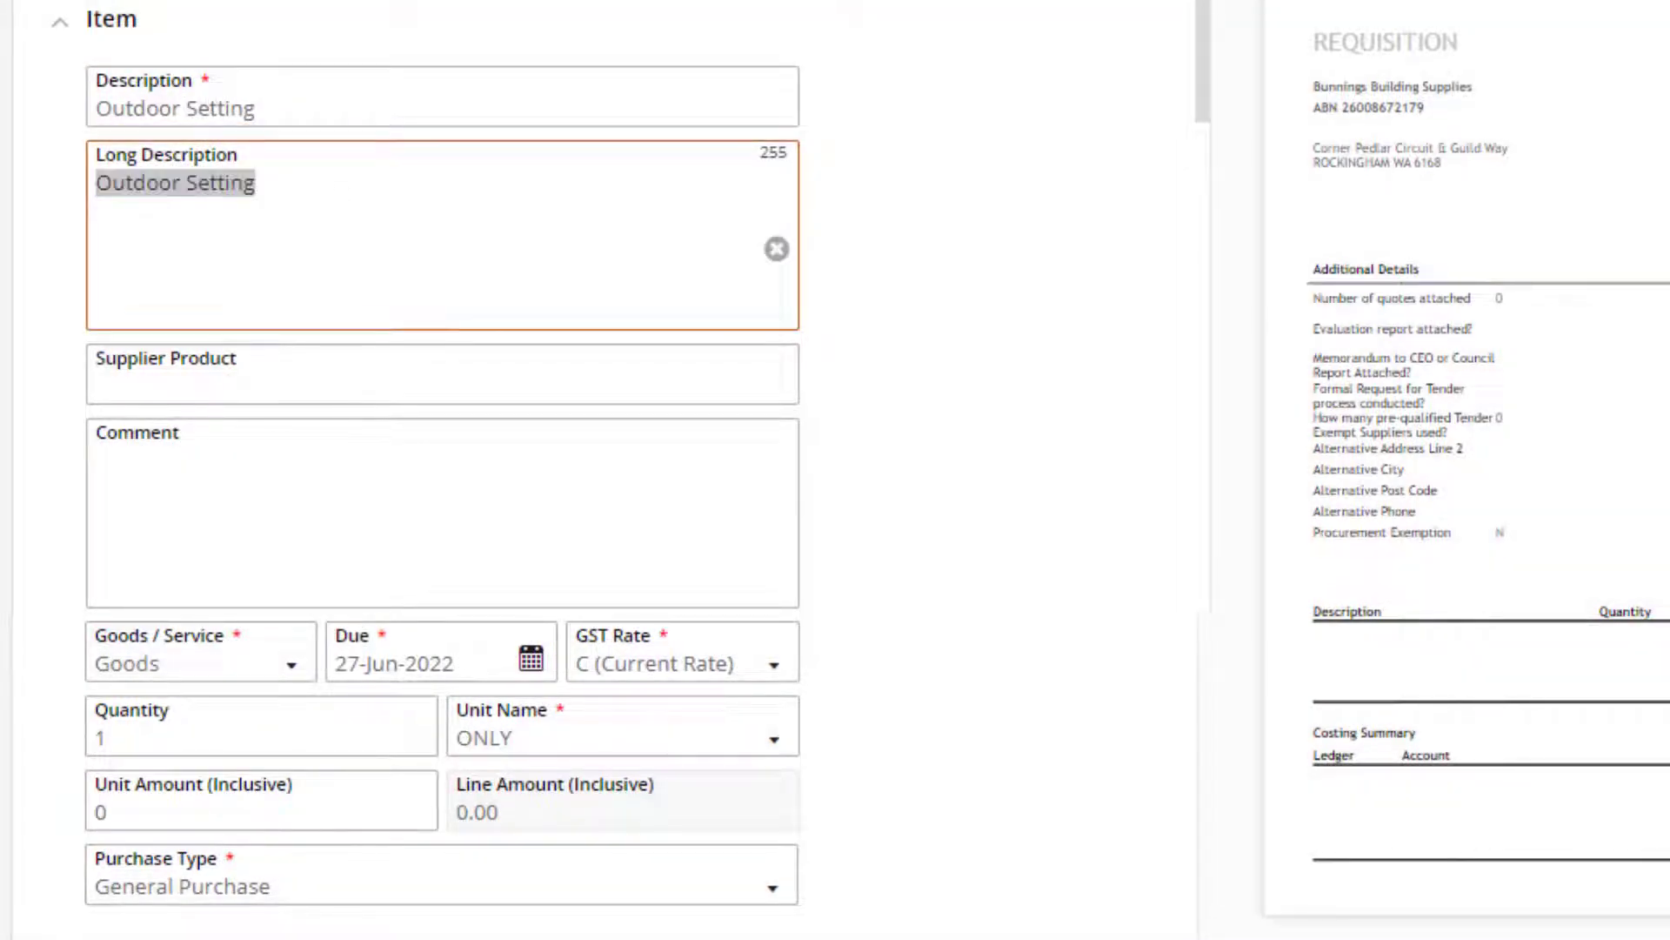
click(343, 205)
text(- marquee 3 piece rustic bistro setting)
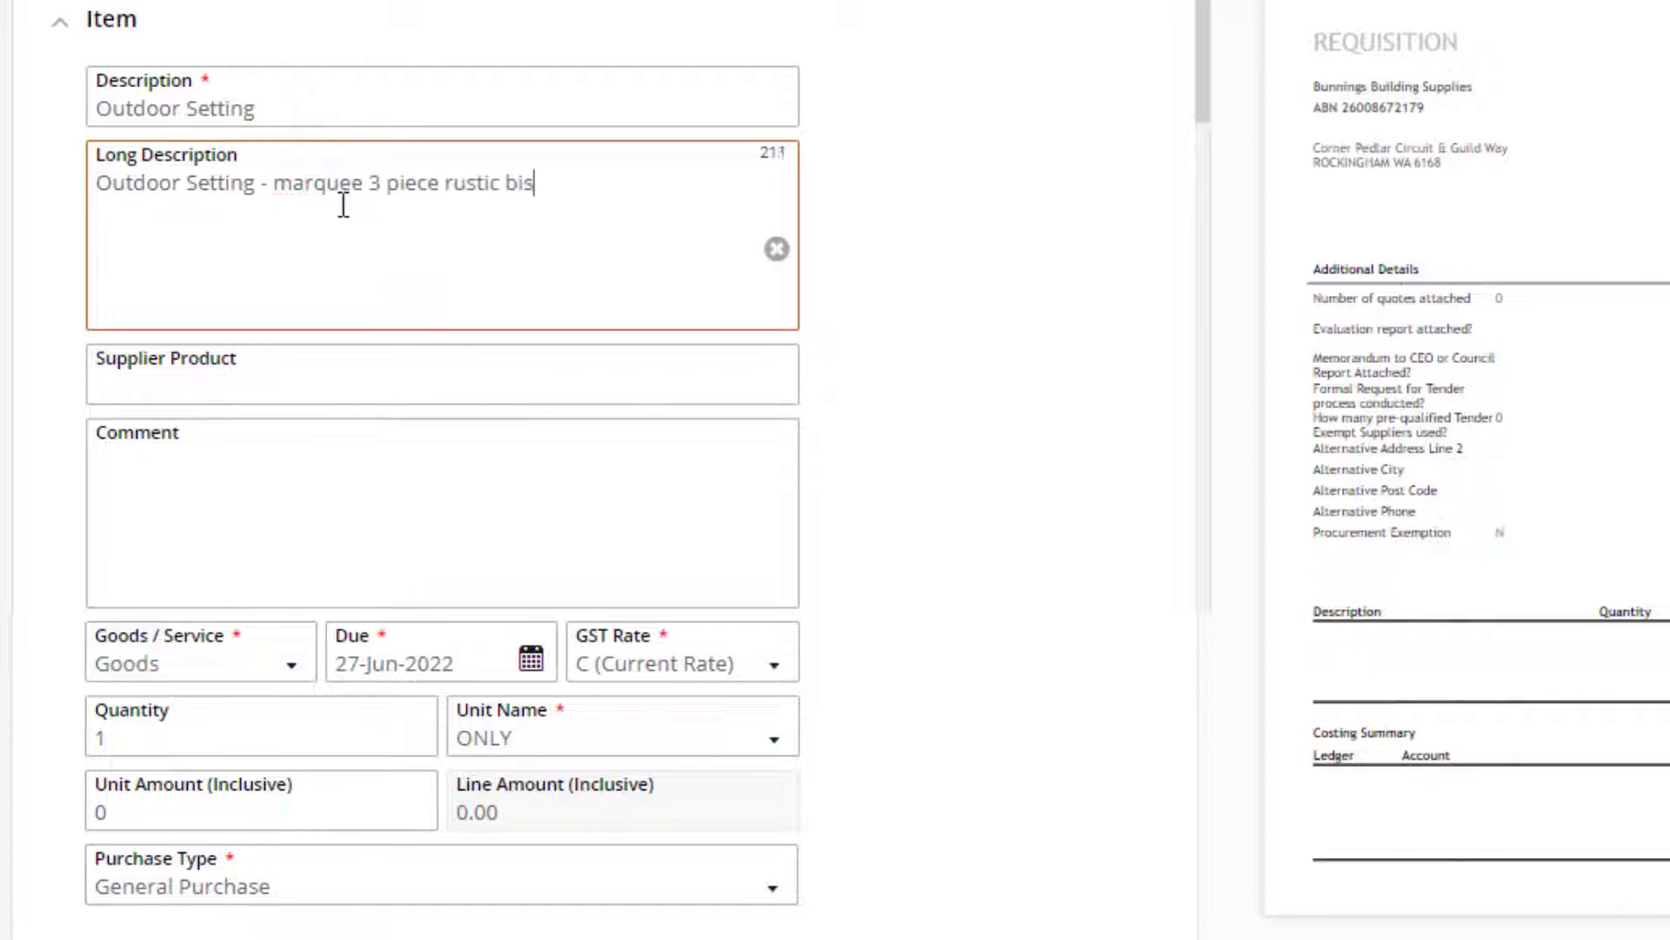
Step: Enter "I/N 0097857" as the supplier product for the requested item, leaving the comment empty
click(441, 383)
text(I/N )
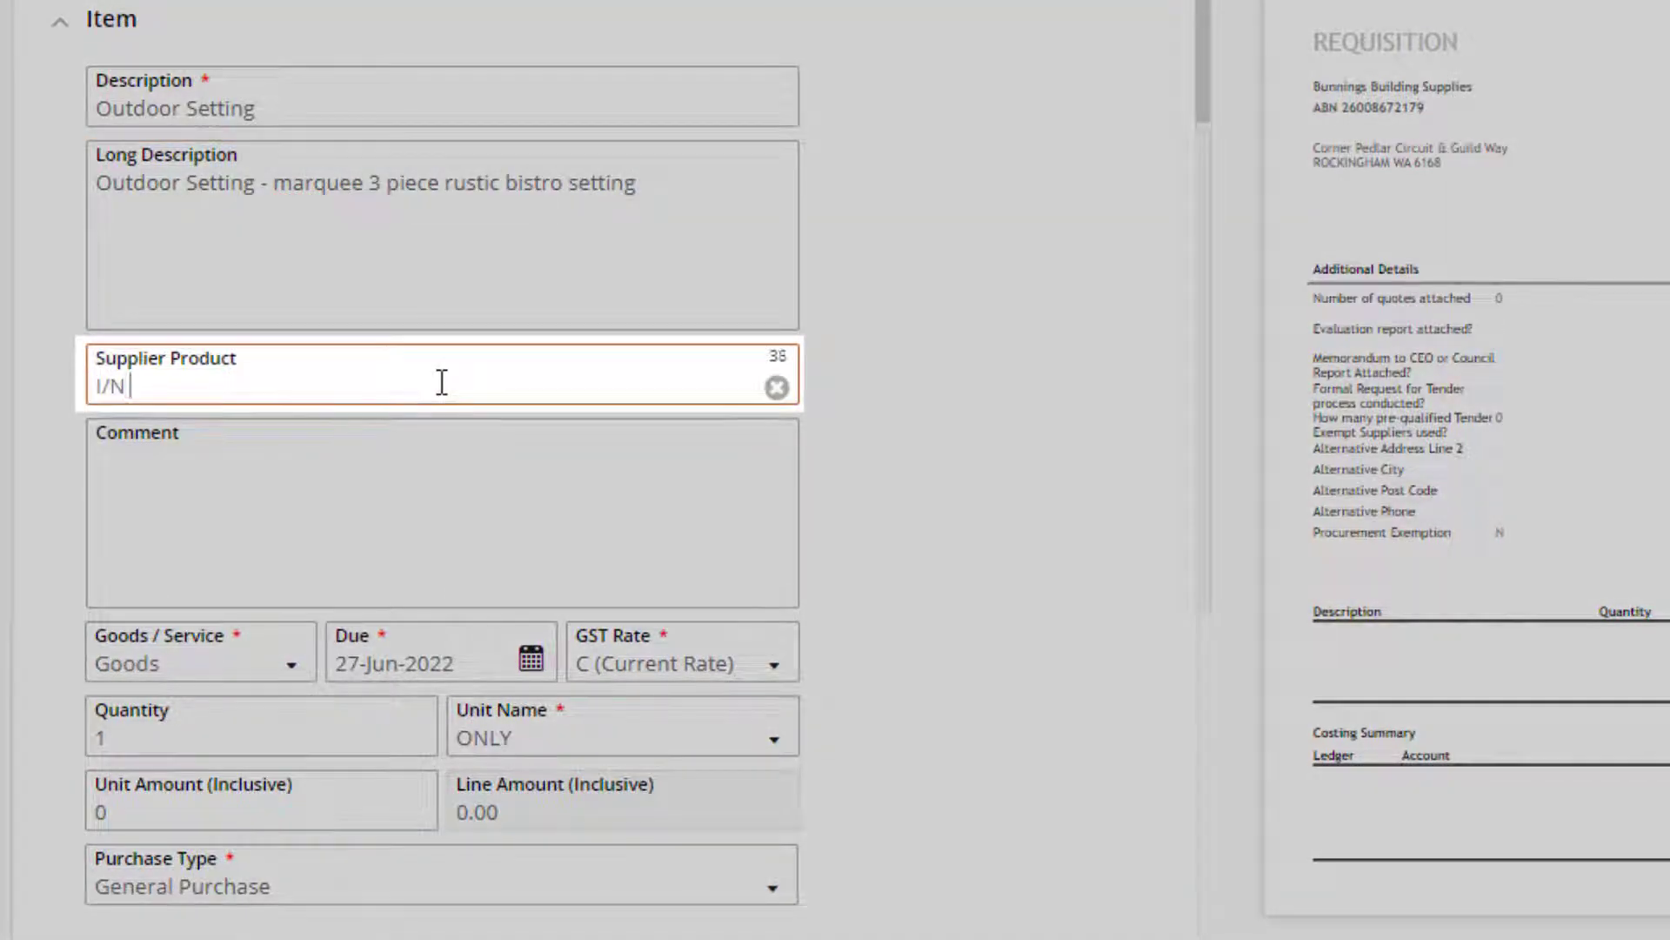
text(0097857)
click(1085, 544)
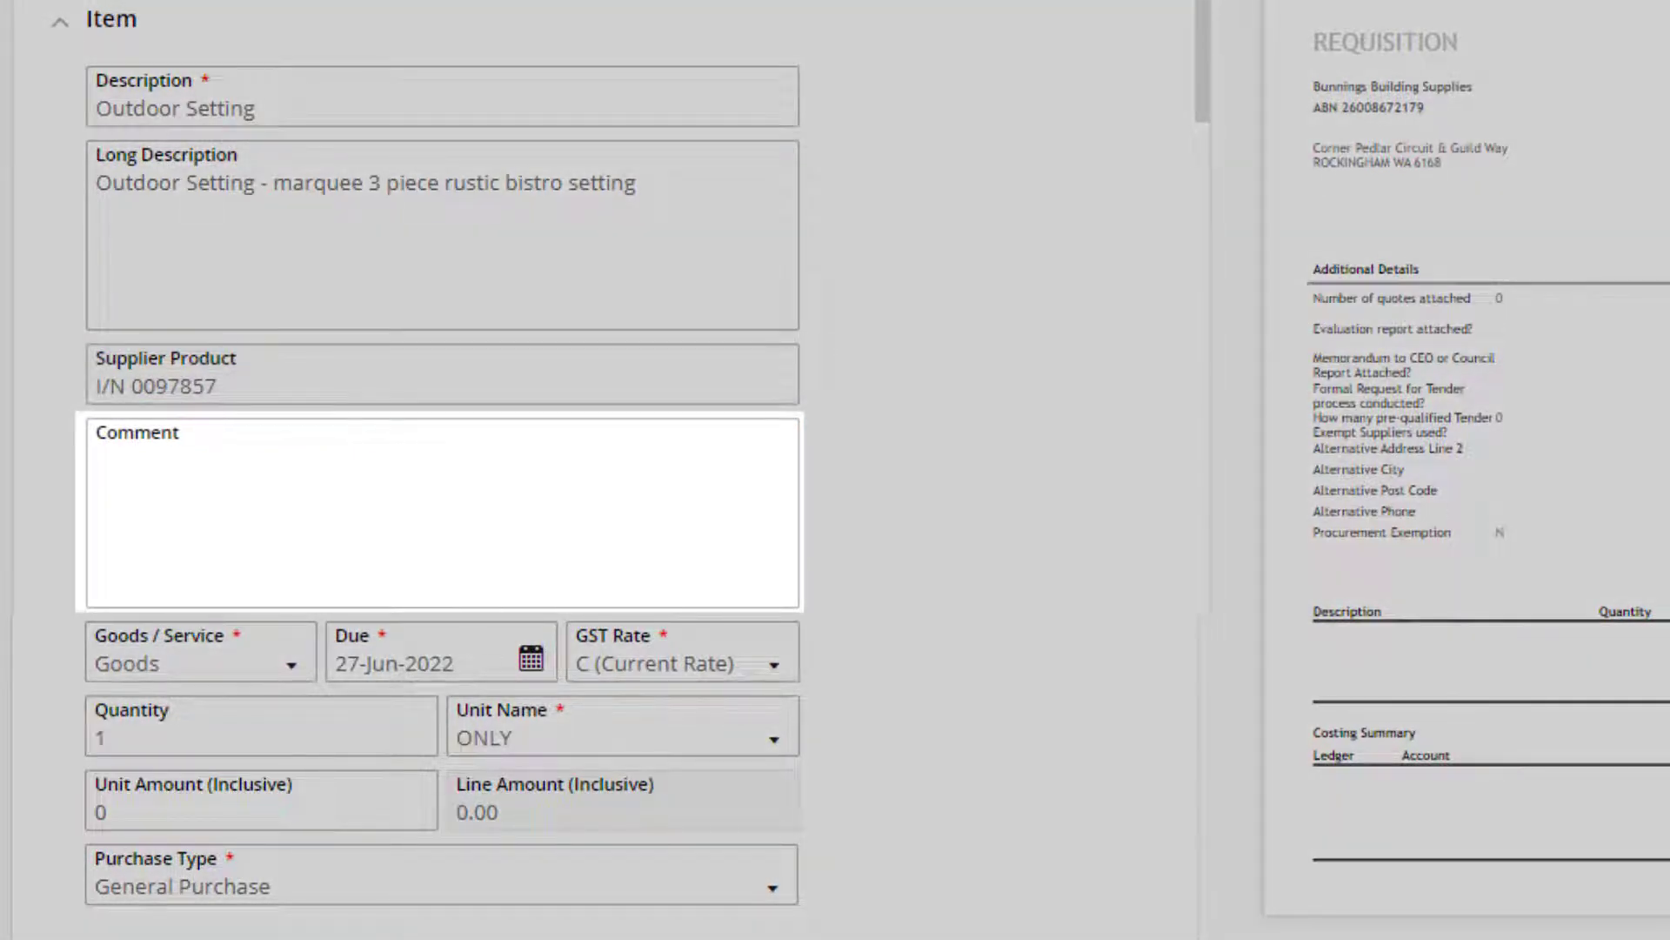
click(992, 380)
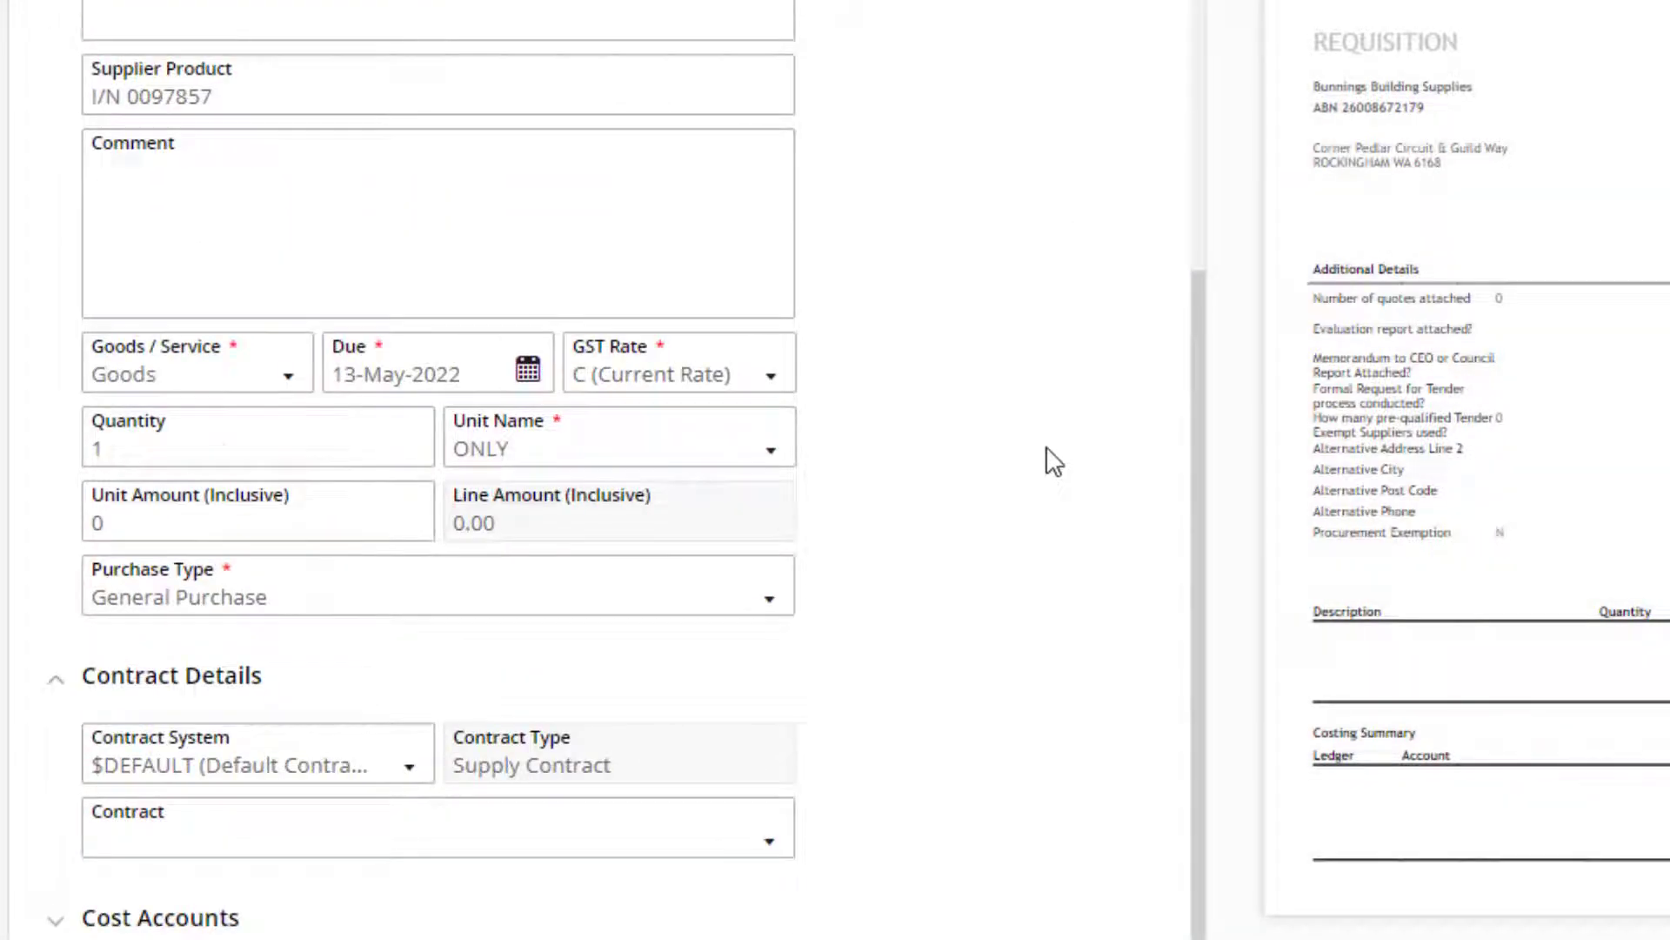
Step: Change the item's type to Service and return it to Goods
click(287, 376)
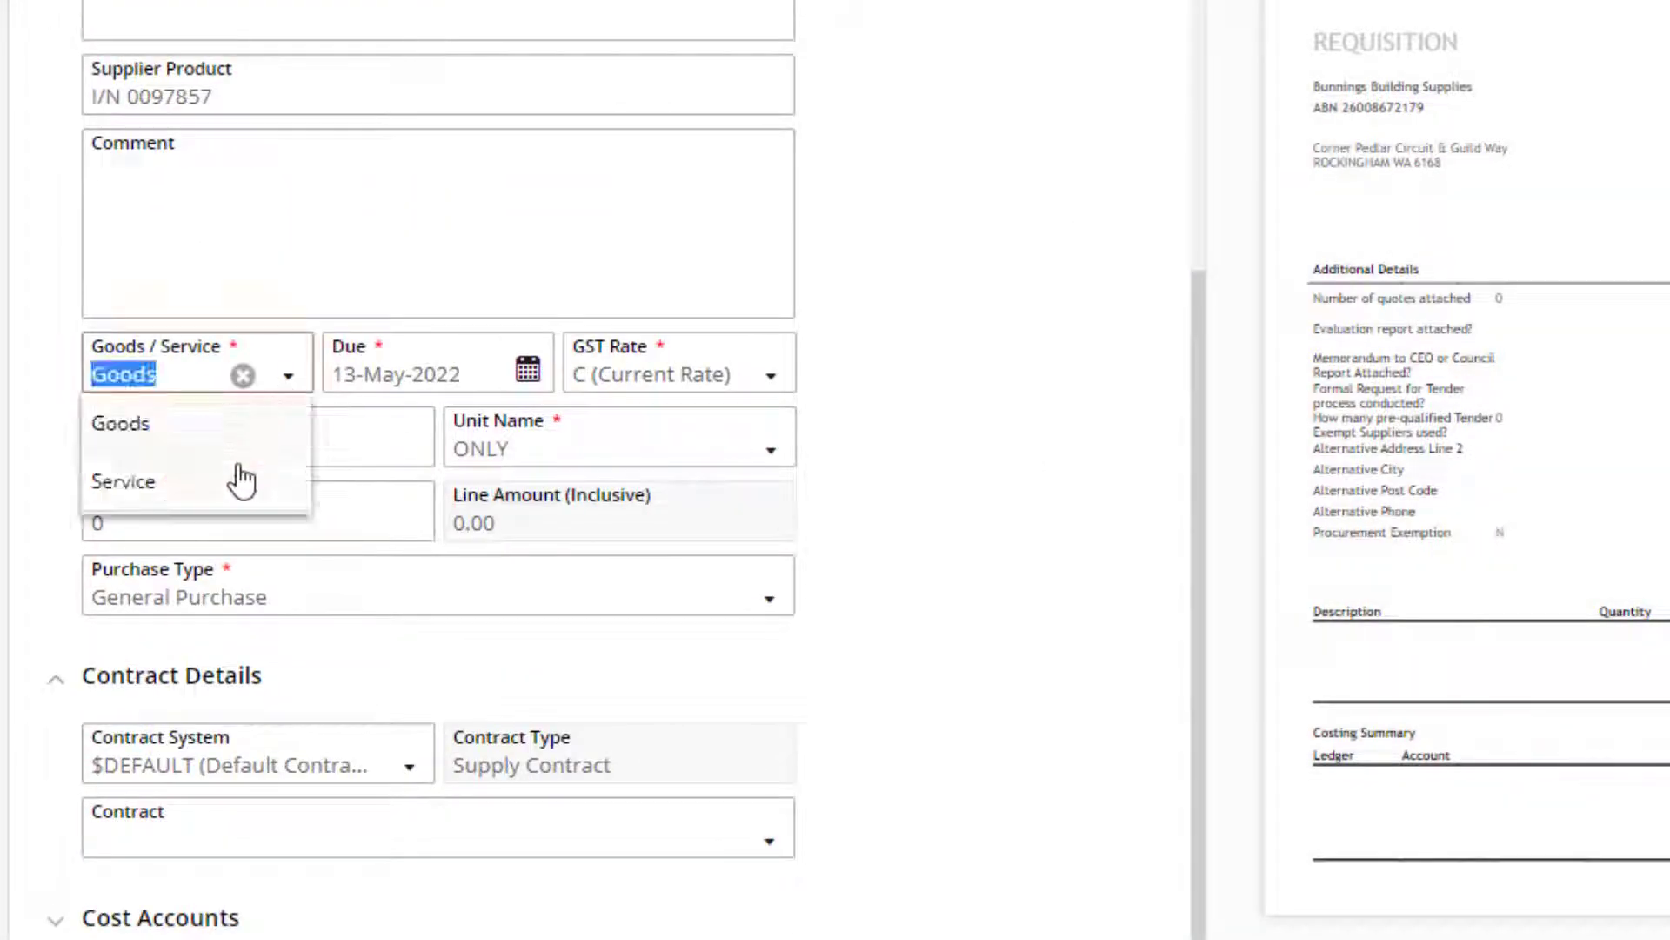
click(235, 494)
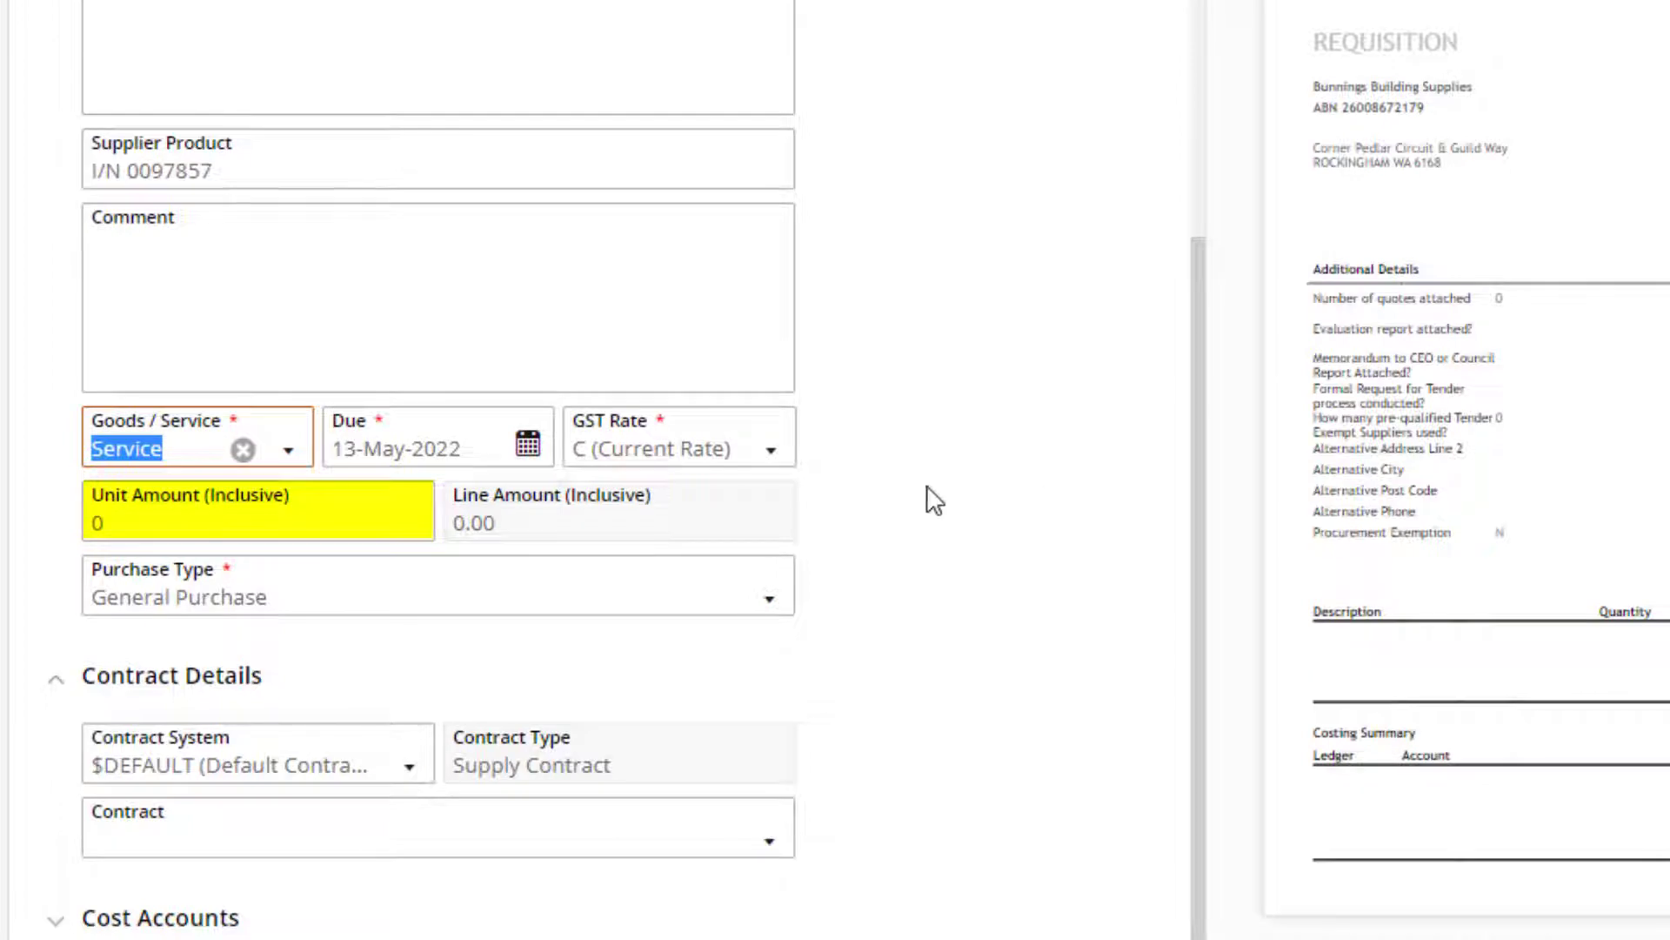
click(290, 451)
click(131, 496)
Step: Set the item's unit name to EACH, its inclusive unit amount to 249 and its quantity to 2
click(772, 527)
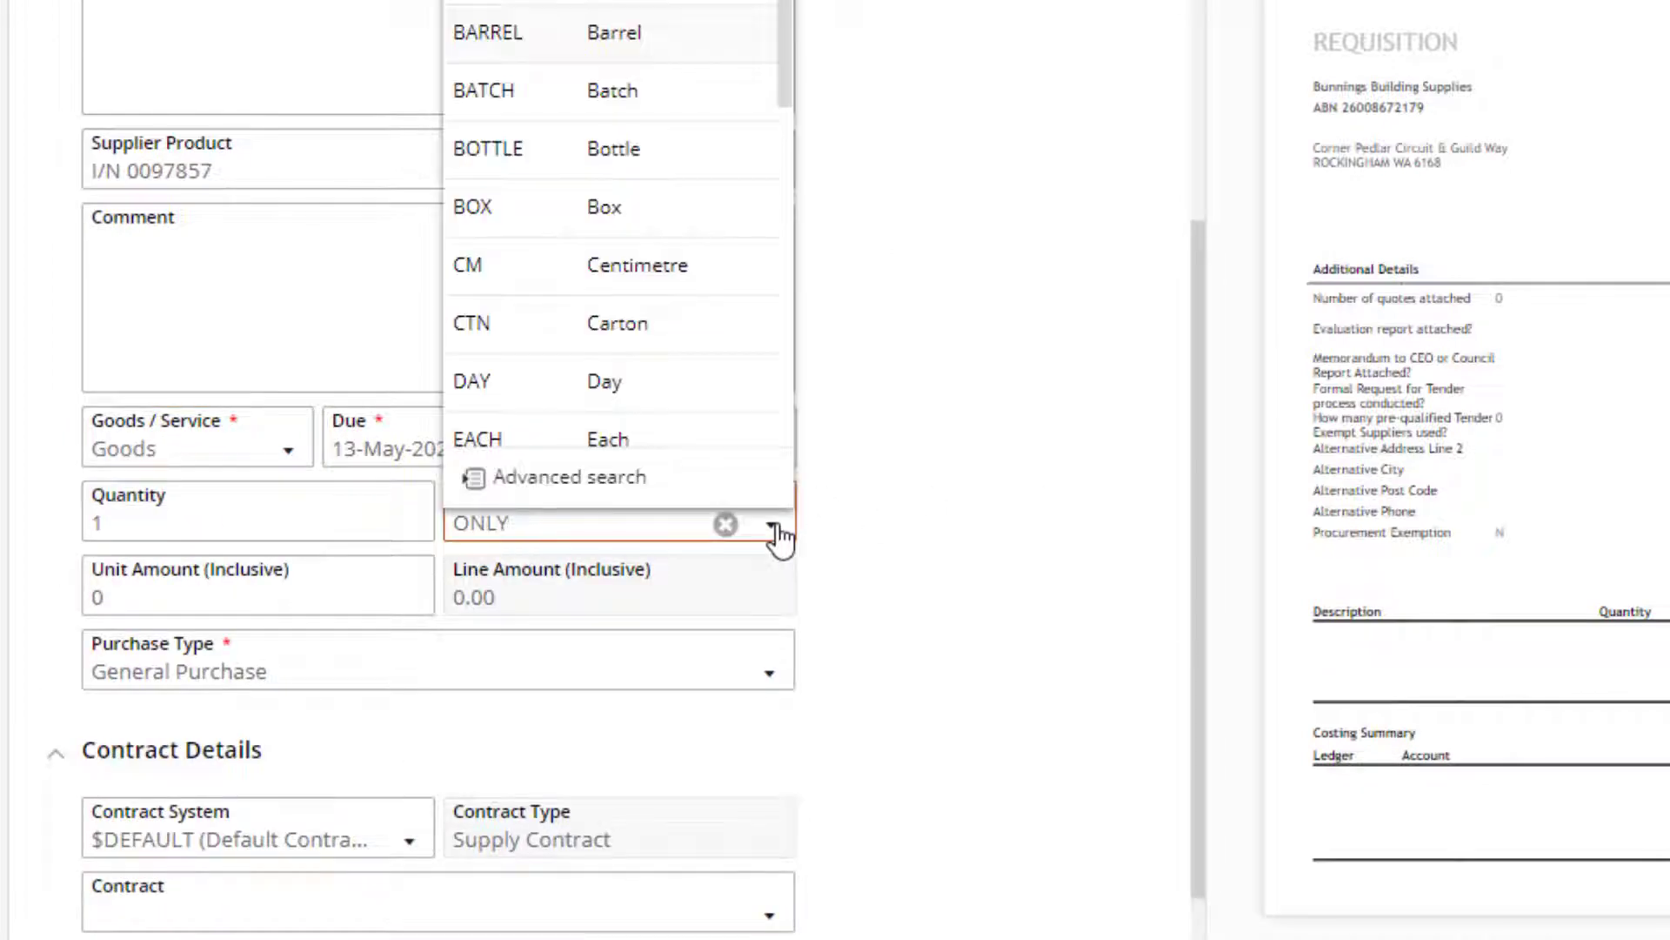
click(750, 439)
text(249)
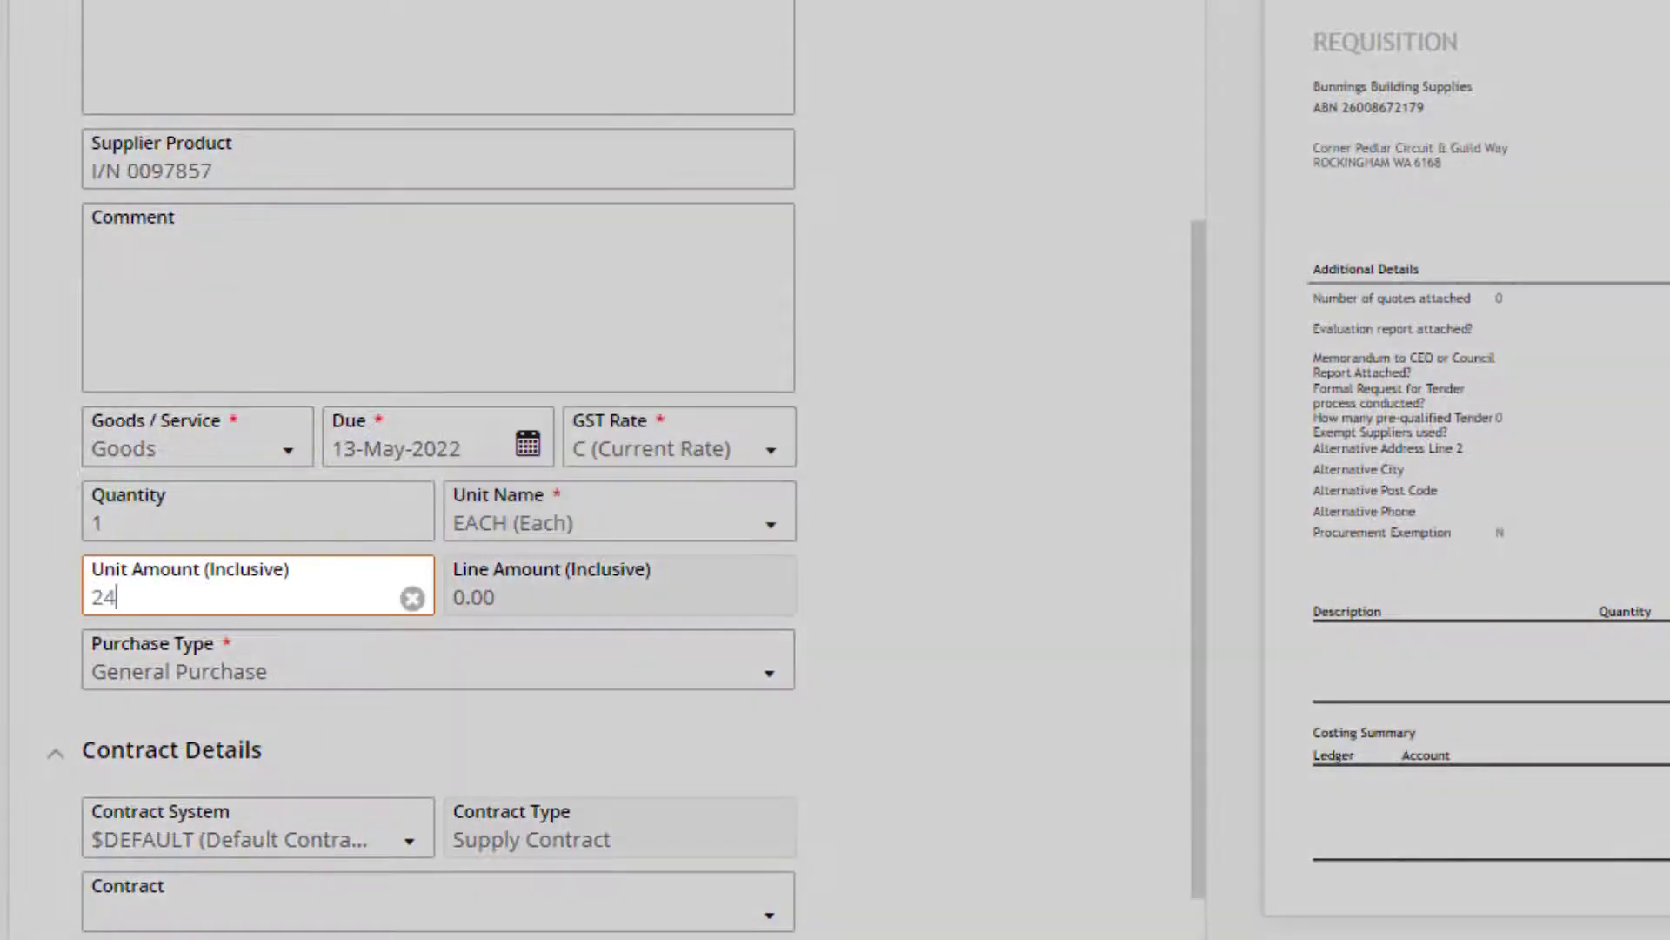
click(1093, 553)
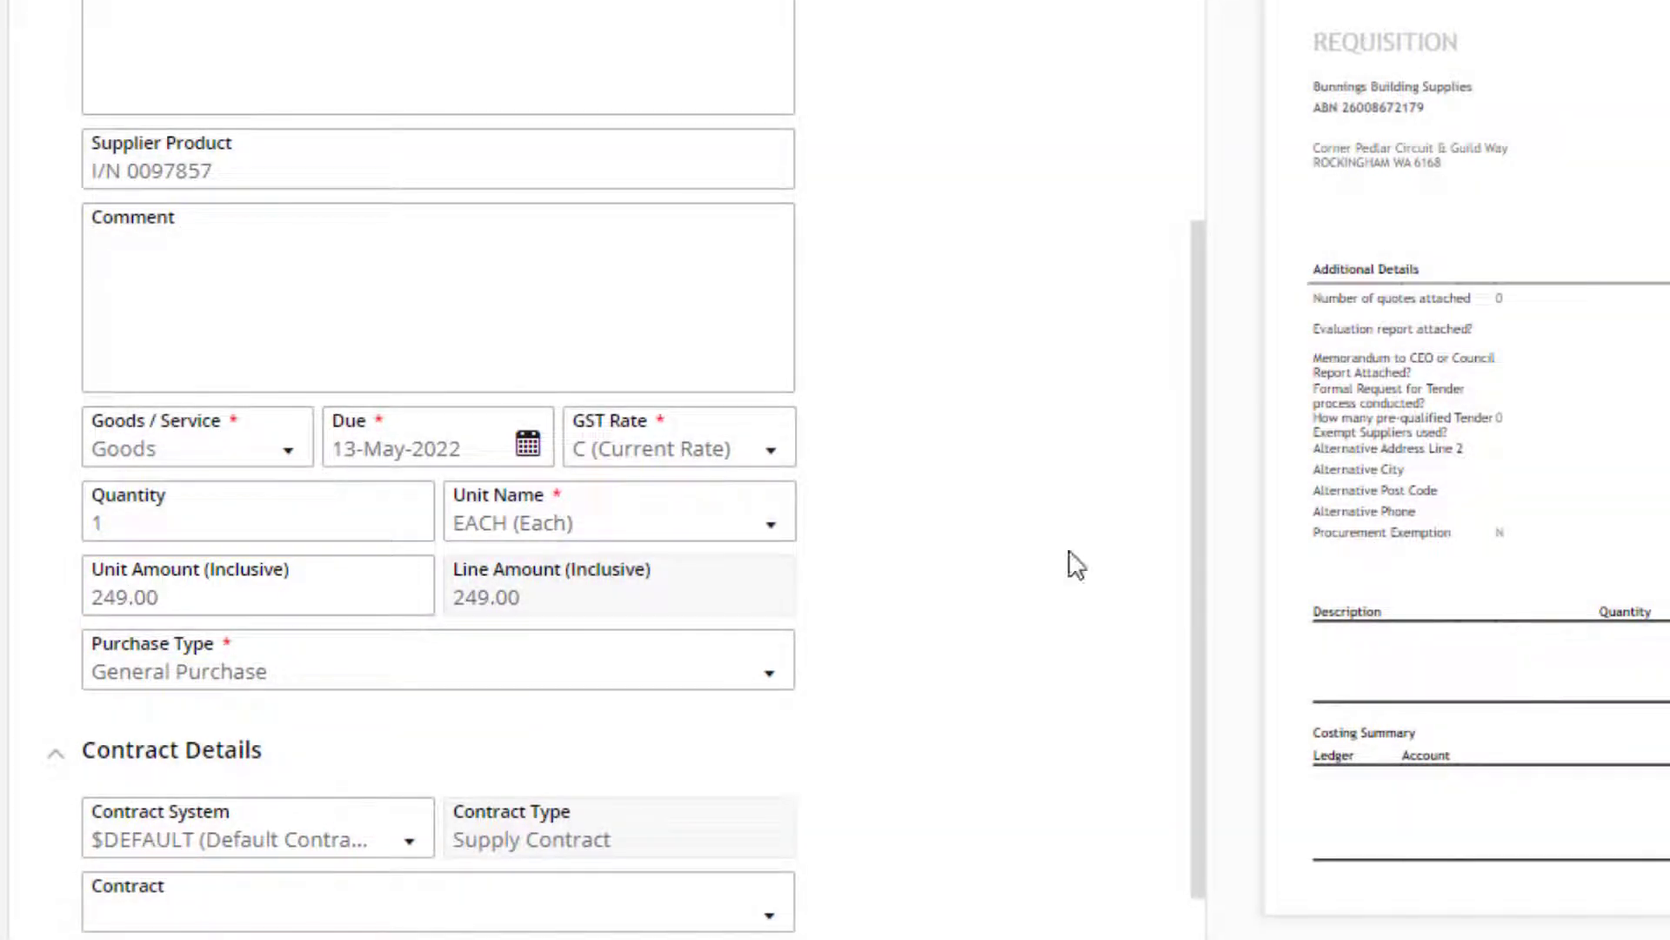
click(122, 535)
text(2)
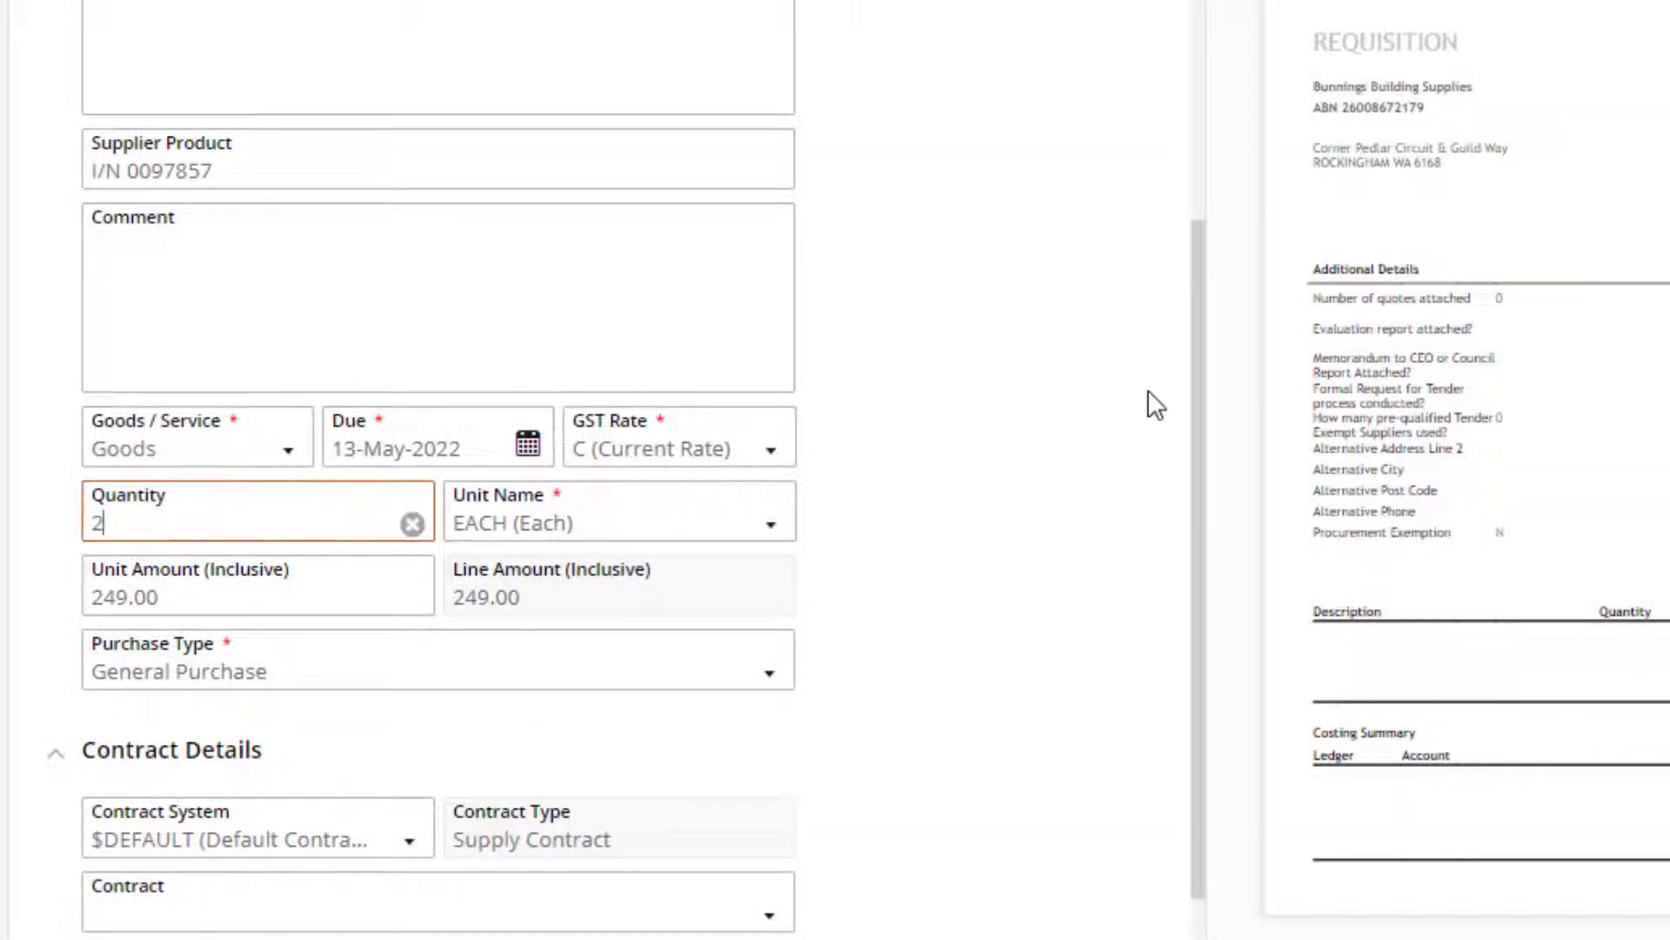
click(1070, 470)
Step: Choose PJ (21/22 PJ Actuals) as the ledger of the item's first cost account line using the advanced ledger search
scroll(1076, 470, down, 1)
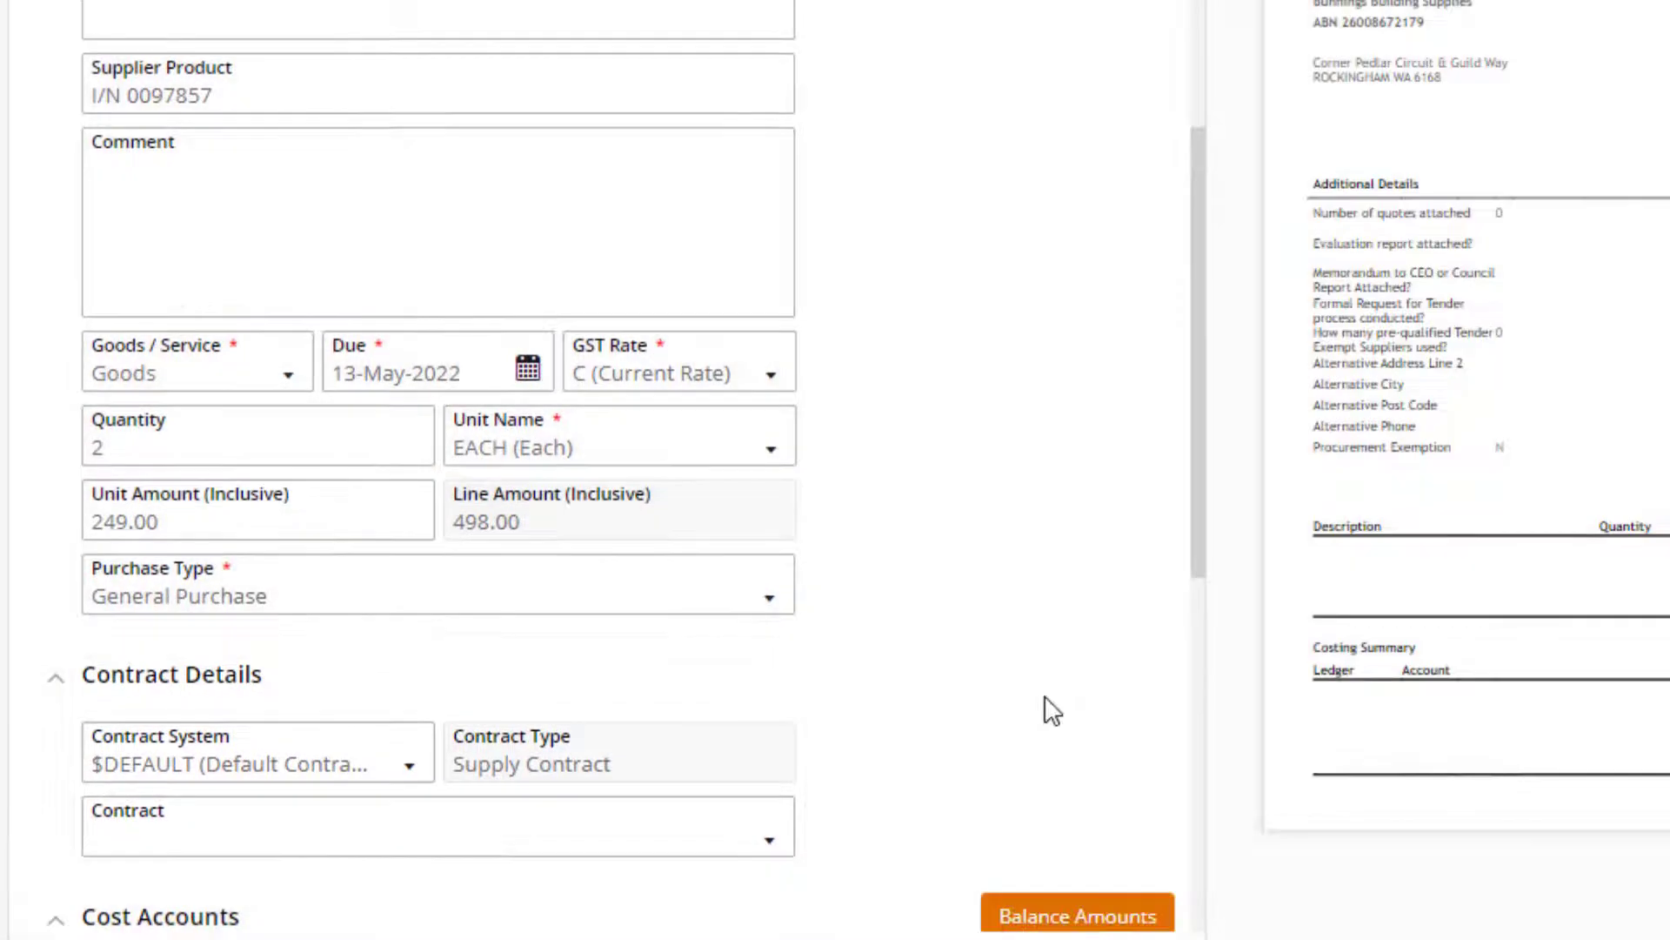
scroll(1052, 708, down, 2)
scroll(851, 753, down, 2)
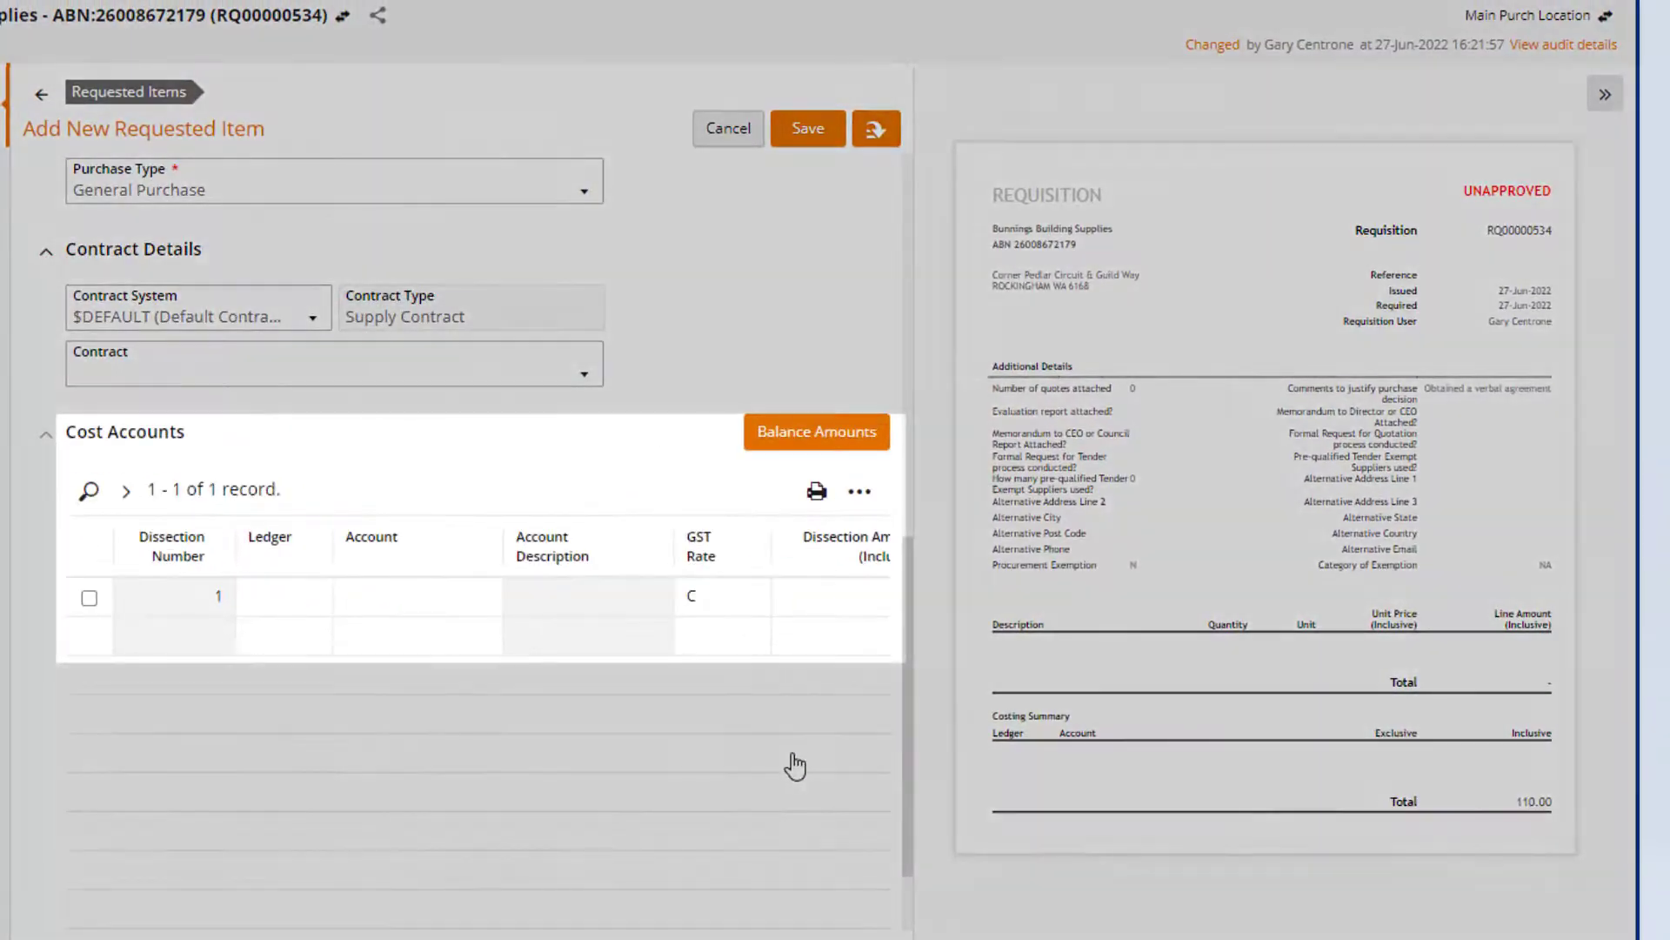
click(335, 712)
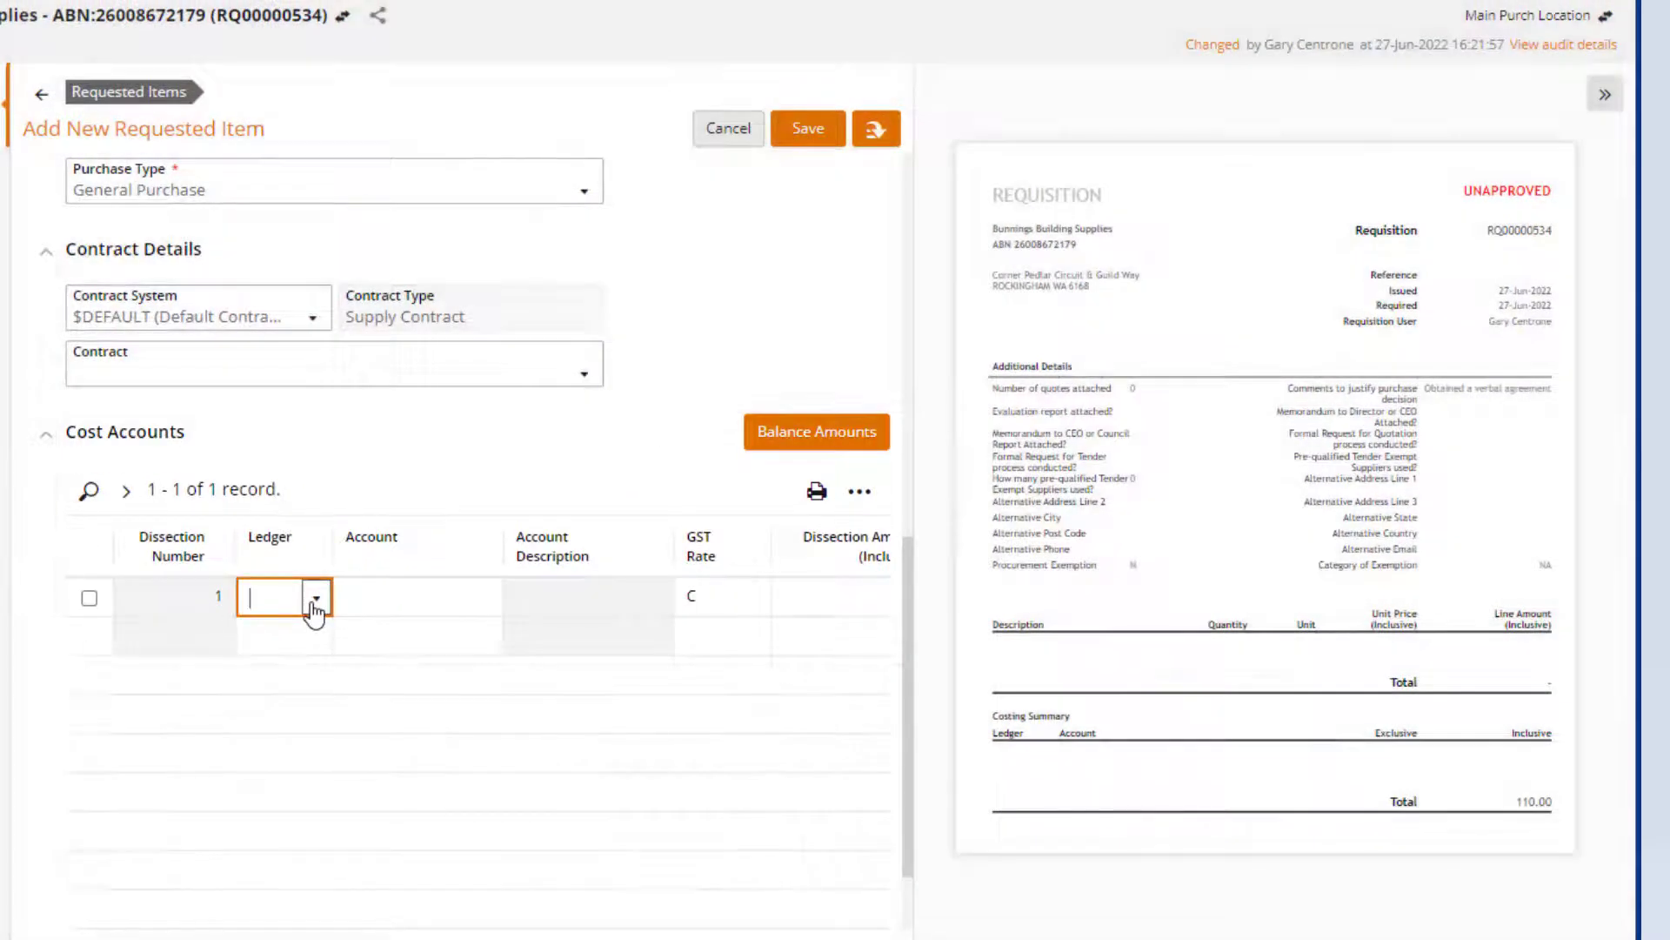
click(316, 598)
click(358, 827)
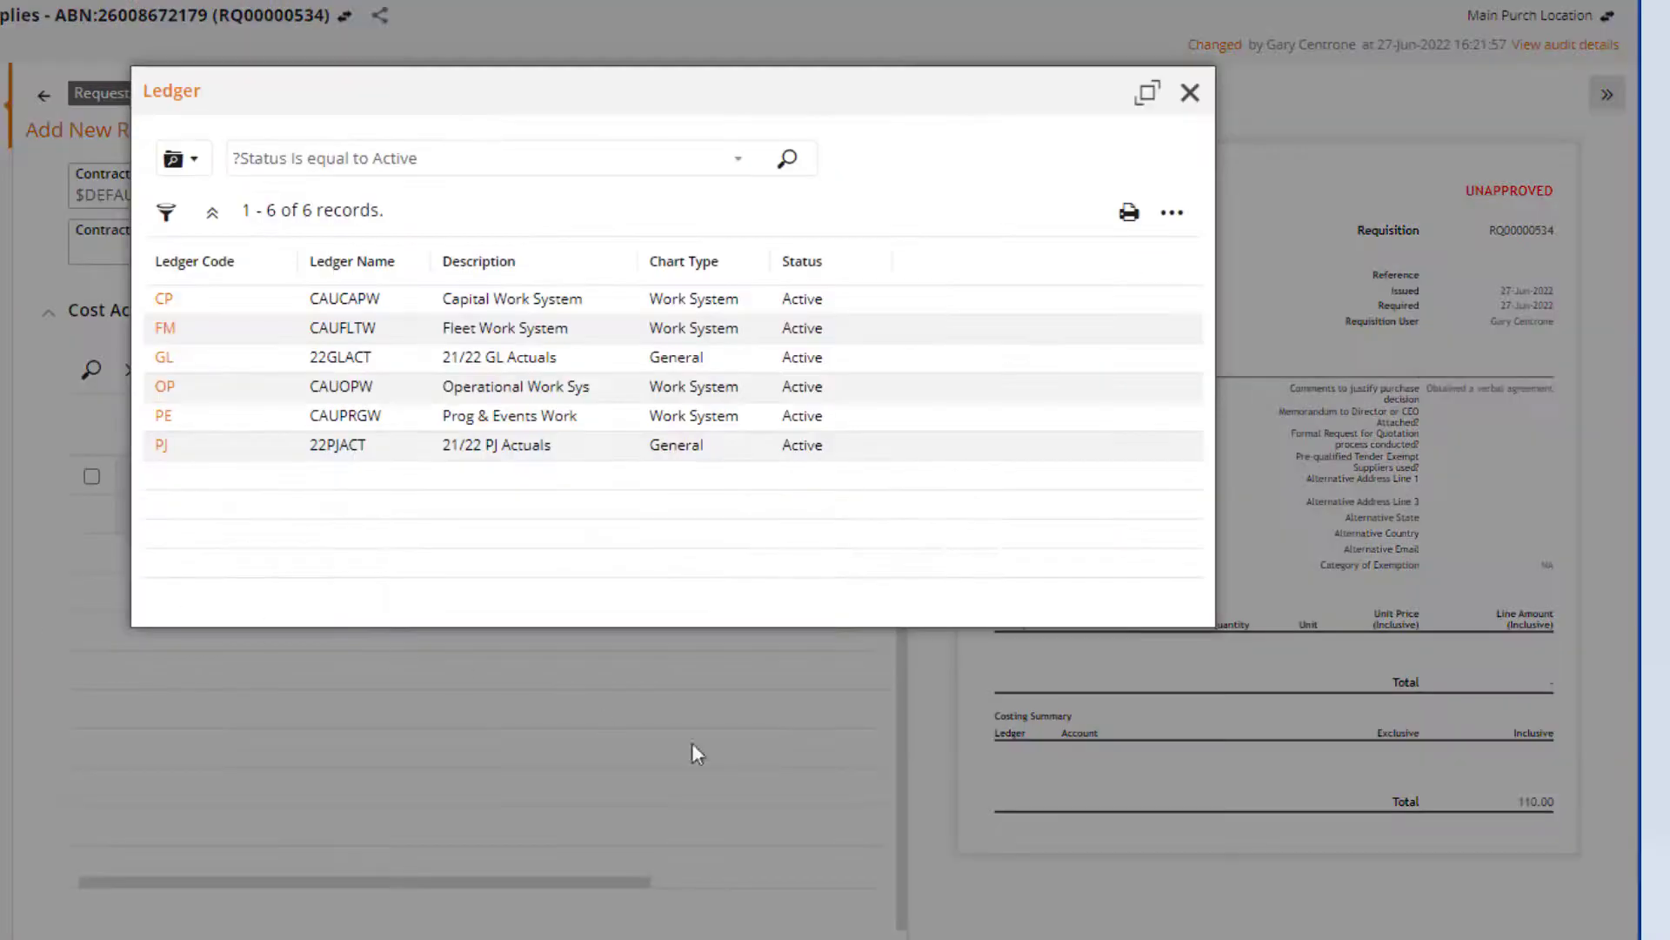
click(161, 445)
Step: Build the PJ line's account from project 100086 (Youth Services Programs & Events) and cost centre 4000 (Youth & Community Wellbeing)
click(489, 476)
click(470, 846)
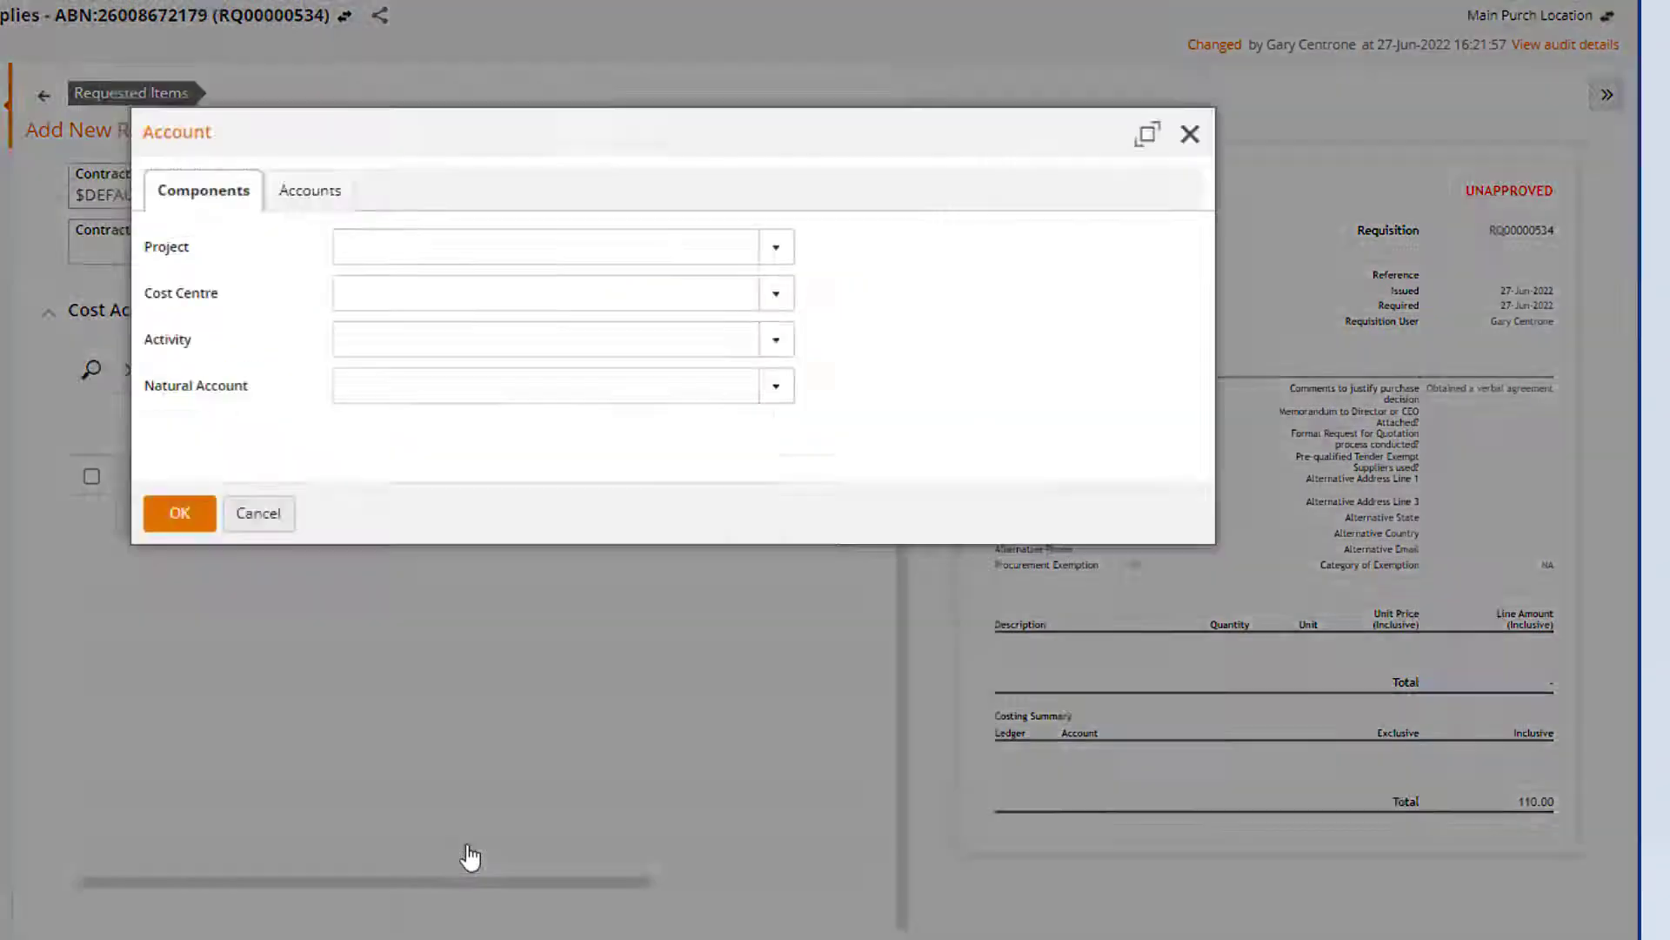
click(502, 240)
text(you)
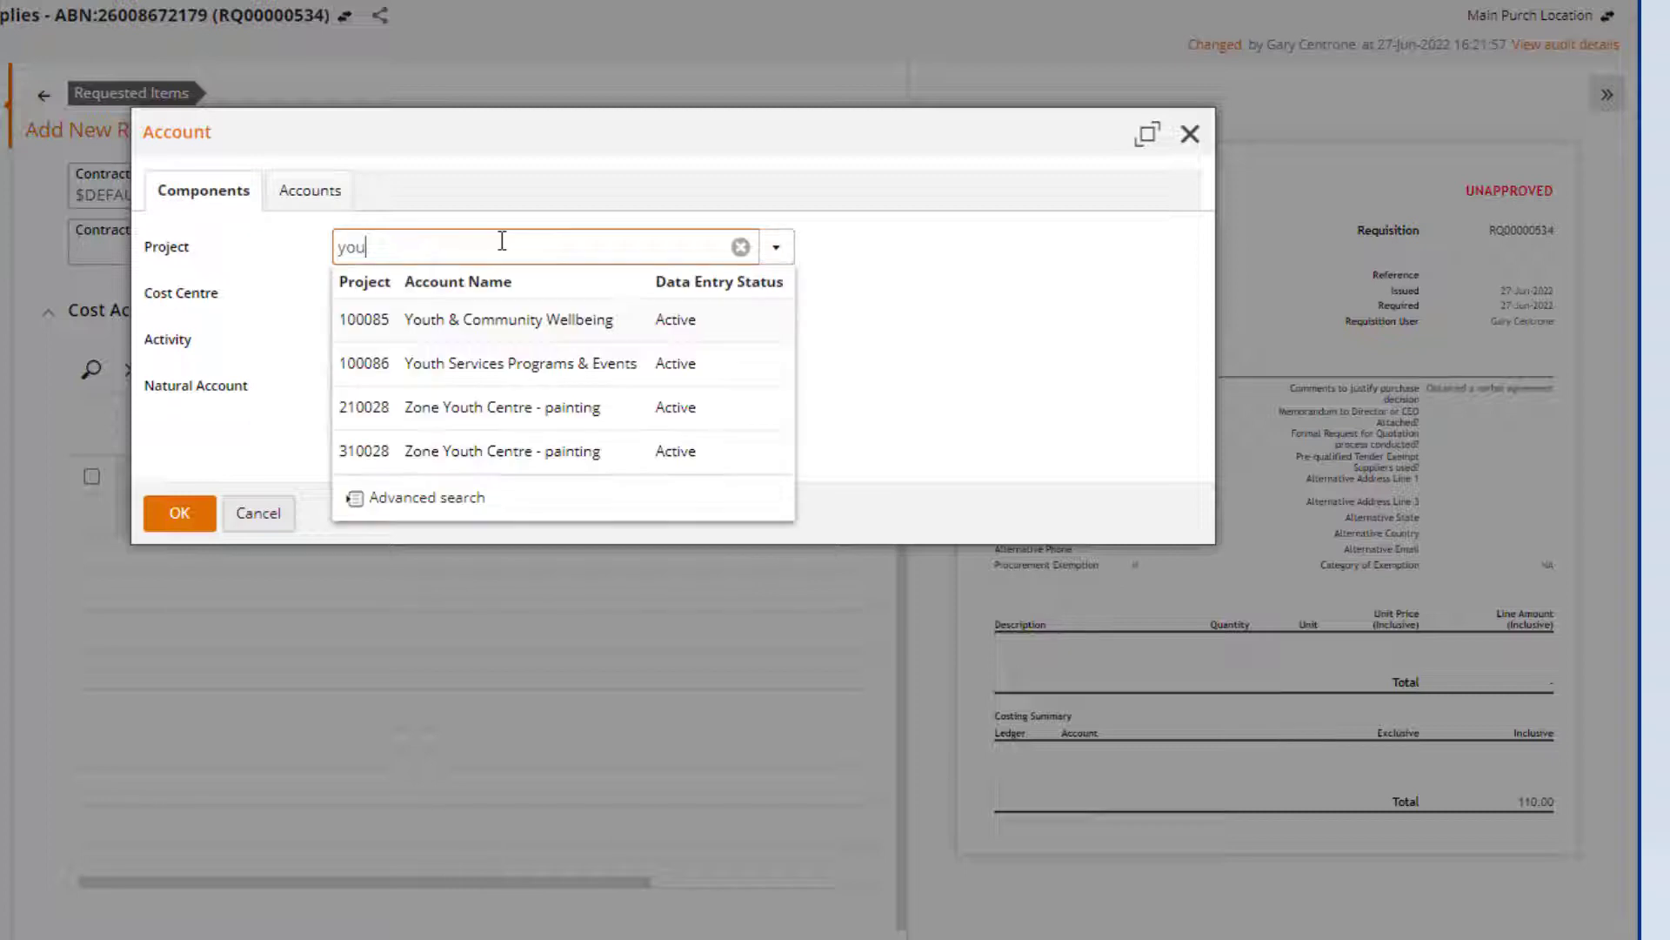
click(496, 374)
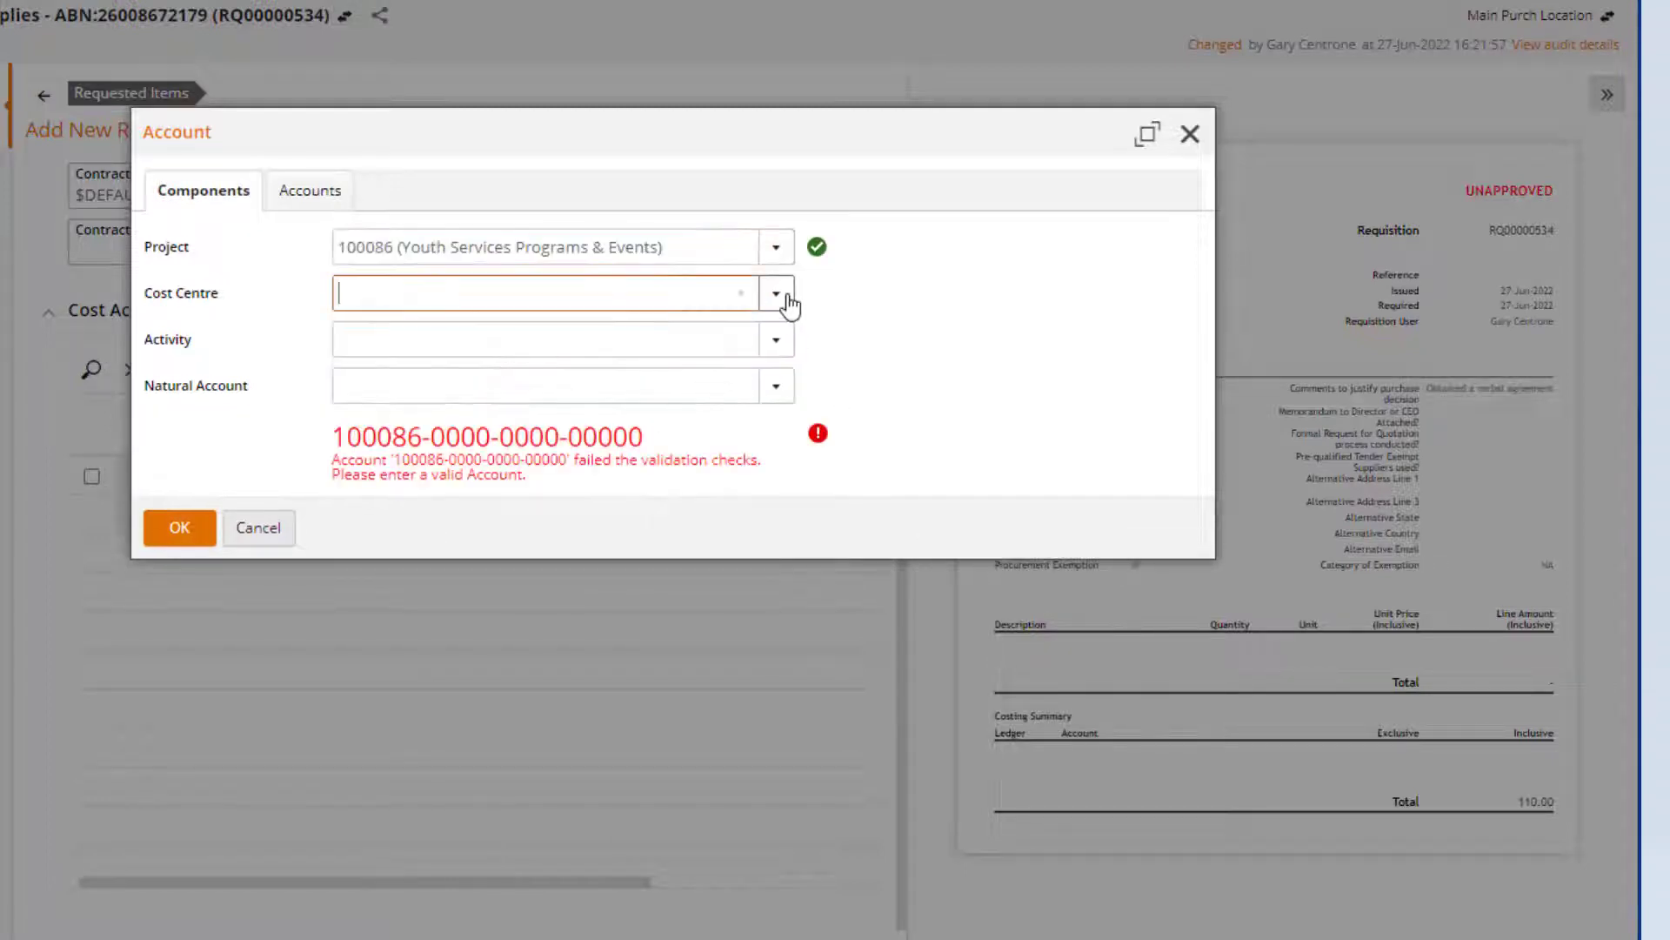
click(776, 296)
text(you)
click(581, 370)
Step: Add activity 6004 (Special Projects) and natural account 41280 (Donations - Special Projects) to the account
click(670, 341)
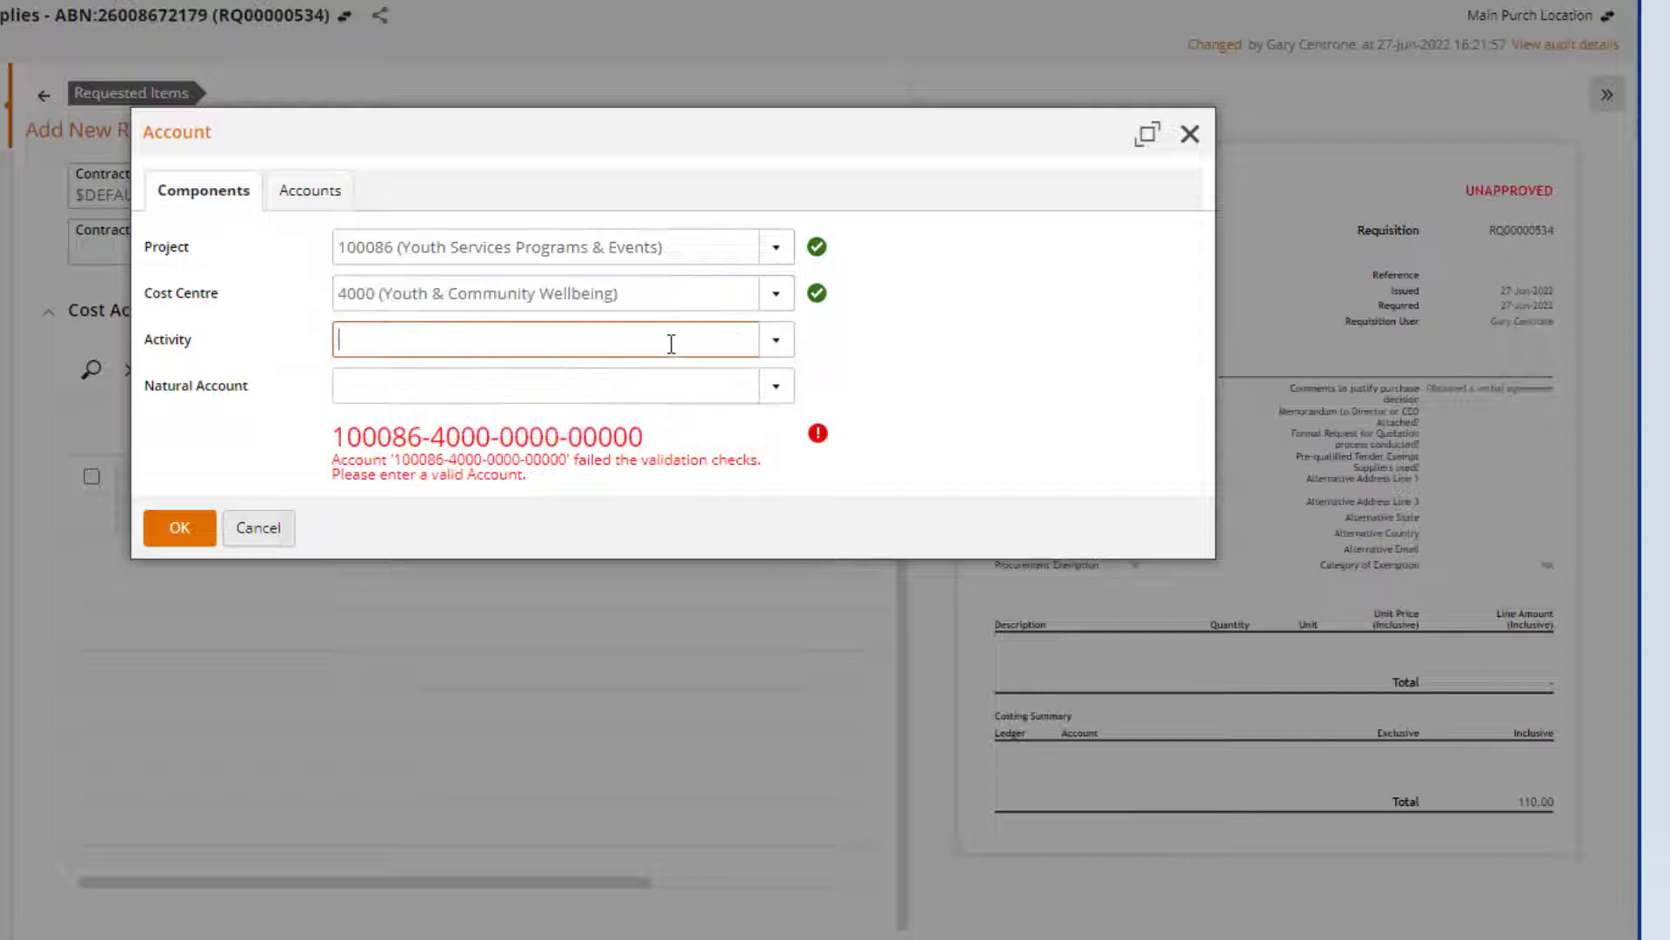
text(projec)
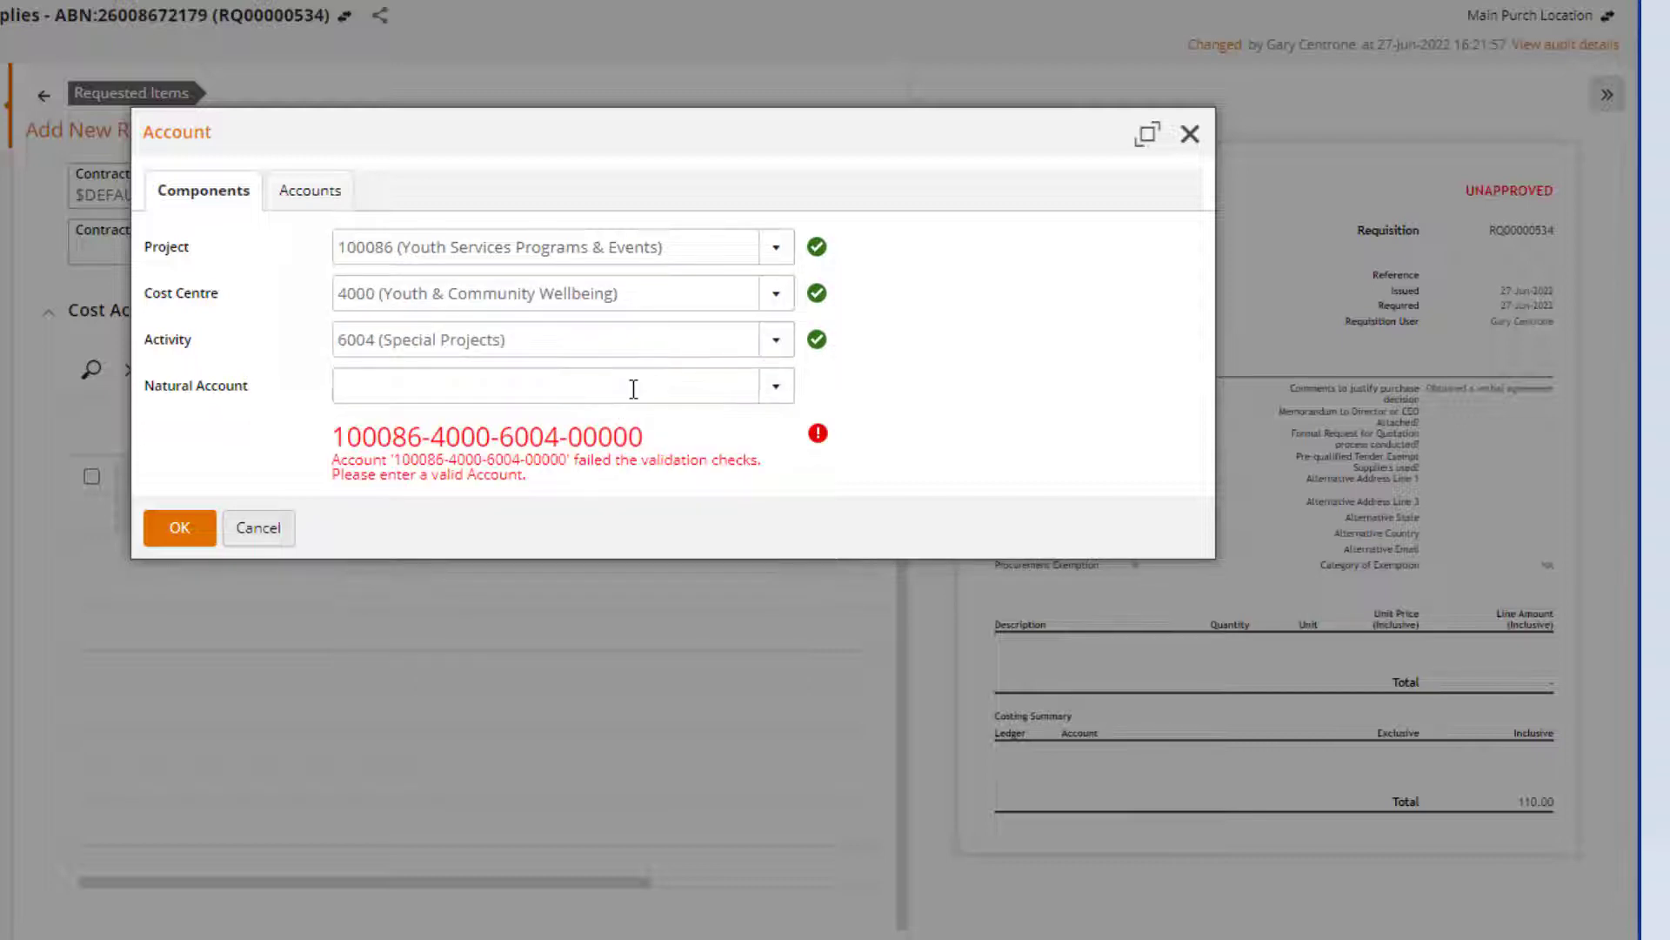
click(634, 388)
text(donat)
click(675, 566)
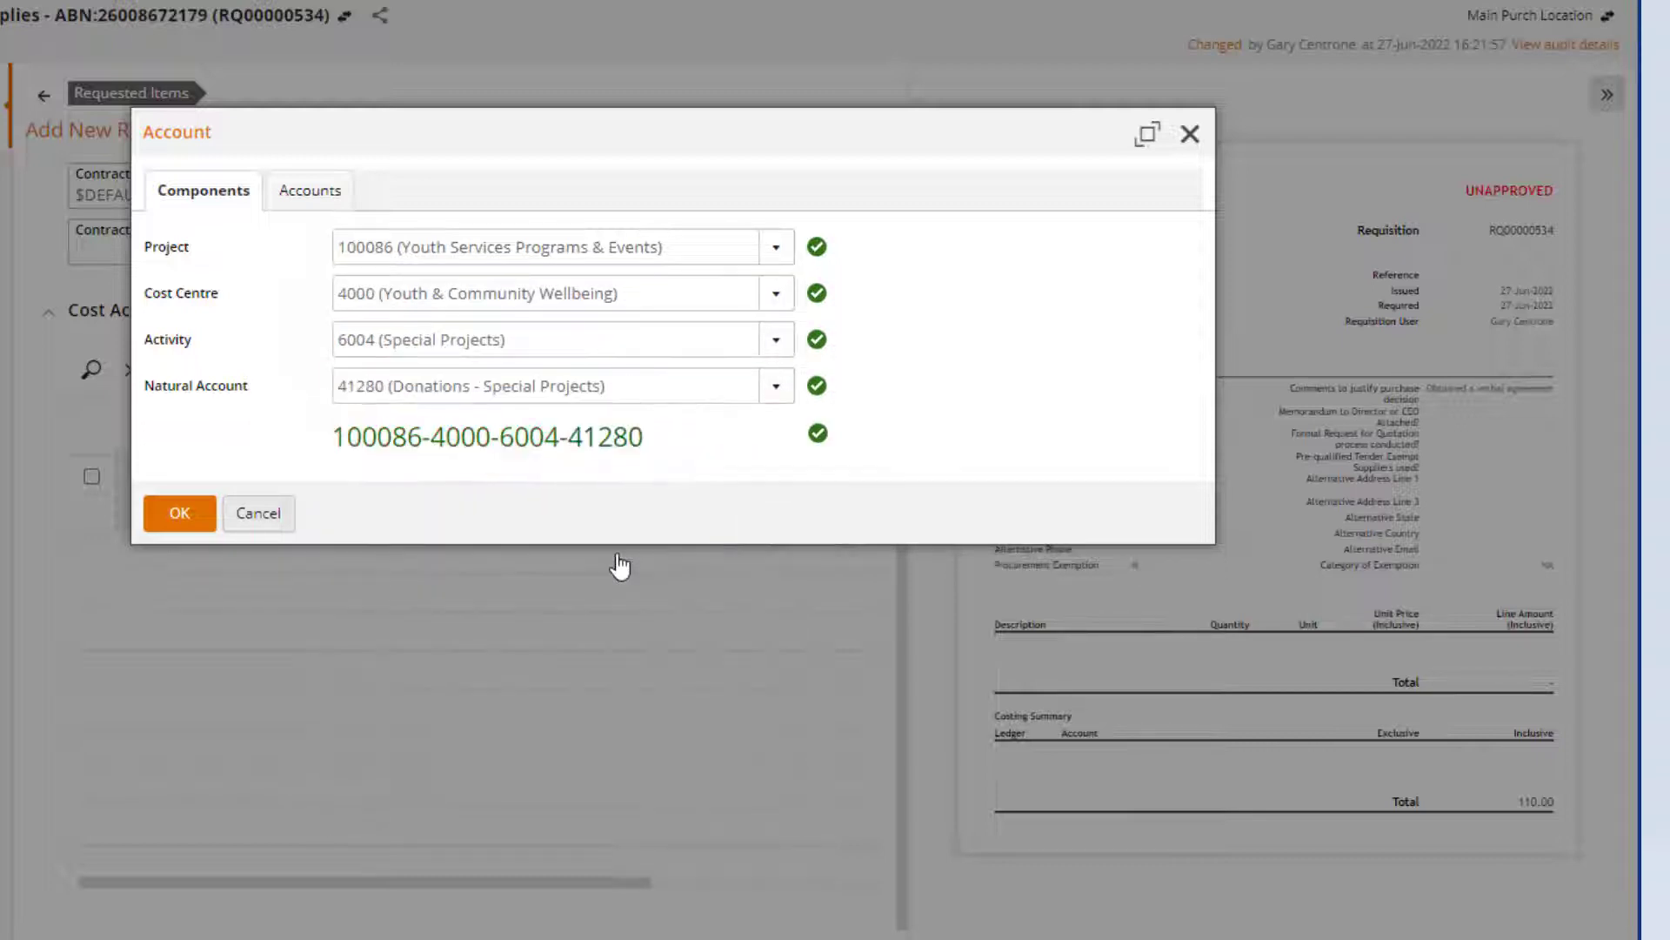
Step: Browse the list of active accounts, return to the account components and accept the assembled account for the PJ line
click(323, 192)
scroll(1167, 433, down, 5)
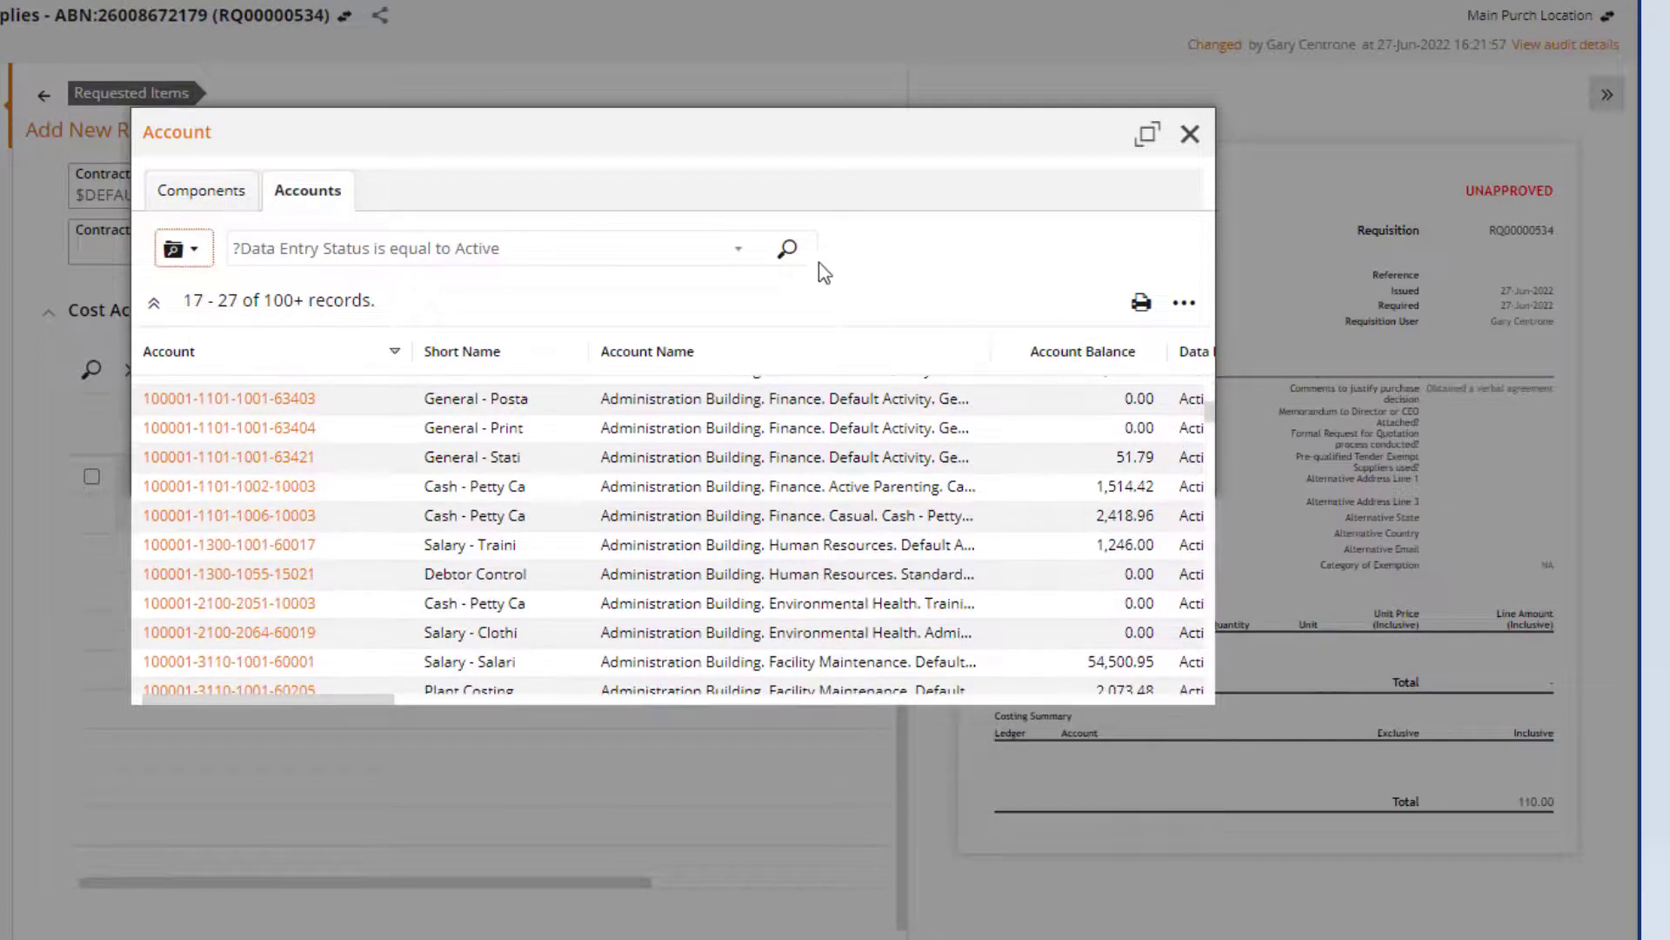
click(170, 194)
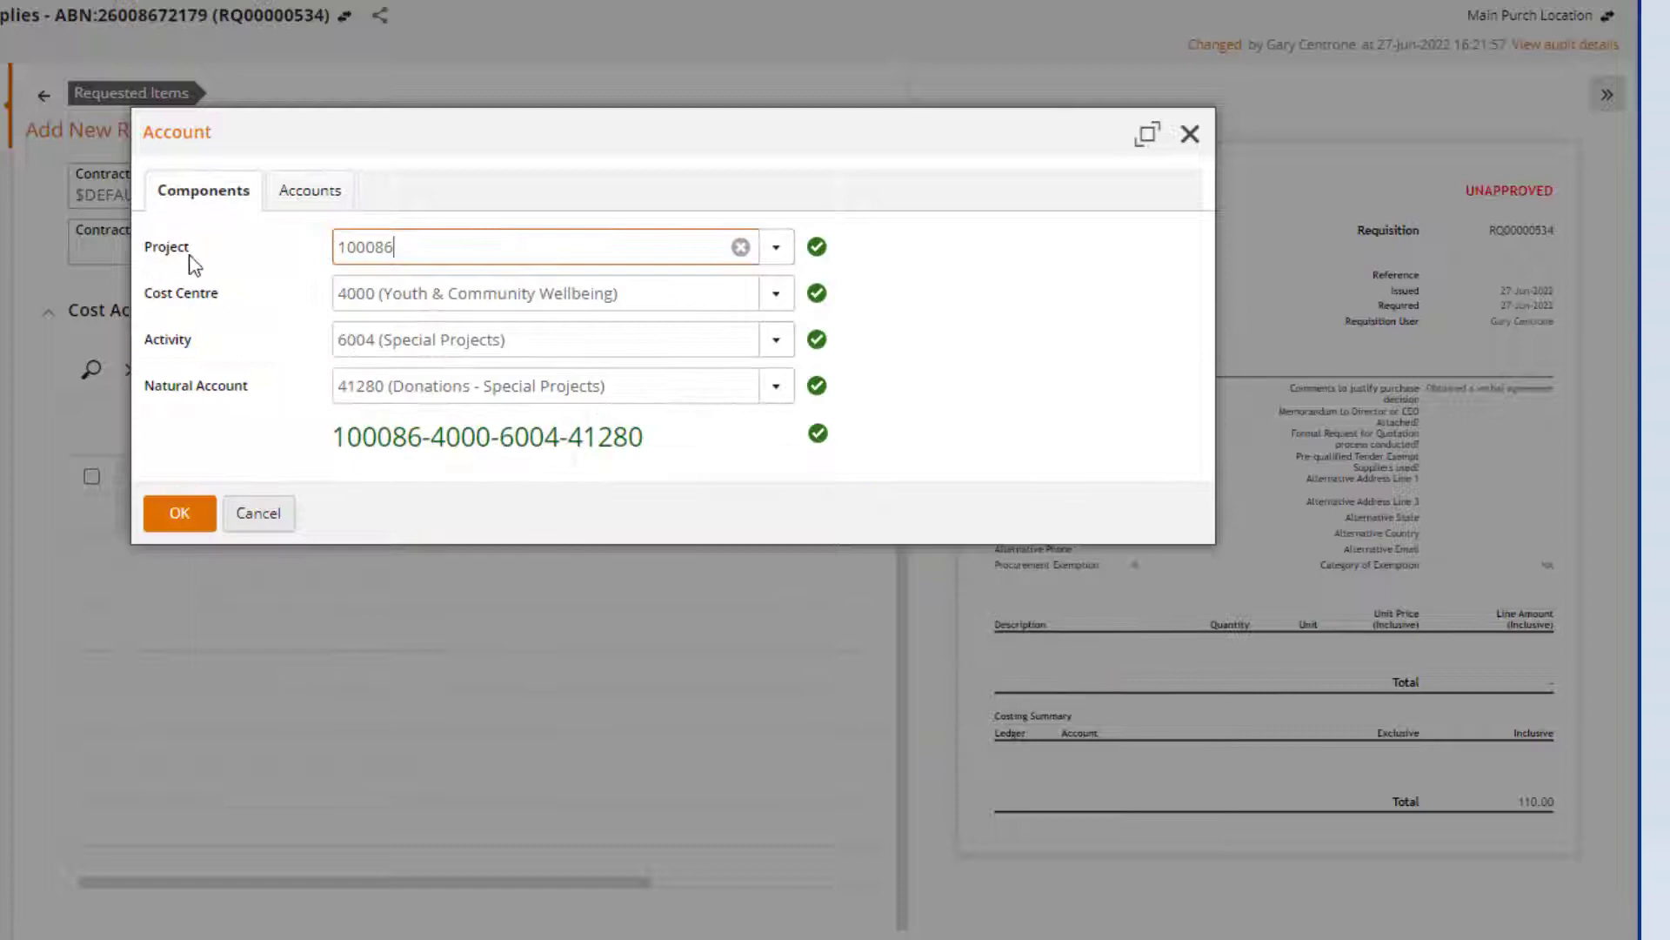
click(190, 520)
Step: Check the GST rate options for the PJ cost line, keeping C (Current Rate)
scroll(925, 794, up, 3)
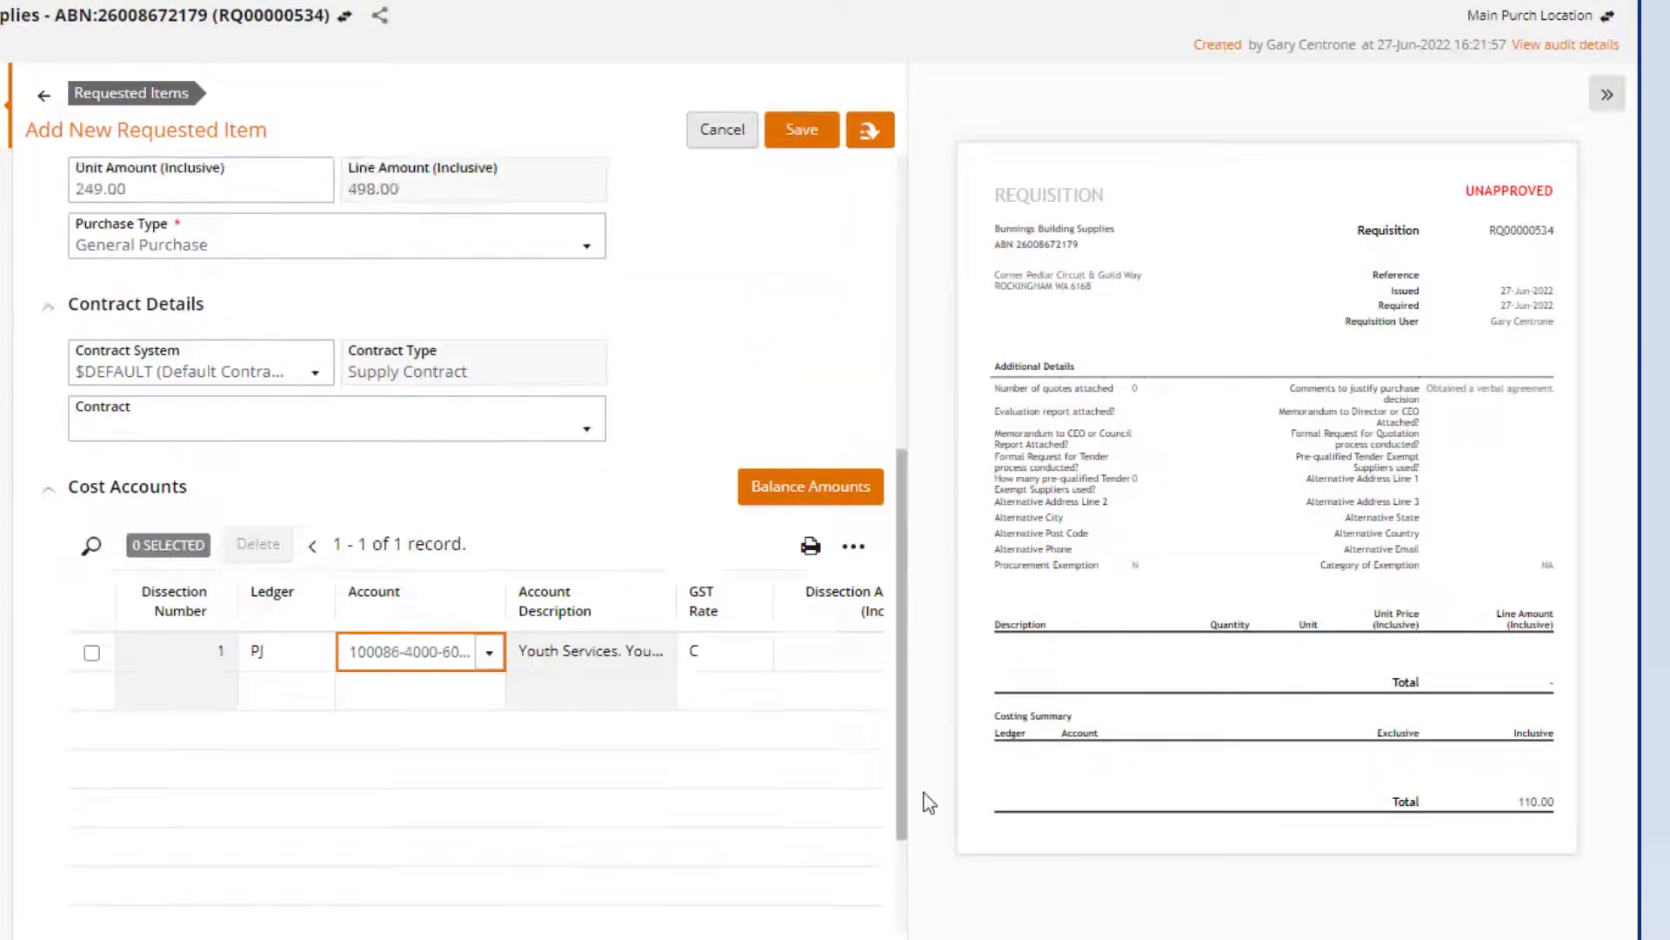
click(755, 724)
click(757, 722)
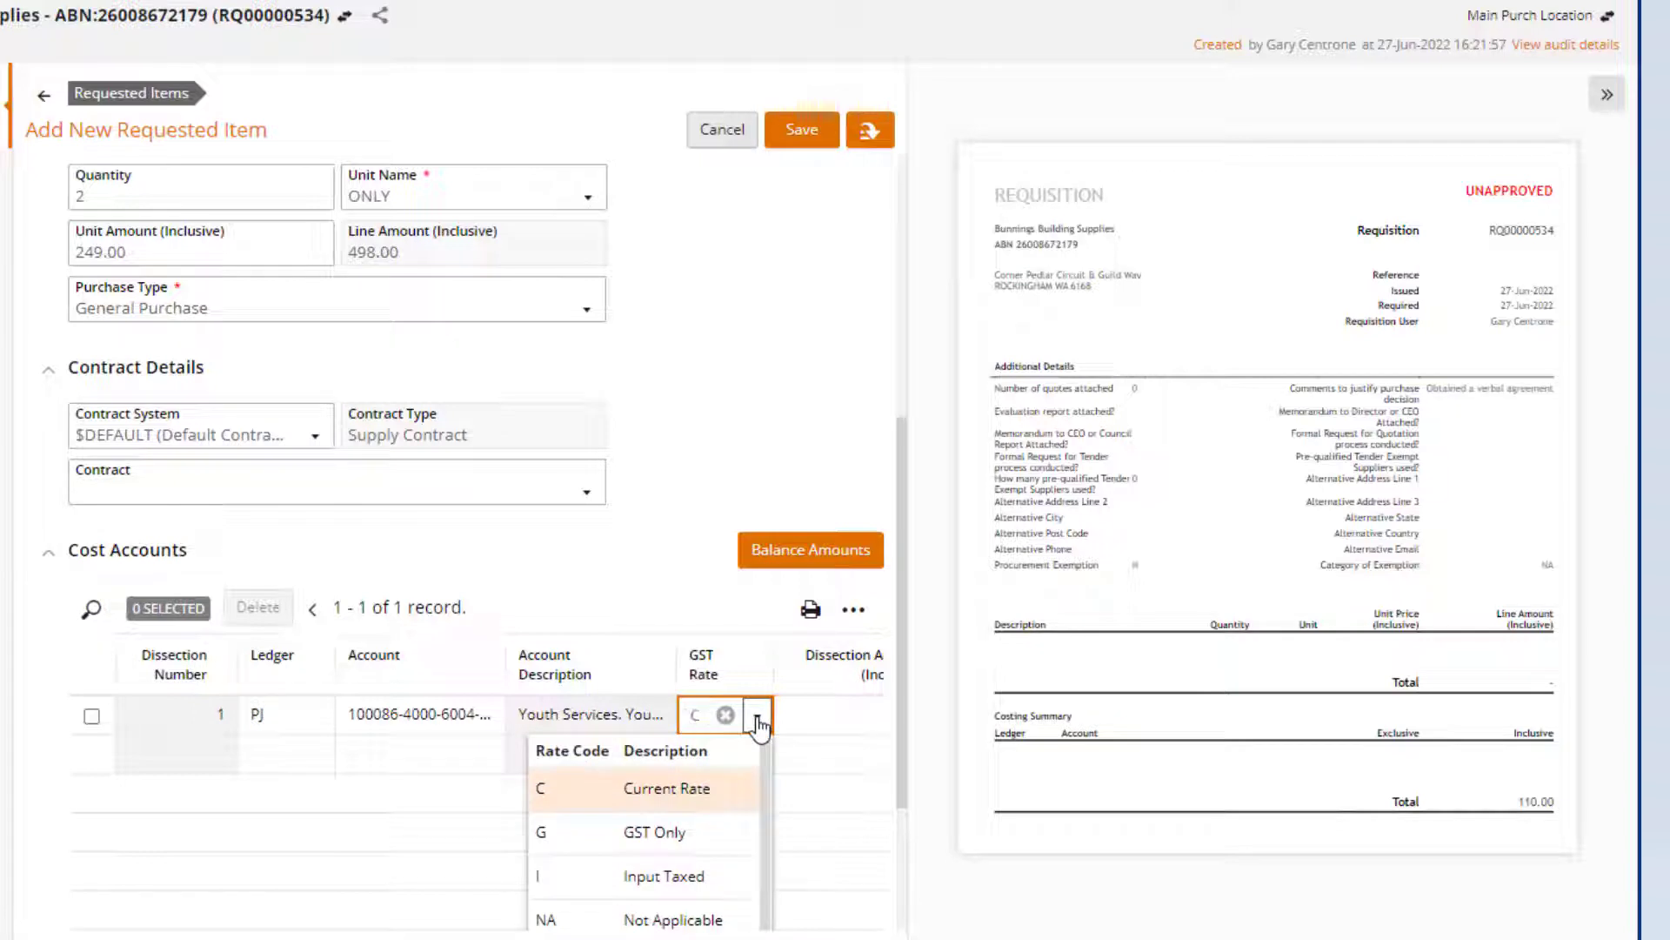
click(757, 722)
key(Tab)
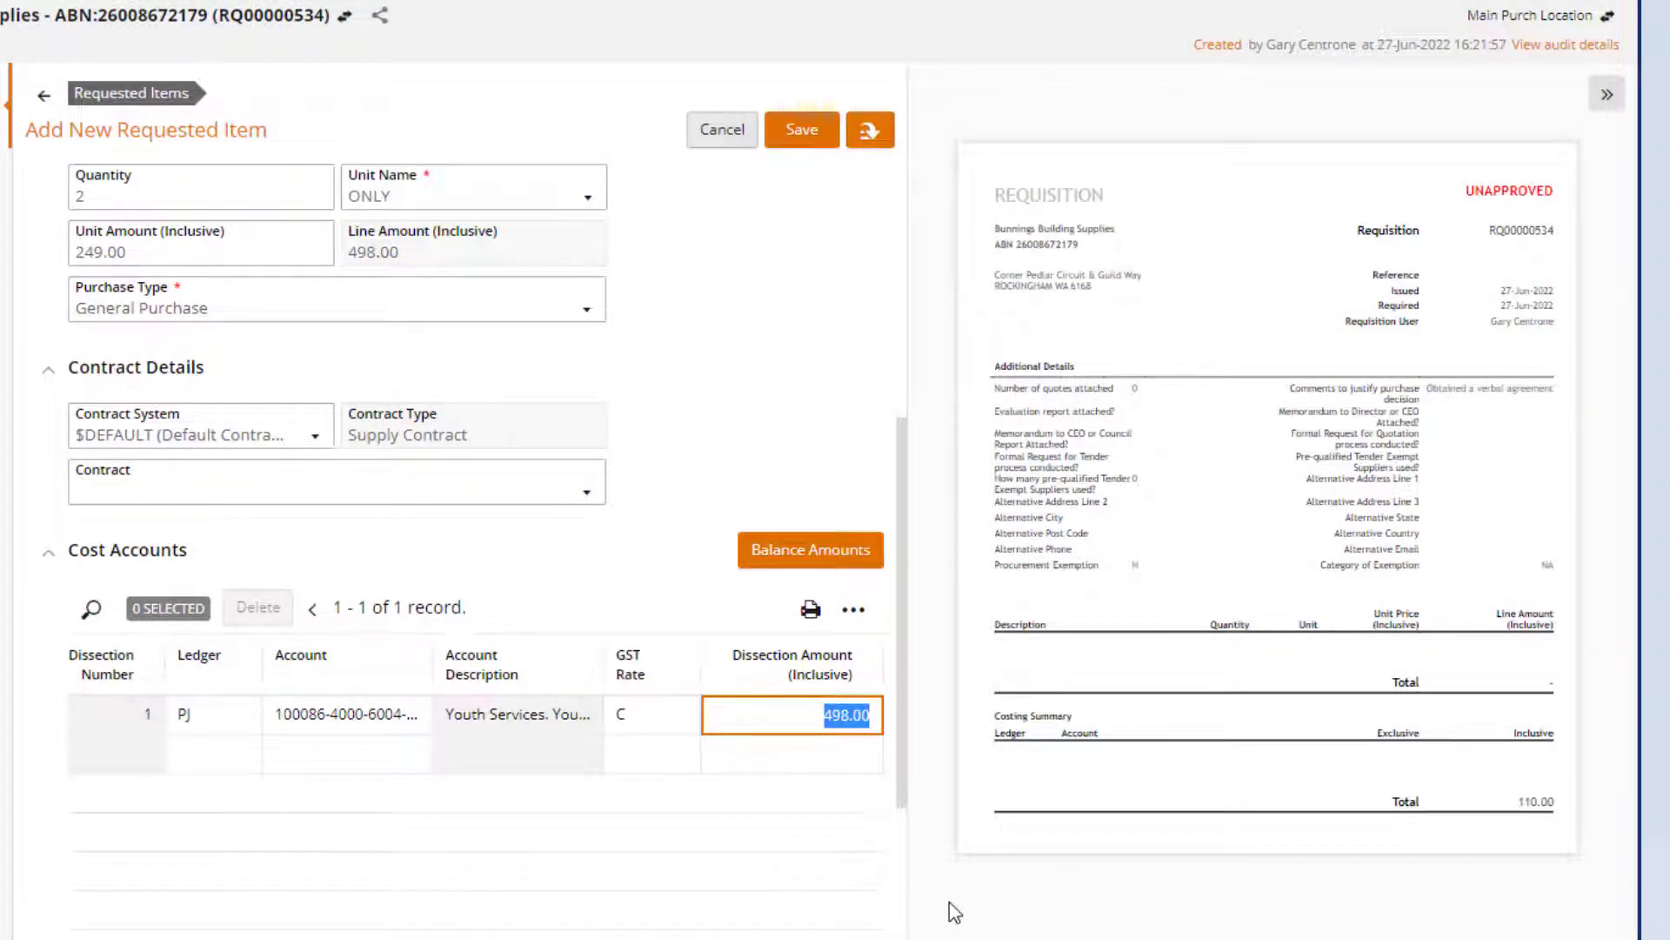
Step: Add a second cost account line to the item with ledger GL
key(Tab)
key(Tab)
key(Tab)
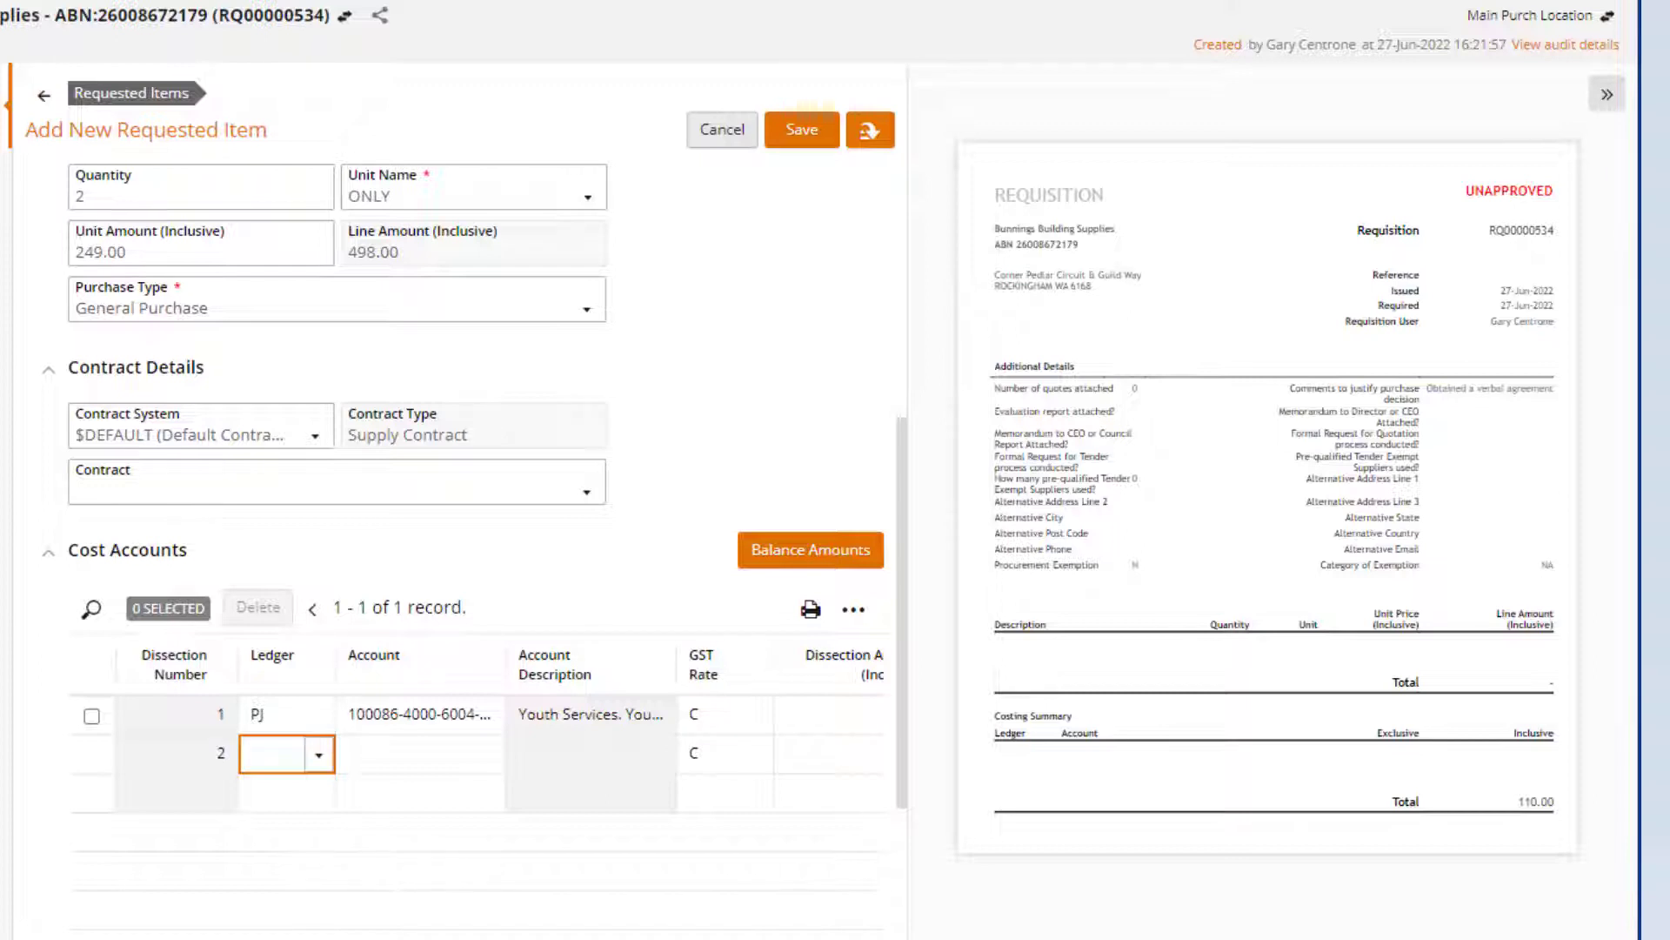
click(320, 756)
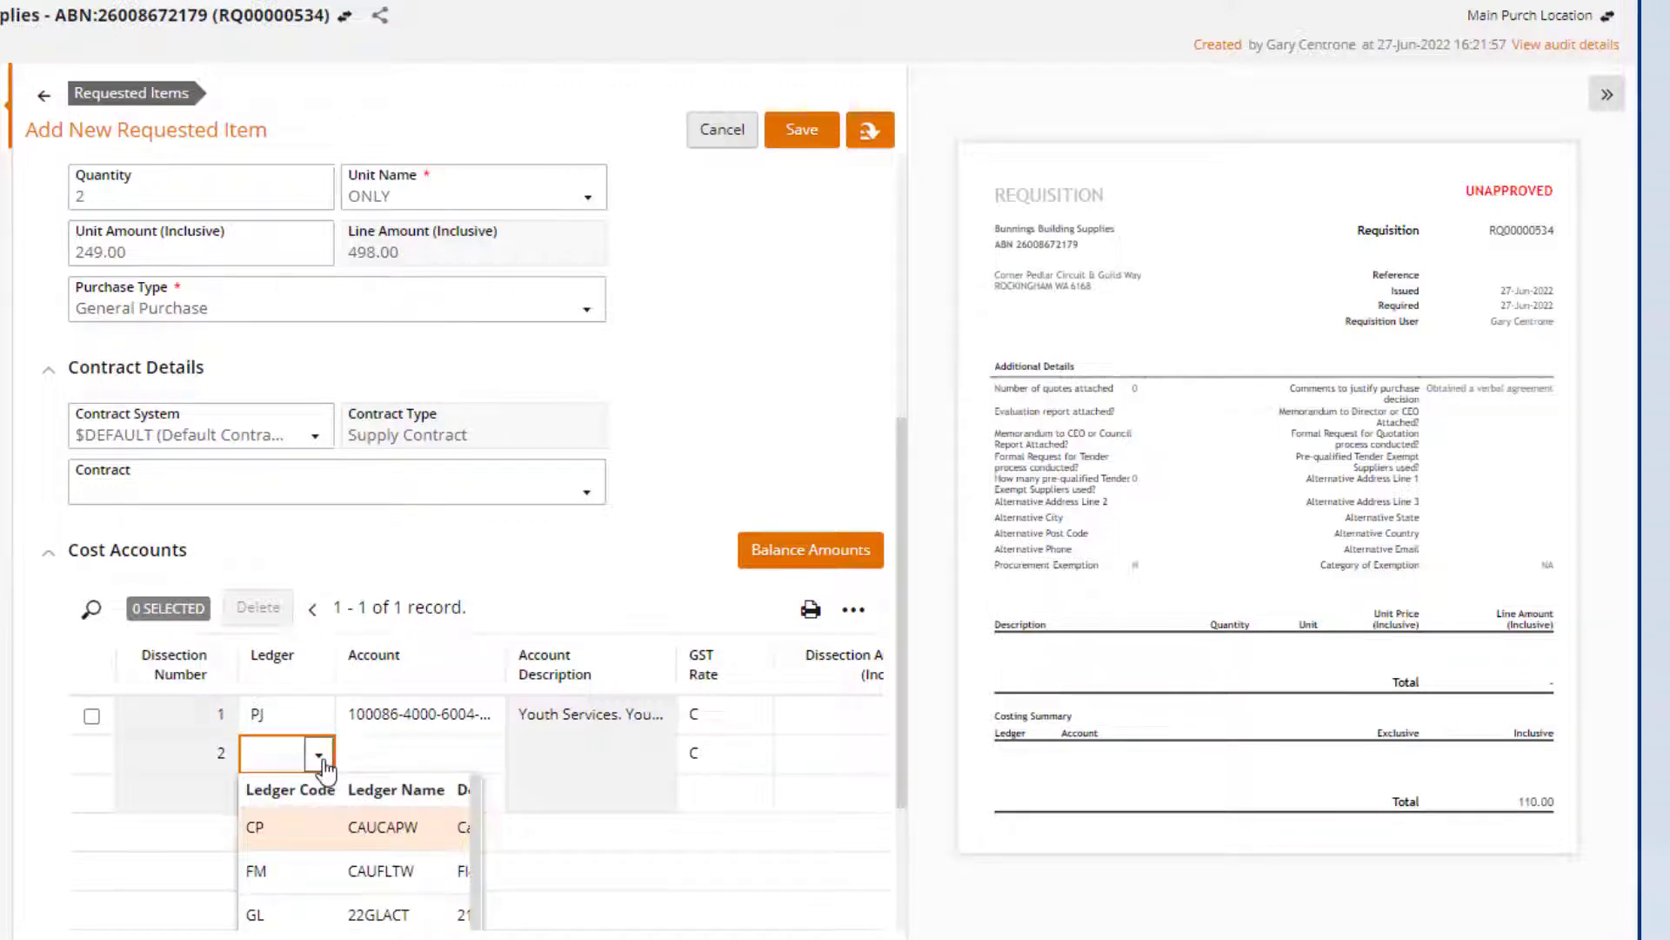
click(258, 915)
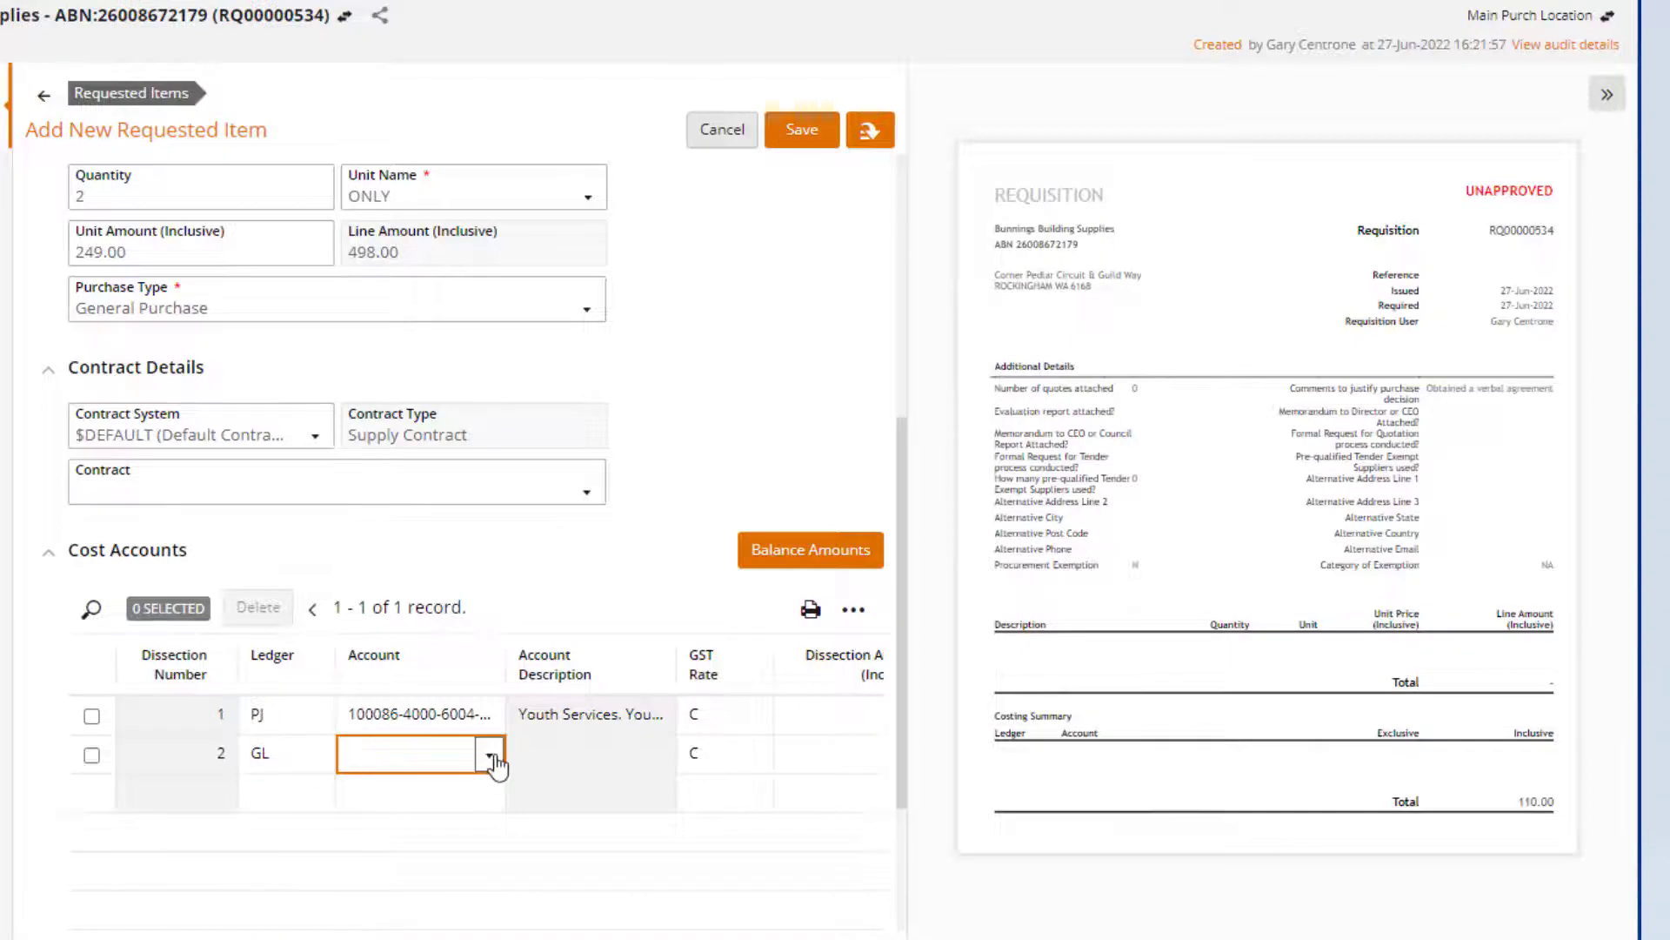
click(491, 755)
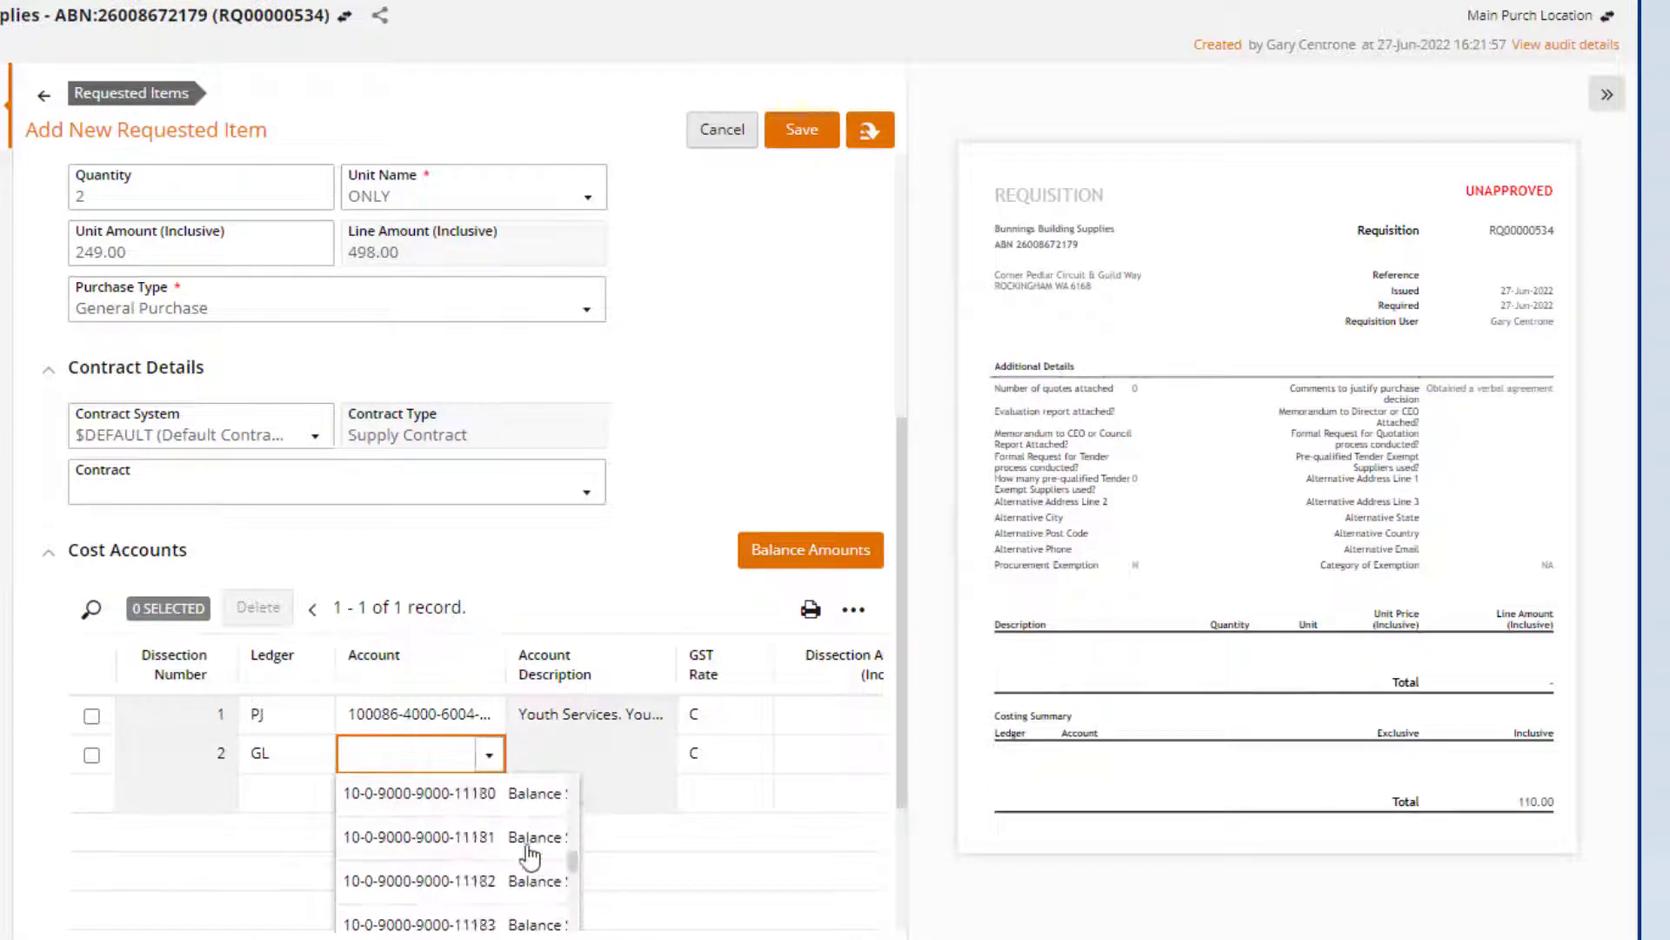
scroll(495, 852, down, 3)
click(474, 851)
click(313, 207)
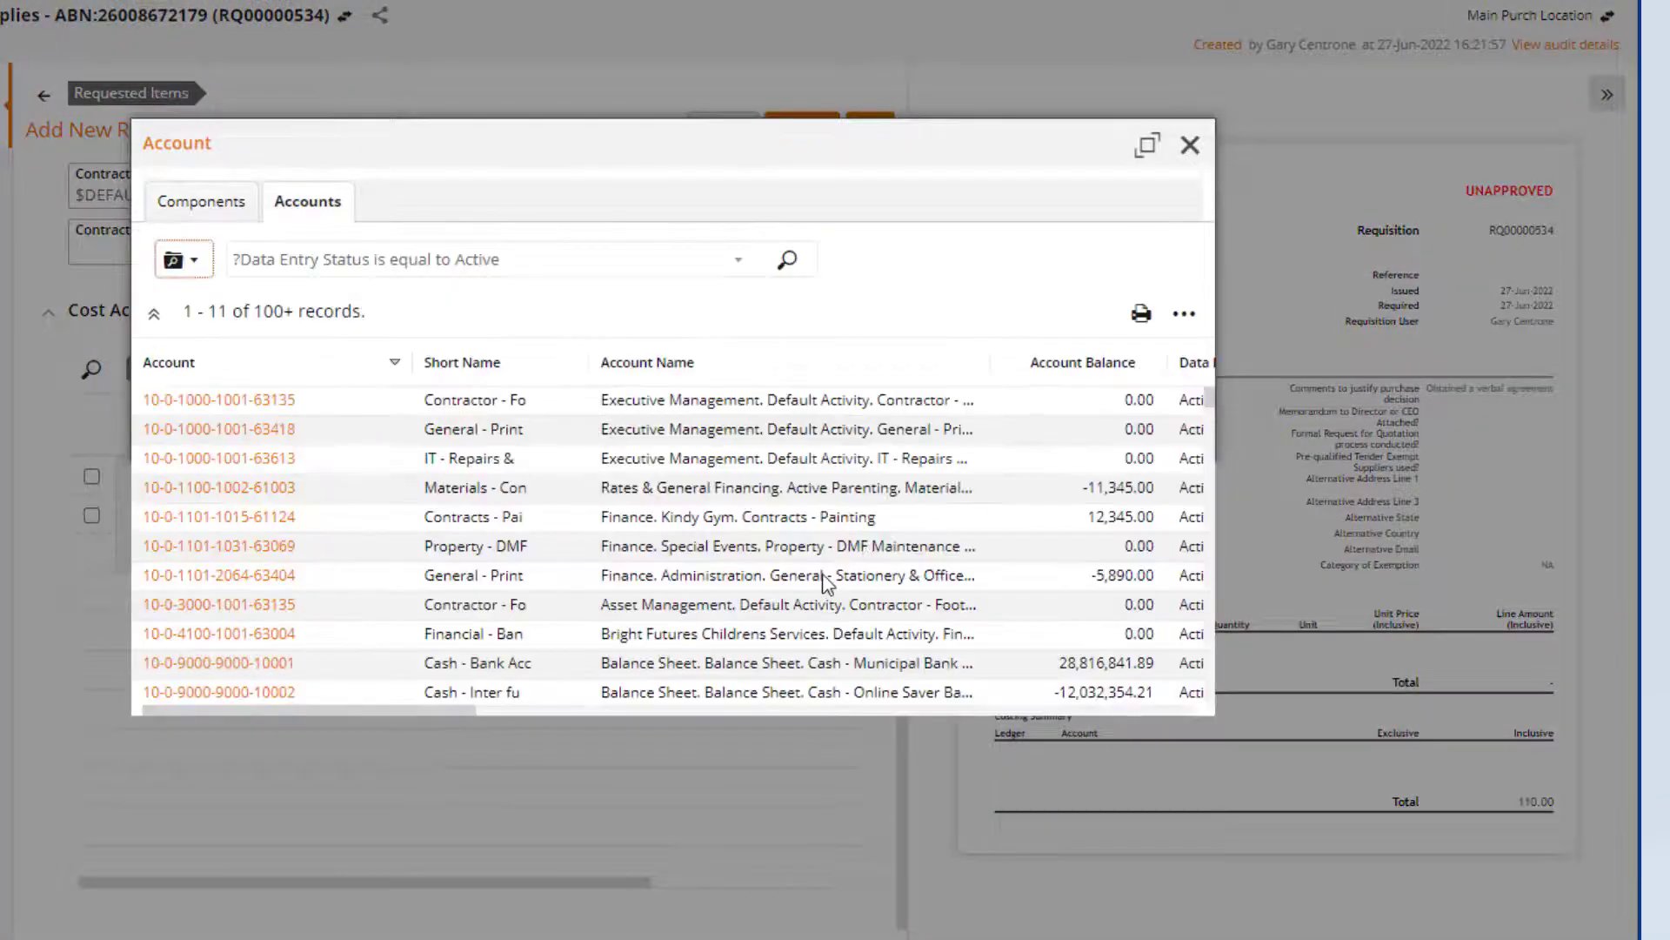
scroll(818, 571, down, 12)
scroll(835, 547, up, 2)
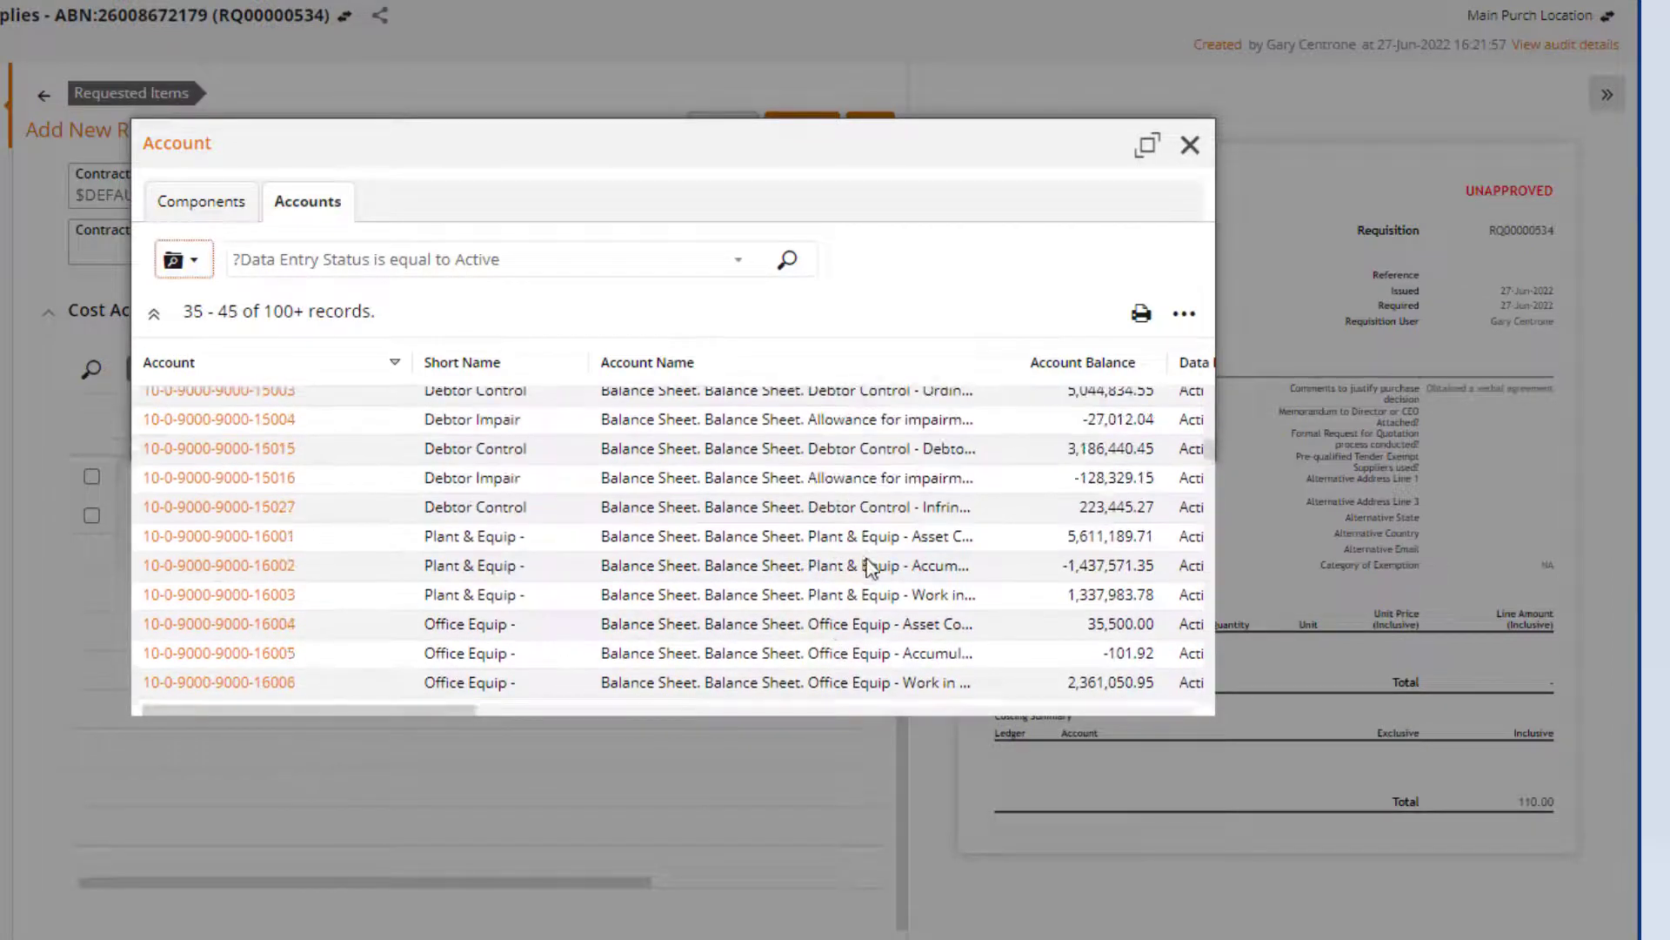
double_click(870, 568)
Step: Split the item's cost with 200 on the GL line and 298 on the PJ line, and save the item
drag(642, 893, 827, 894)
click(654, 515)
text(200.)
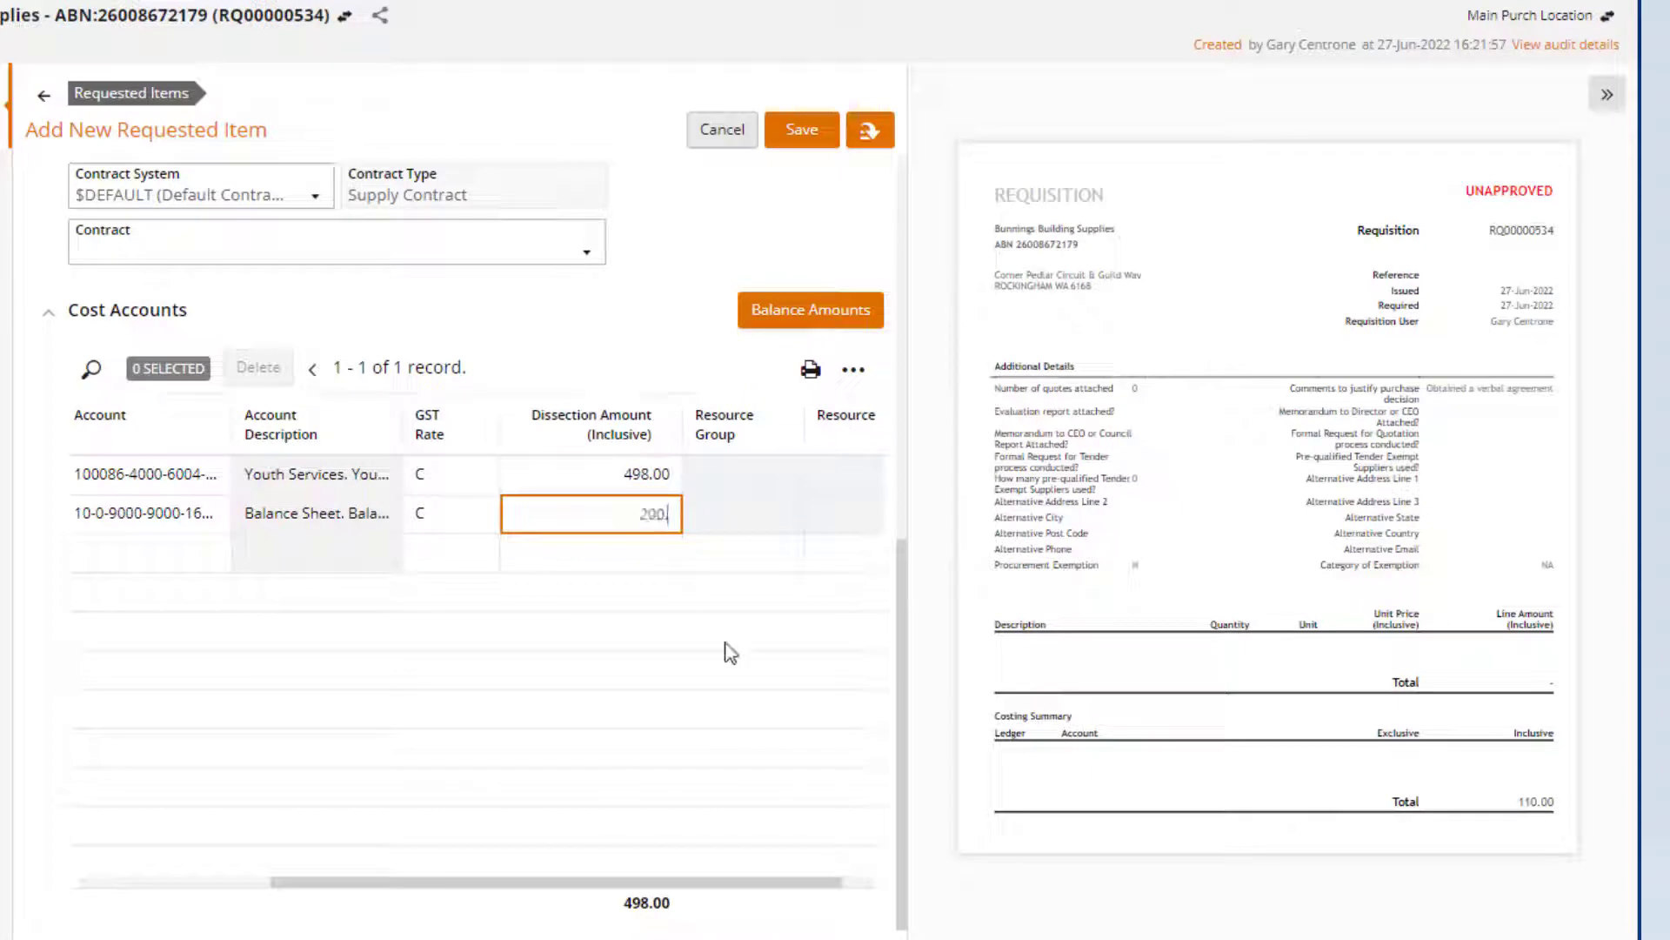
key(Up)
text(298)
key(Tab)
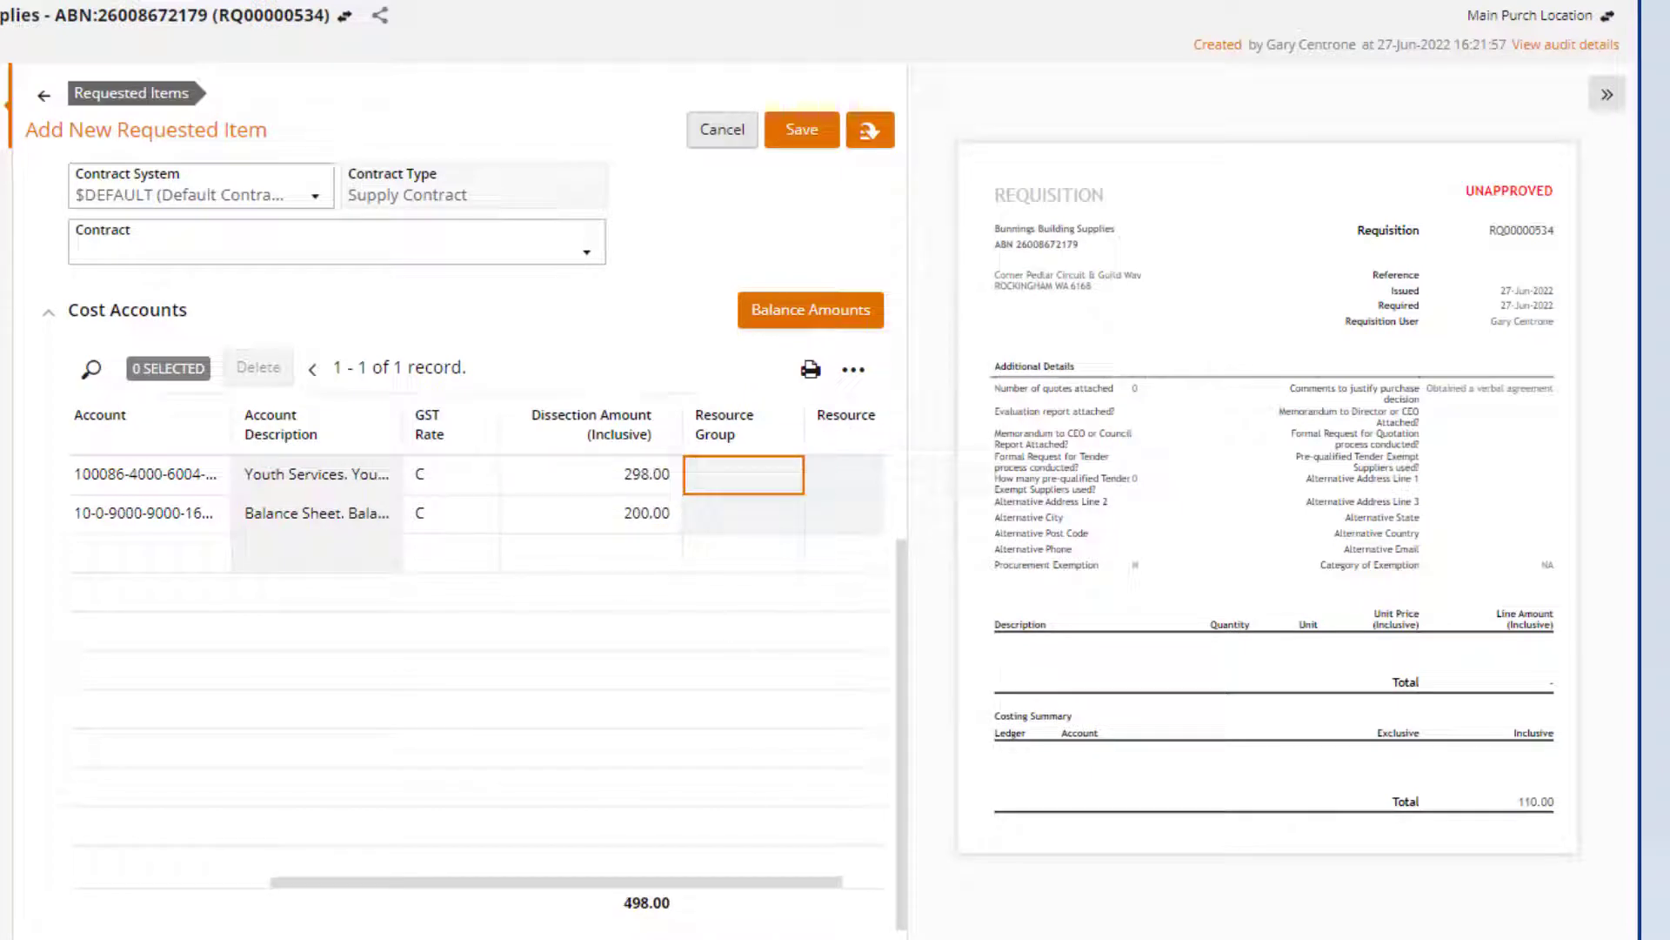
click(802, 129)
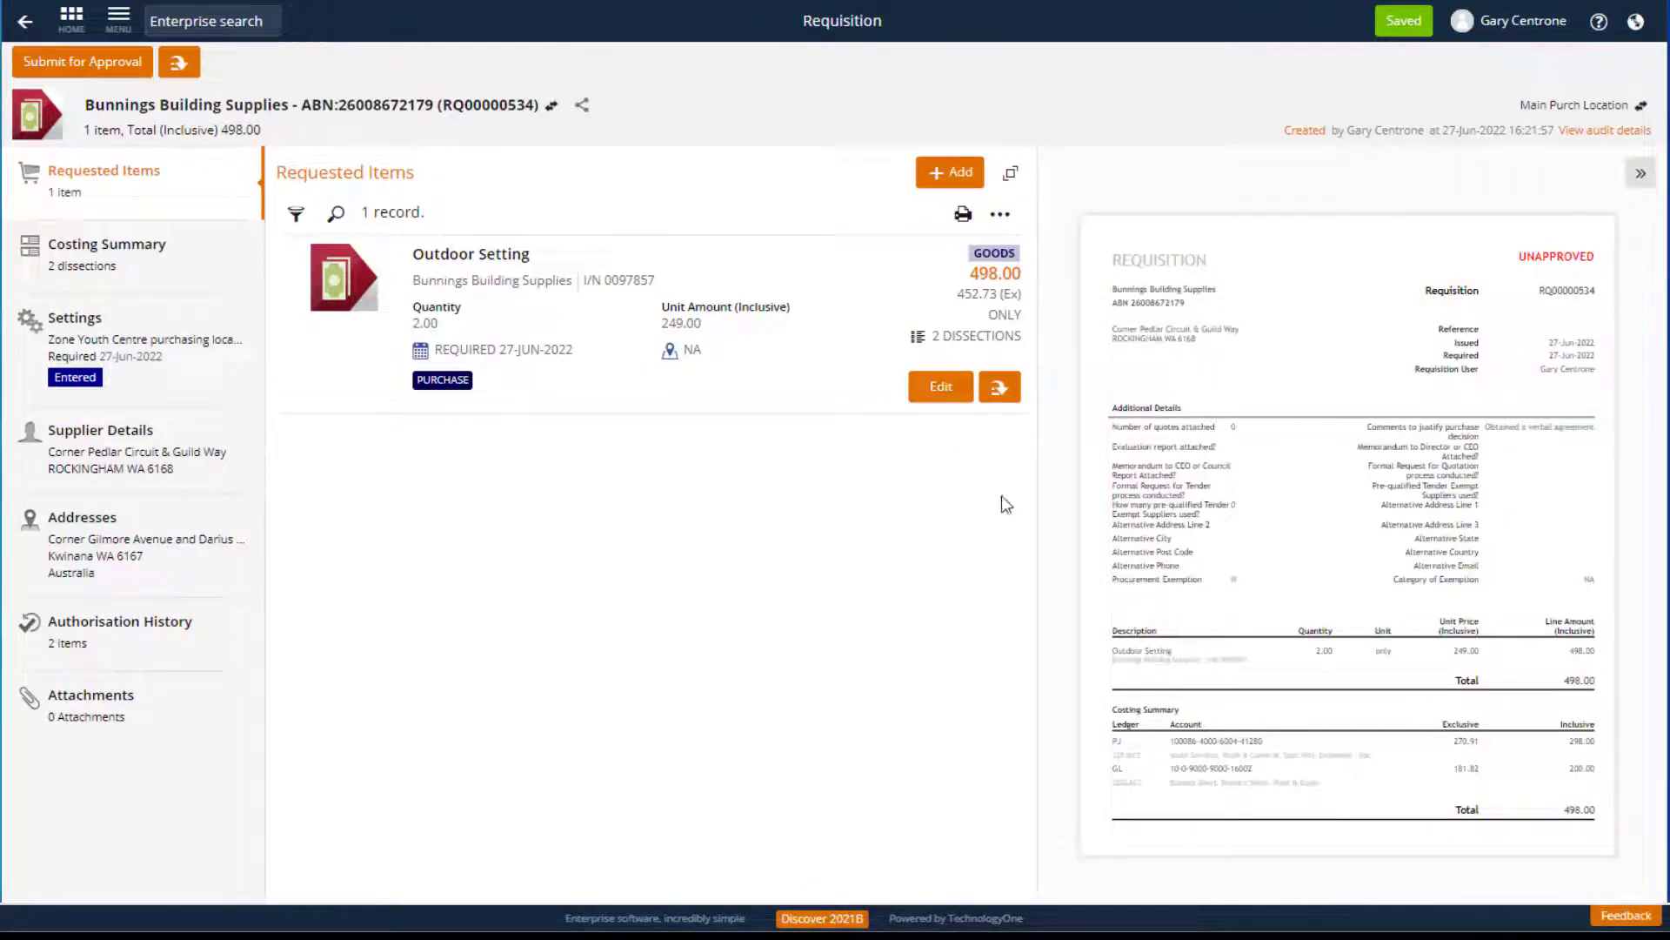
Step: Create a duplicate of the Outdoor Setting requested item
click(1012, 393)
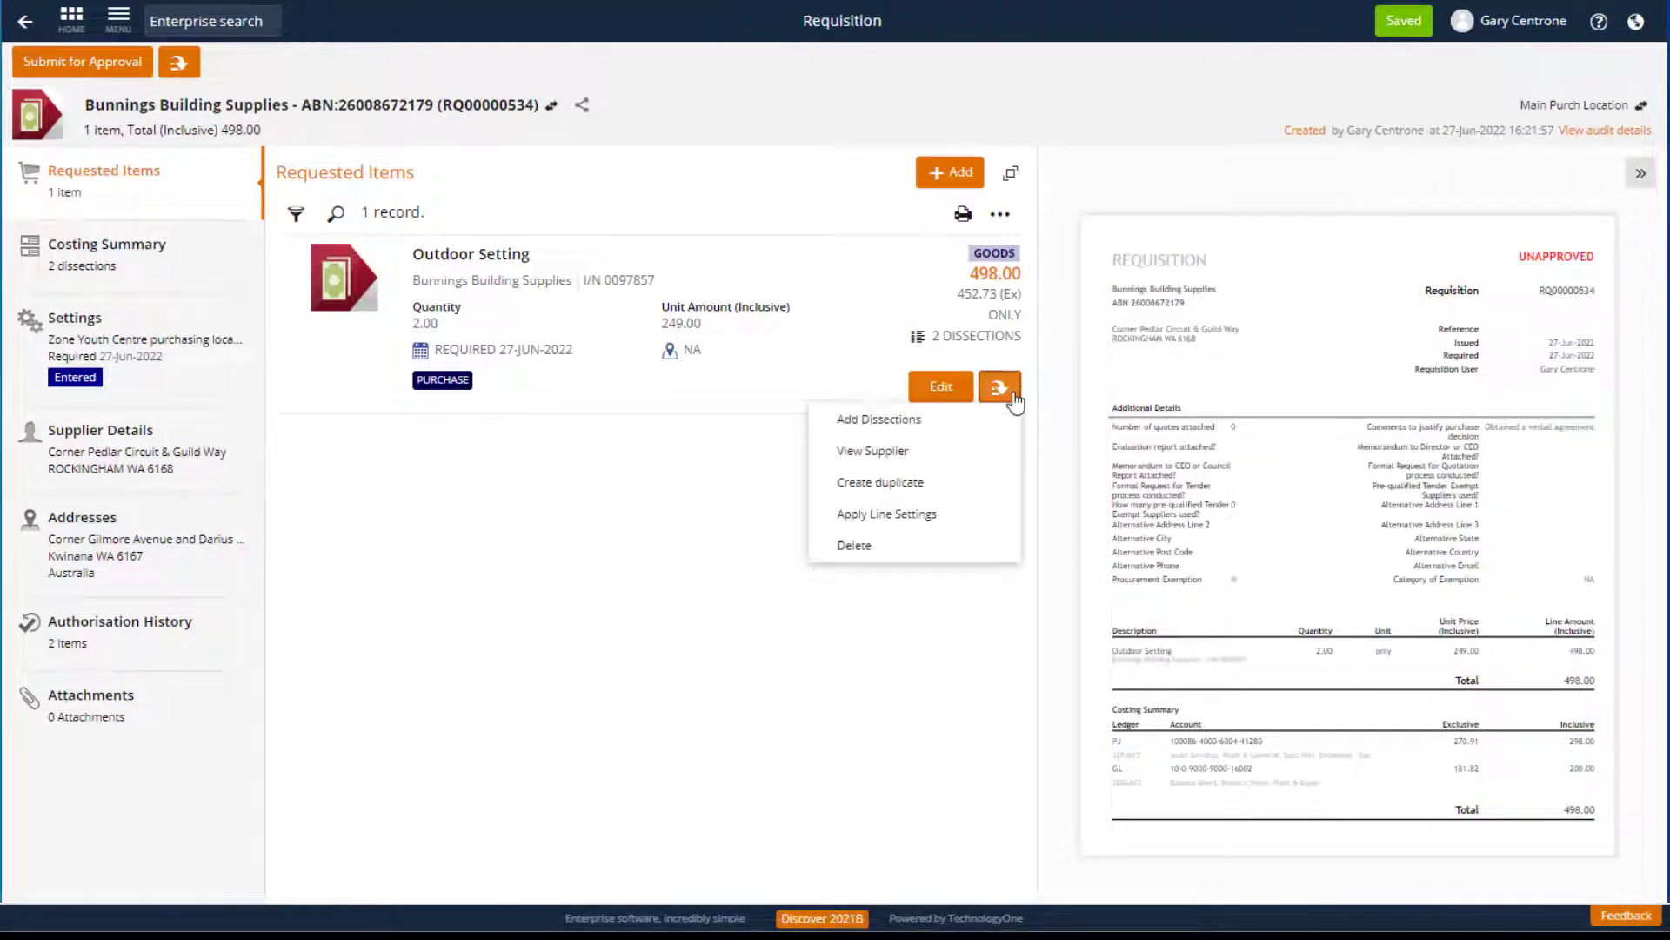
click(991, 489)
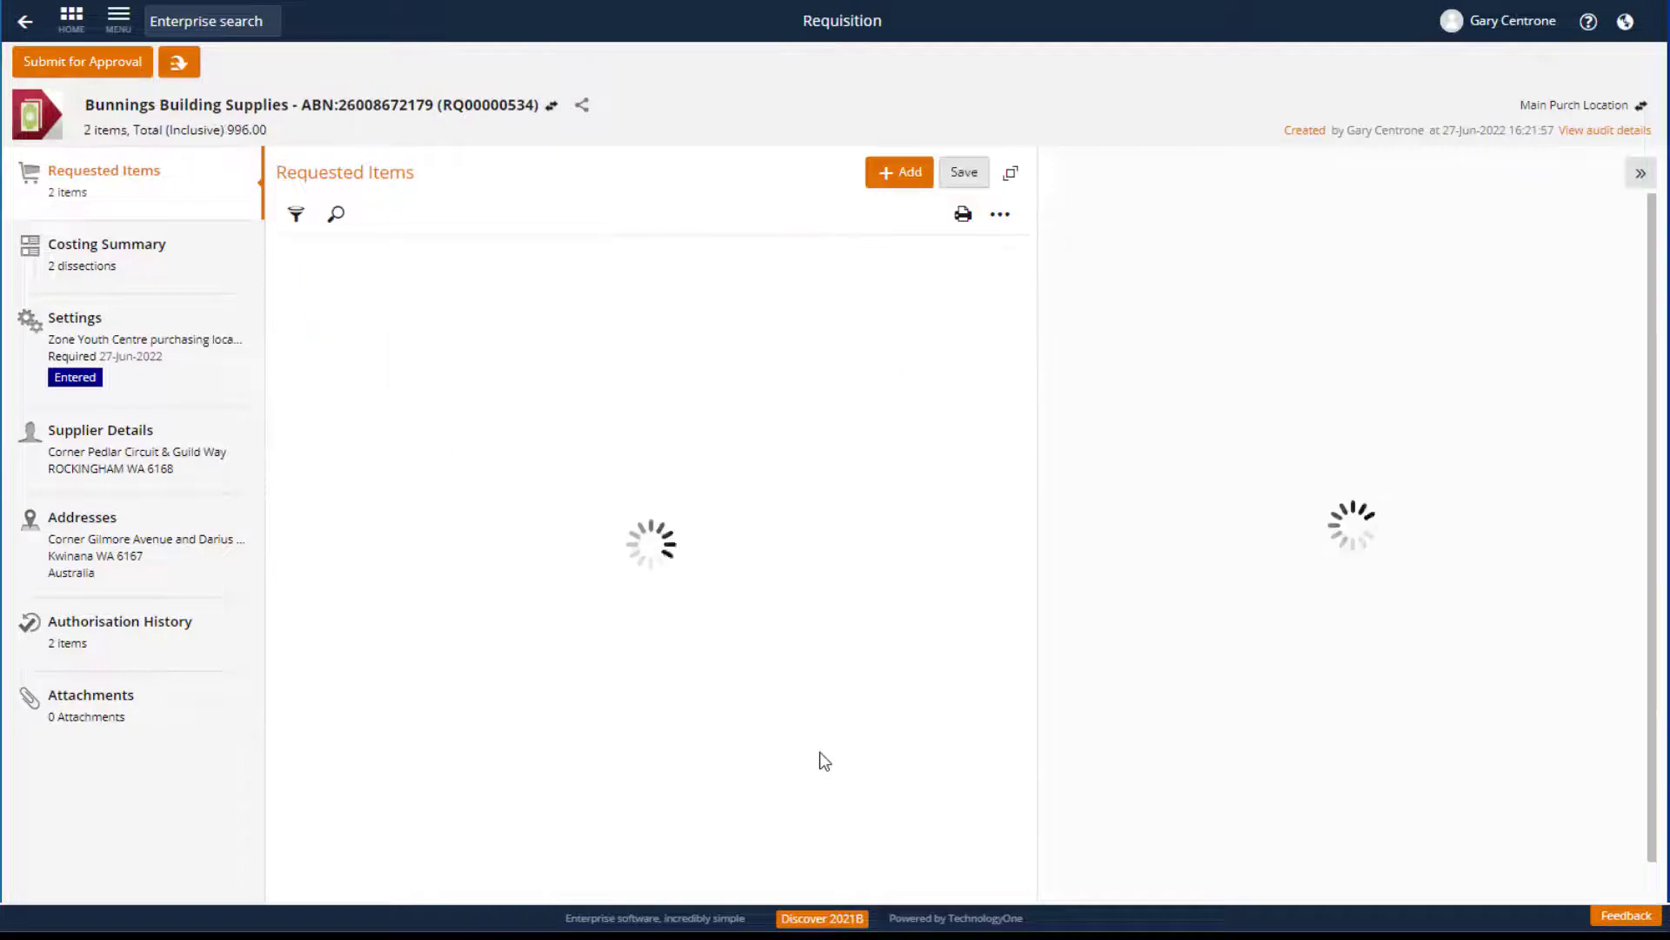
Step: Rename the duplicated item "Outdoor Setting (blue)" and make its long description "Outdoor Setting - marquee 3 piece blue bistro setting"
click(941, 565)
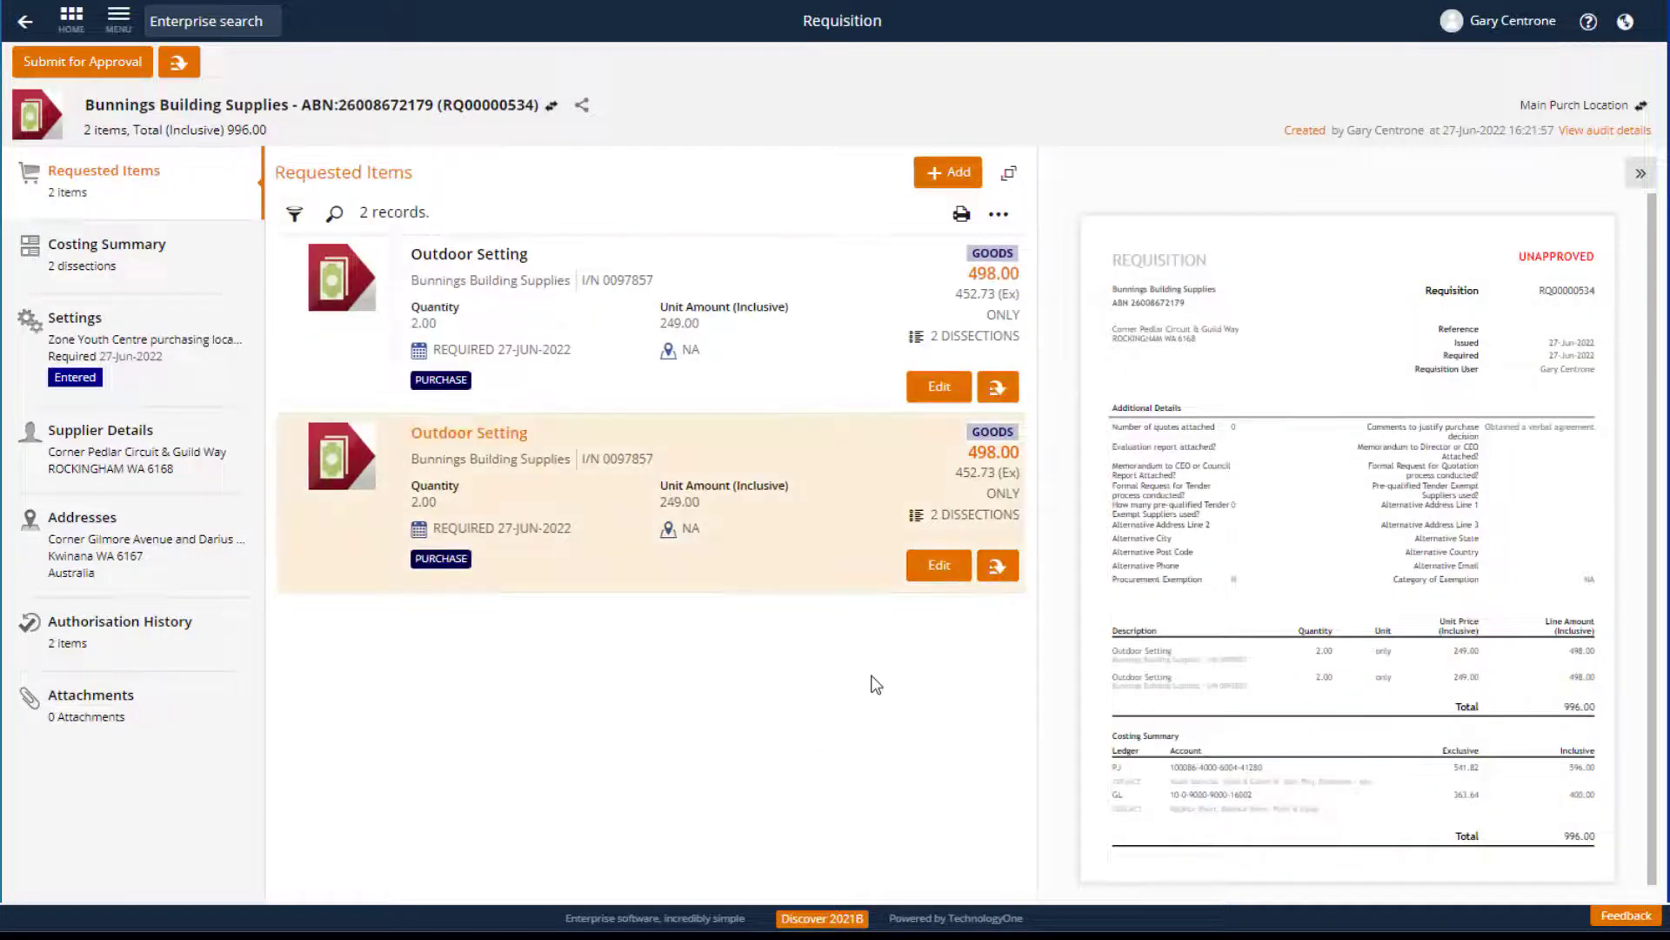
click(479, 301)
text((blue))
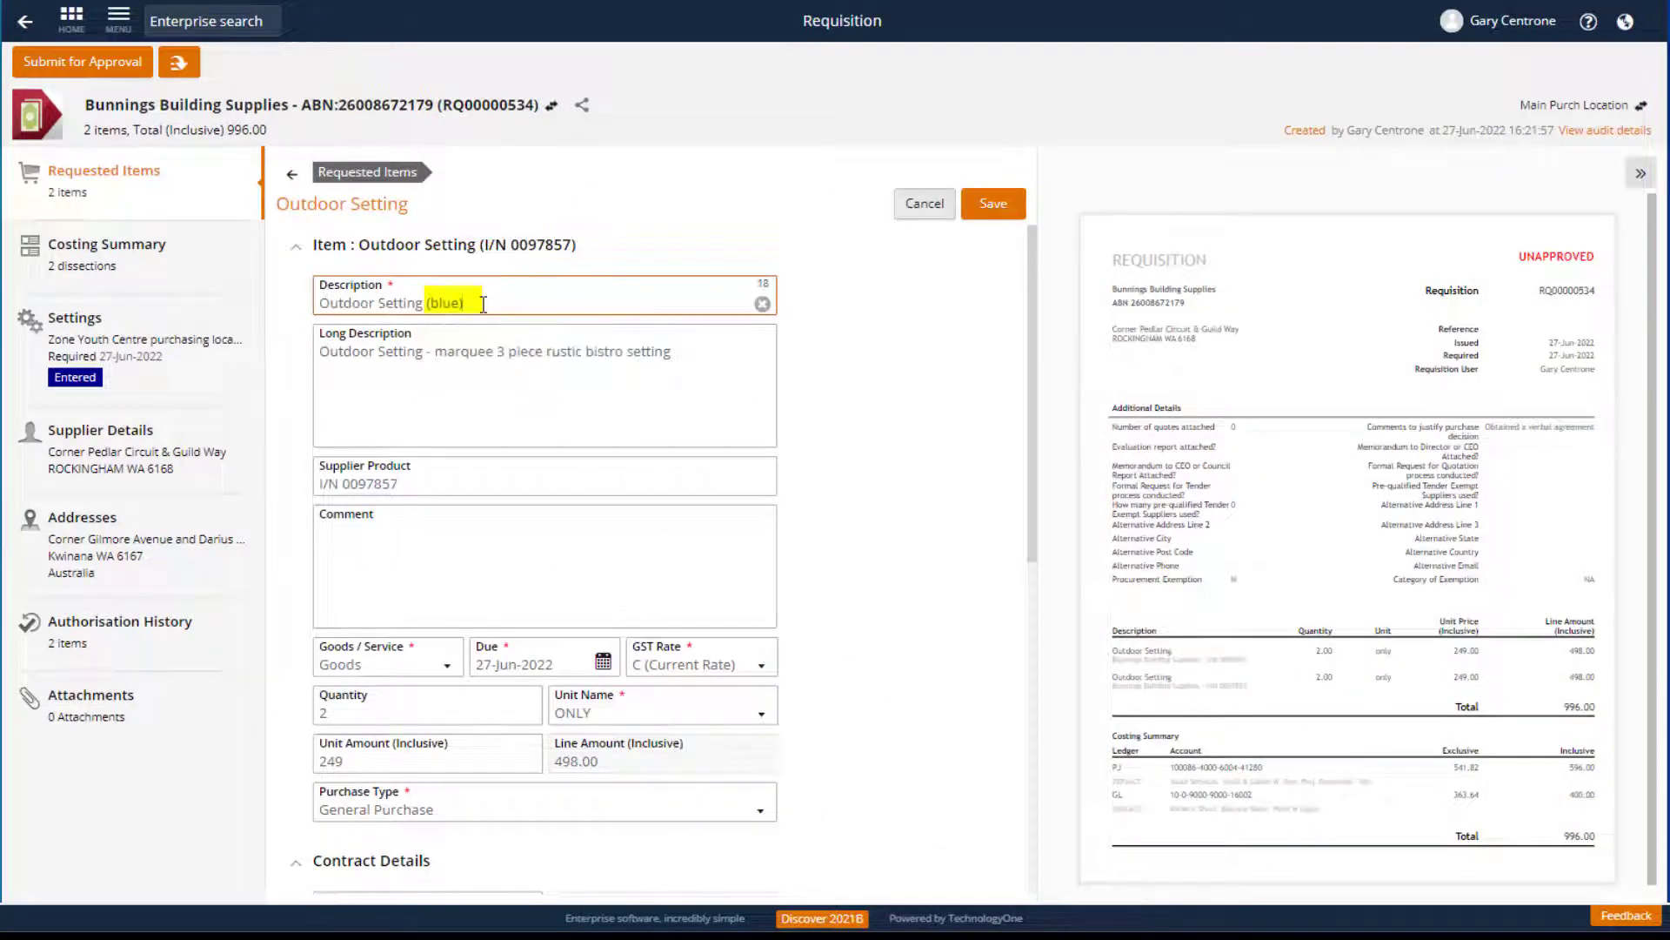
double_click(566, 355)
text(blue)
Step: Set the duplicated item's supplier product to I/N 0097860 and save the item
click(511, 483)
key(BackSpace)
key(BackSpace)
text(60)
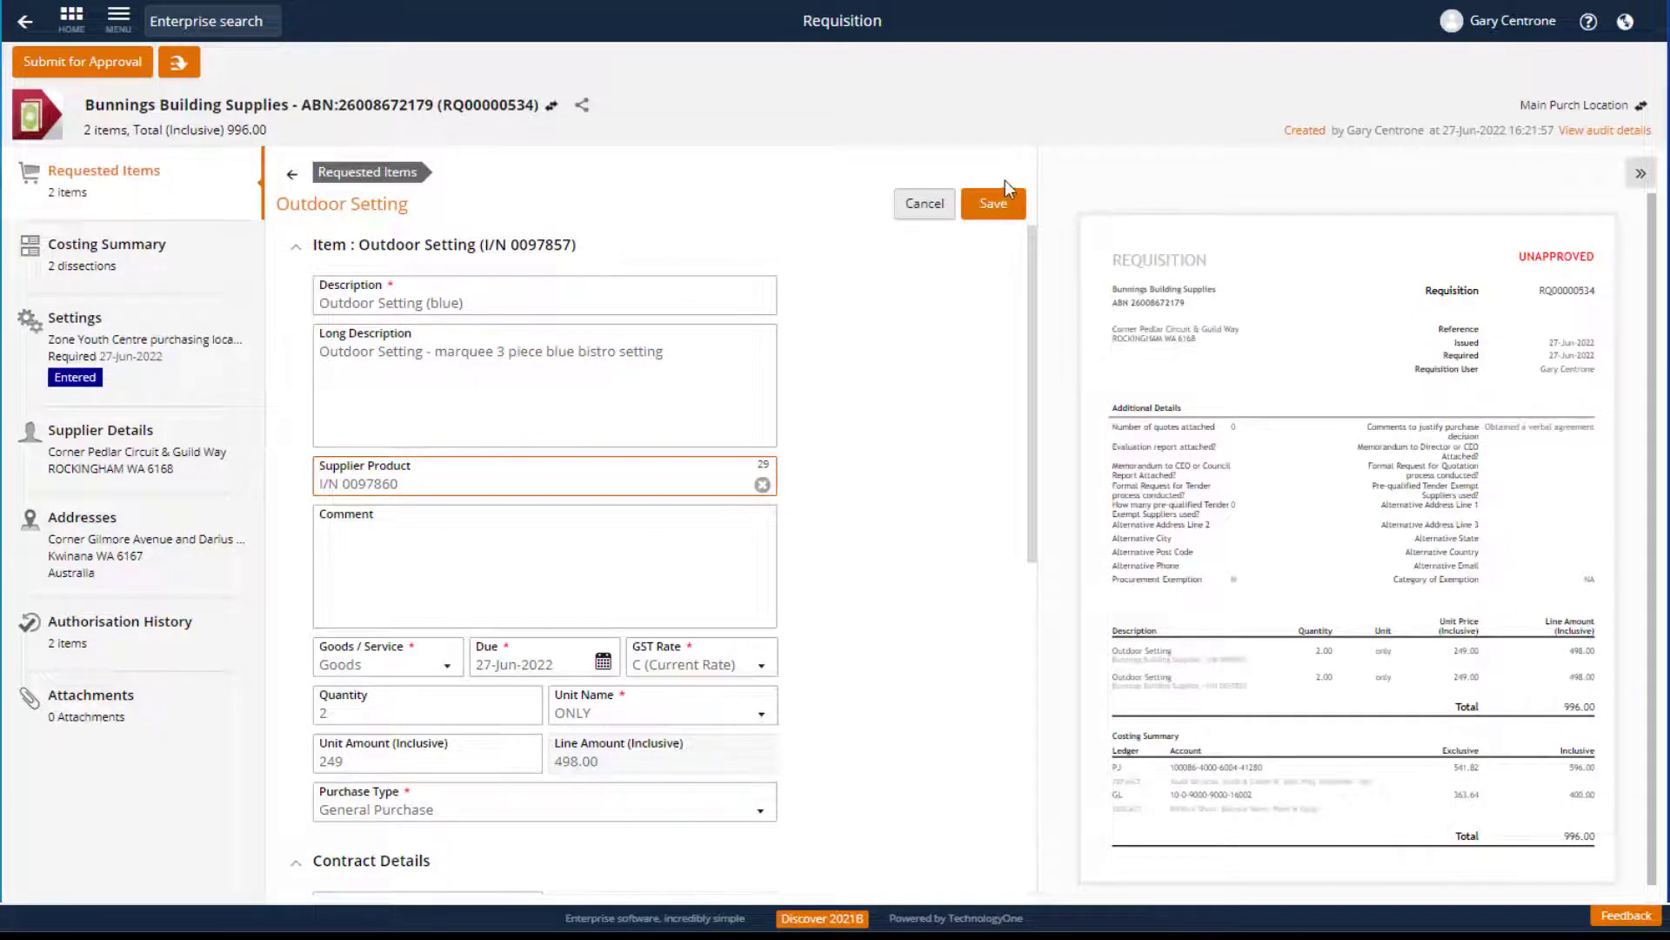
click(990, 207)
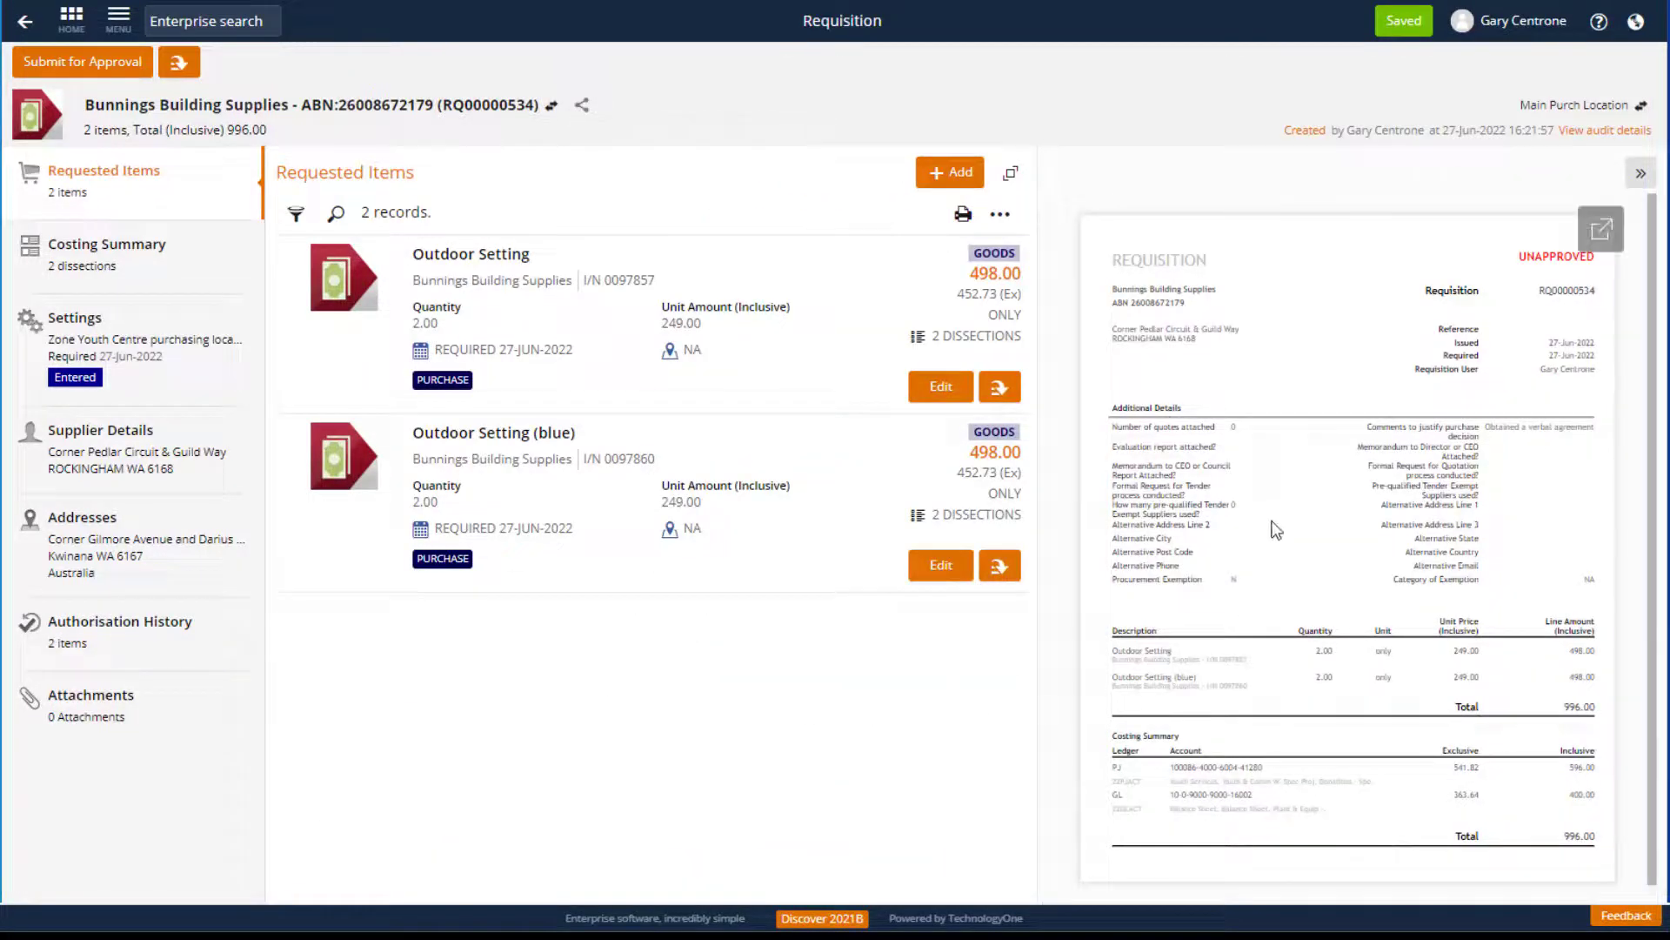
Step: Review the enlarged requisition document, including its item lines and costing summary
click(1610, 219)
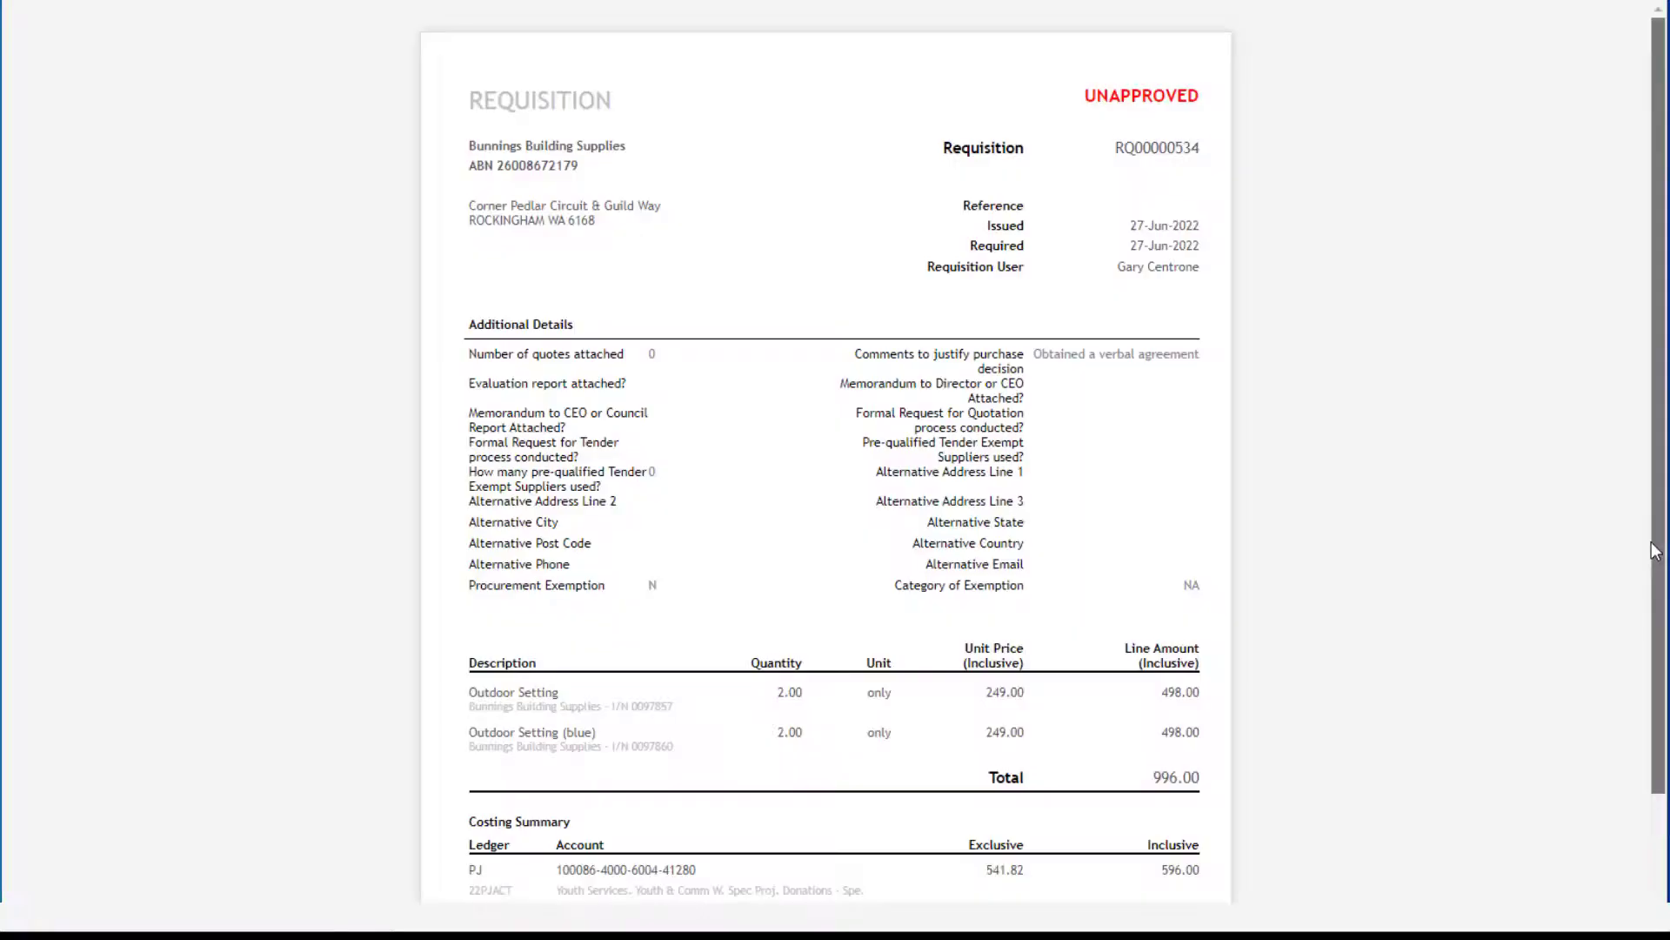
scroll(1654, 578, down, 2)
scroll(1655, 578, down, 3)
key(Escape)
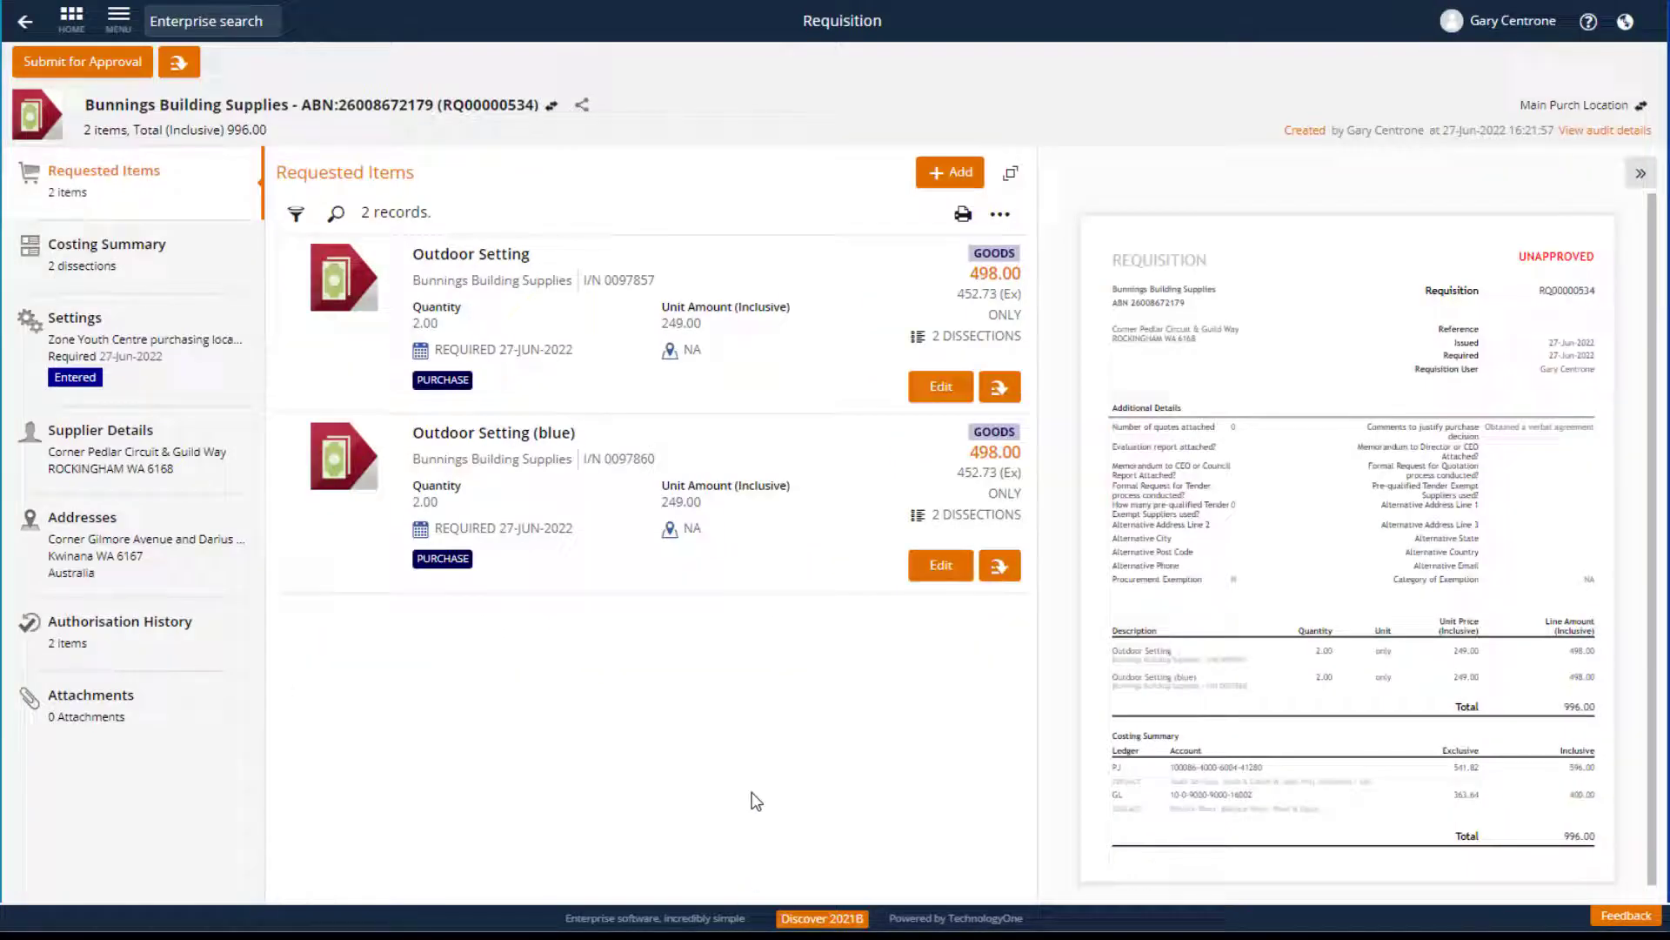
Step: Review the requisition's settings, supplier details, delivery address and authorisation history
click(180, 277)
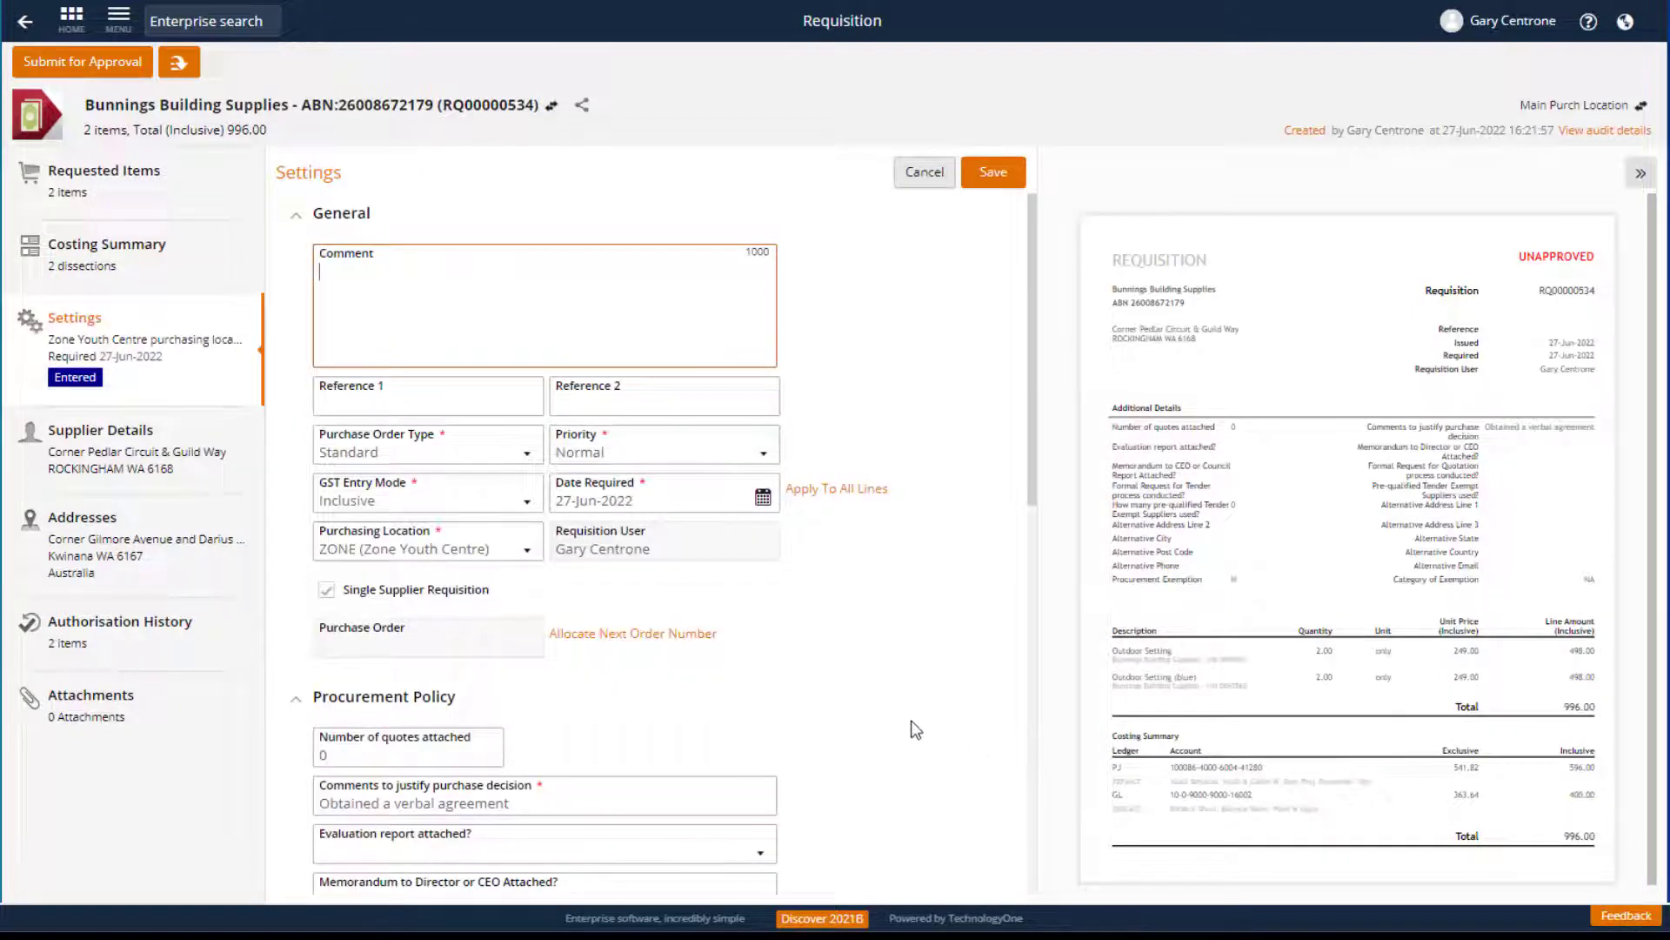
drag(1031, 480, 1032, 823)
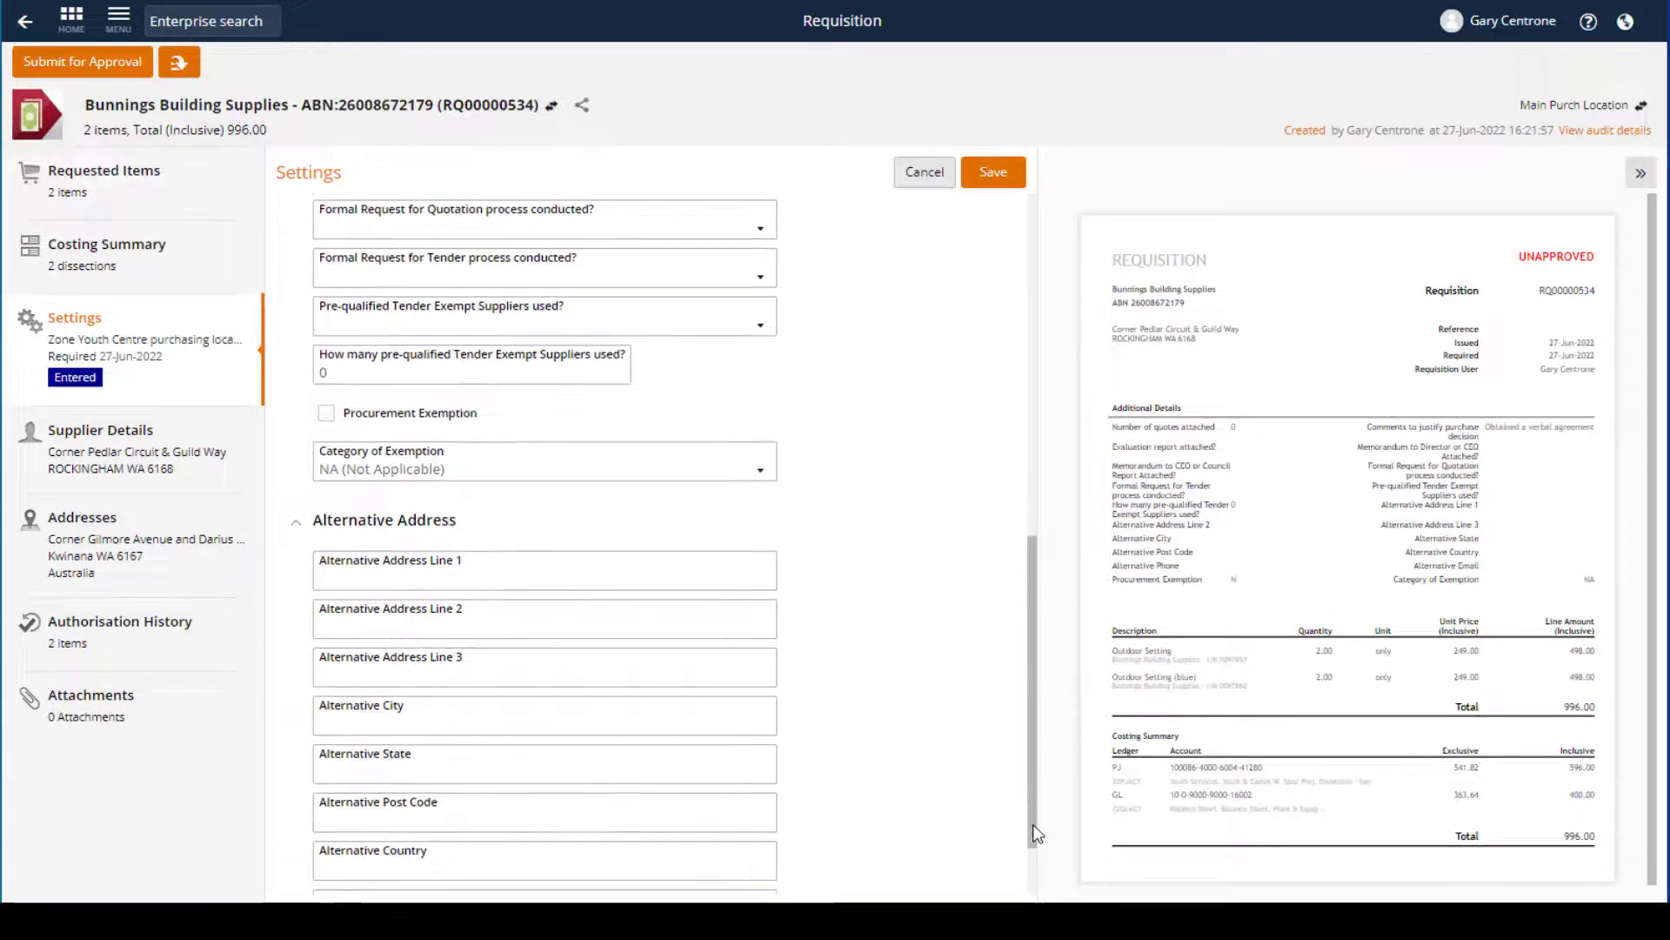
click(131, 448)
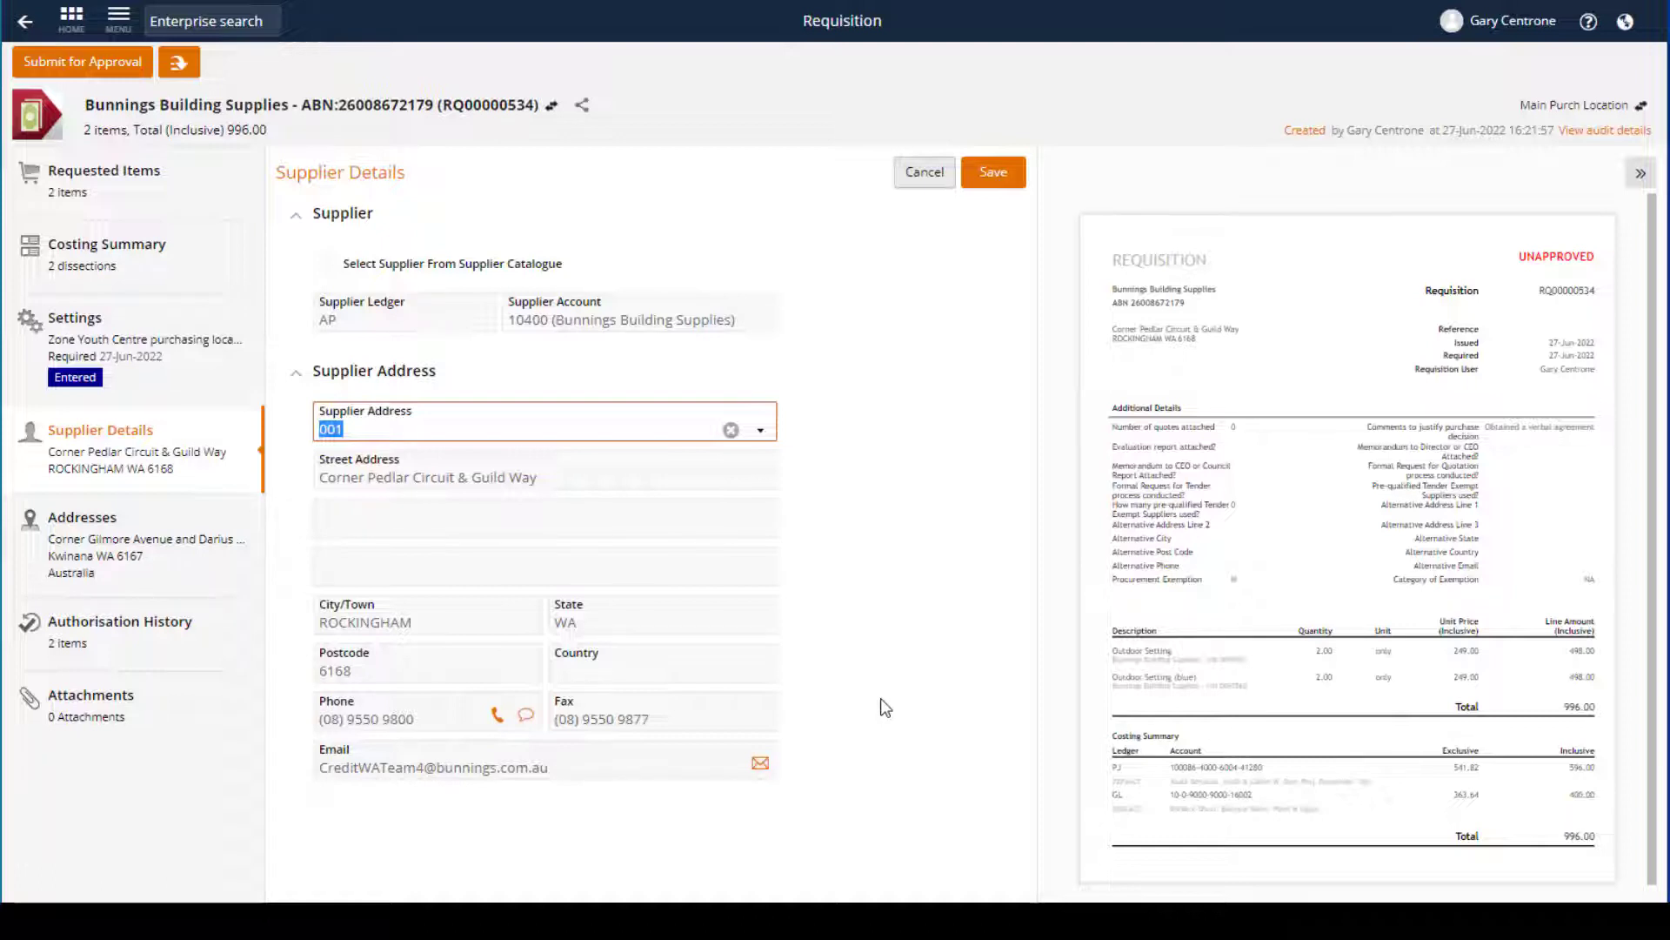
click(228, 540)
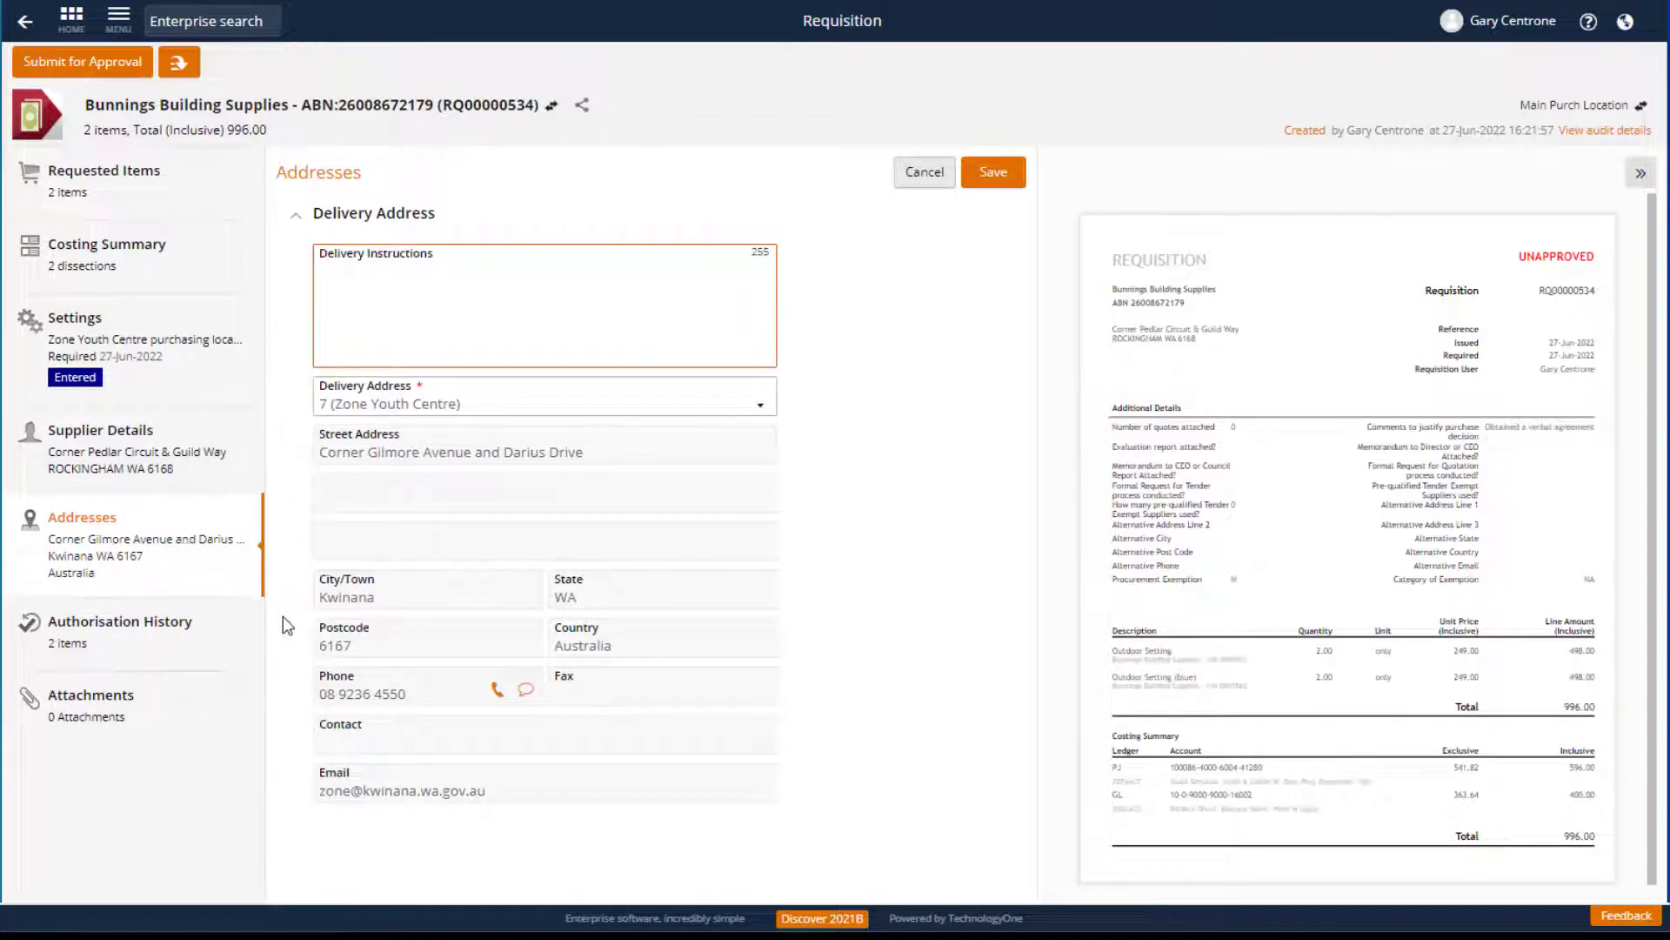
click(225, 632)
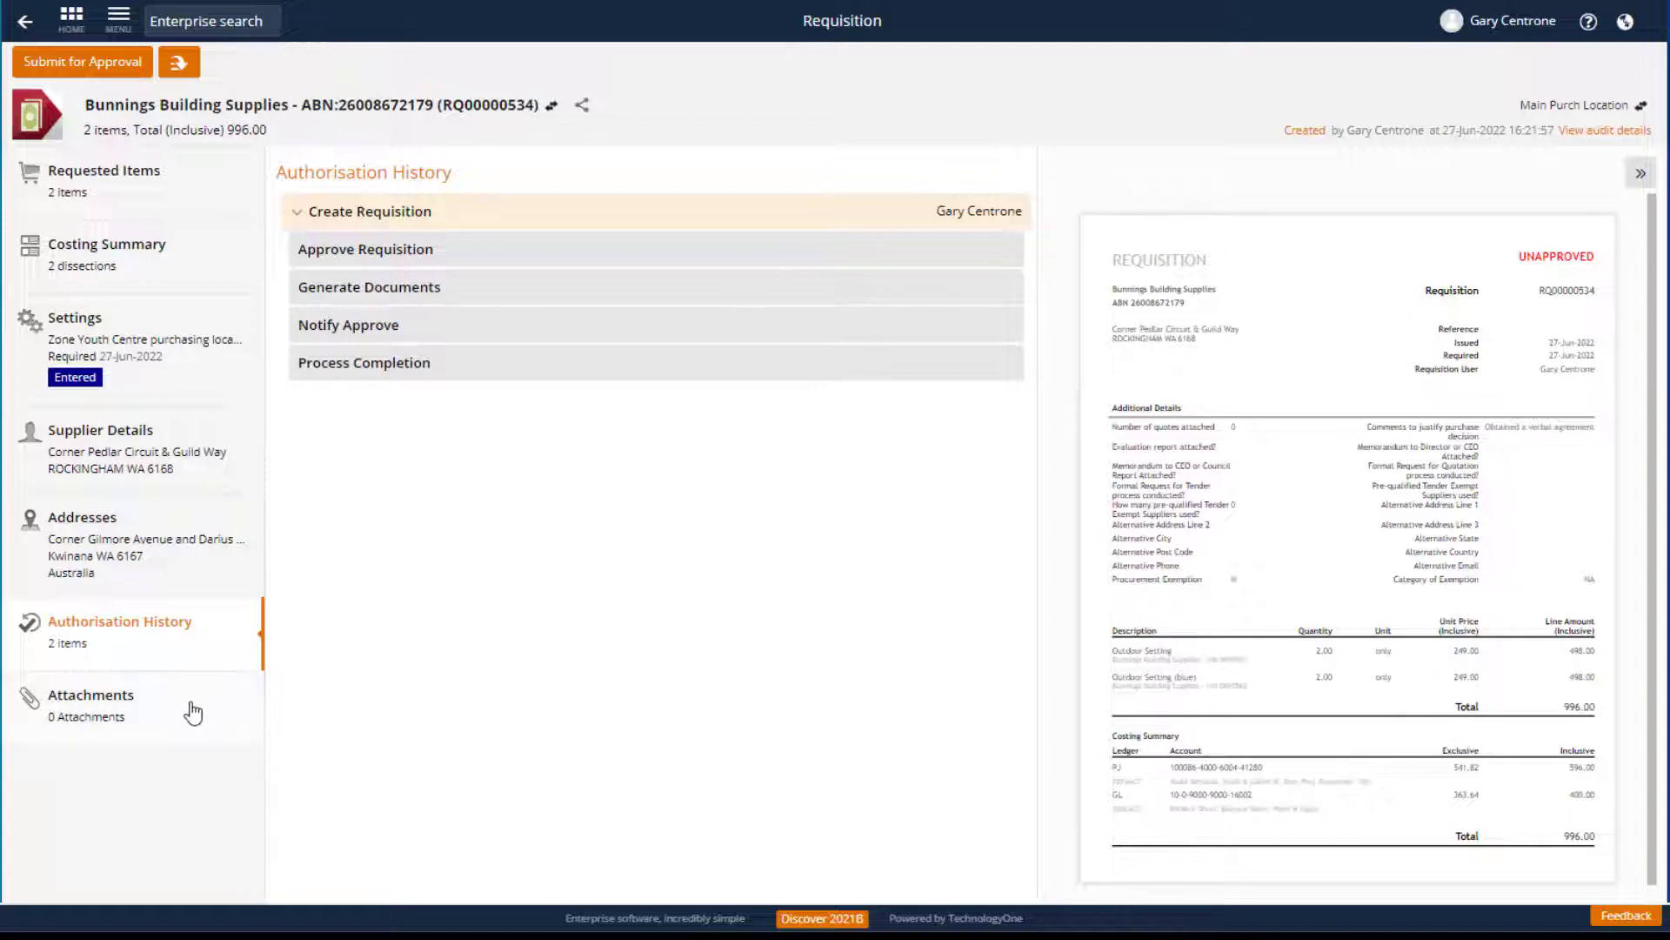
Step: Attach Outdoor Setting.png to the requisition under Quotations & Support Documents, and preview the attachment
click(192, 711)
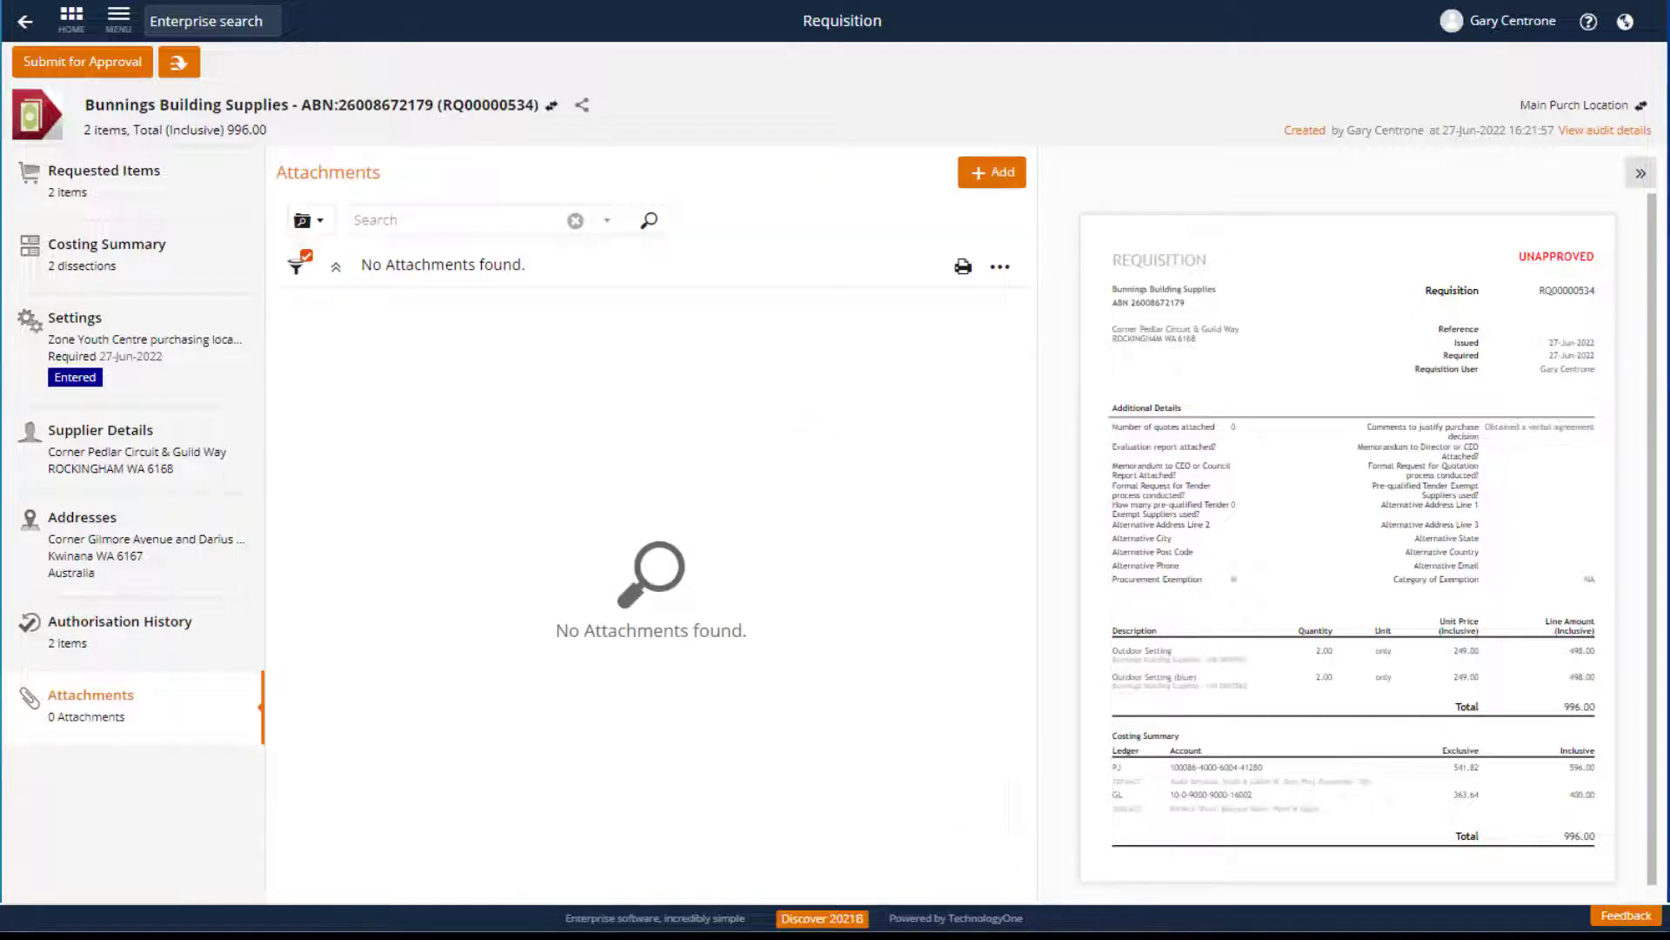
drag(13, 757, 585, 618)
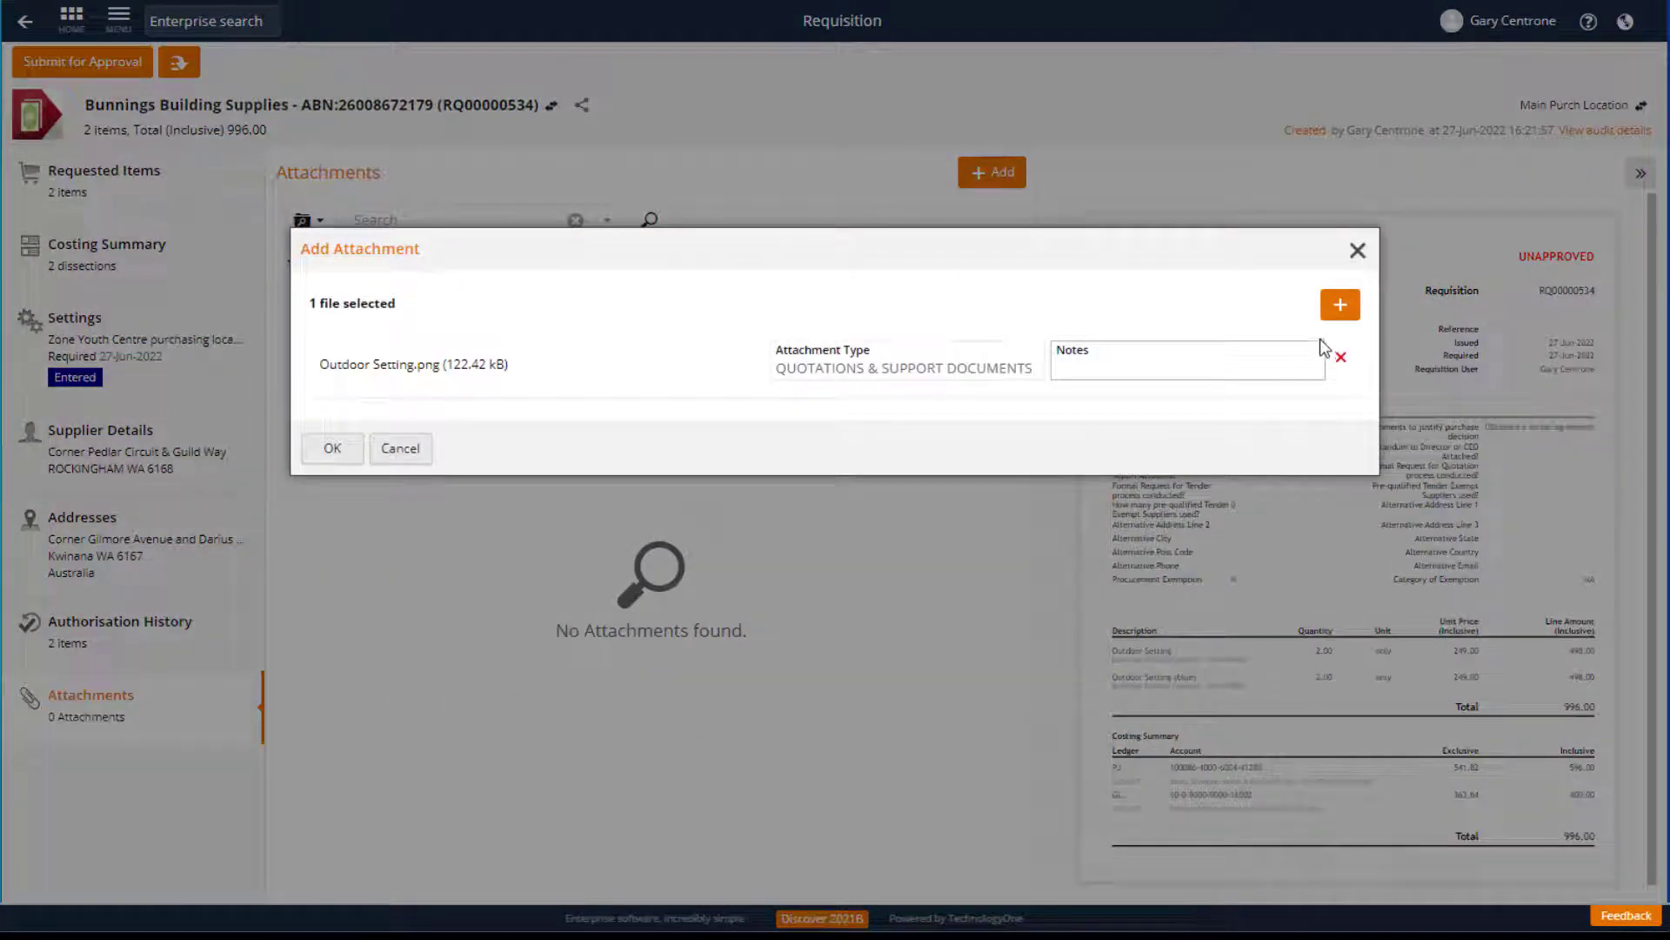
click(332, 449)
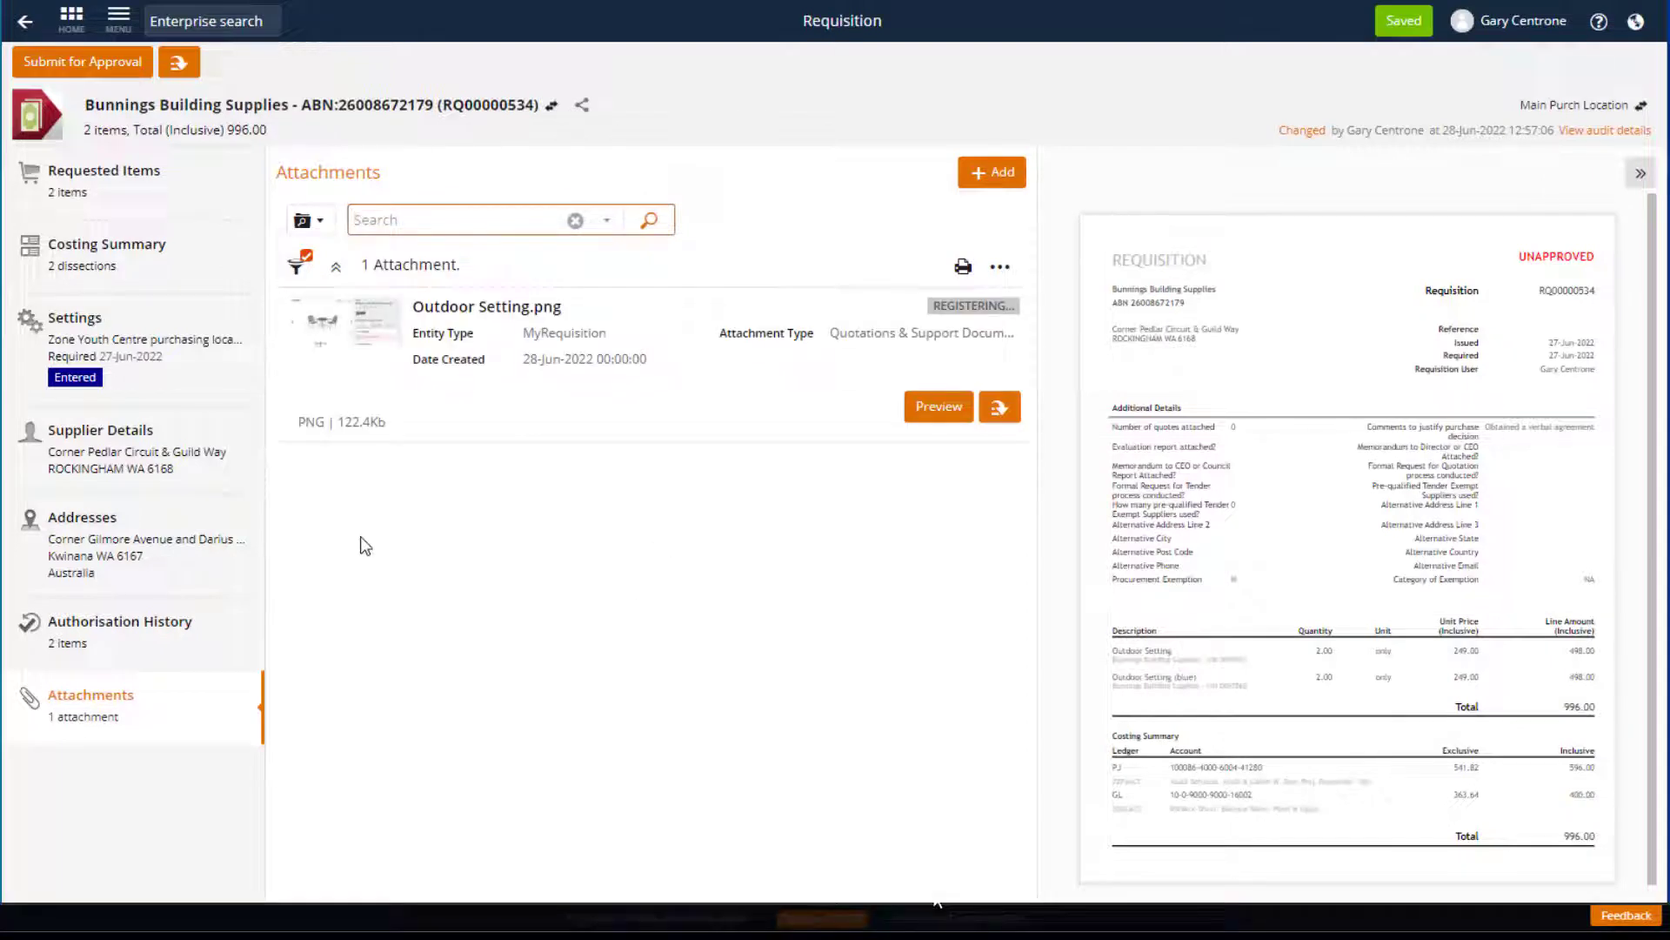
click(938, 407)
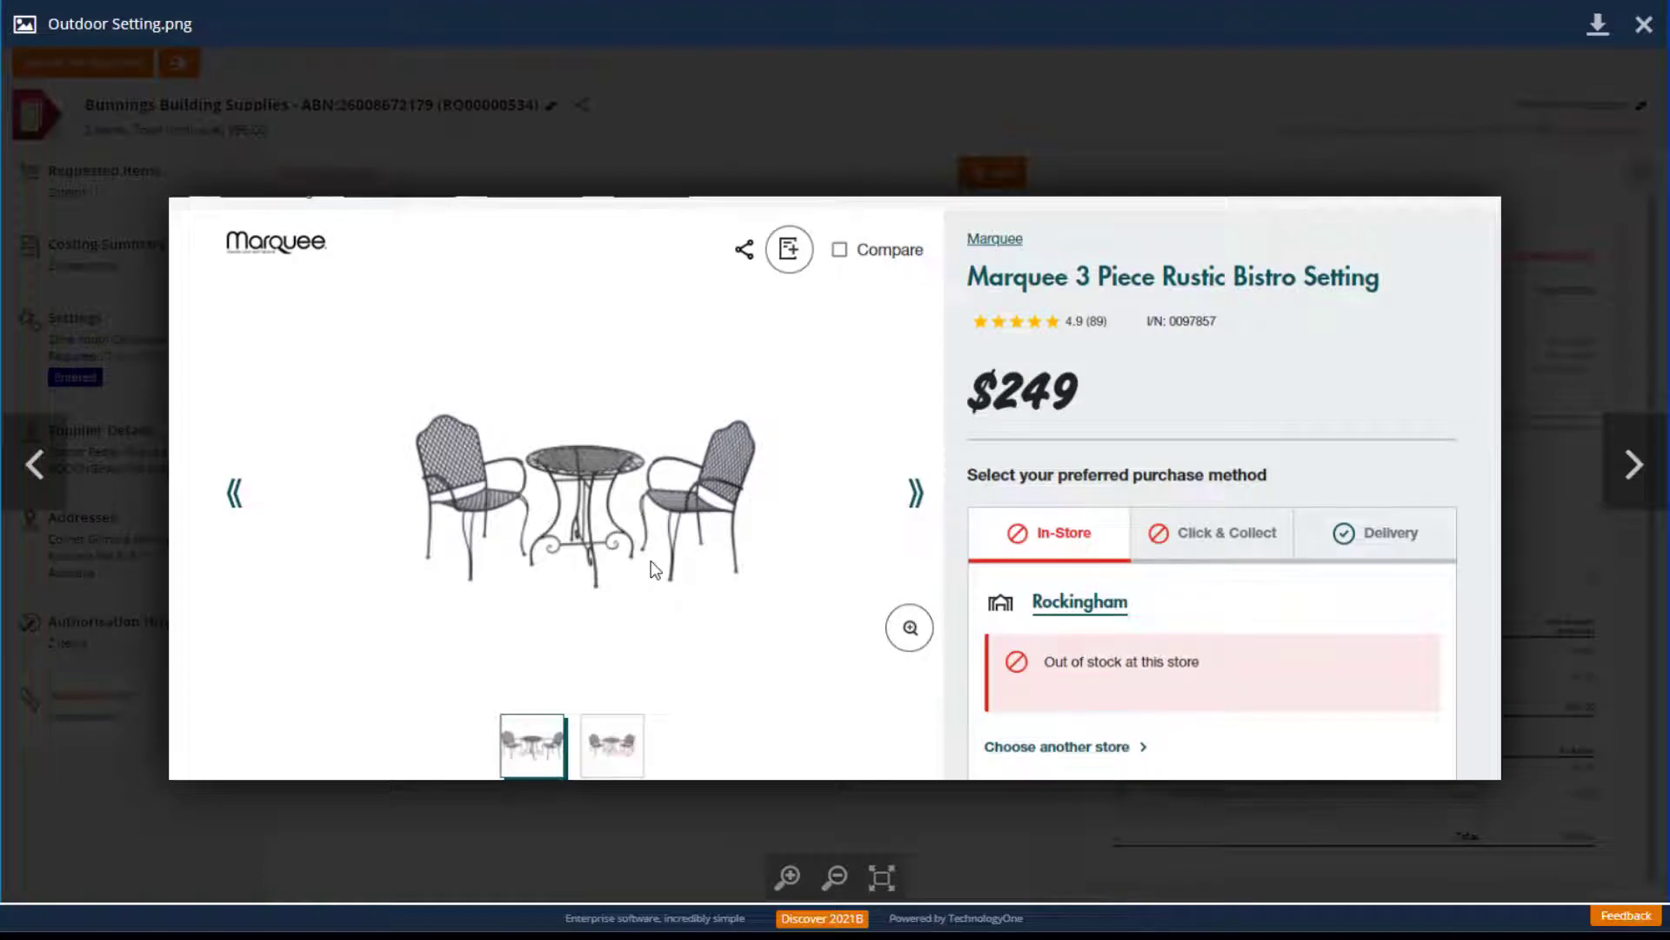
click(1644, 26)
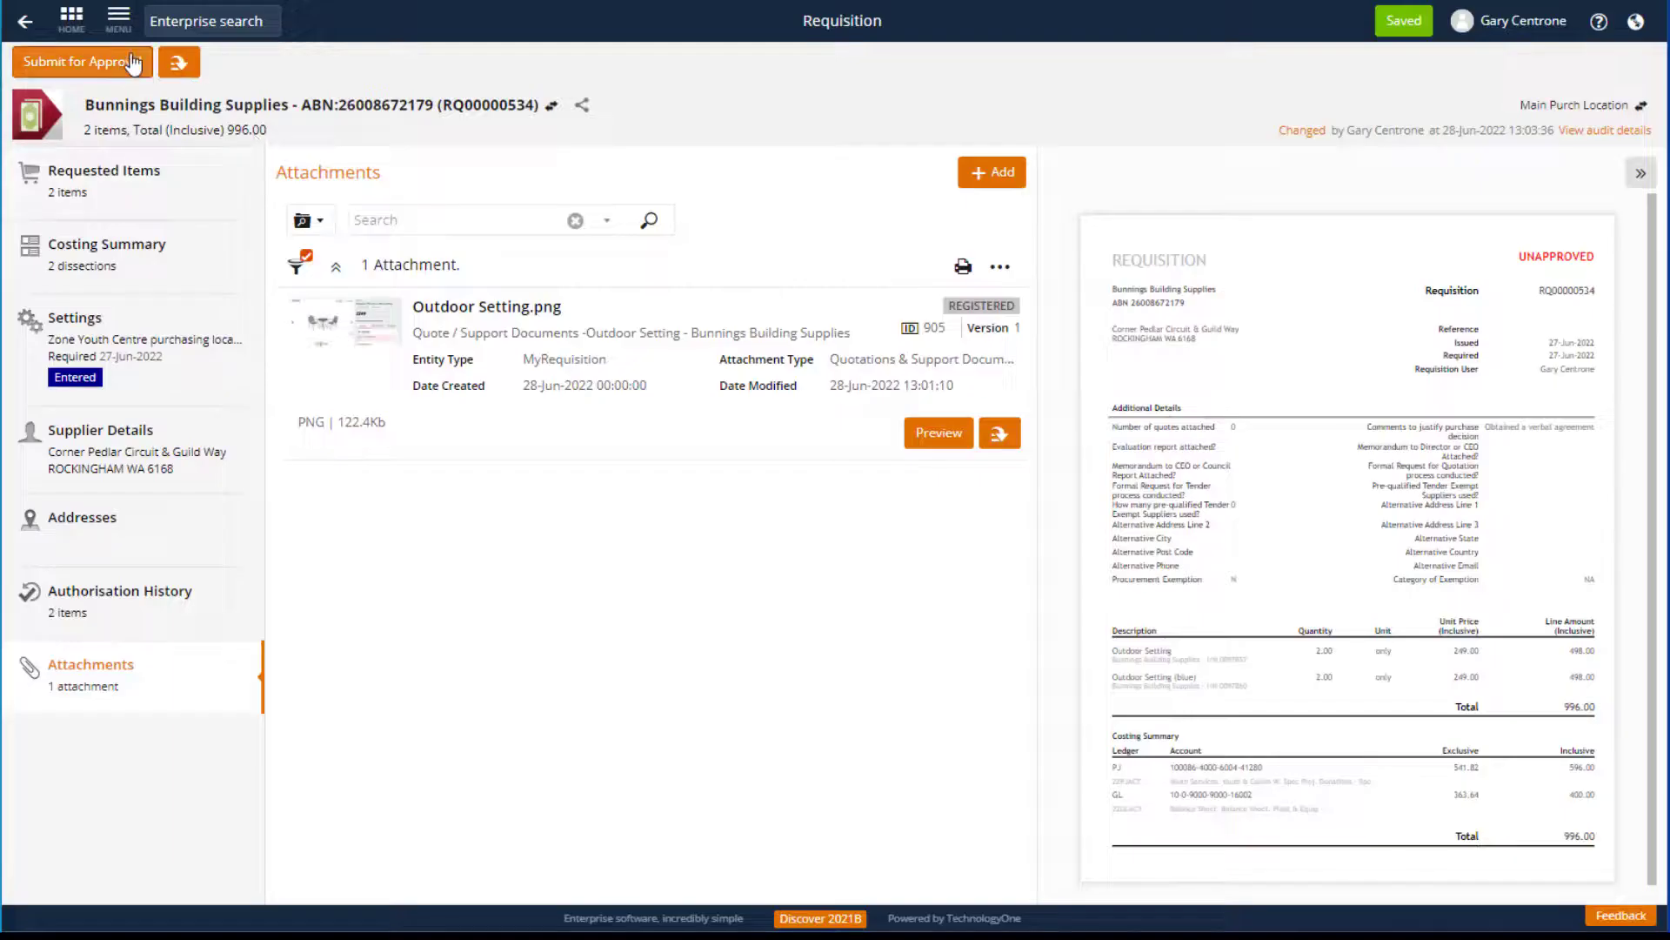
Step: Try to submit the requisition for approval, assigned to the chosen approver
click(131, 62)
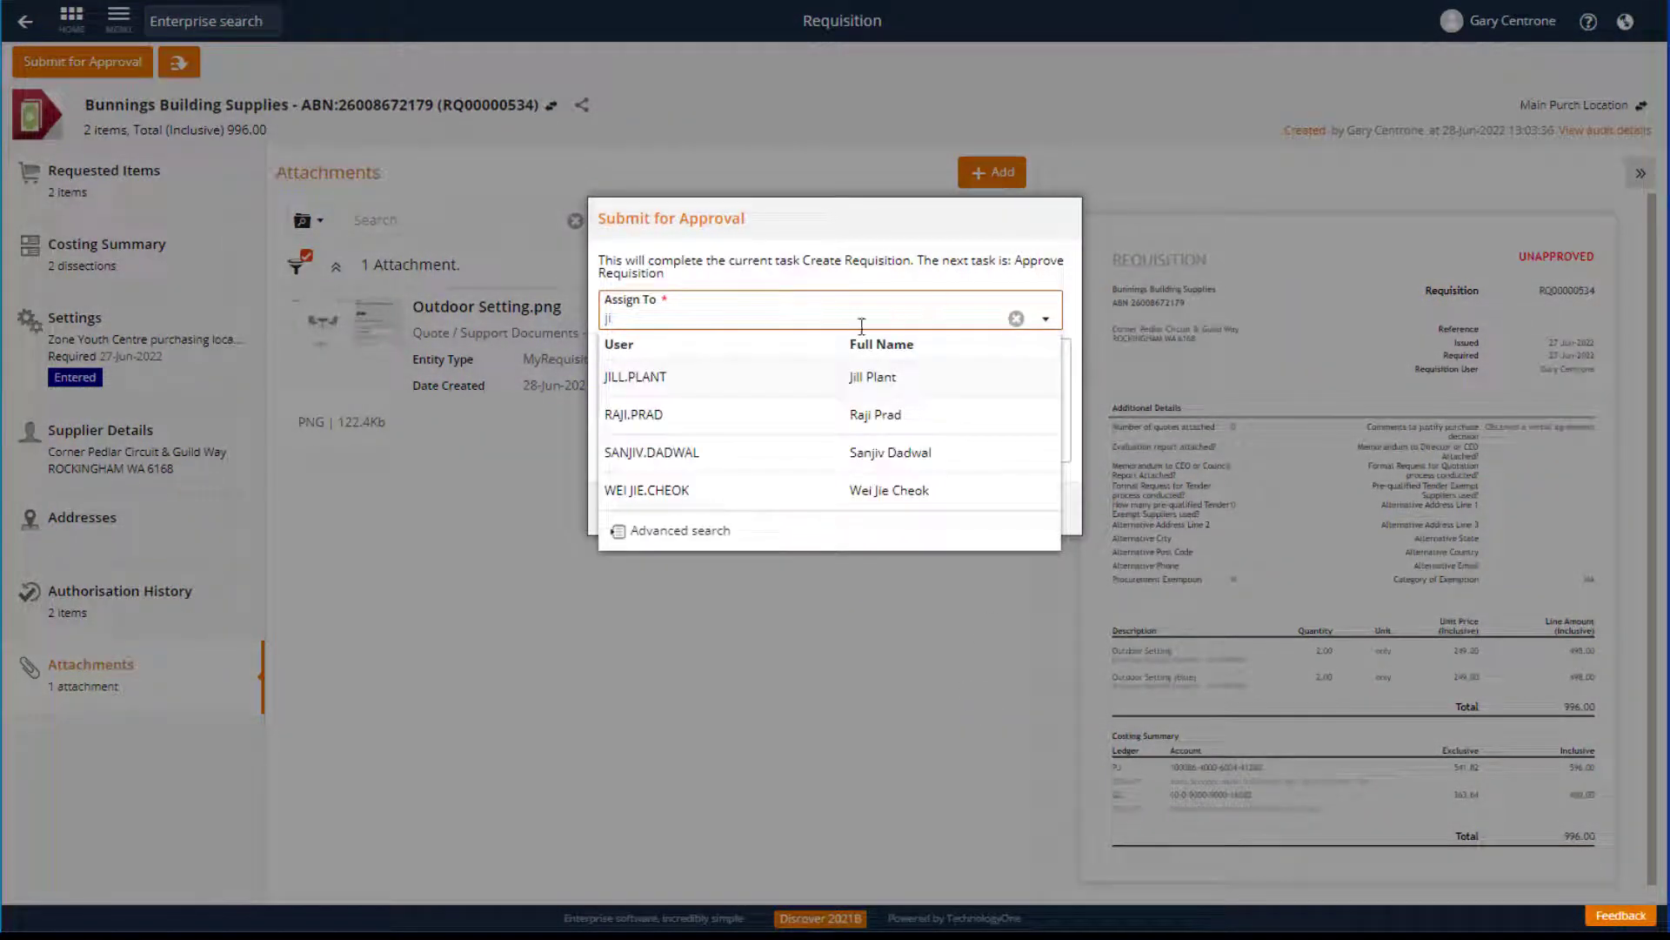
click(759, 387)
click(851, 440)
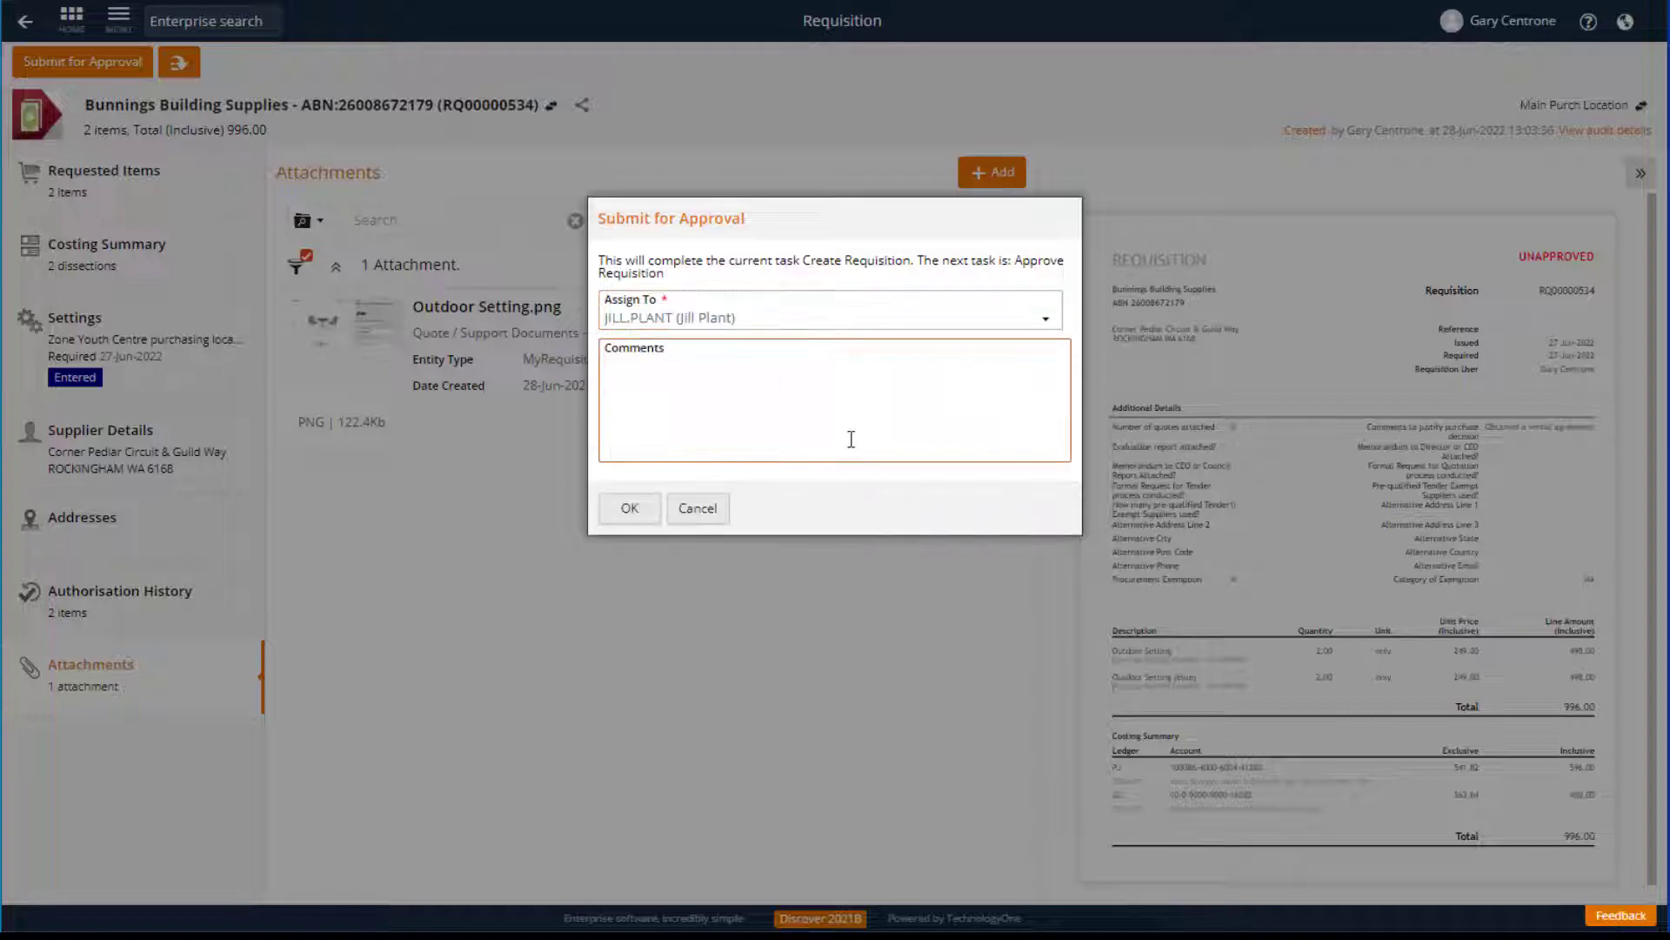
click(632, 514)
click(630, 514)
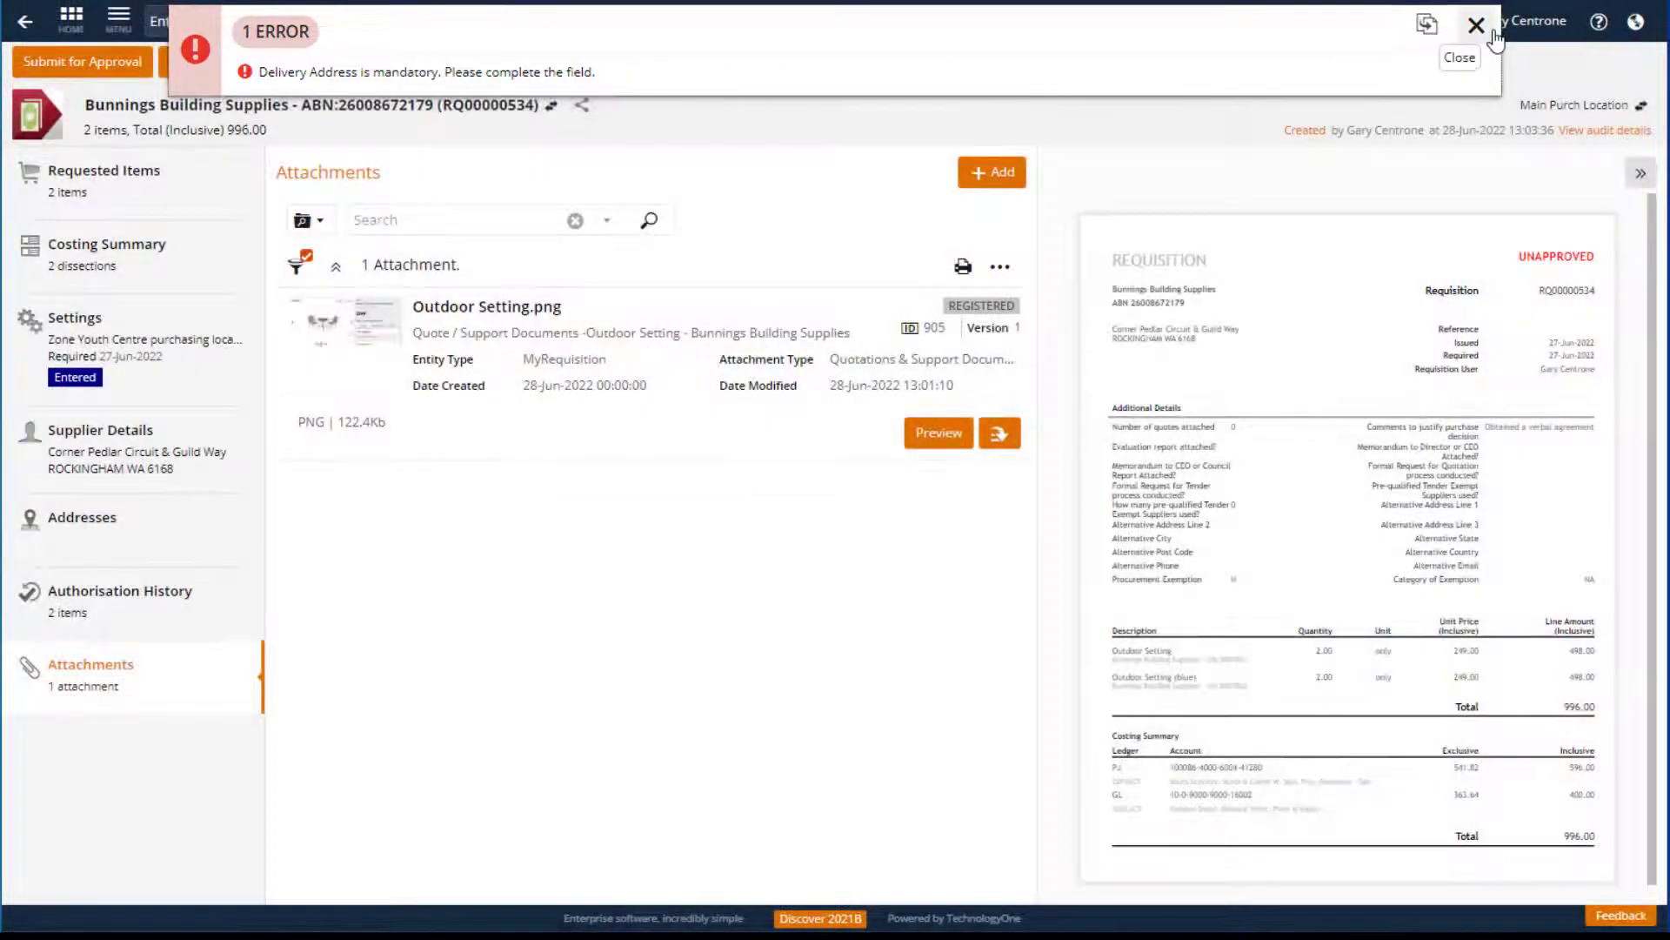
click(1476, 26)
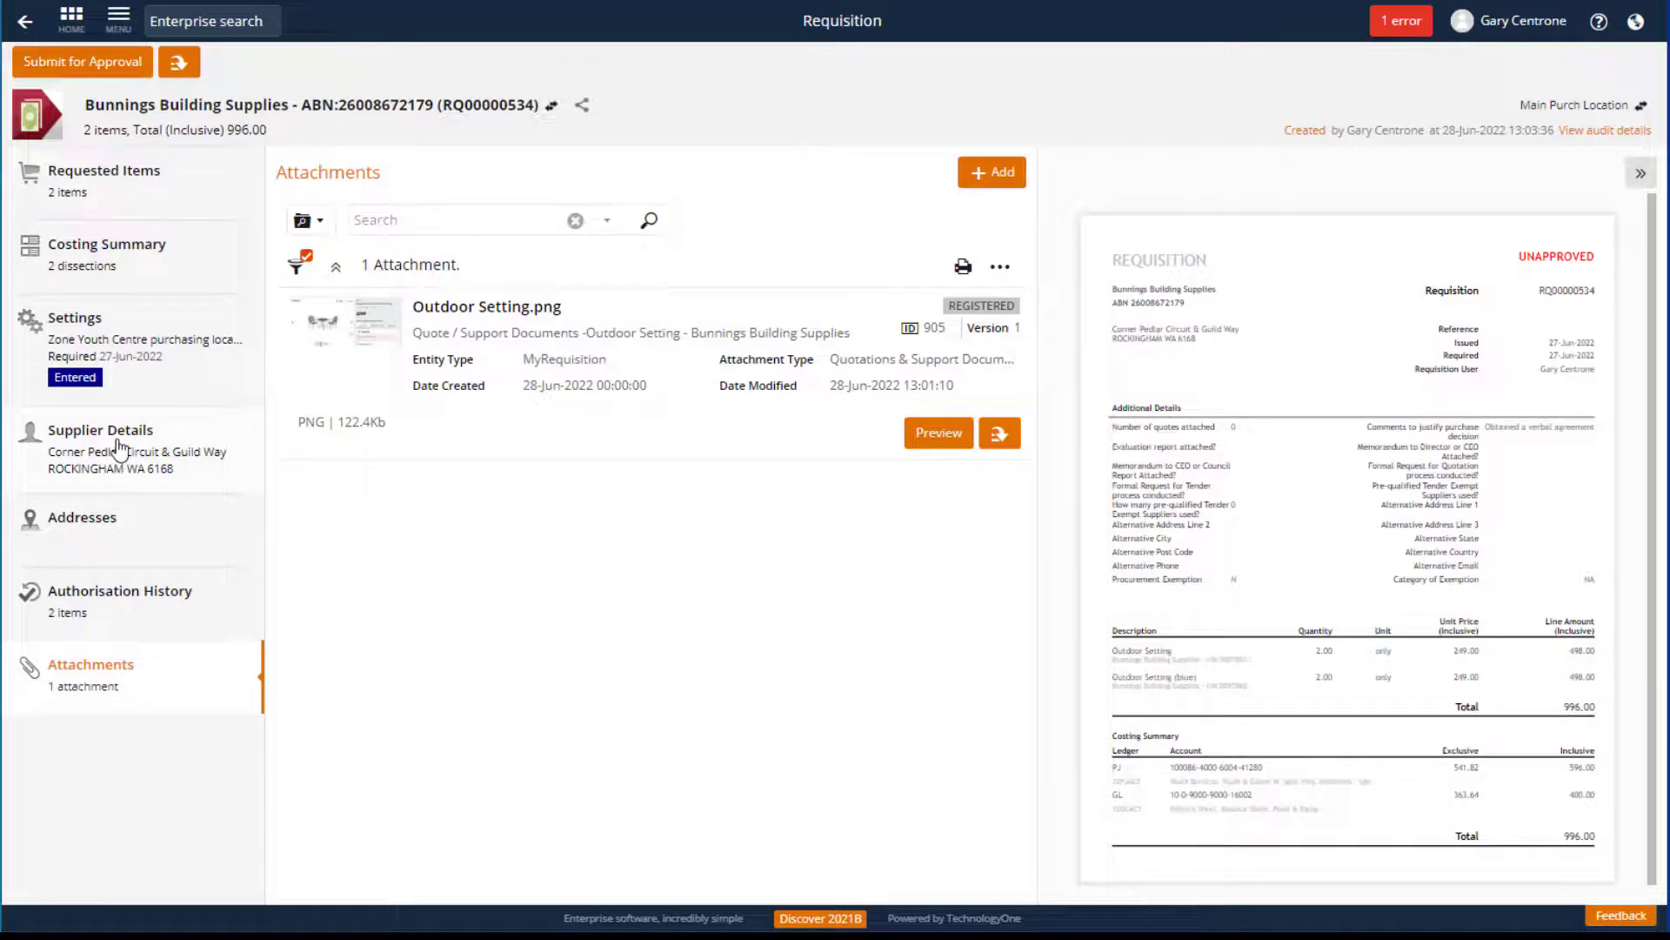
Step: Set the requisition's delivery address to 7 (Zone Youth Centre) and save it
click(91, 516)
click(762, 407)
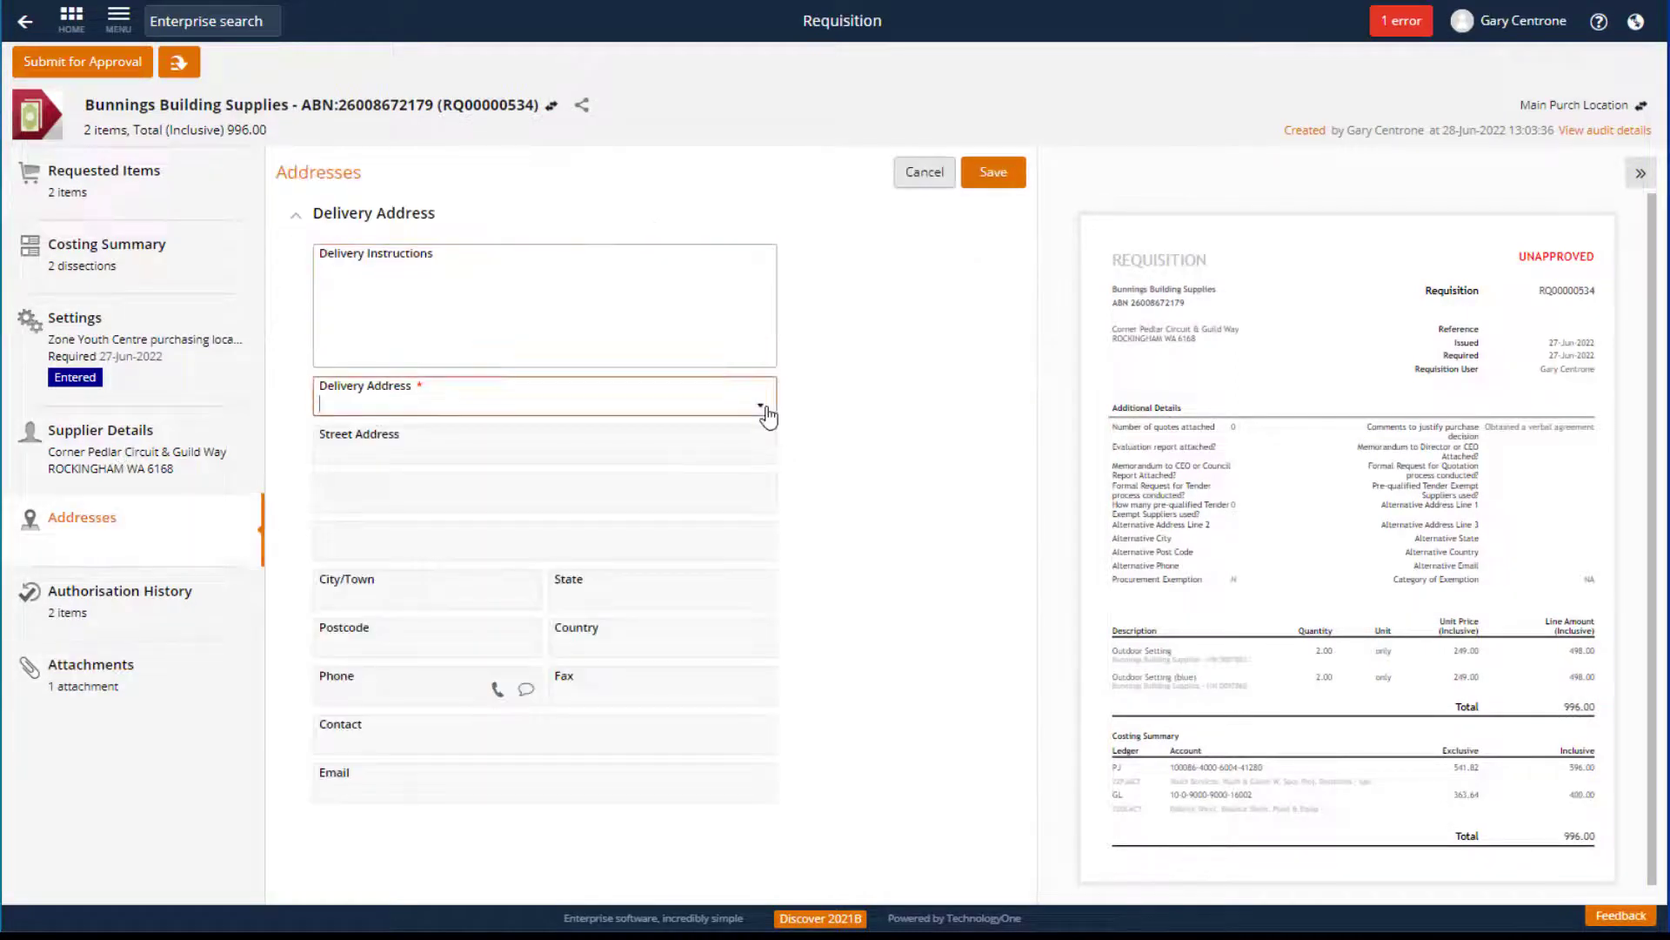
scroll(668, 505, down, 4)
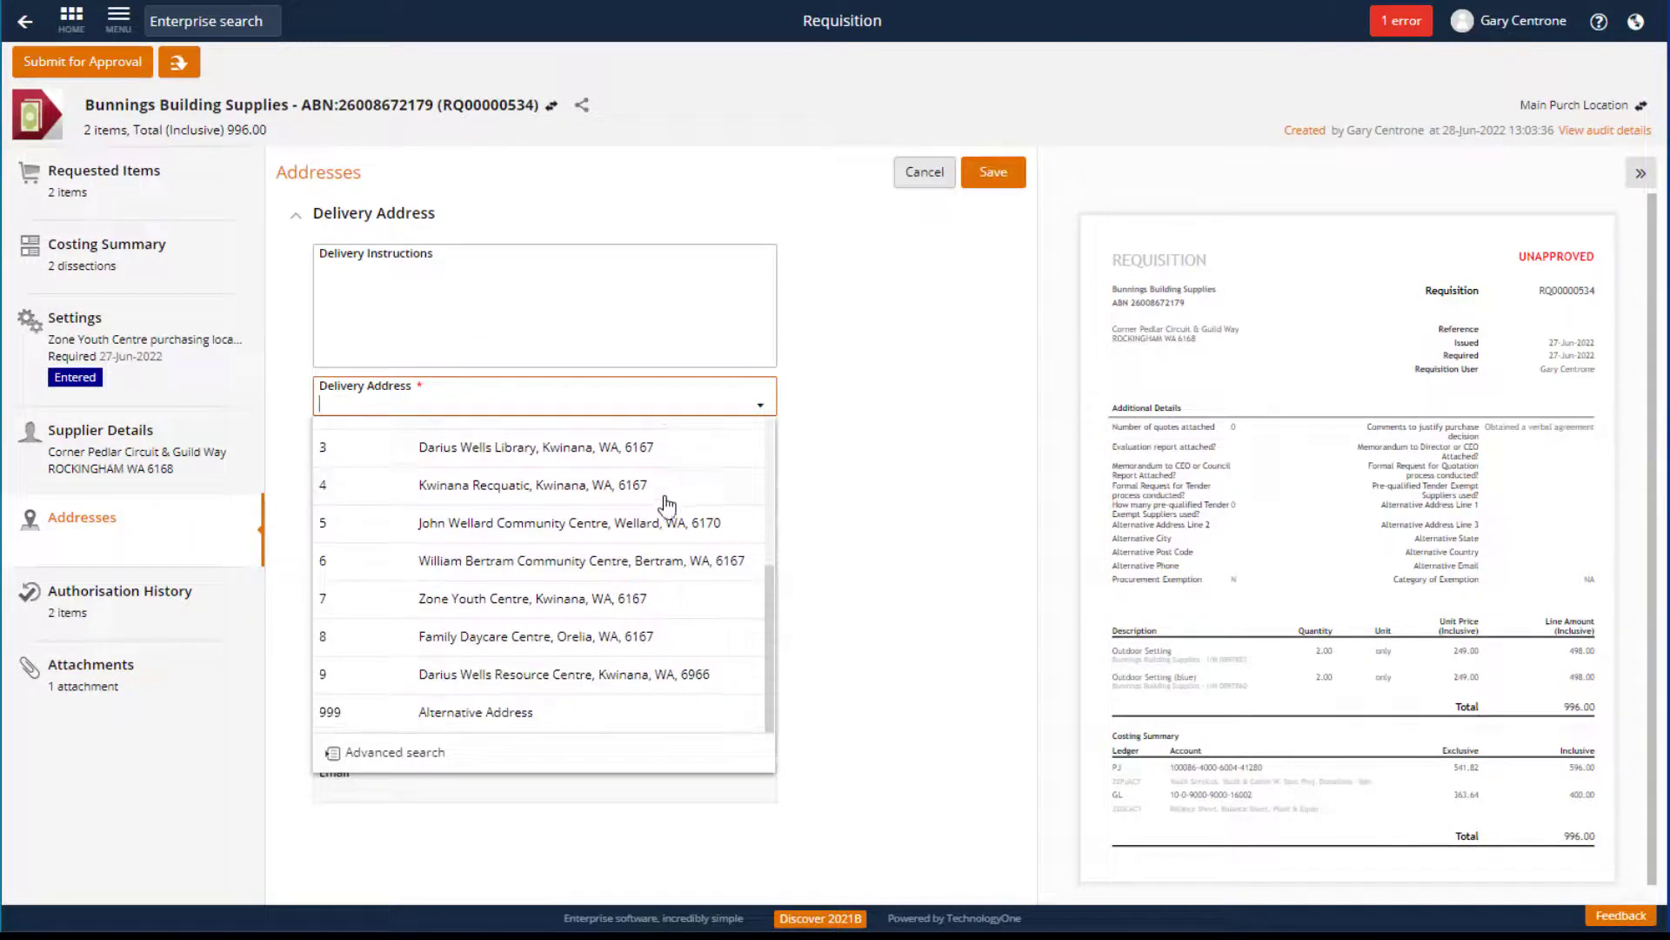
click(616, 597)
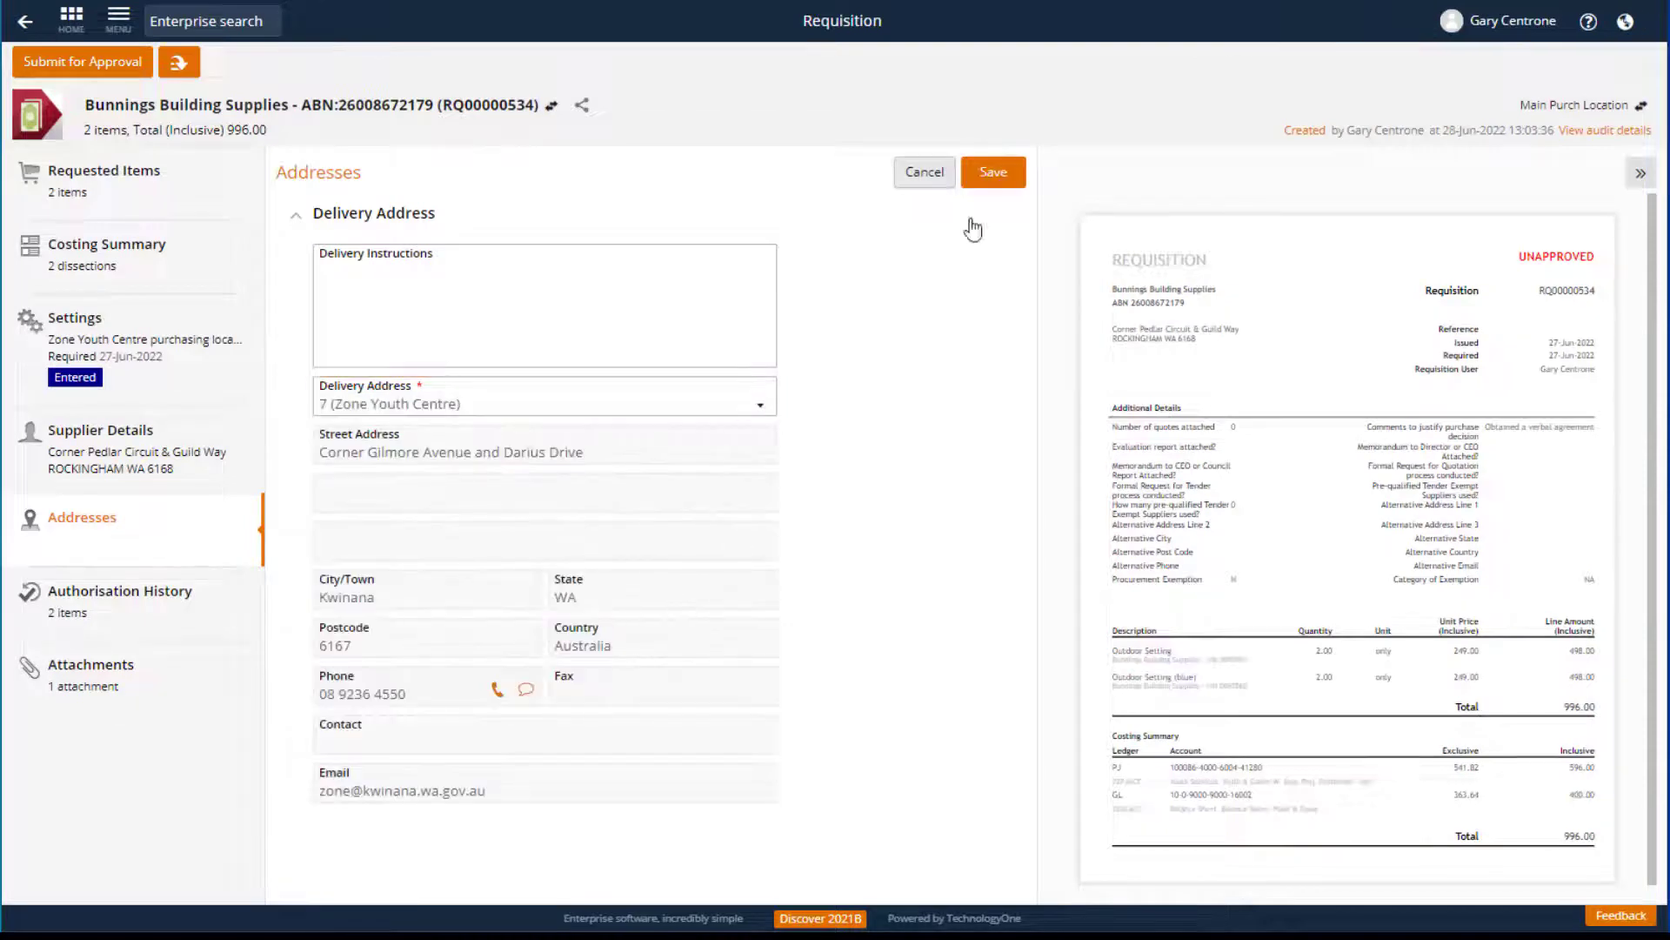
click(993, 172)
Step: Submit the requisition for approval, replacing the assignee TECHONE with the chosen approver and leaving the comments empty
click(77, 57)
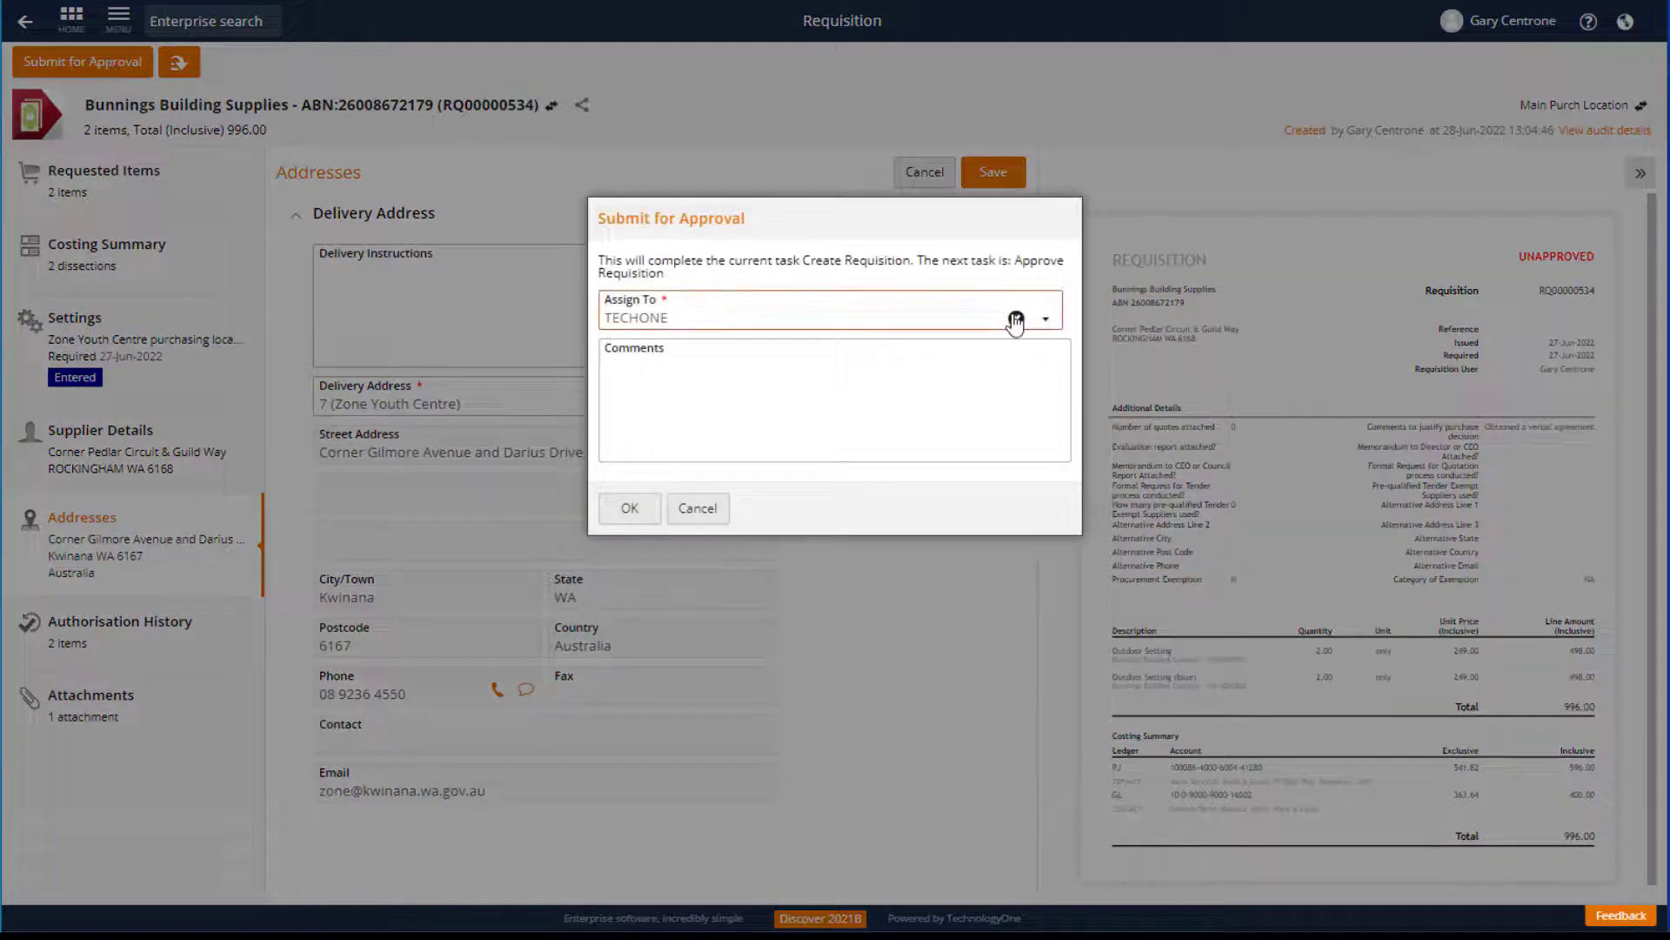
click(1015, 320)
text(jill)
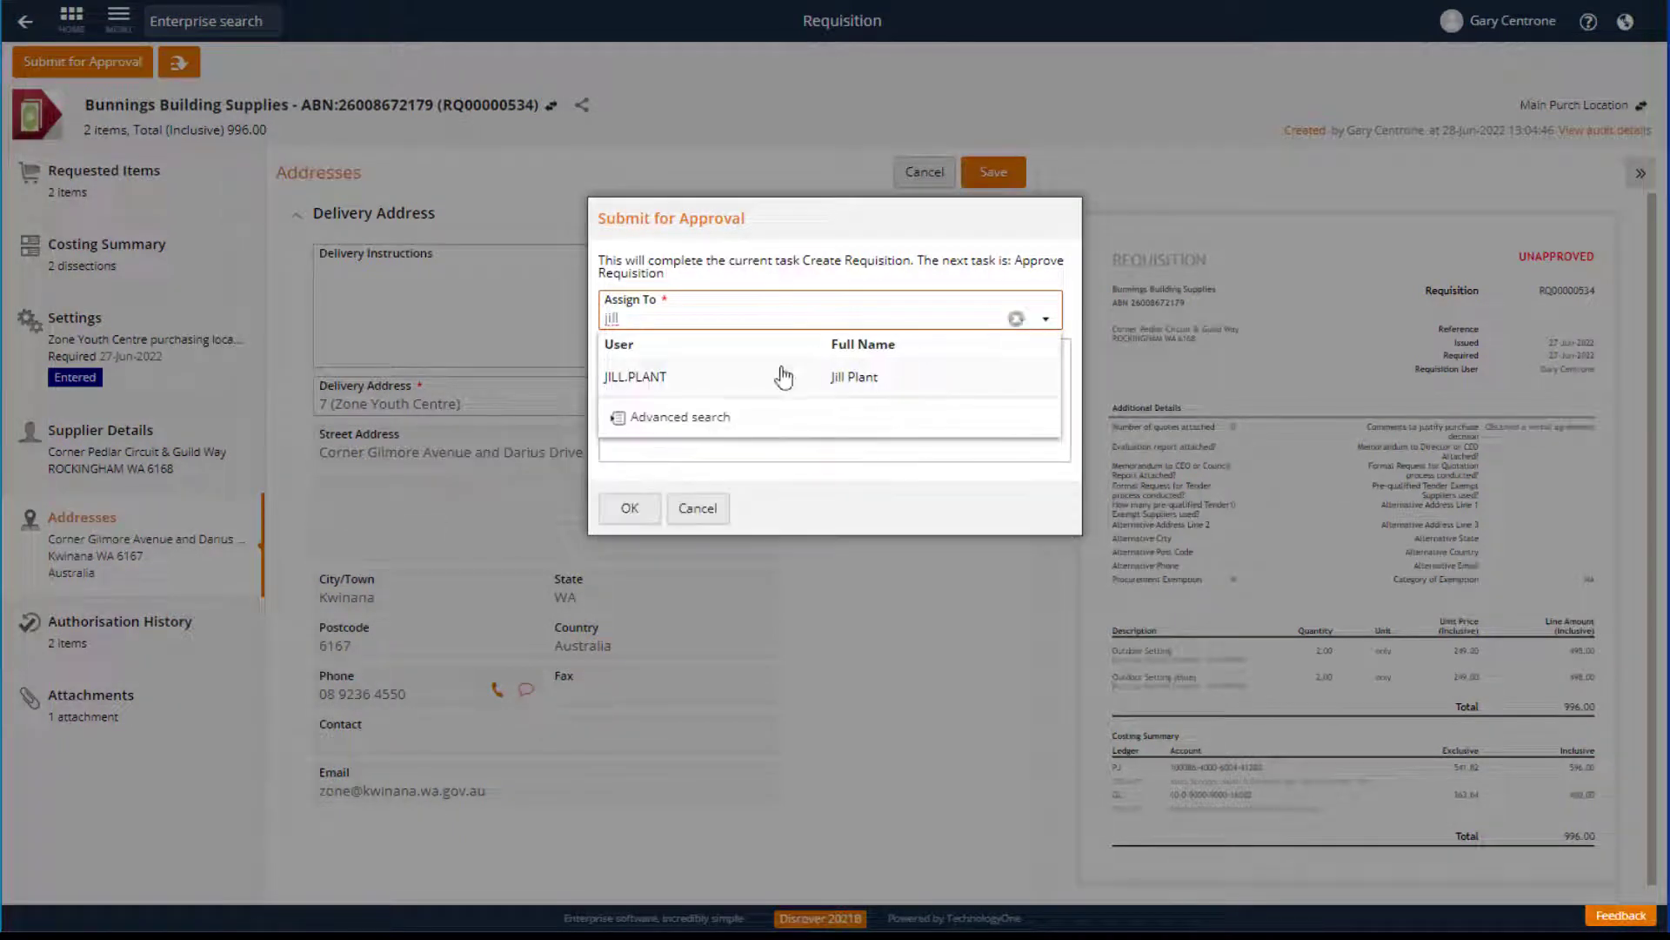
click(784, 376)
click(644, 515)
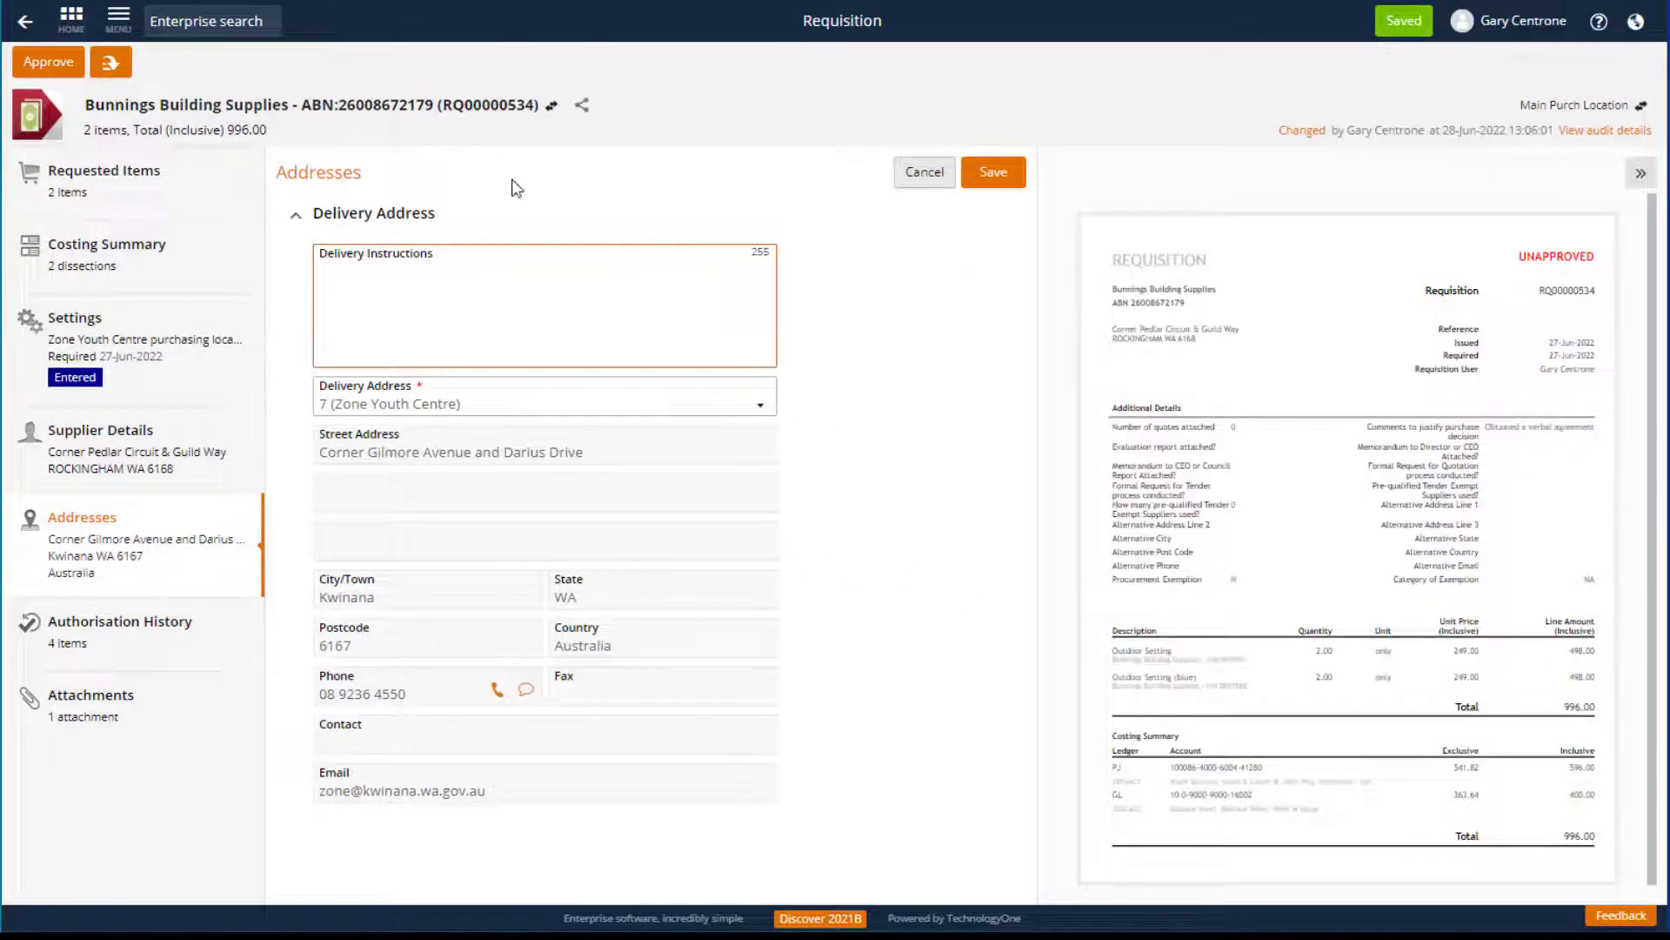
Step: Recall the submitted requisition from the approval workflow
click(111, 64)
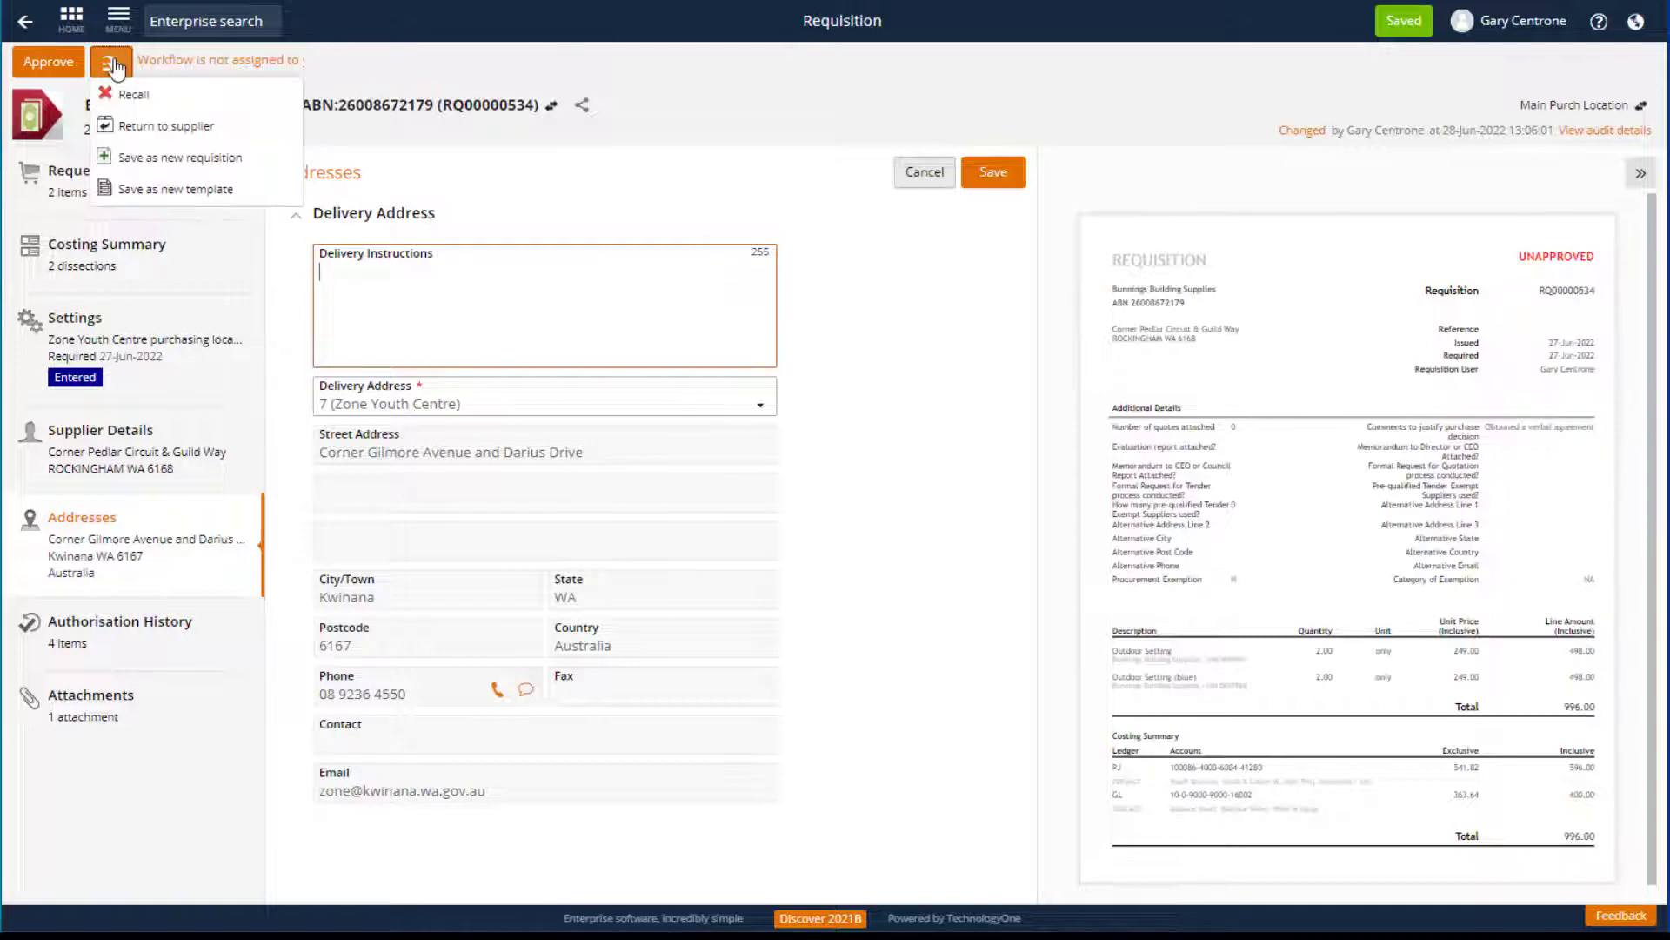
click(246, 98)
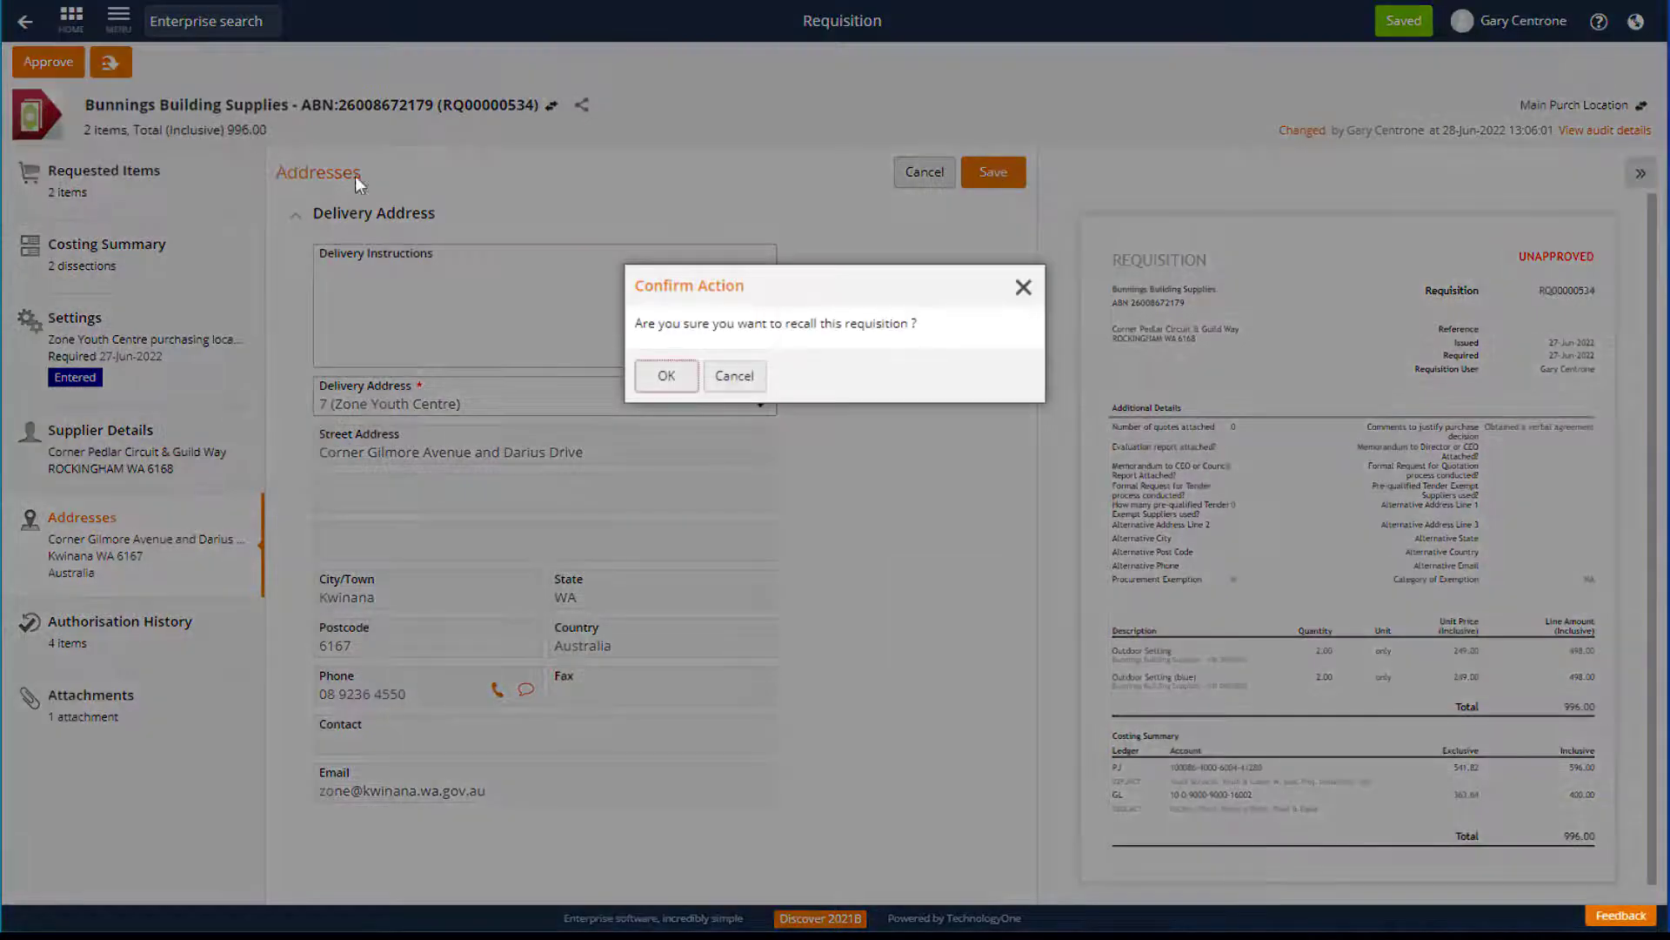
click(666, 376)
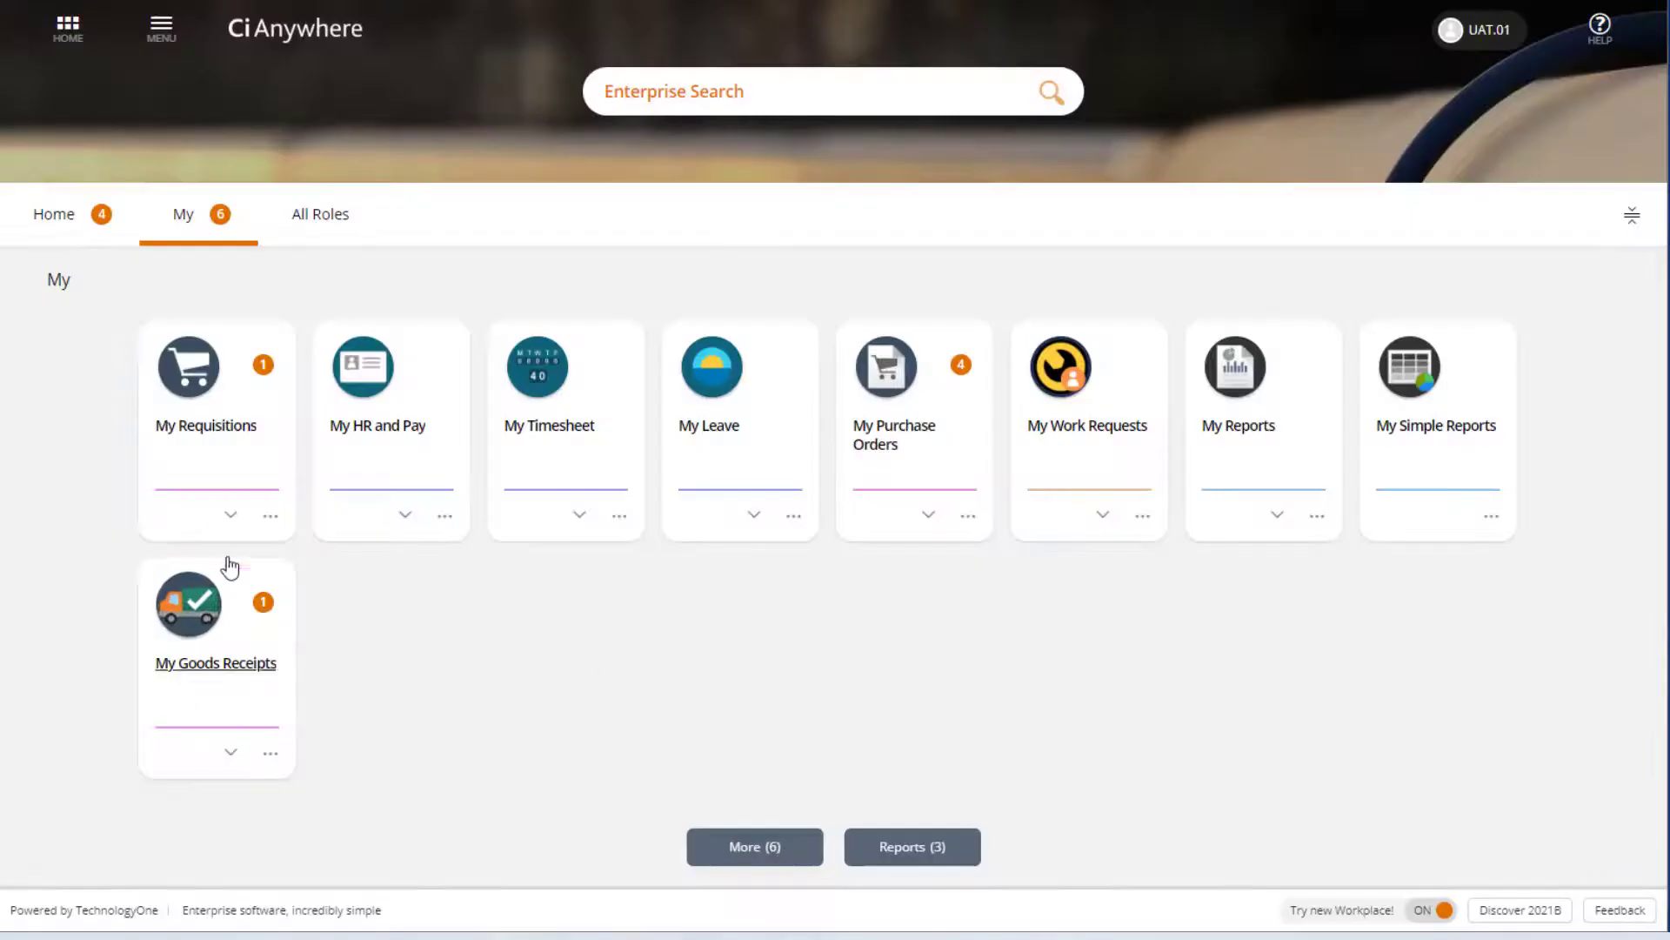
Step: Open the on-order Bunnings Building Supplies purchase order for the two outdoor settings and view its enlarged document
click(232, 427)
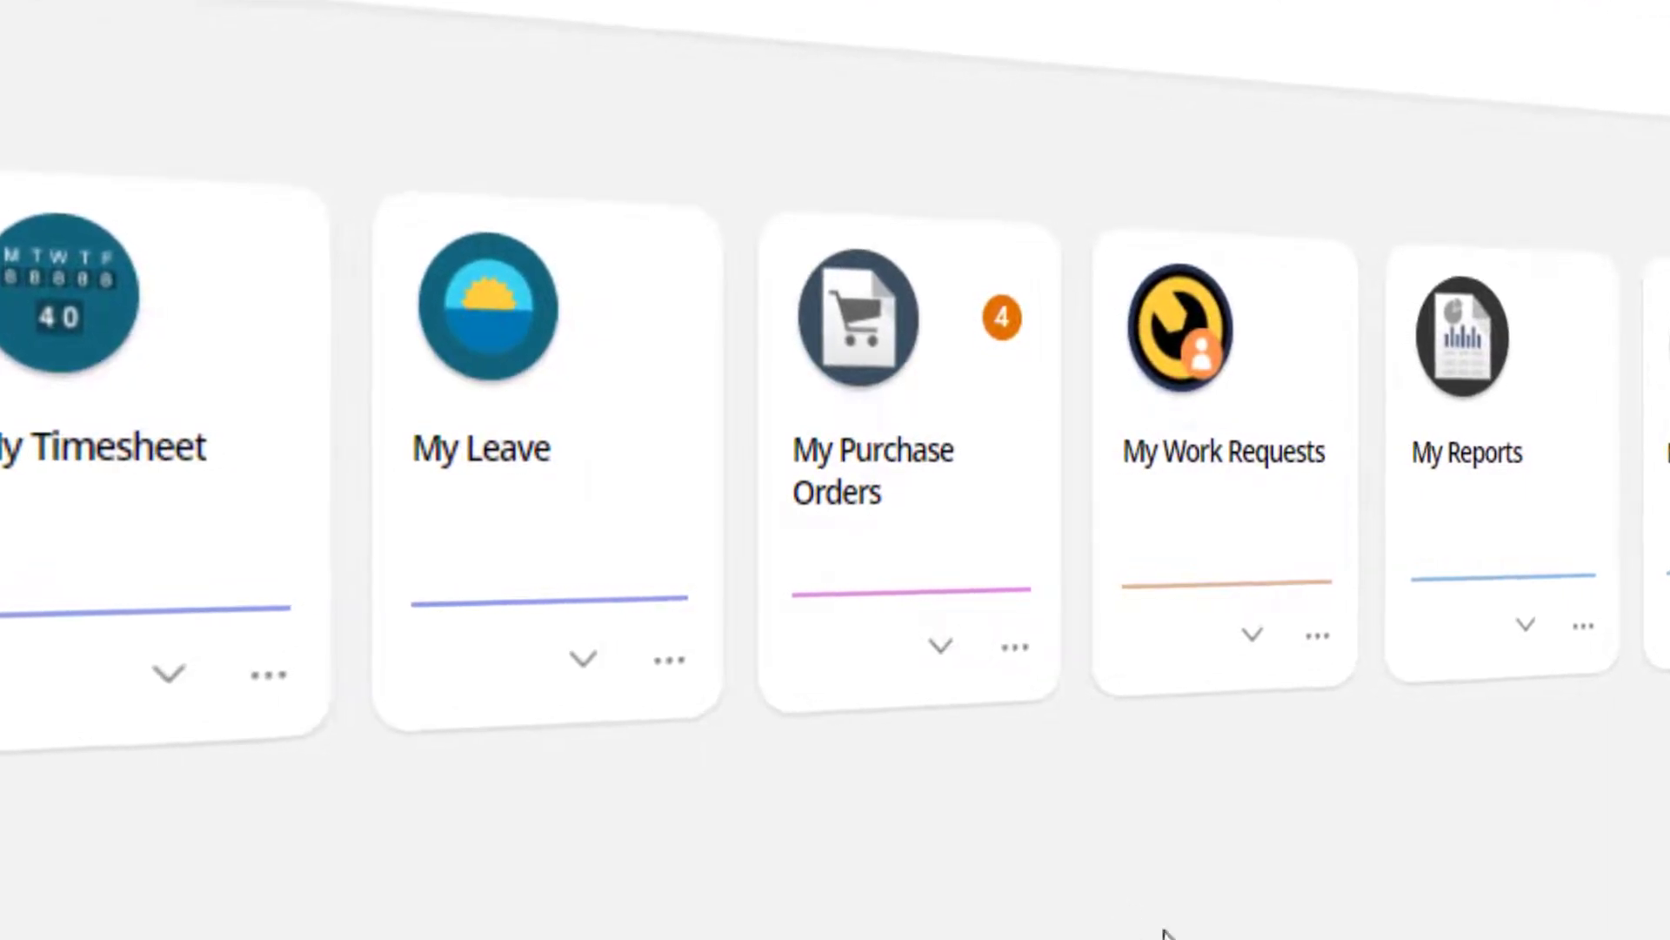
click(905, 453)
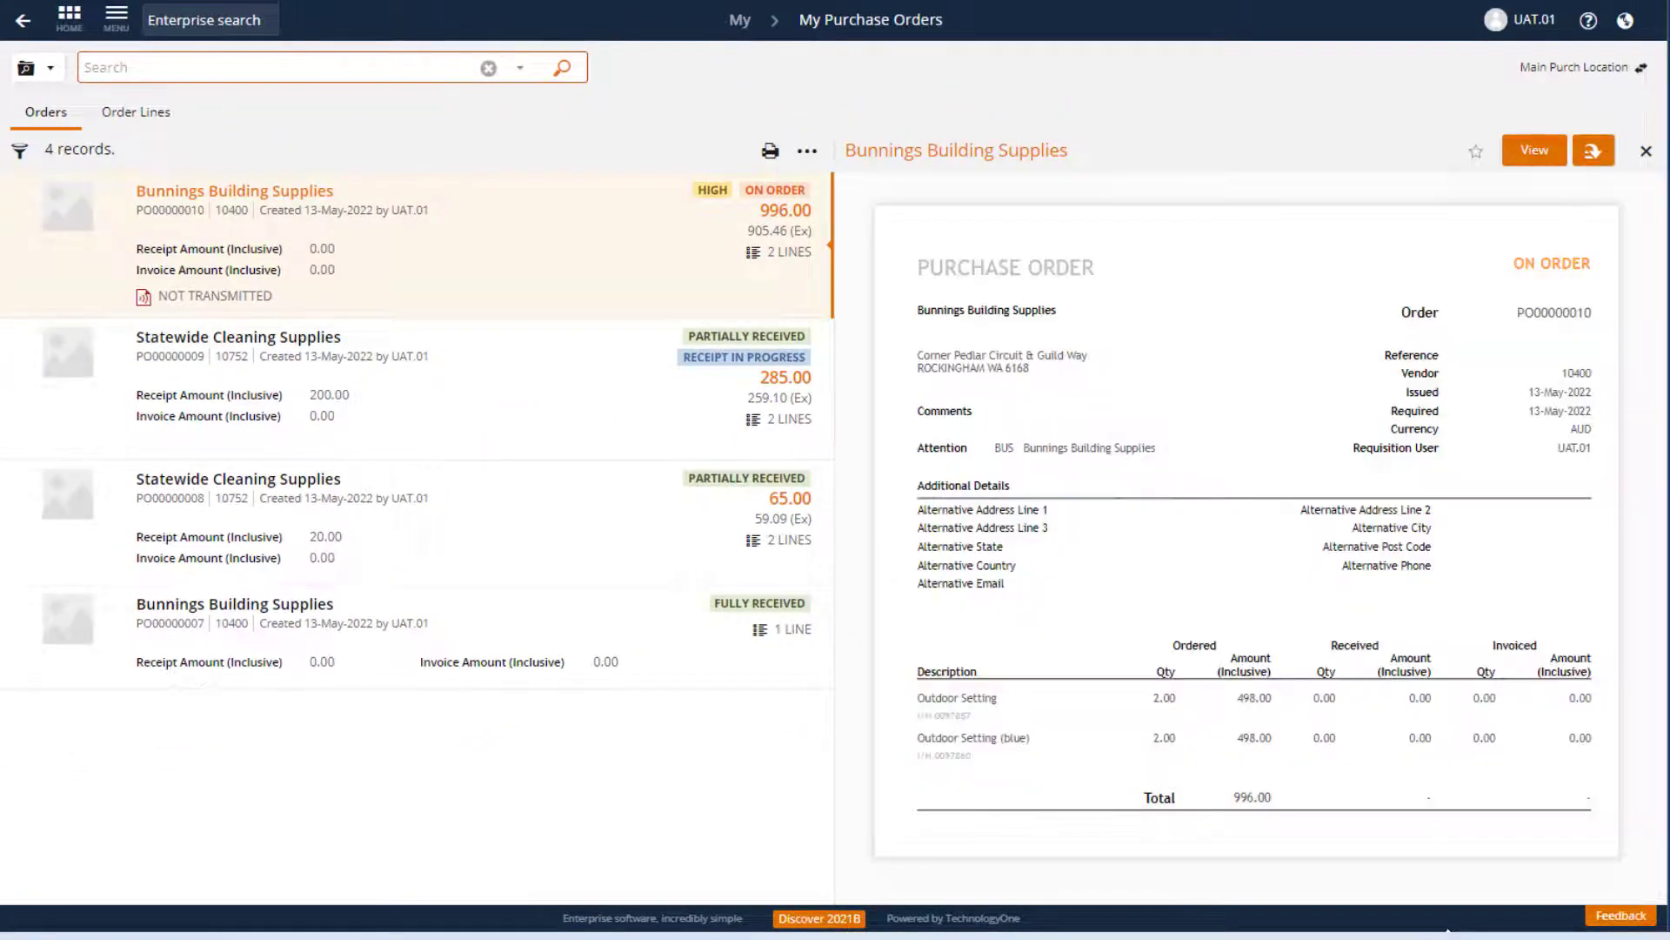
click(1534, 150)
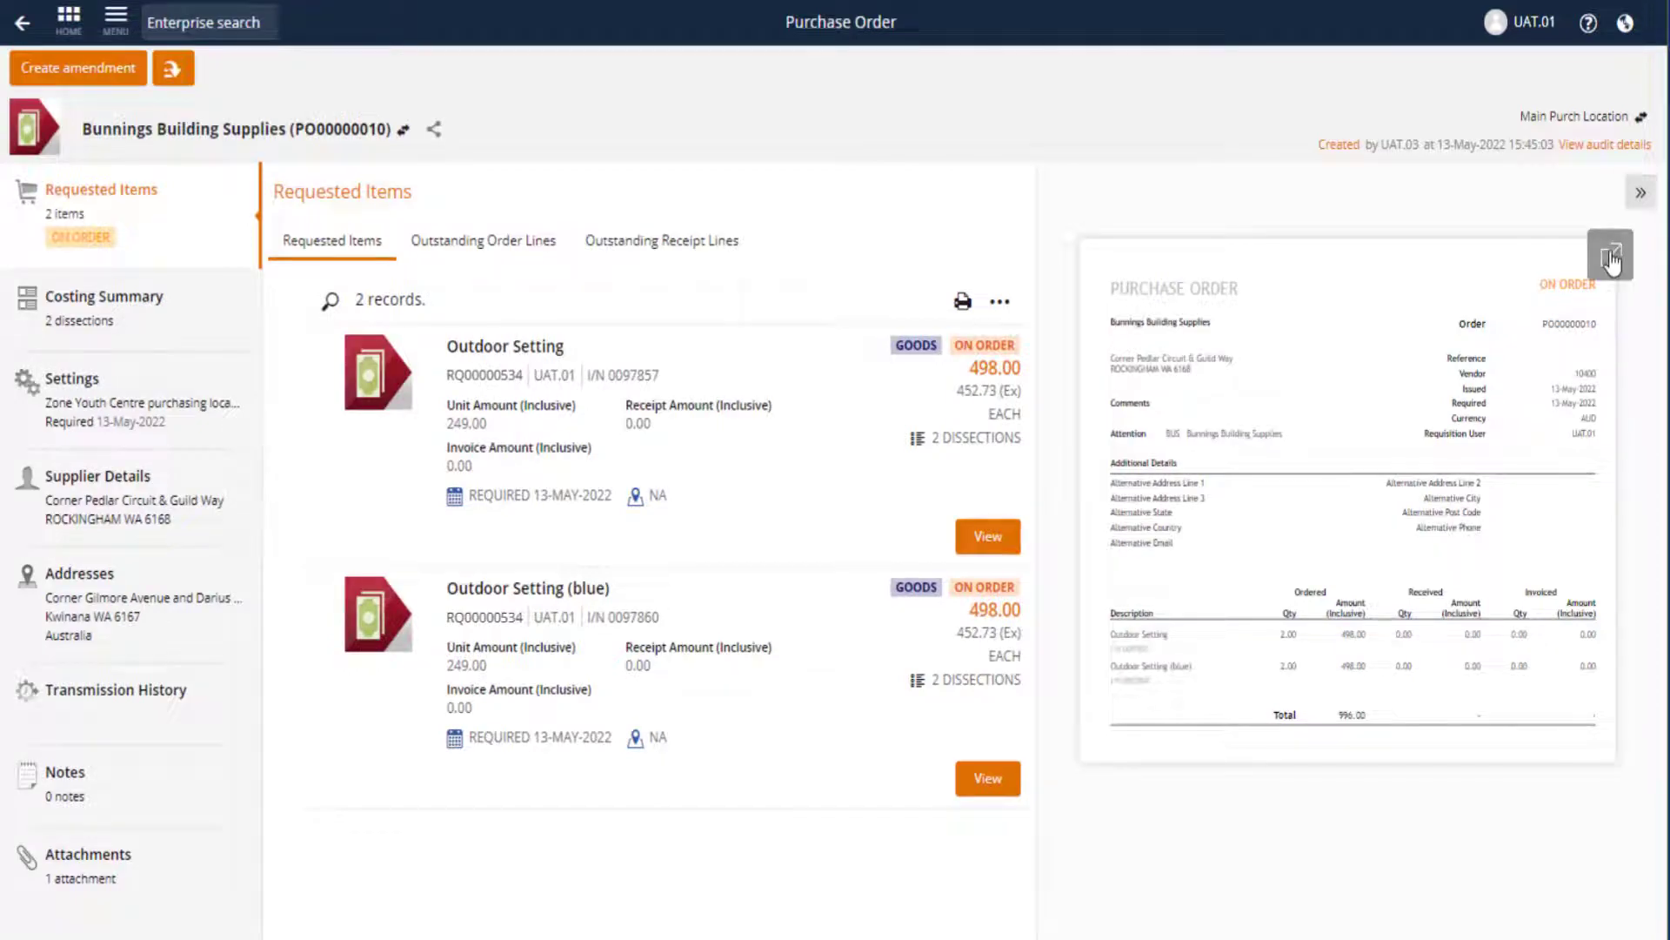
click(1612, 263)
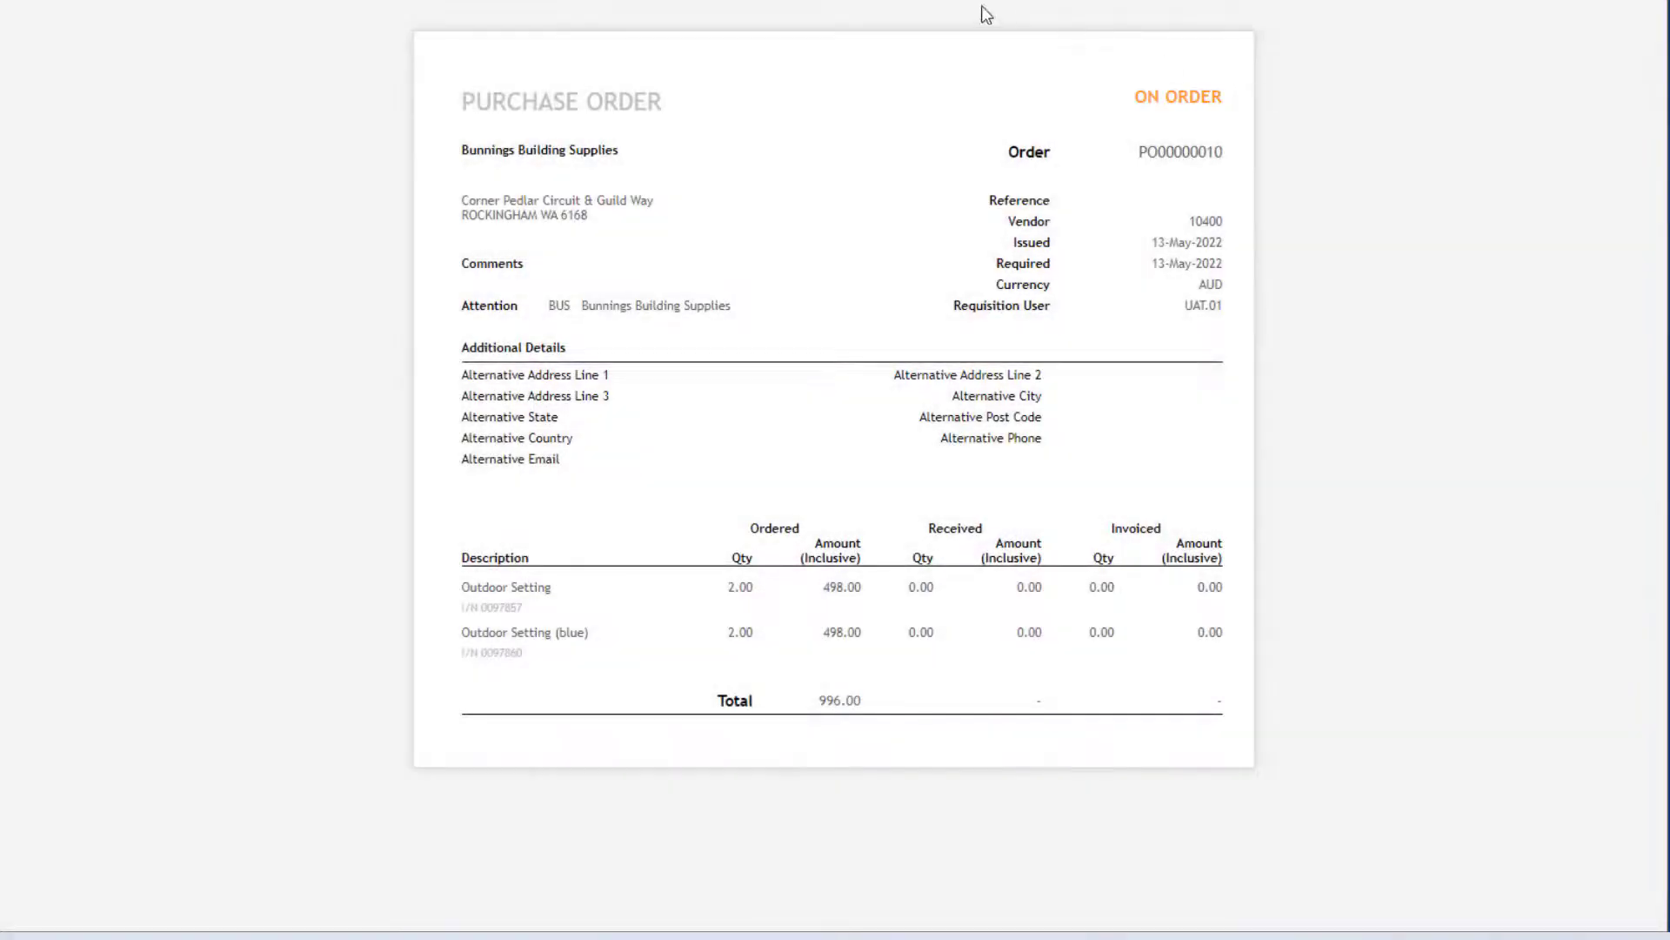
key(ctrl+w)
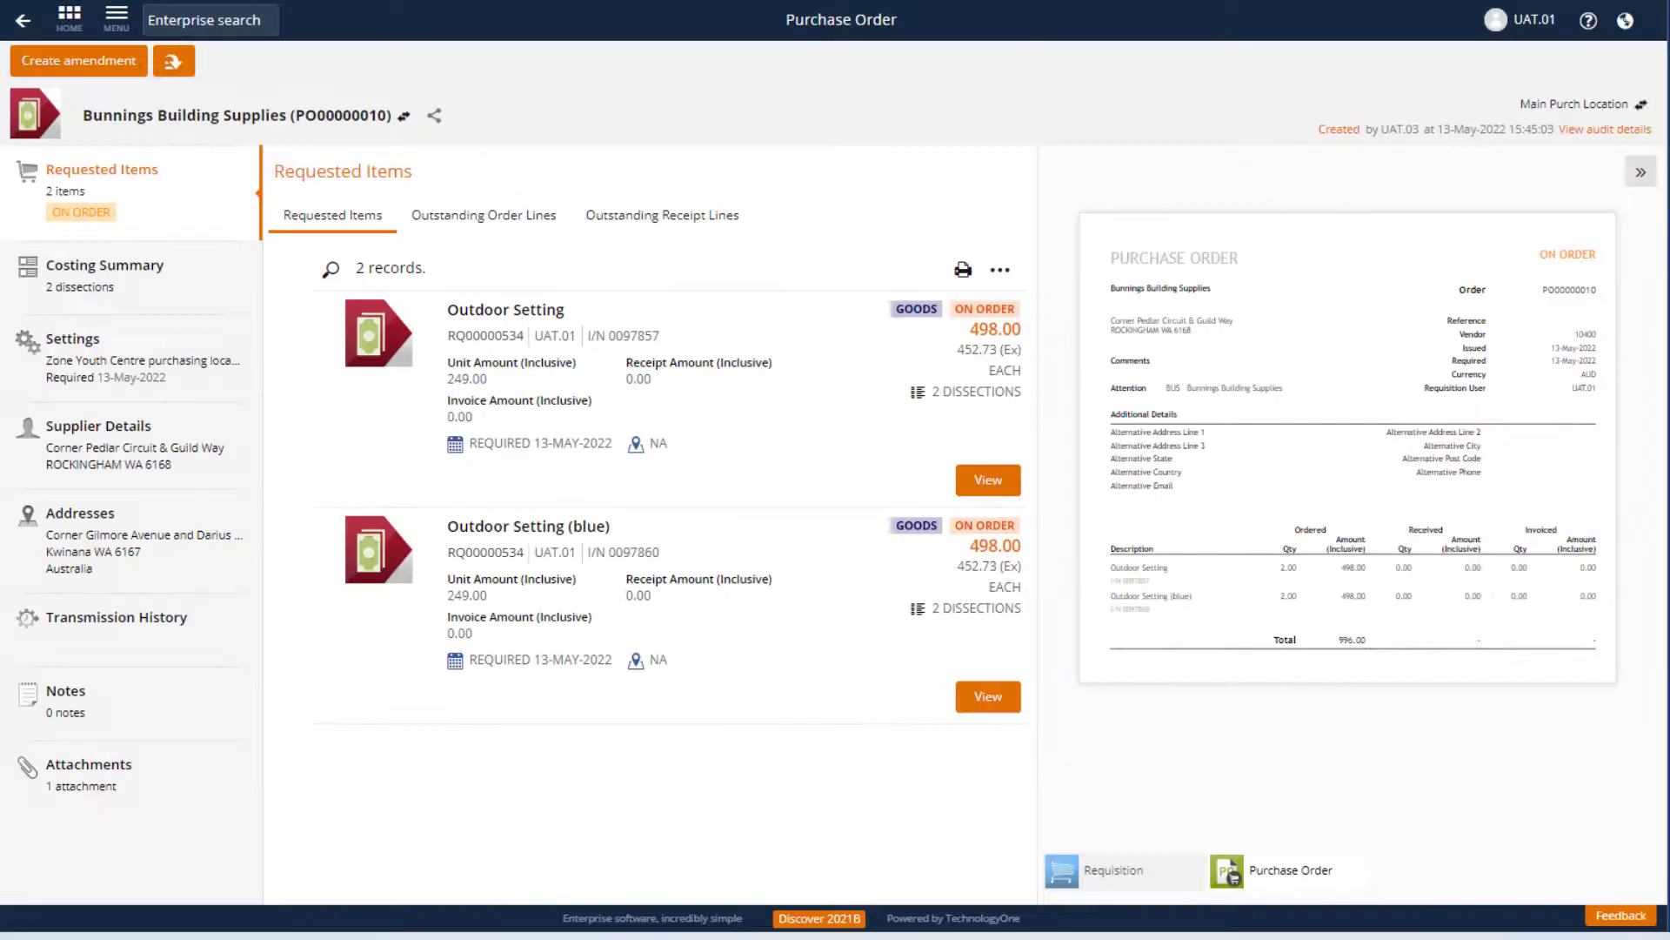
Step: Transmit the Bunnings Building Supplies purchase order by email and print, dismiss the notification and return to the order
click(173, 61)
click(333, 95)
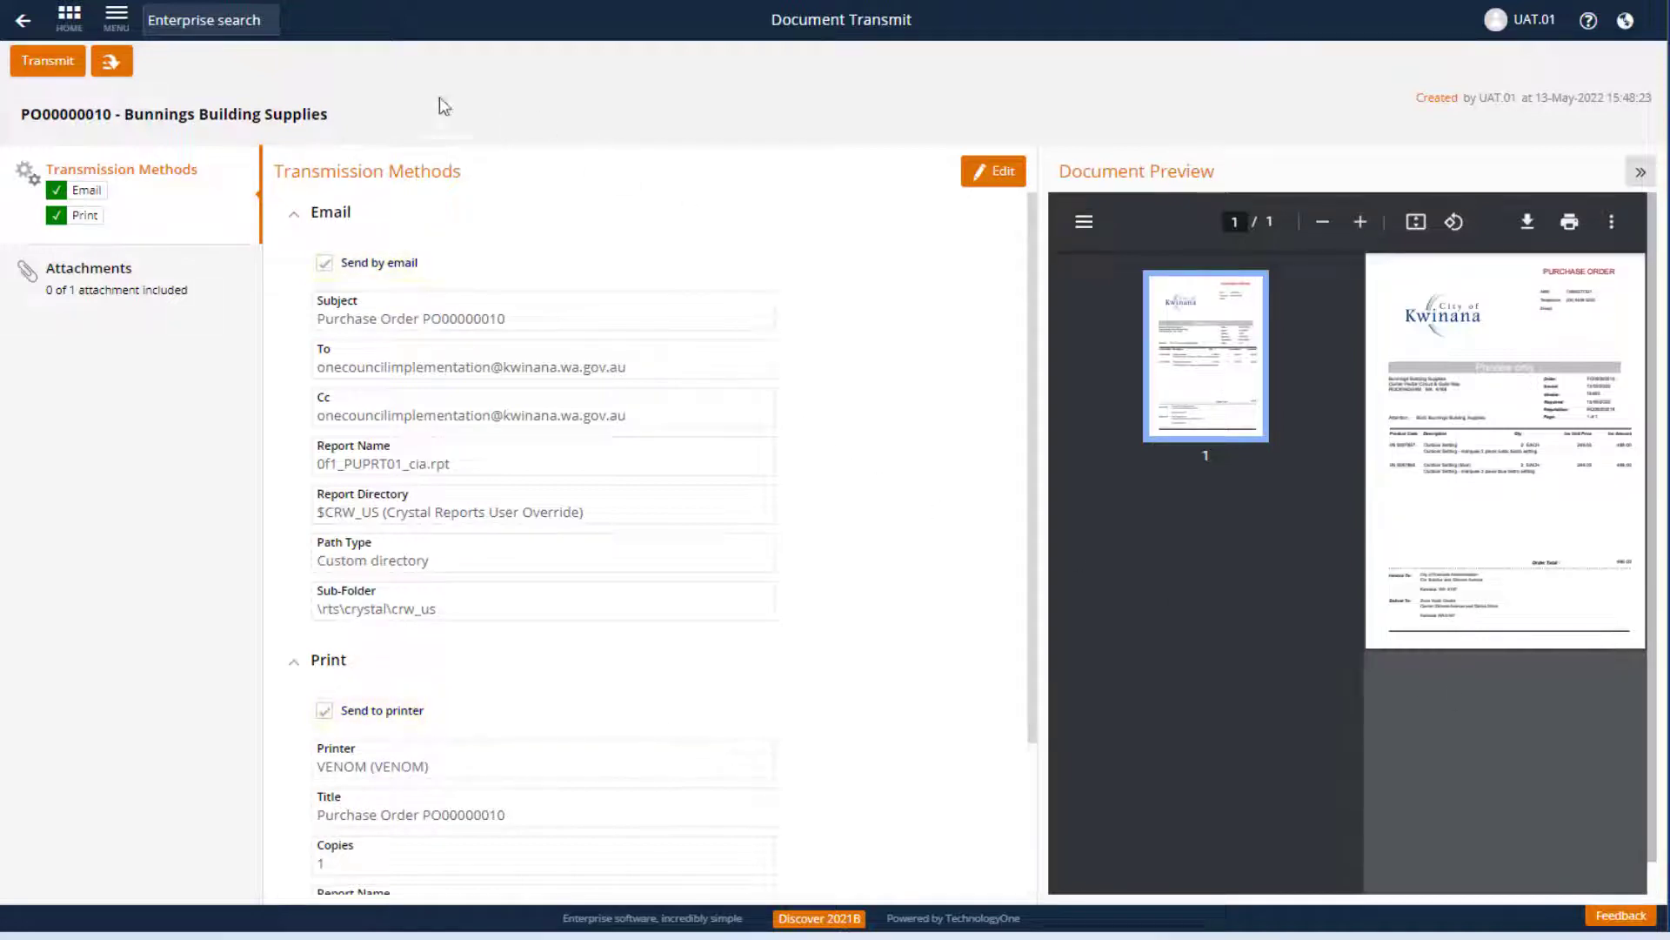
click(75, 70)
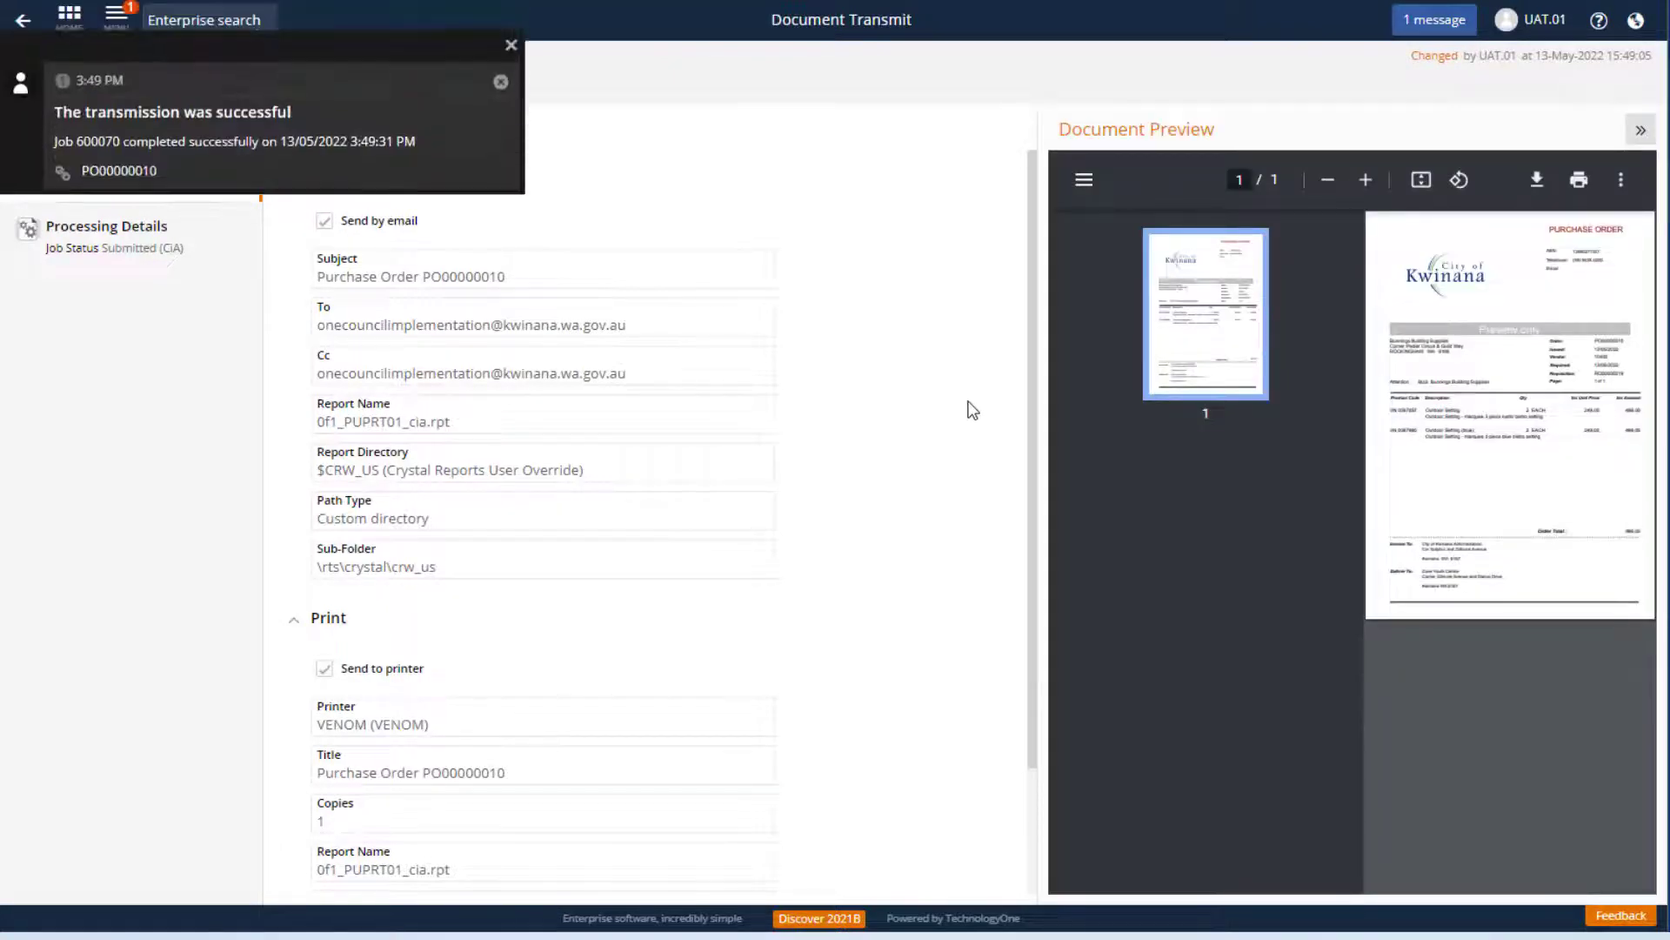
click(511, 58)
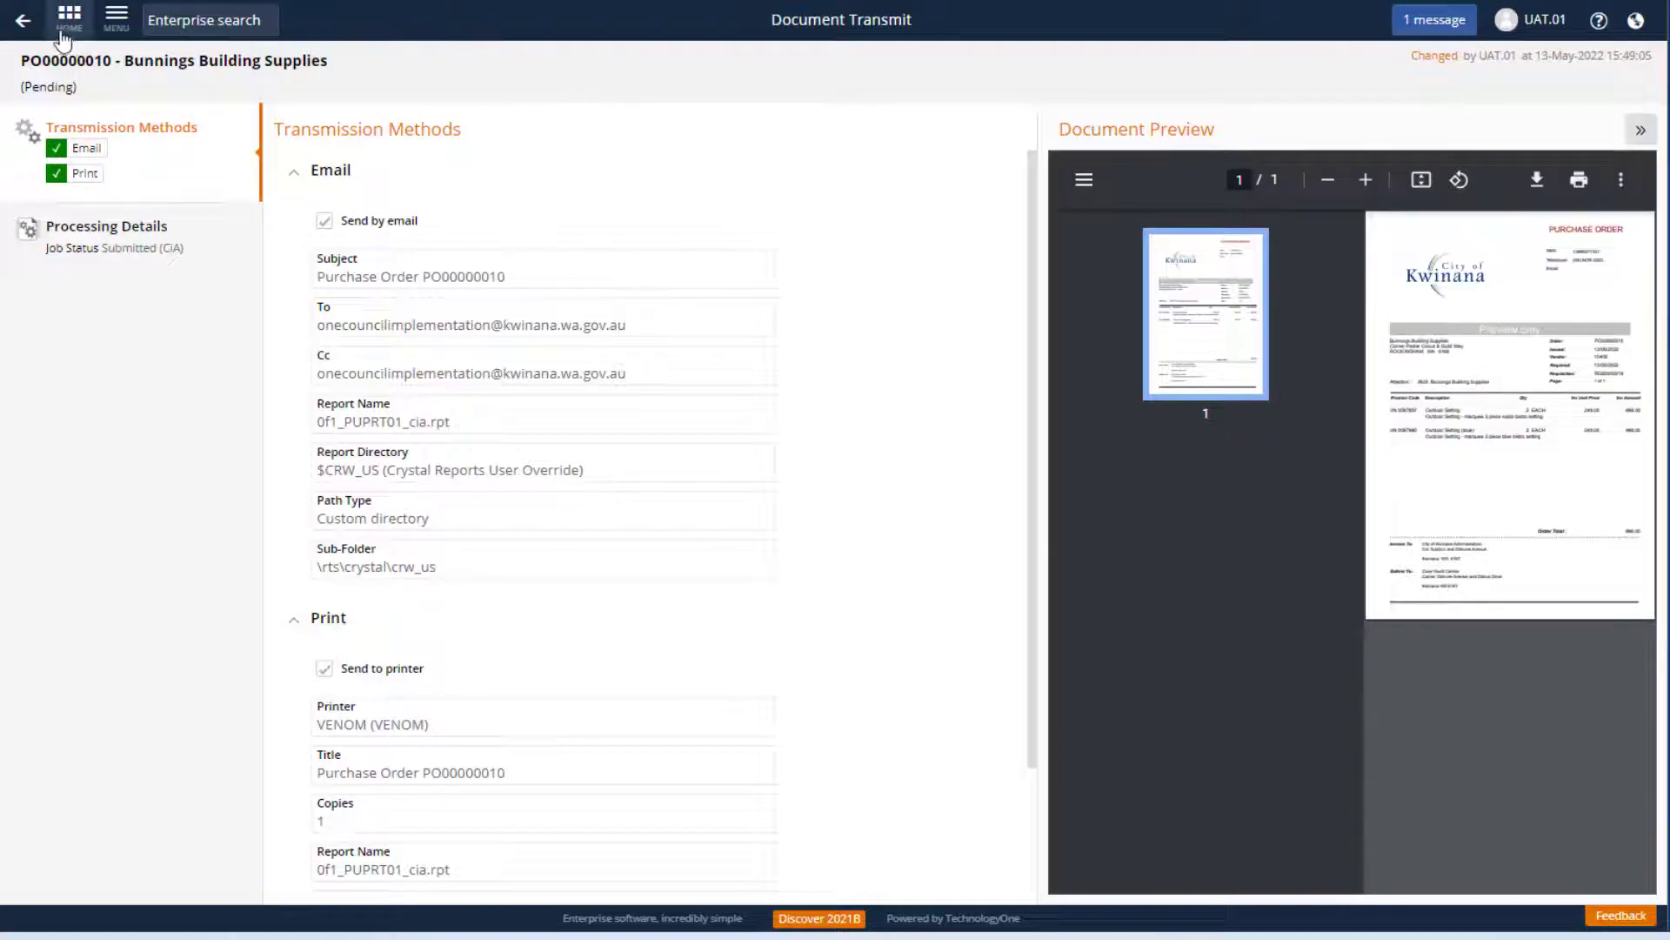
click(23, 20)
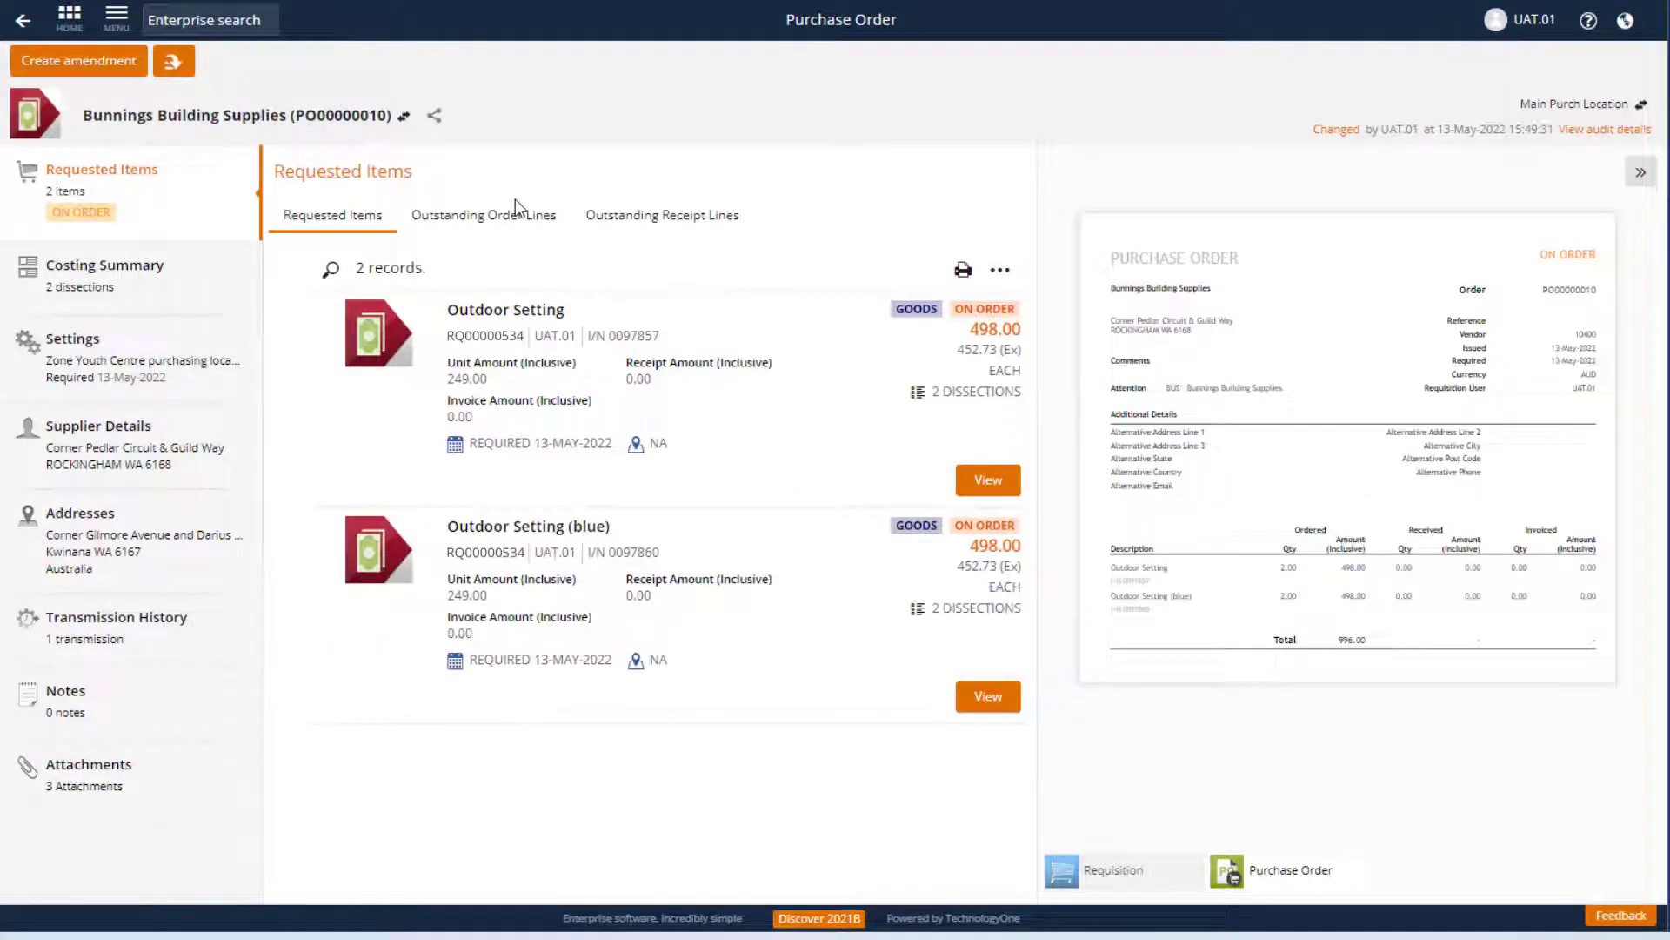
Step: Transmit the same purchase order a second time by email and print, and dismiss the information message
click(174, 63)
click(237, 97)
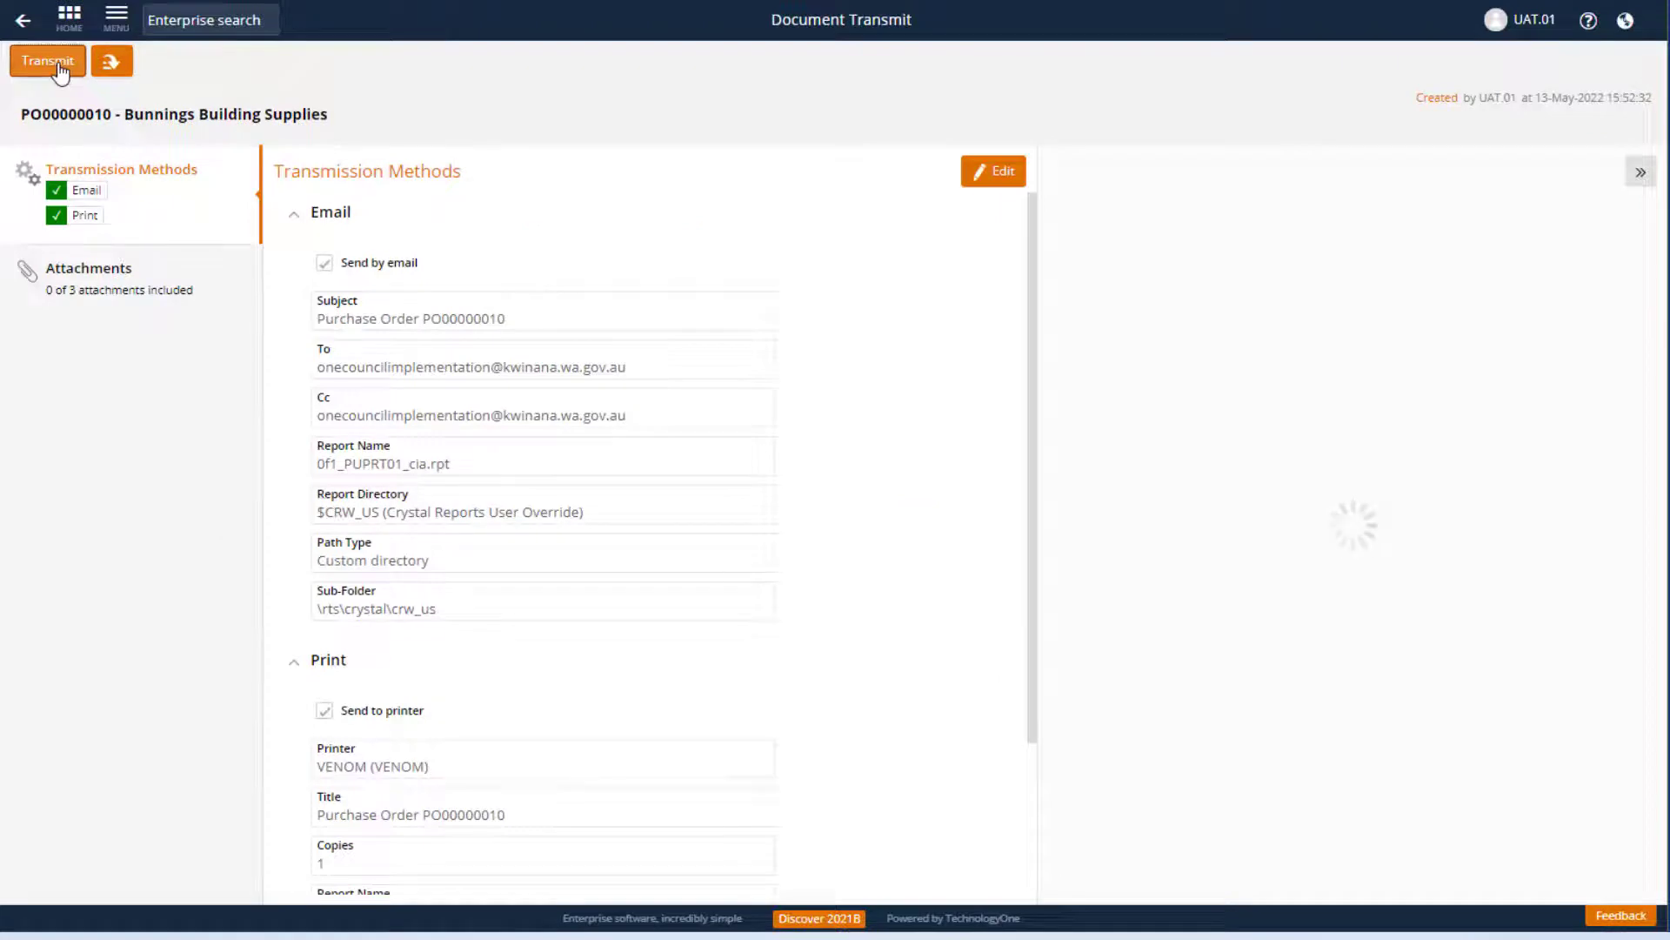
click(48, 61)
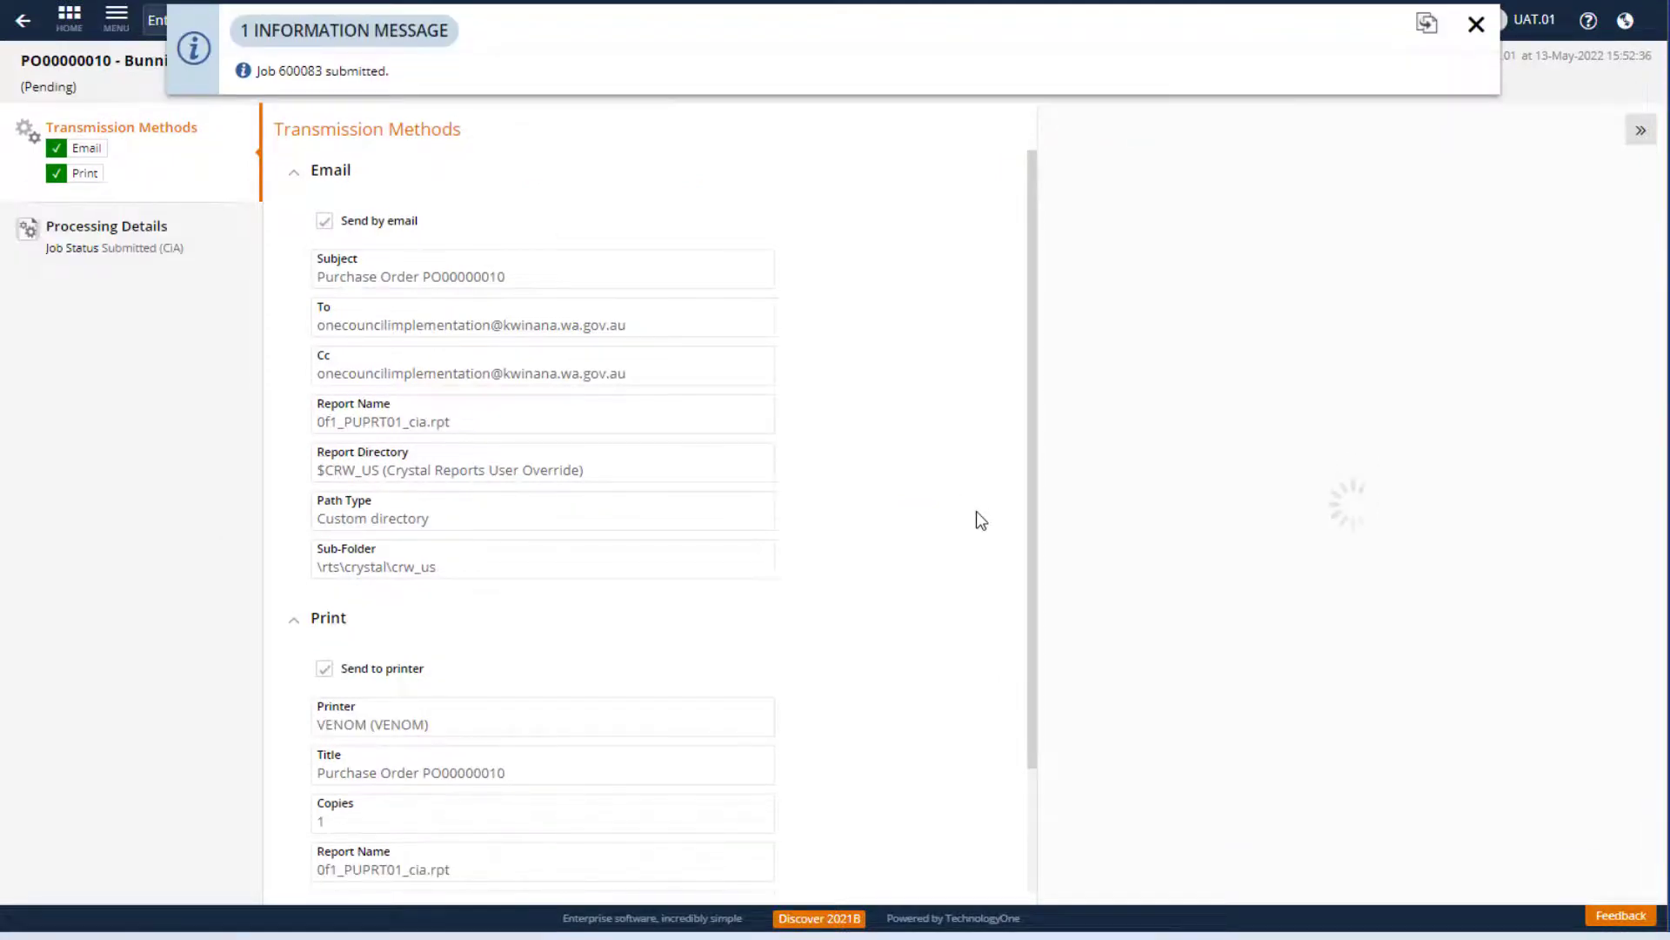
click(1476, 26)
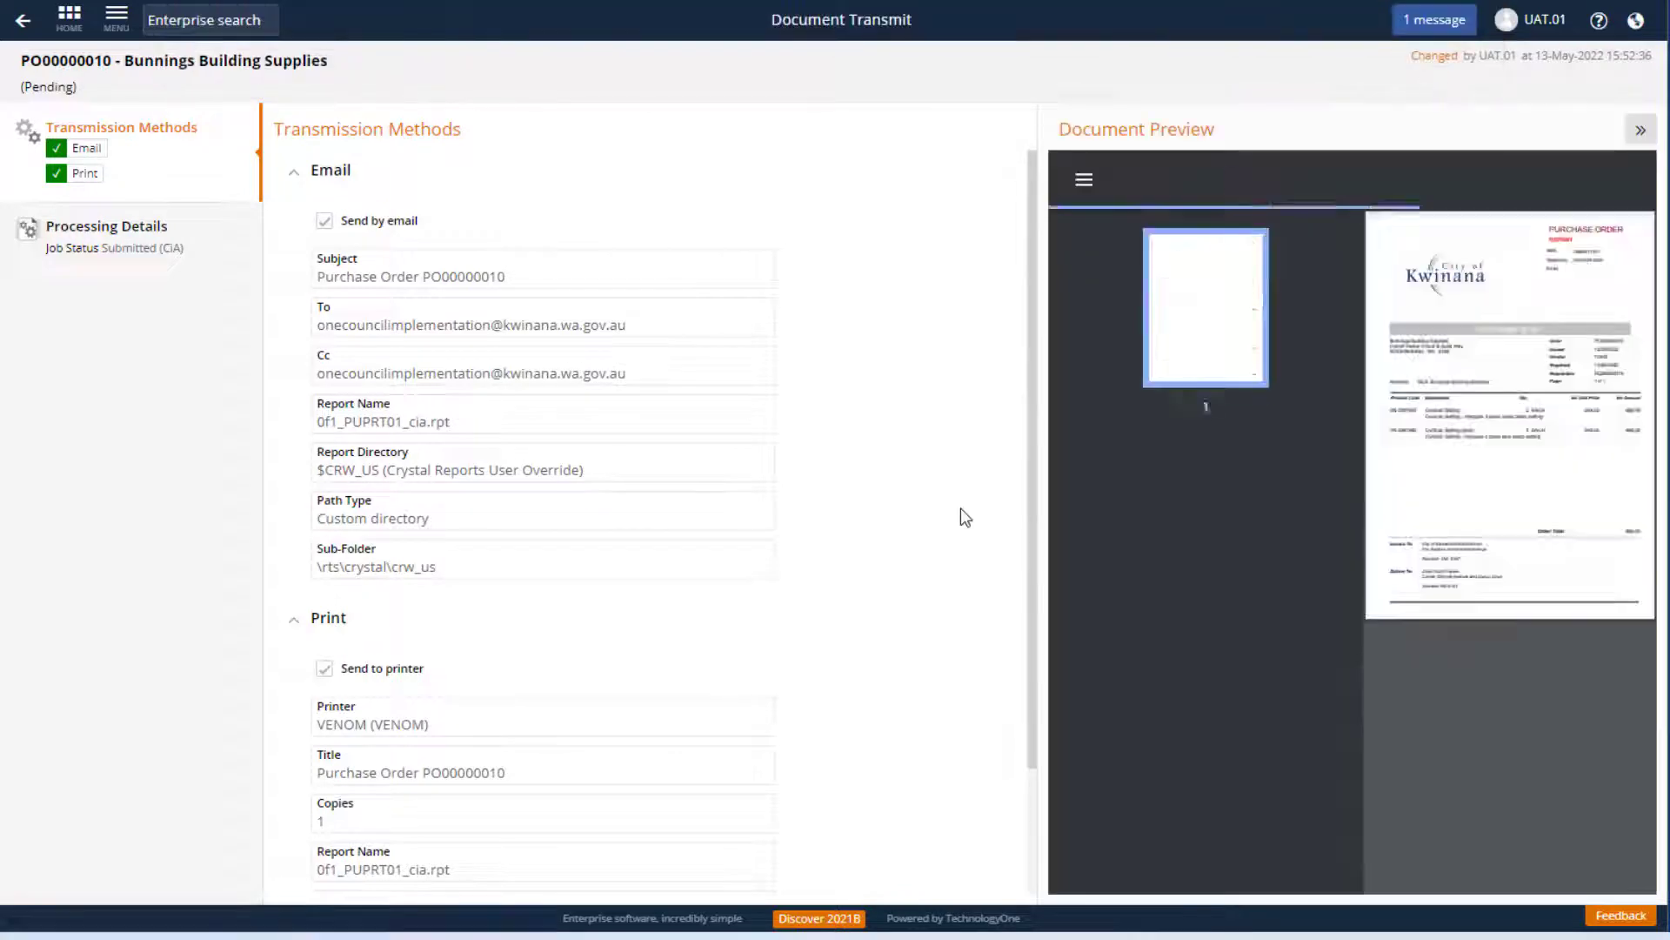
Step: Examine the reprinted purchase order in the enlarged document preview without page thumbnails, then return to the order
click(1087, 180)
click(1366, 180)
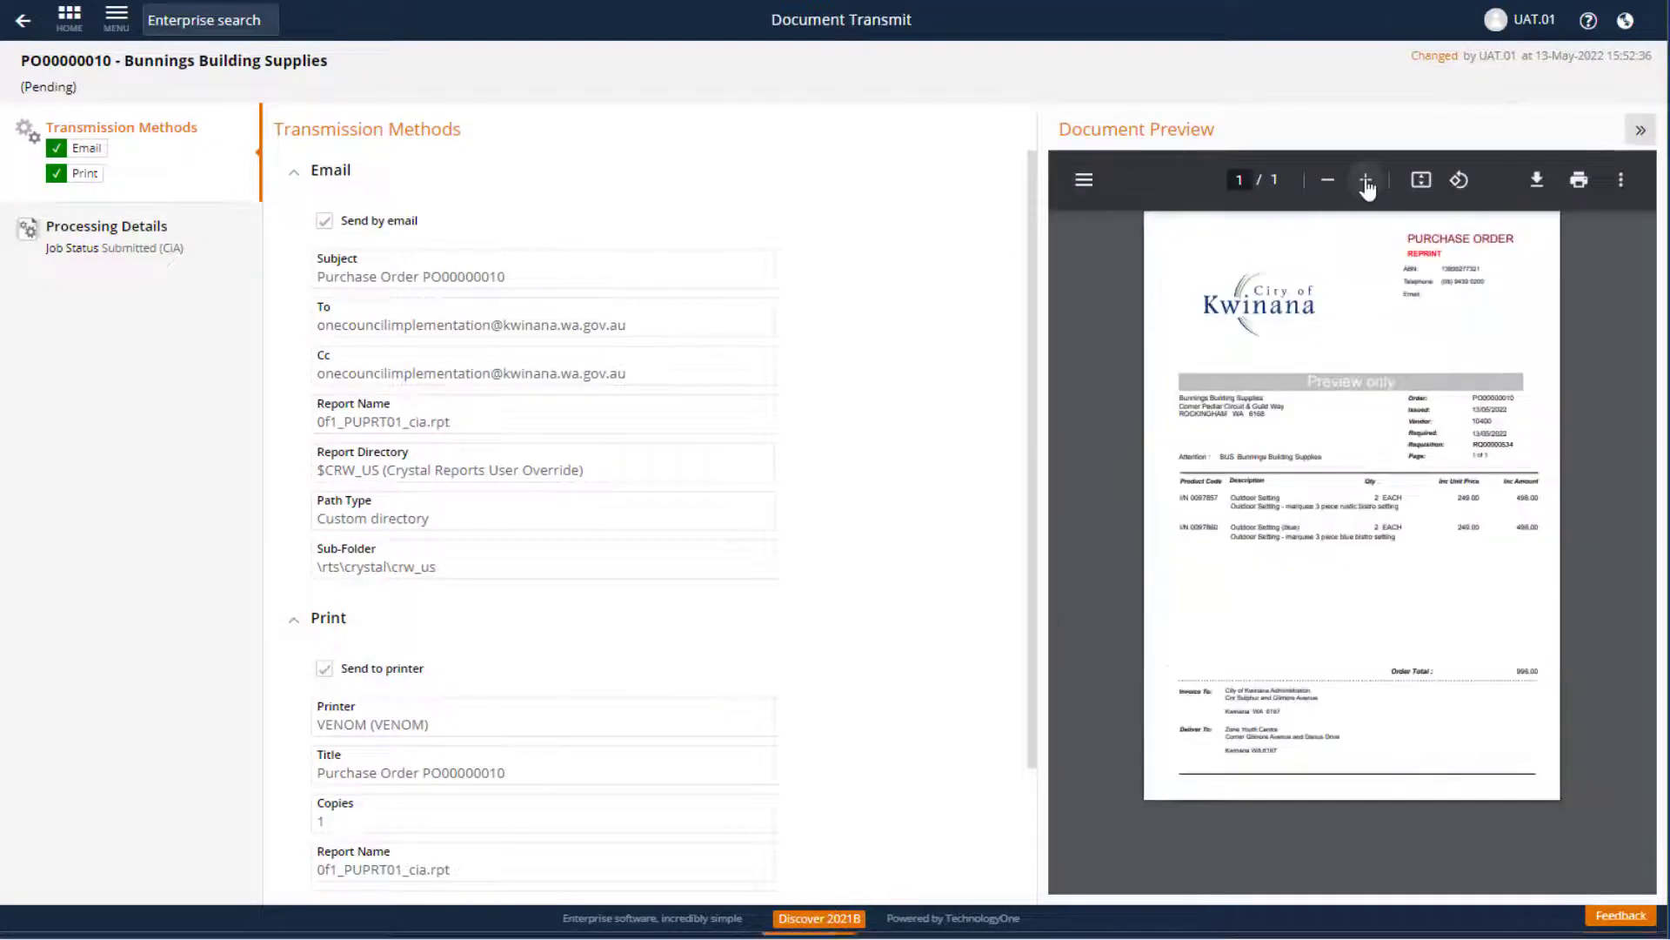
click(1365, 181)
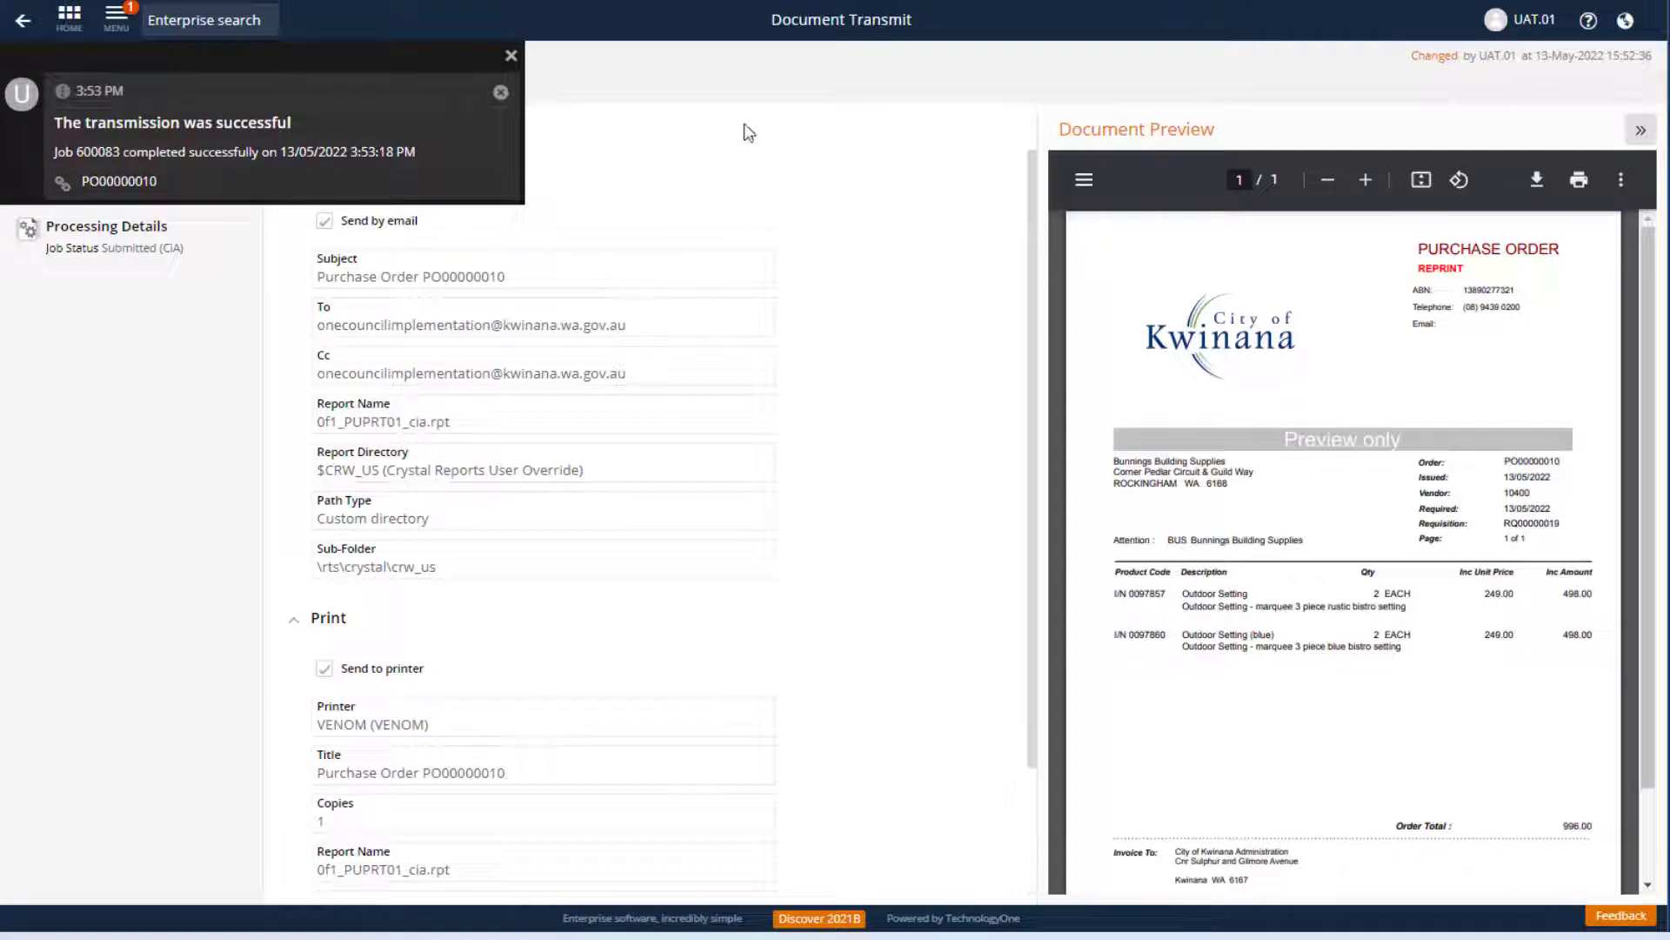
click(513, 57)
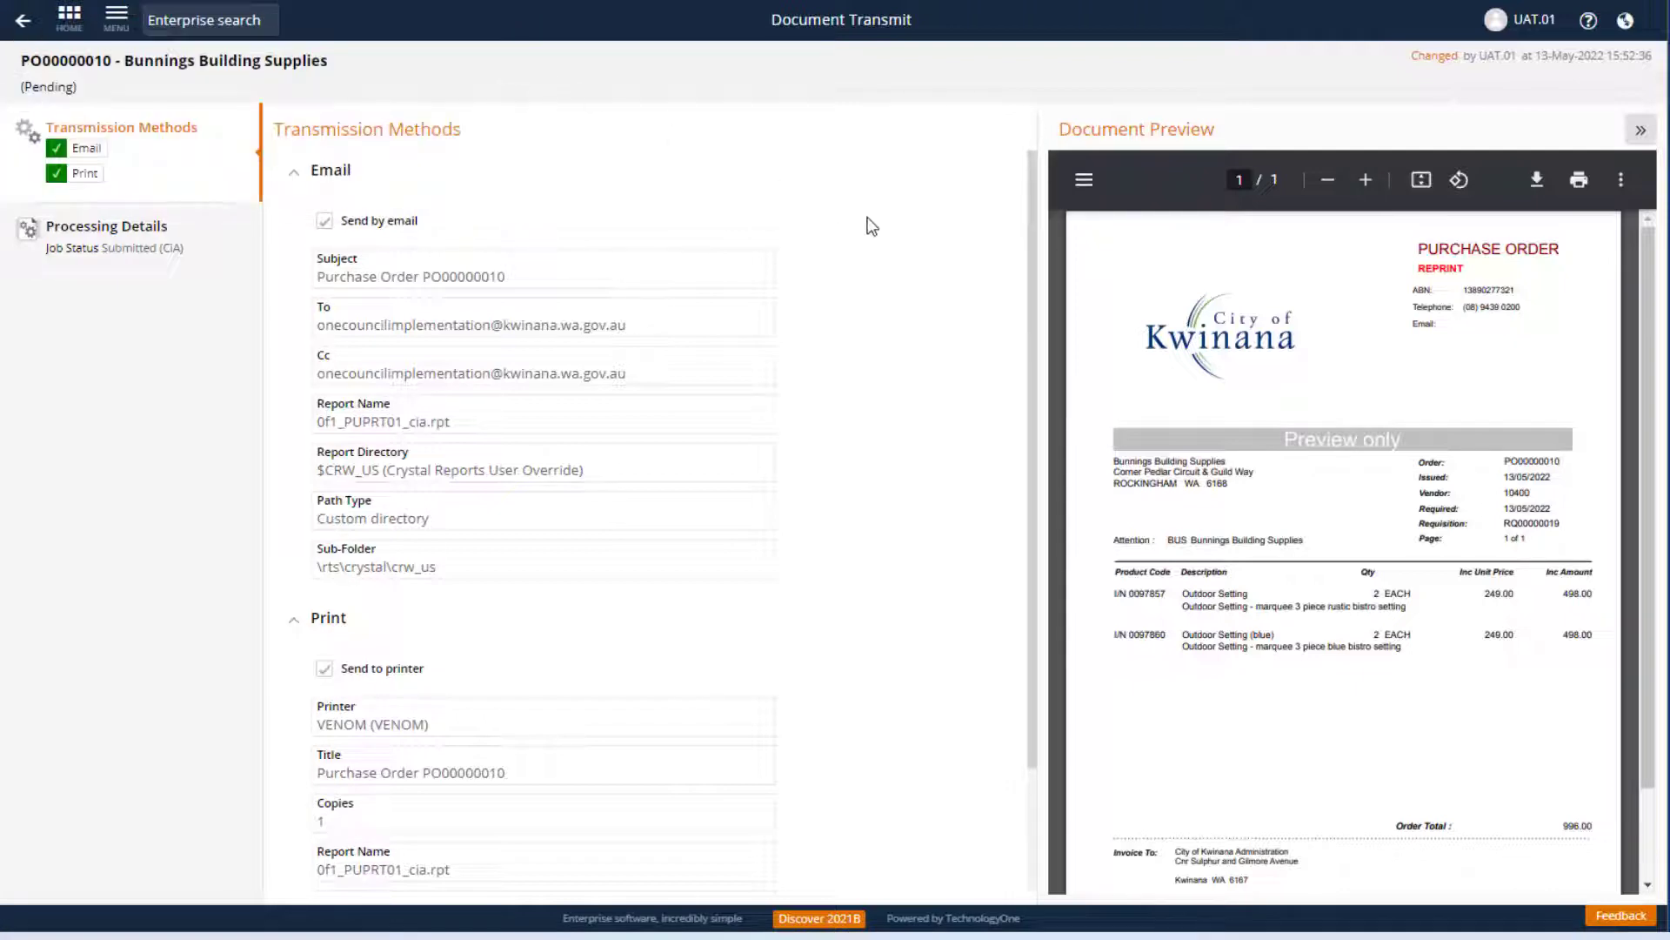
click(22, 20)
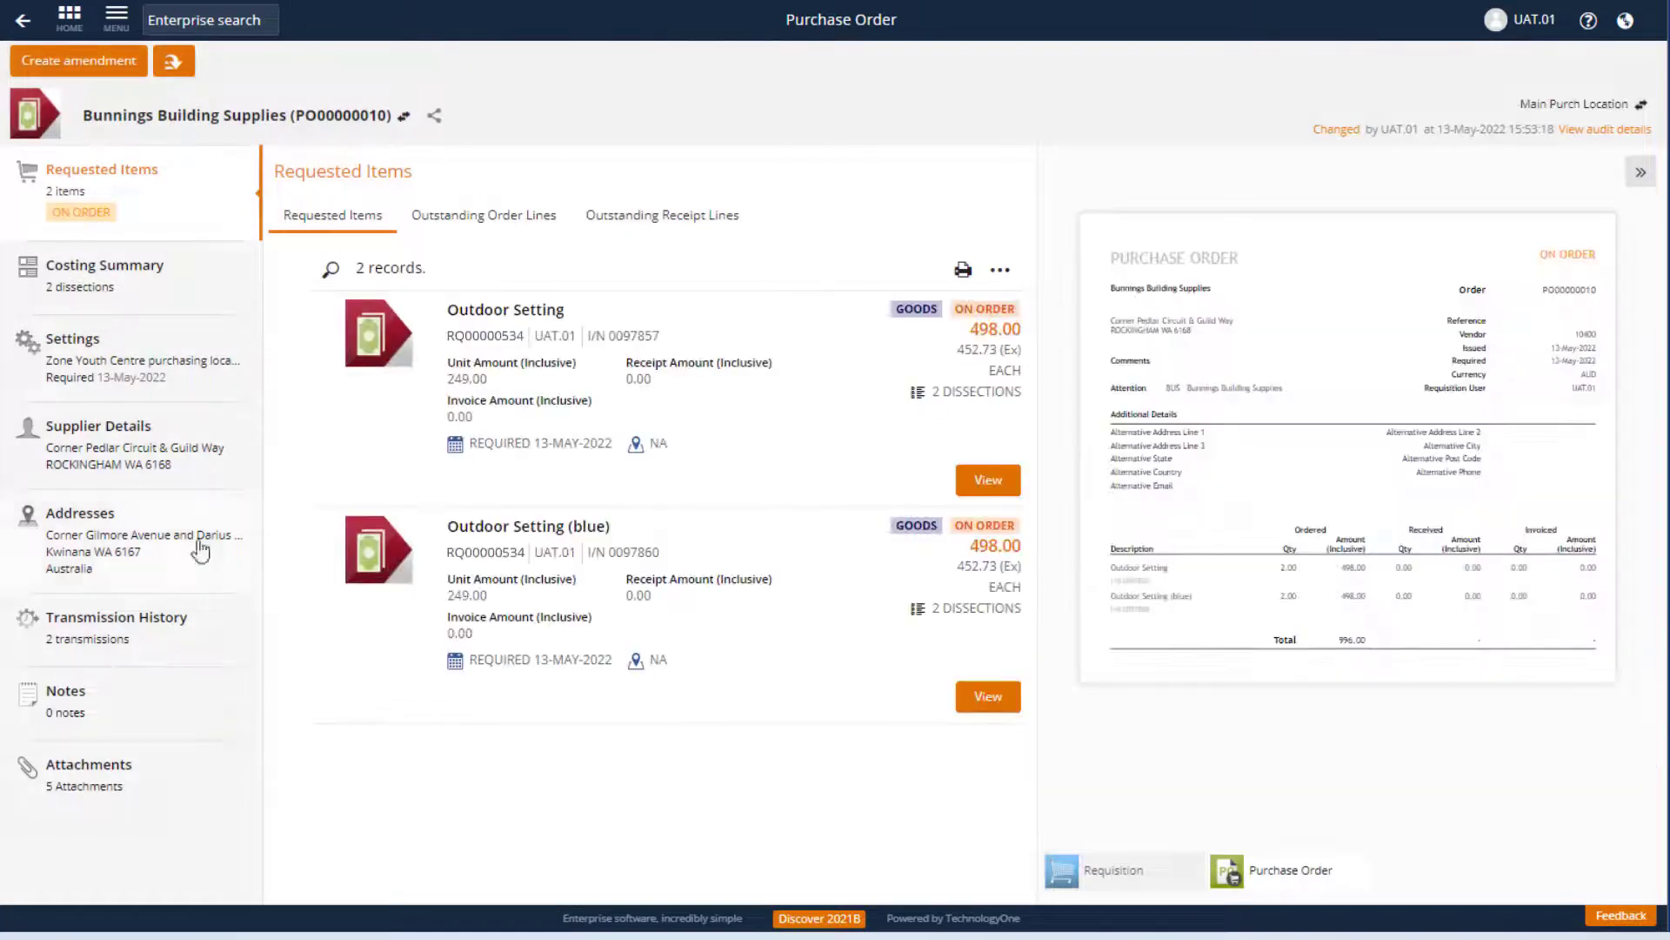
Step: Review the purchase order's transmission history, return to My Purchase Orders and show the order's available actions
click(111, 637)
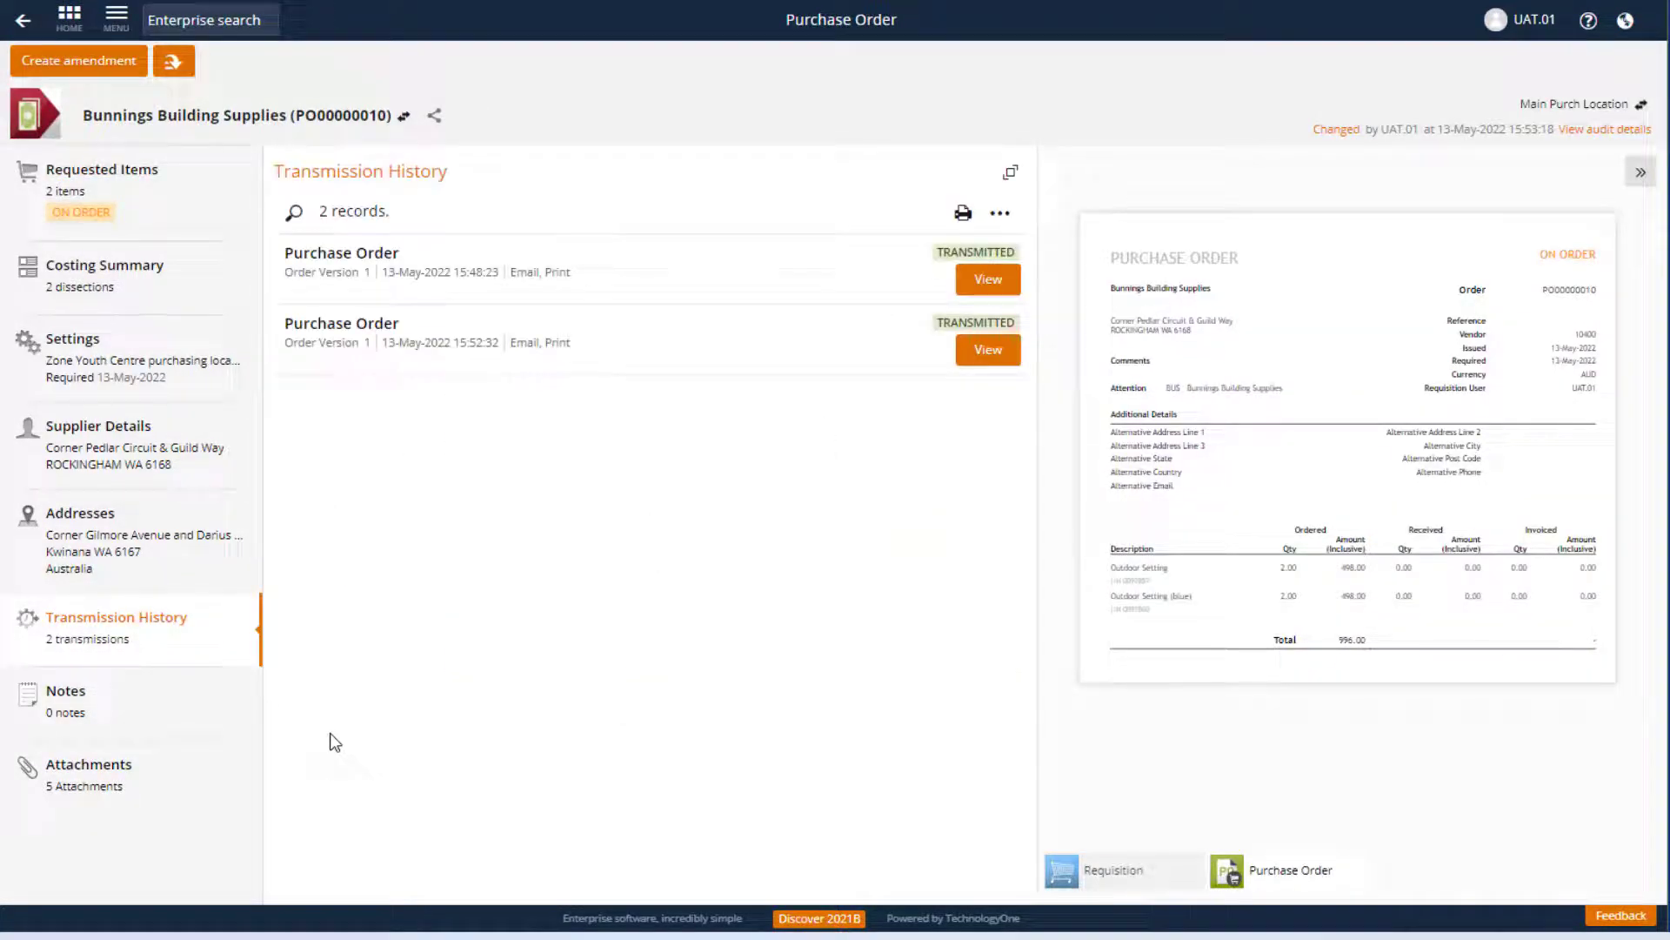
click(24, 24)
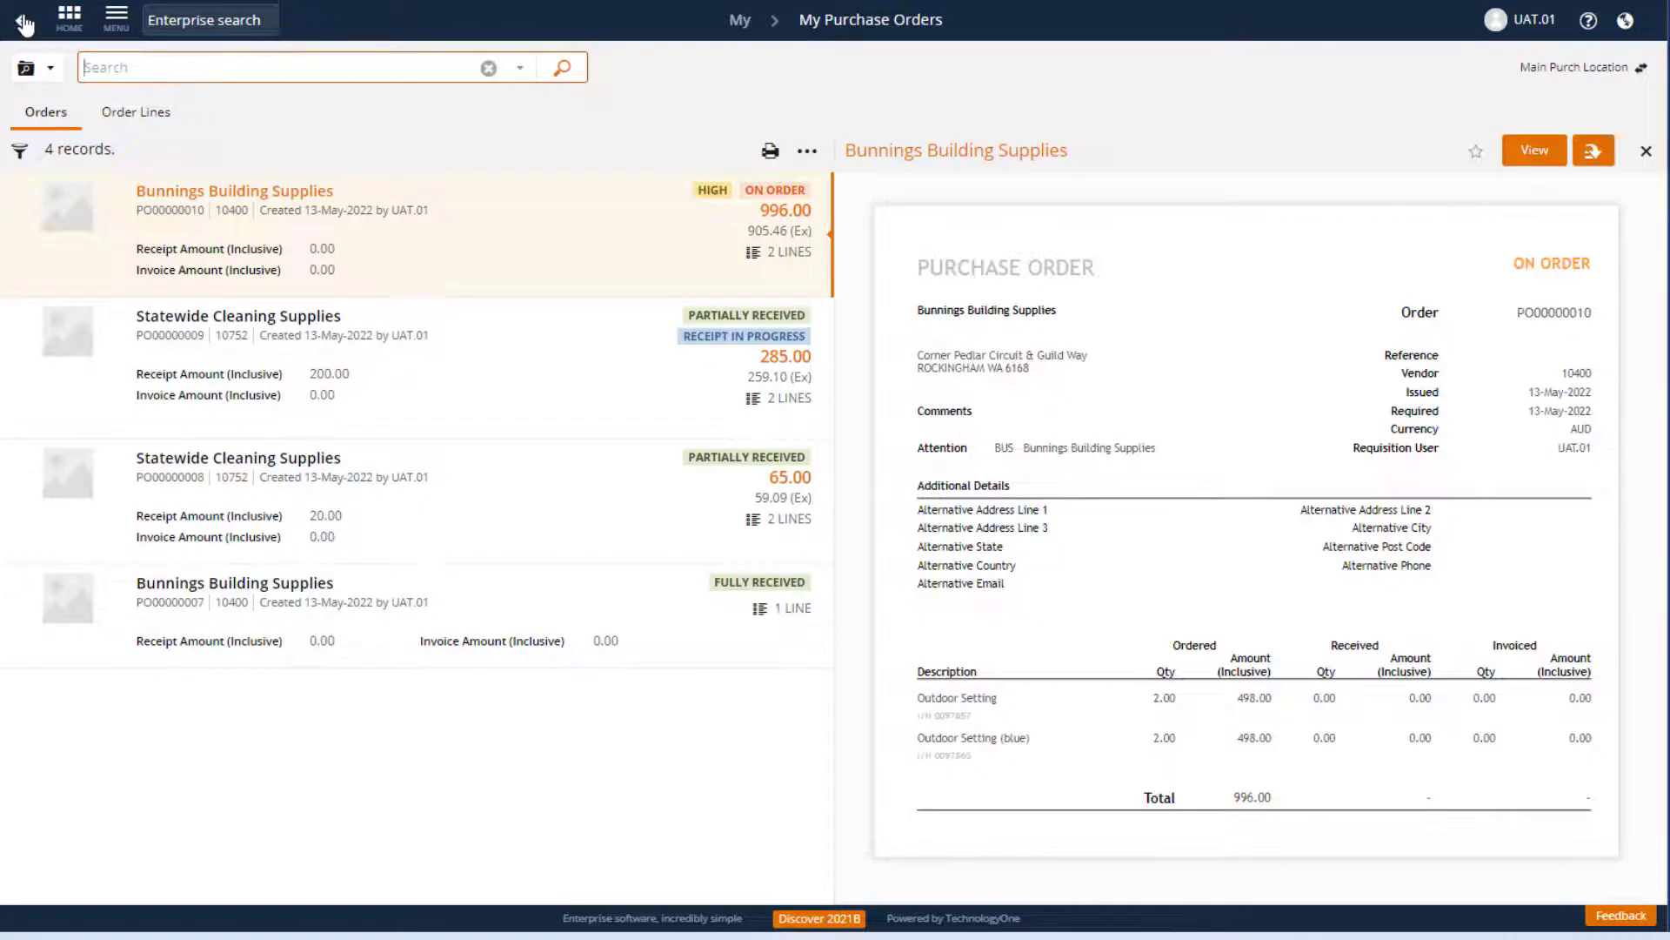
click(1593, 150)
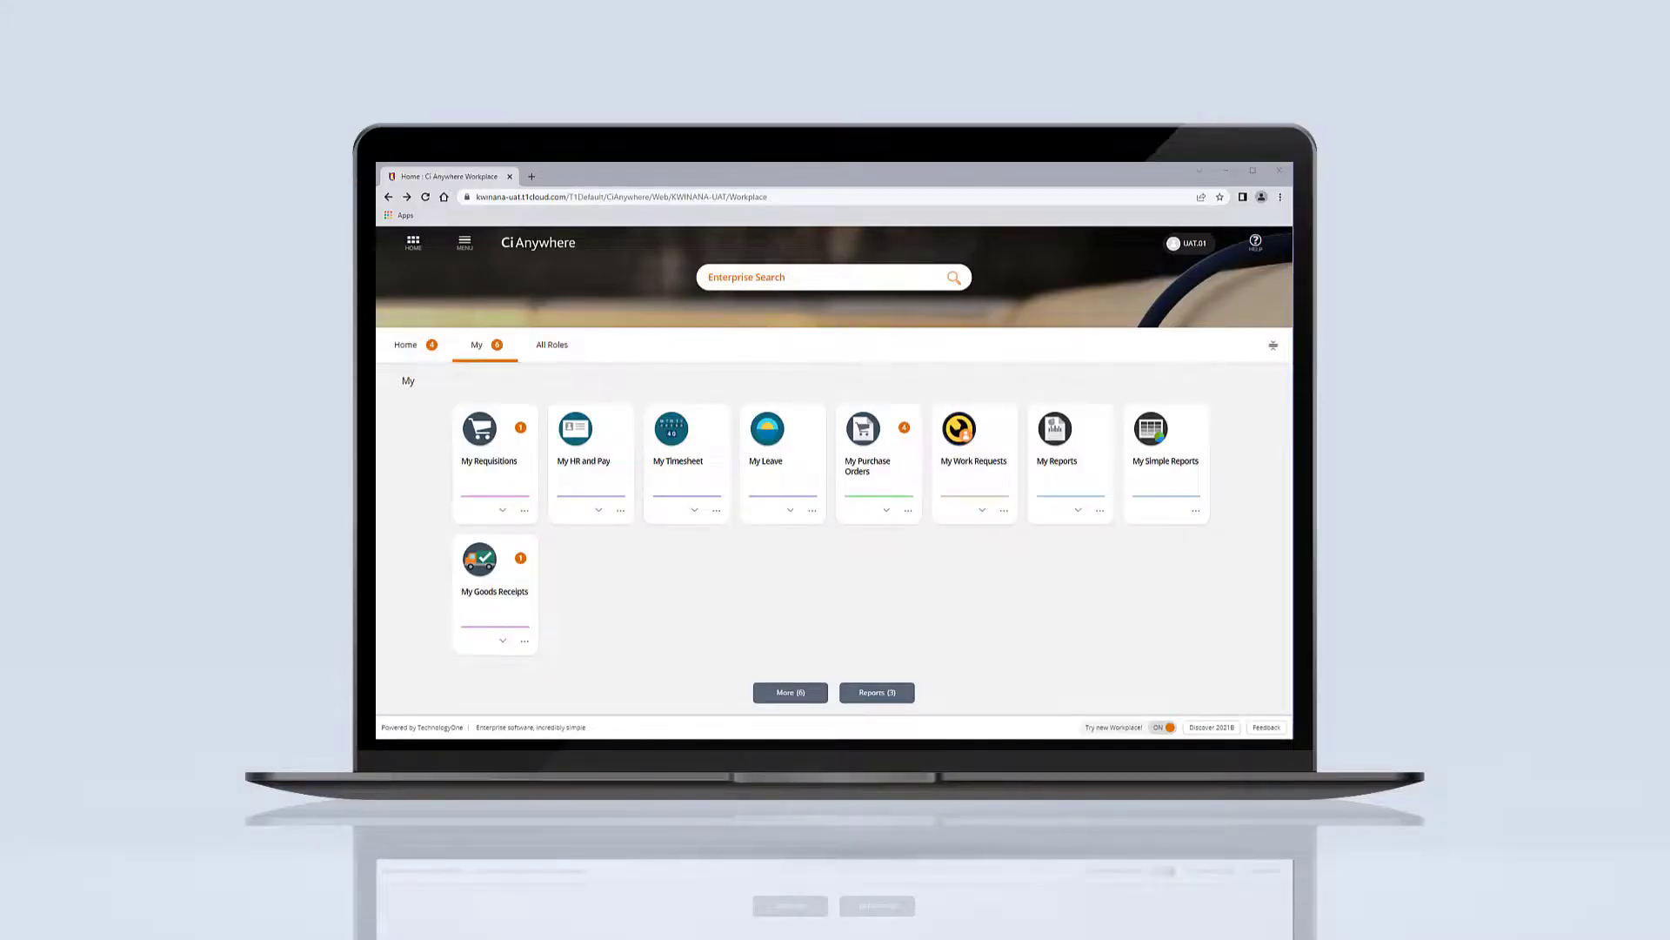
Step: Open the on-order Bunnings Building Supplies purchase order from My Purchase Orders and start receiving its order lines
click(883, 468)
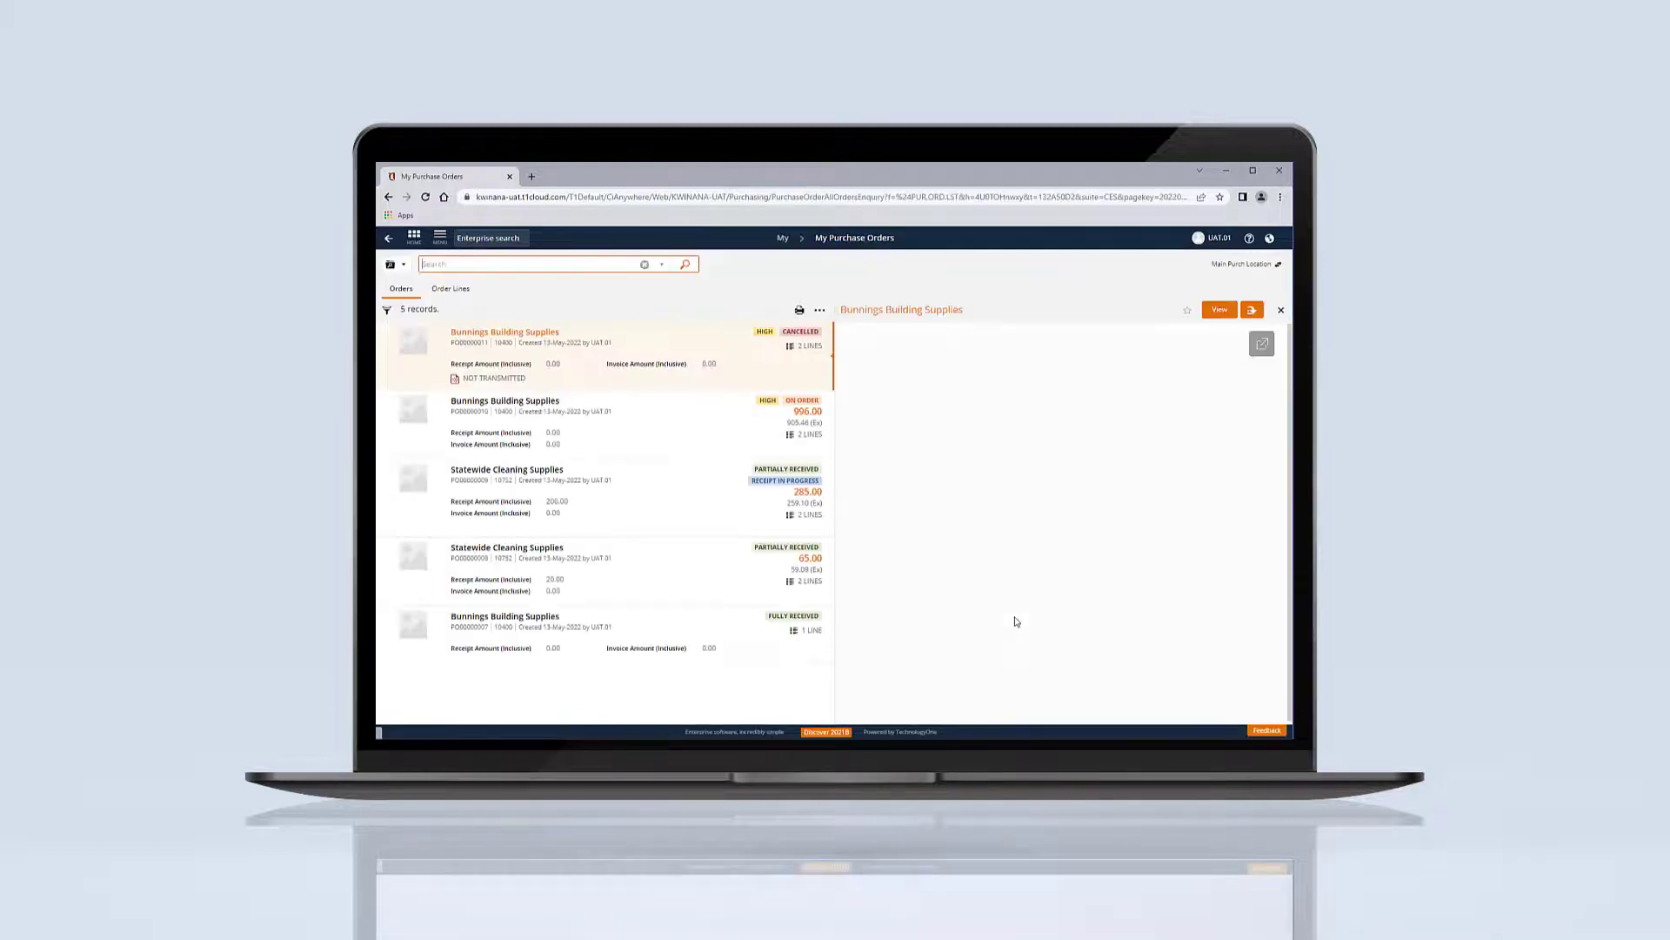
click(740, 426)
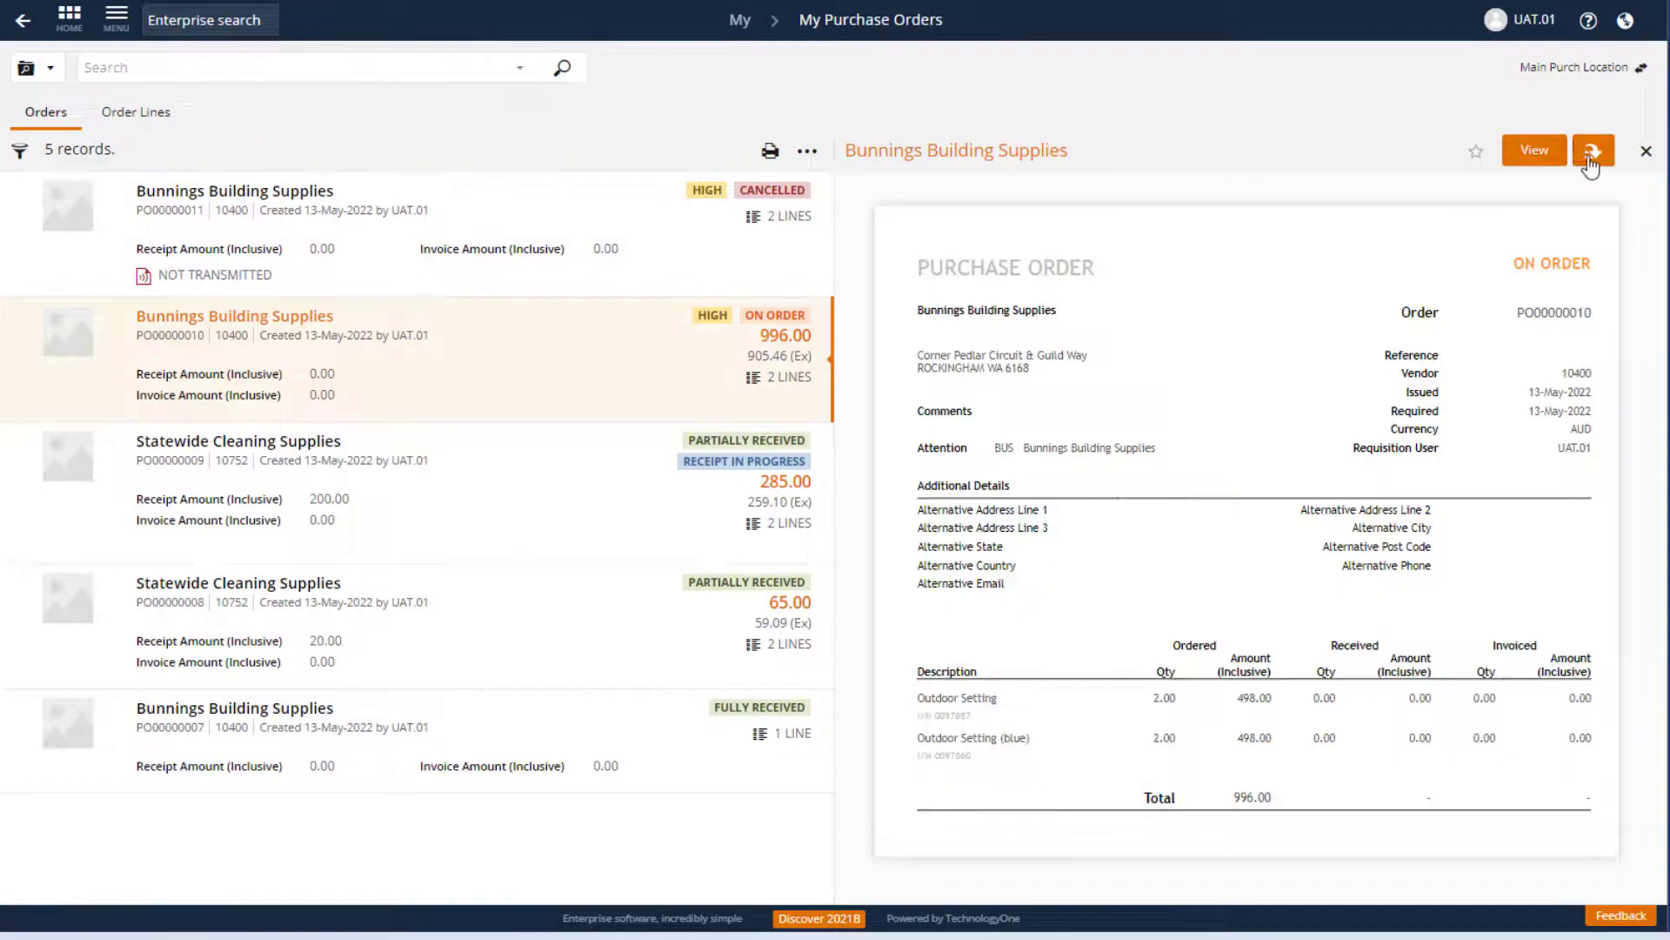
click(1534, 151)
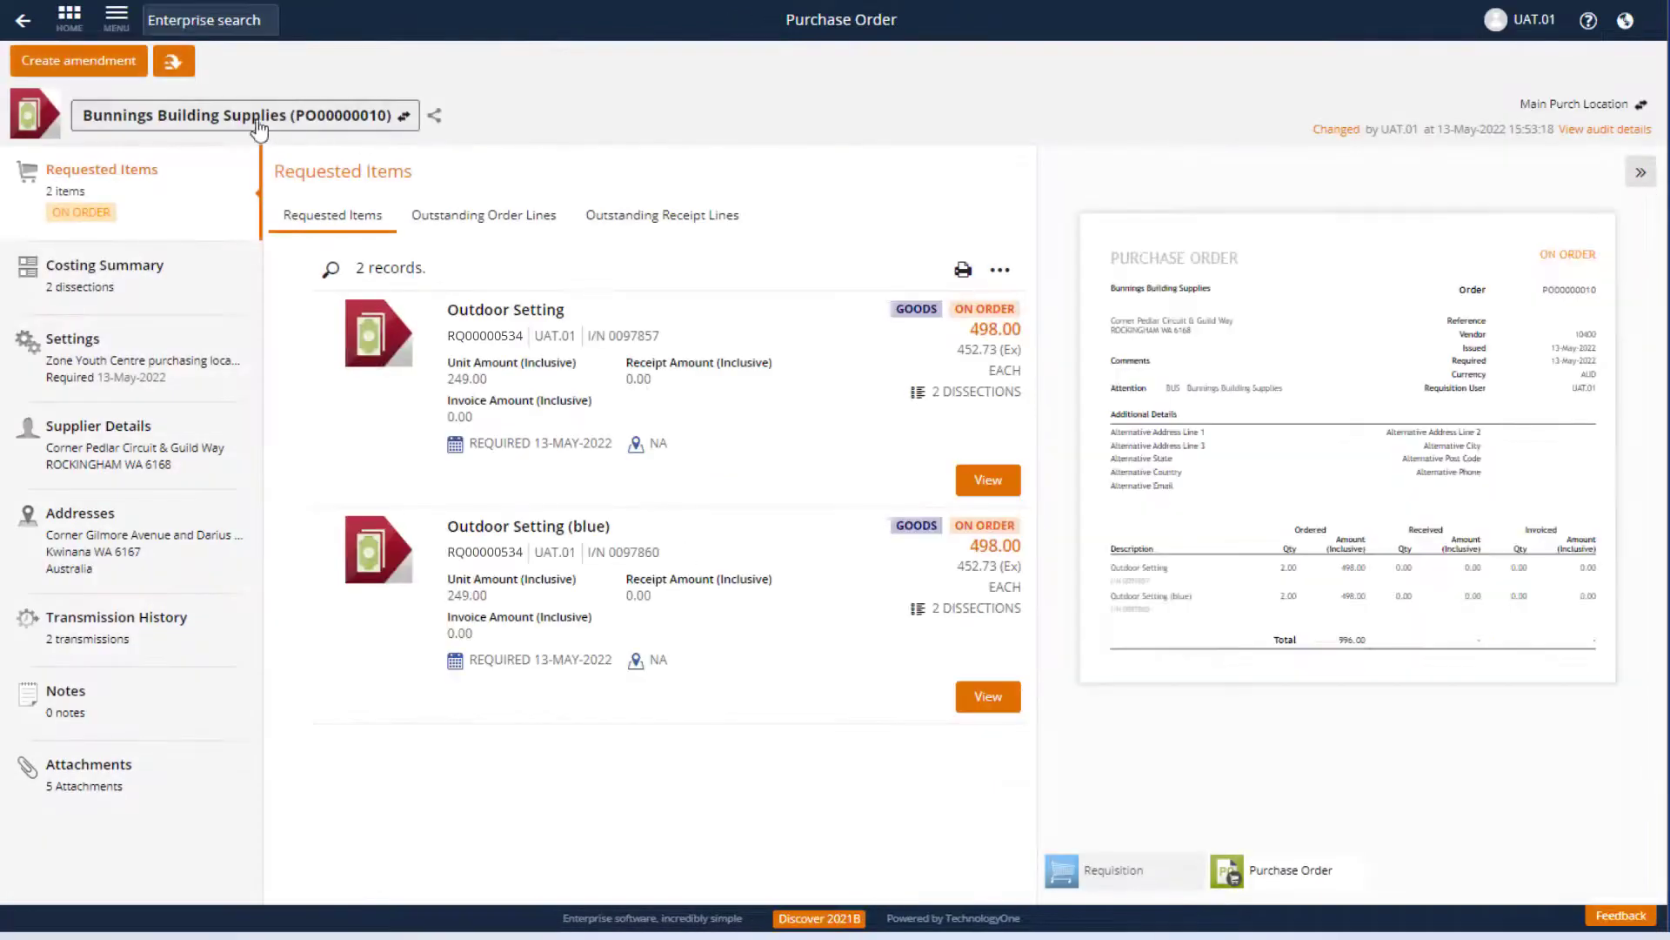
click(173, 61)
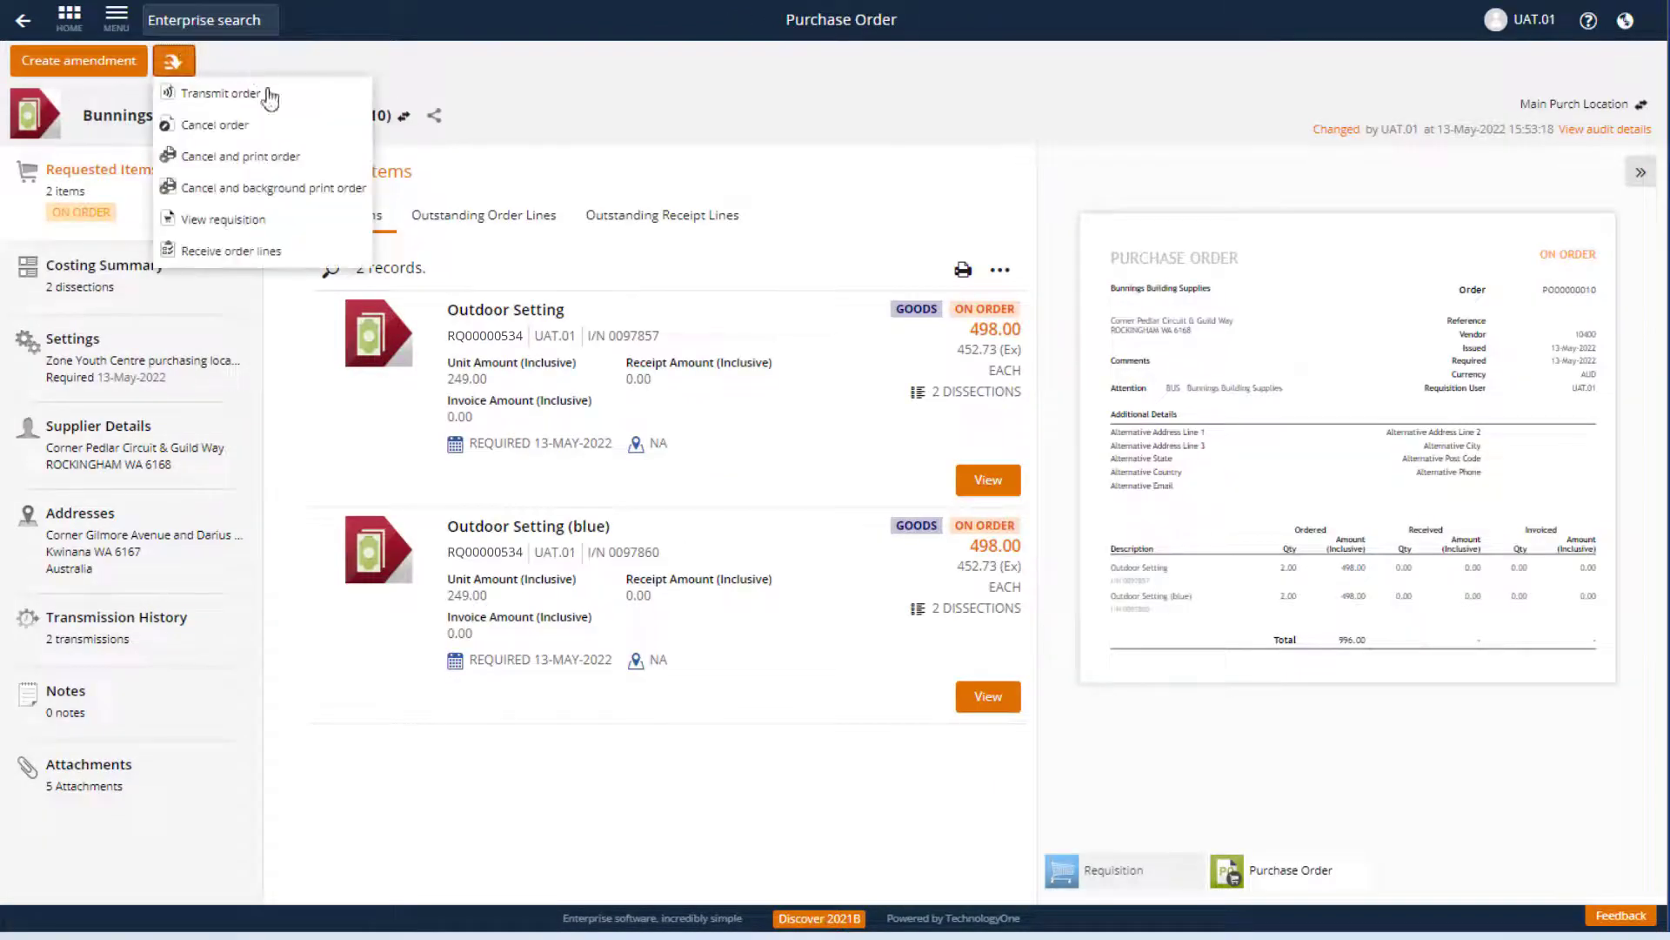
click(306, 254)
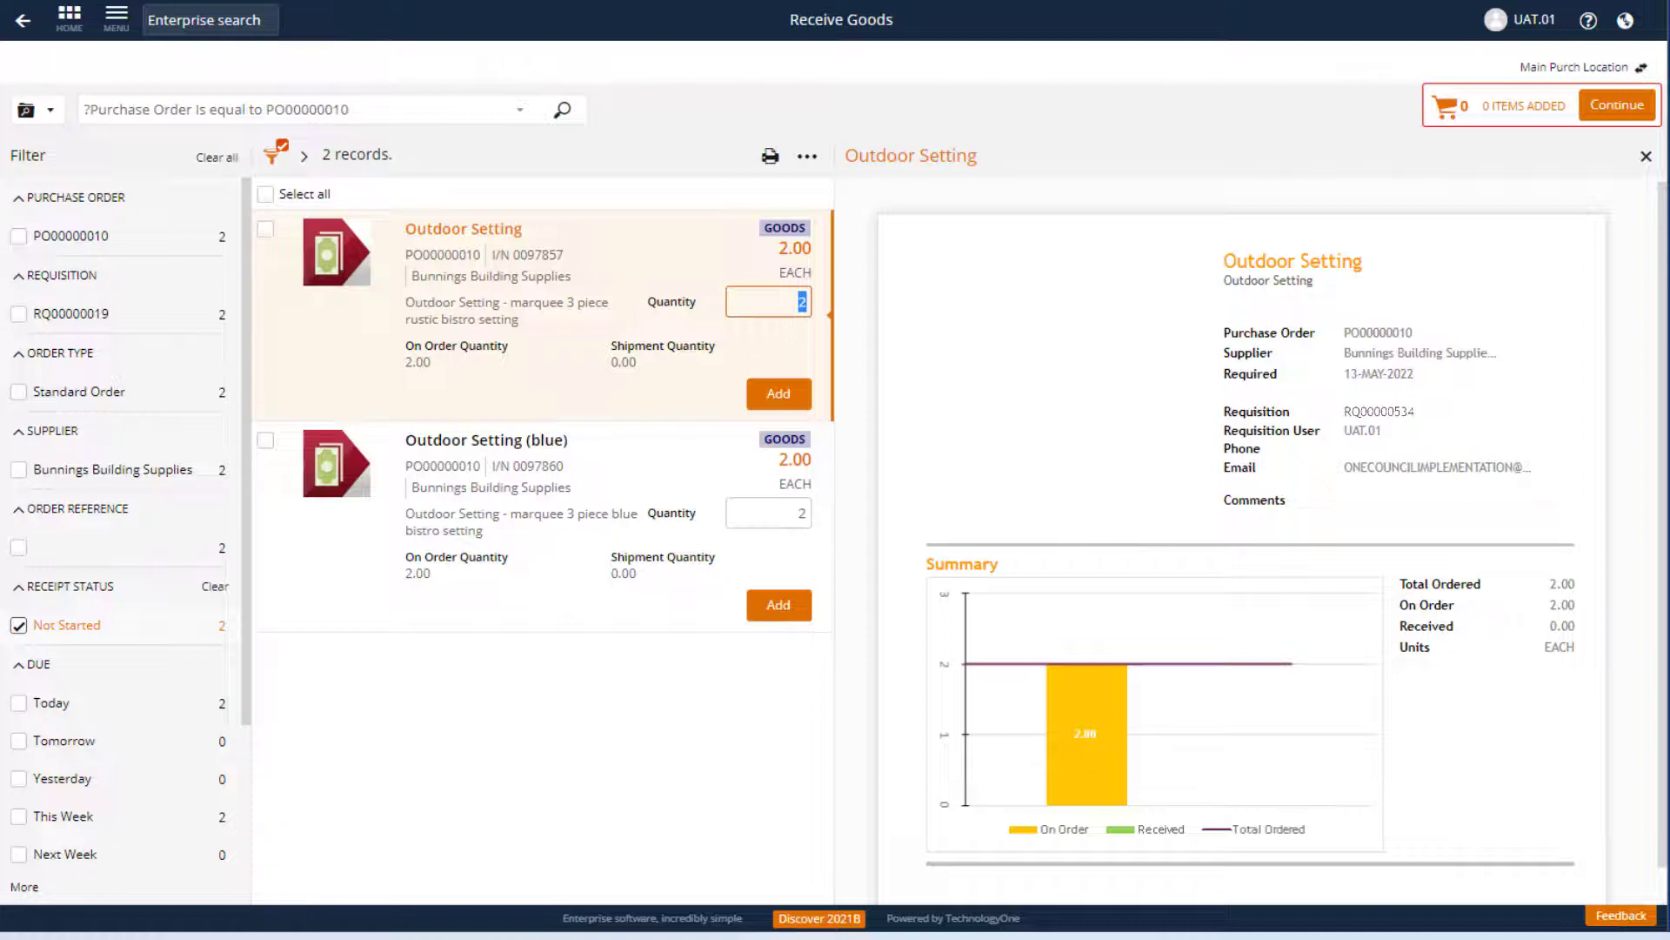
Step: Add Outdoor Setting (blue) to the goods receipt with a quantity of 1 and clear all list filters
click(793, 520)
text(1)
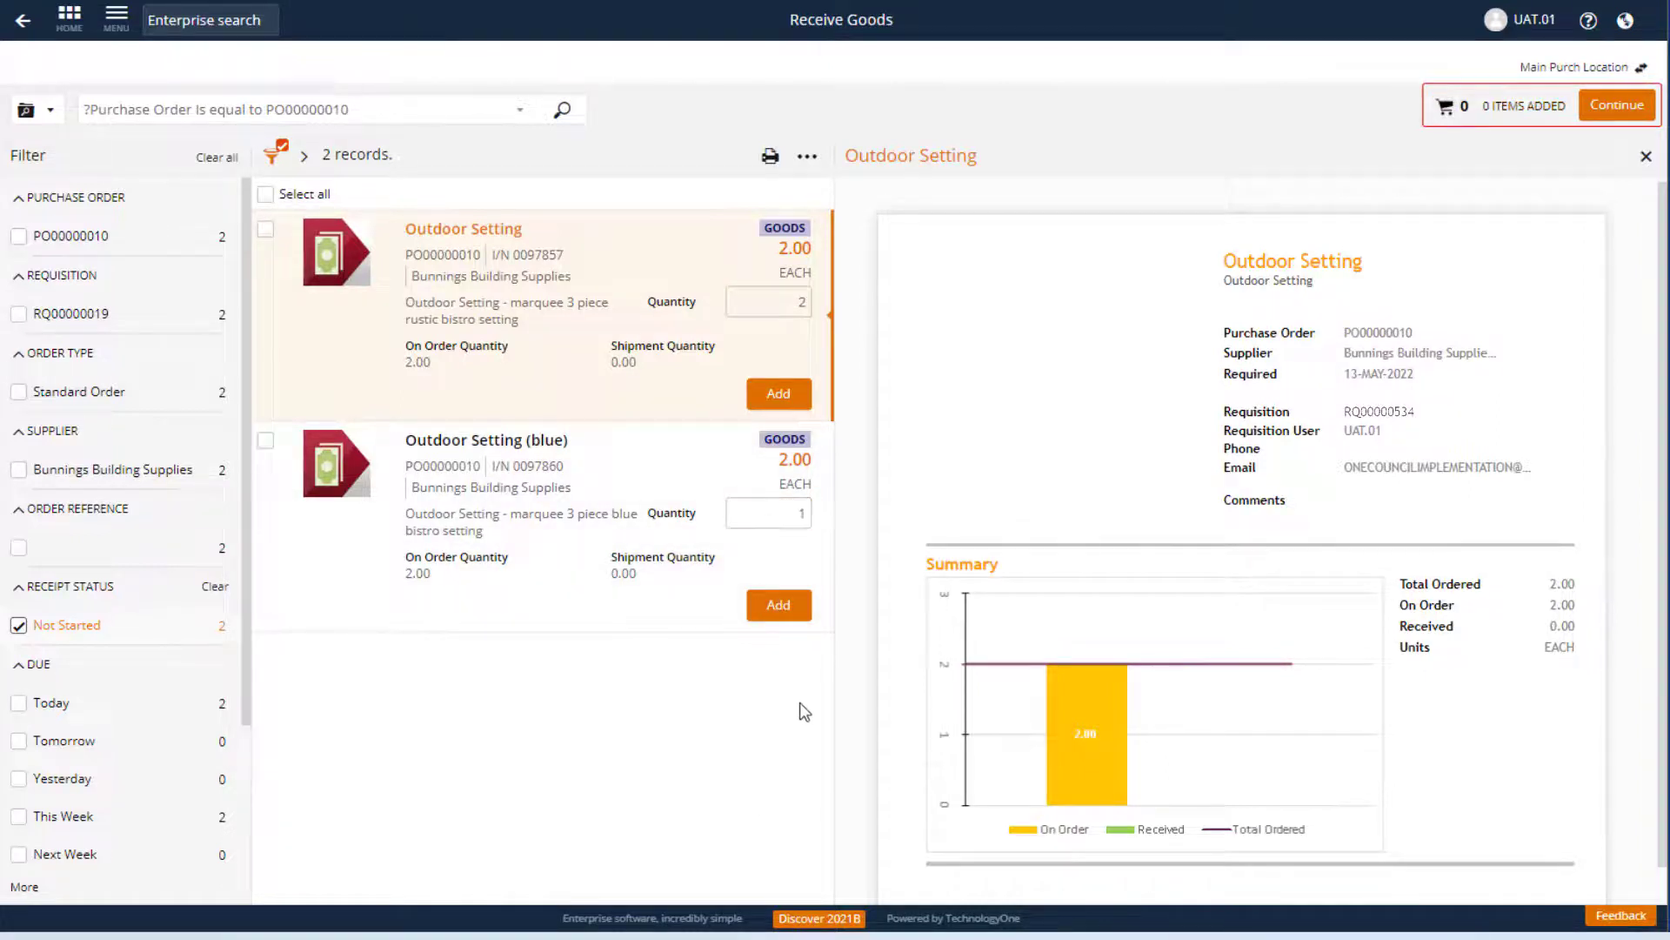
click(796, 611)
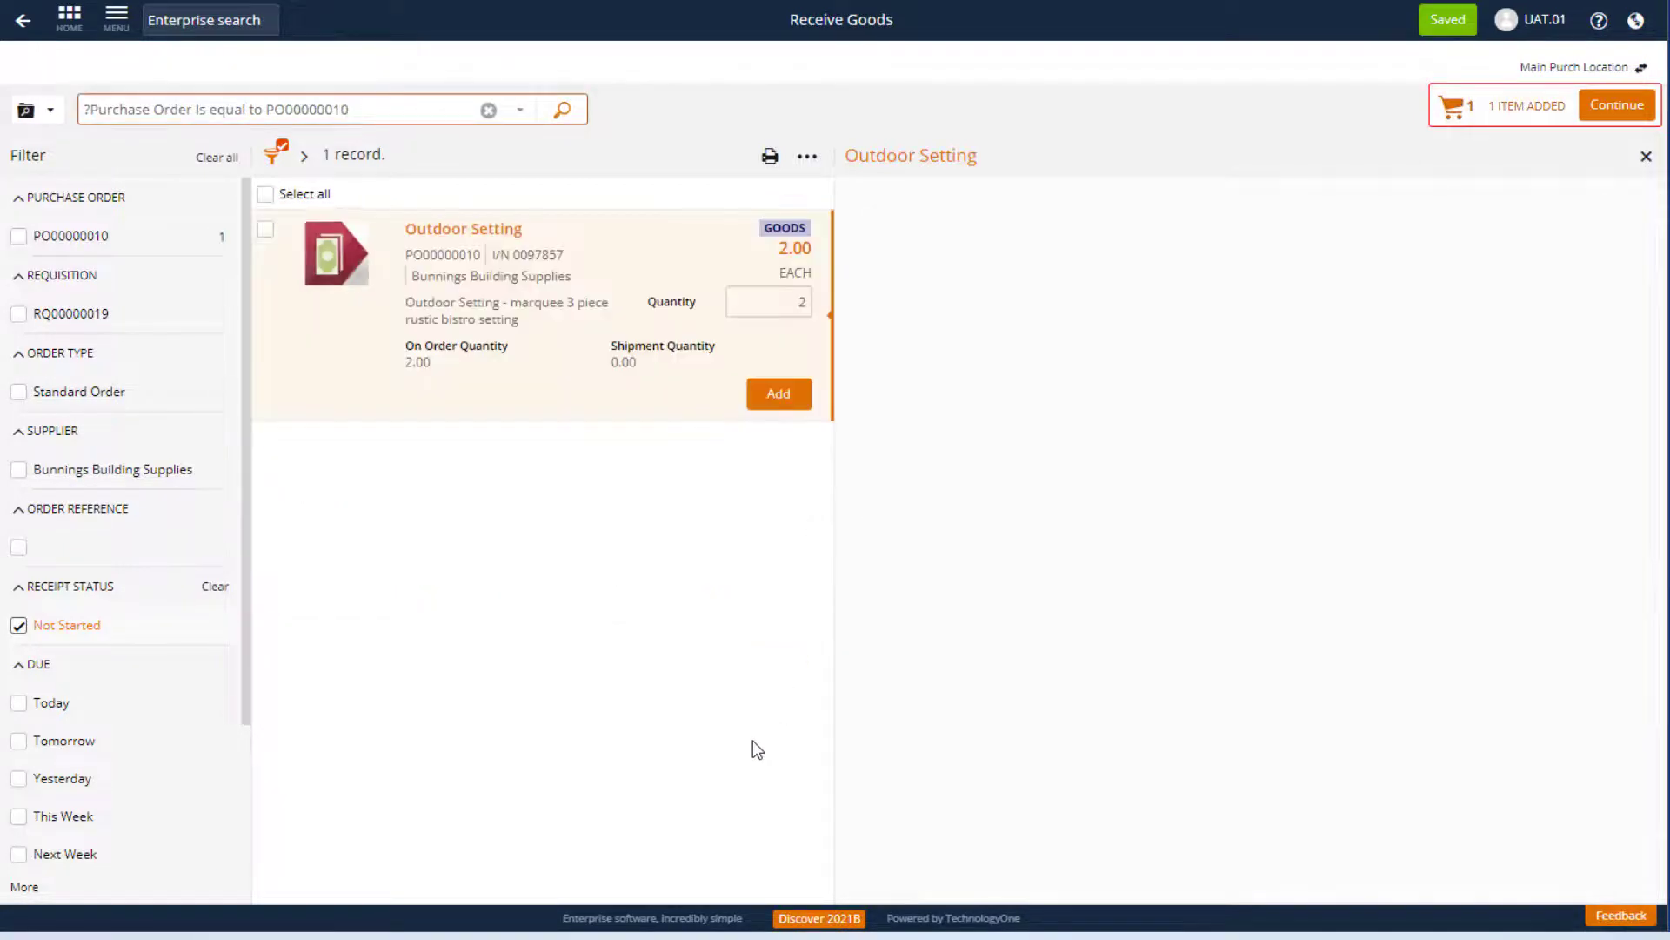
click(229, 161)
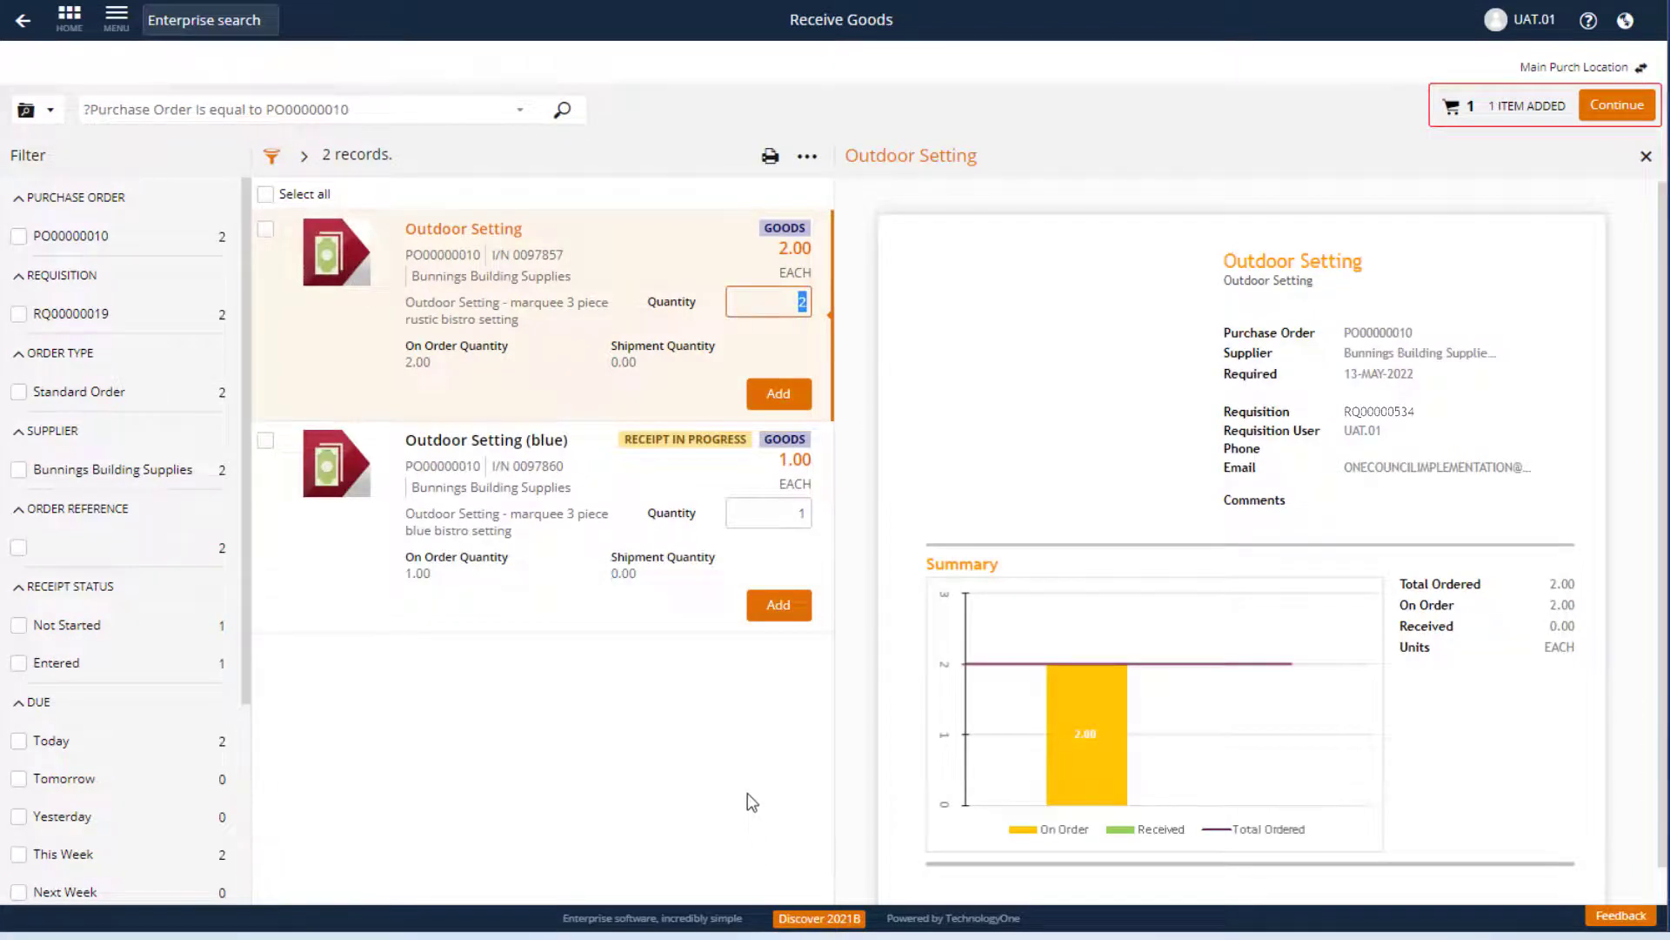
Step: Continue to the goods receipt, check its enlarged document and approve the receipt
click(1605, 106)
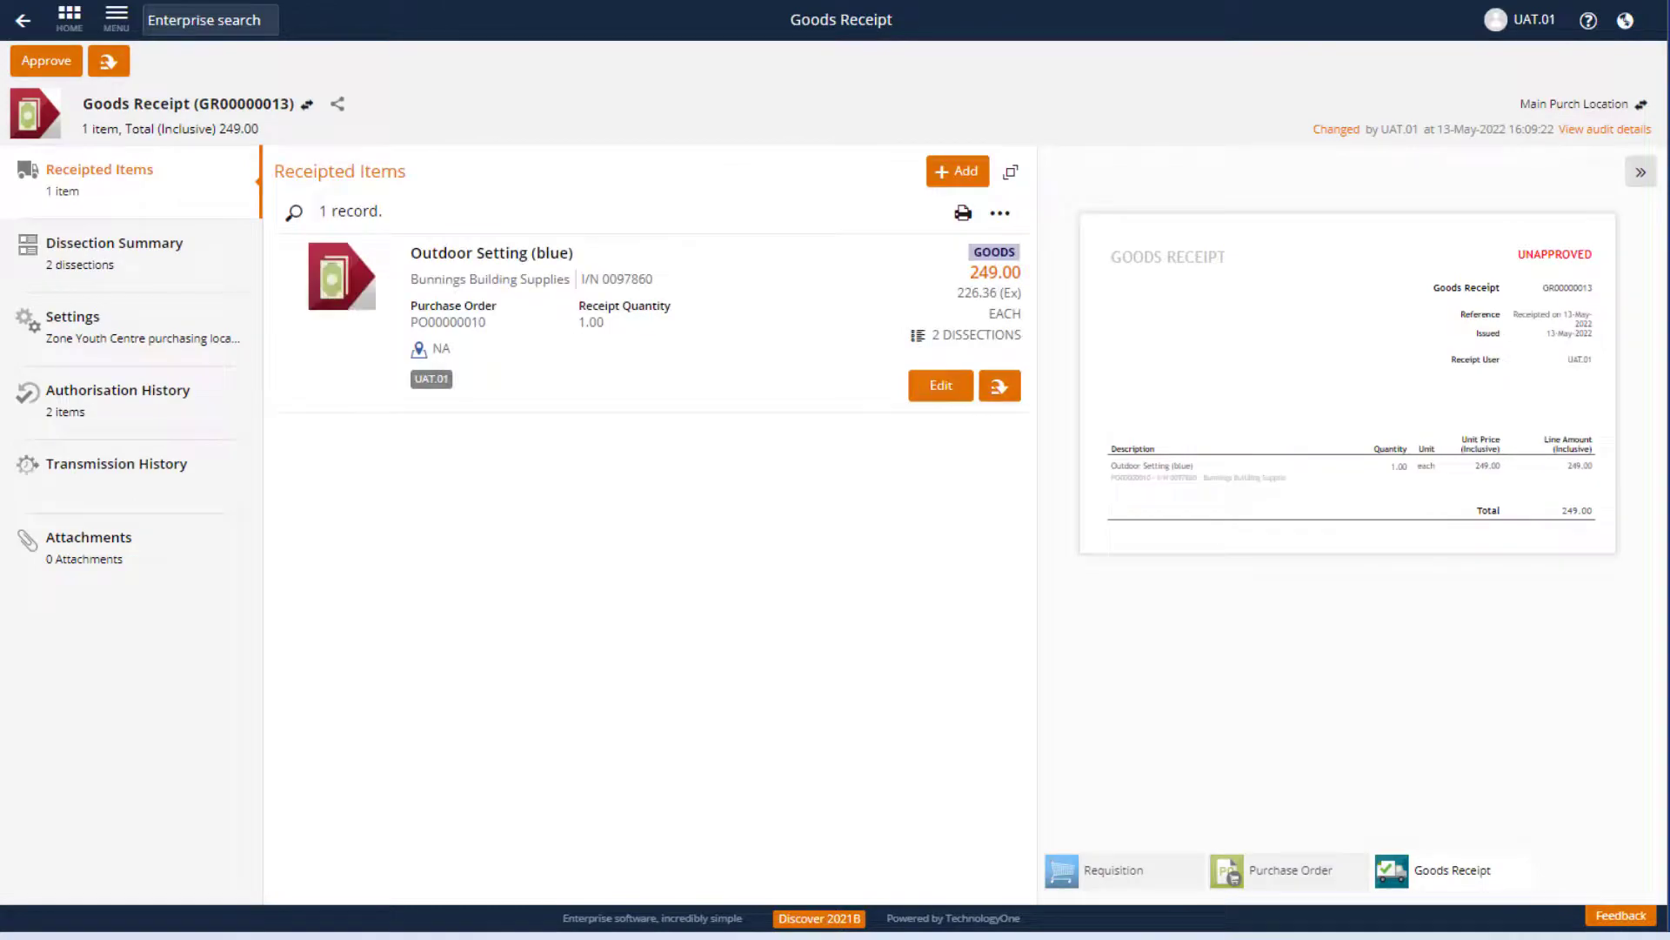
click(1612, 232)
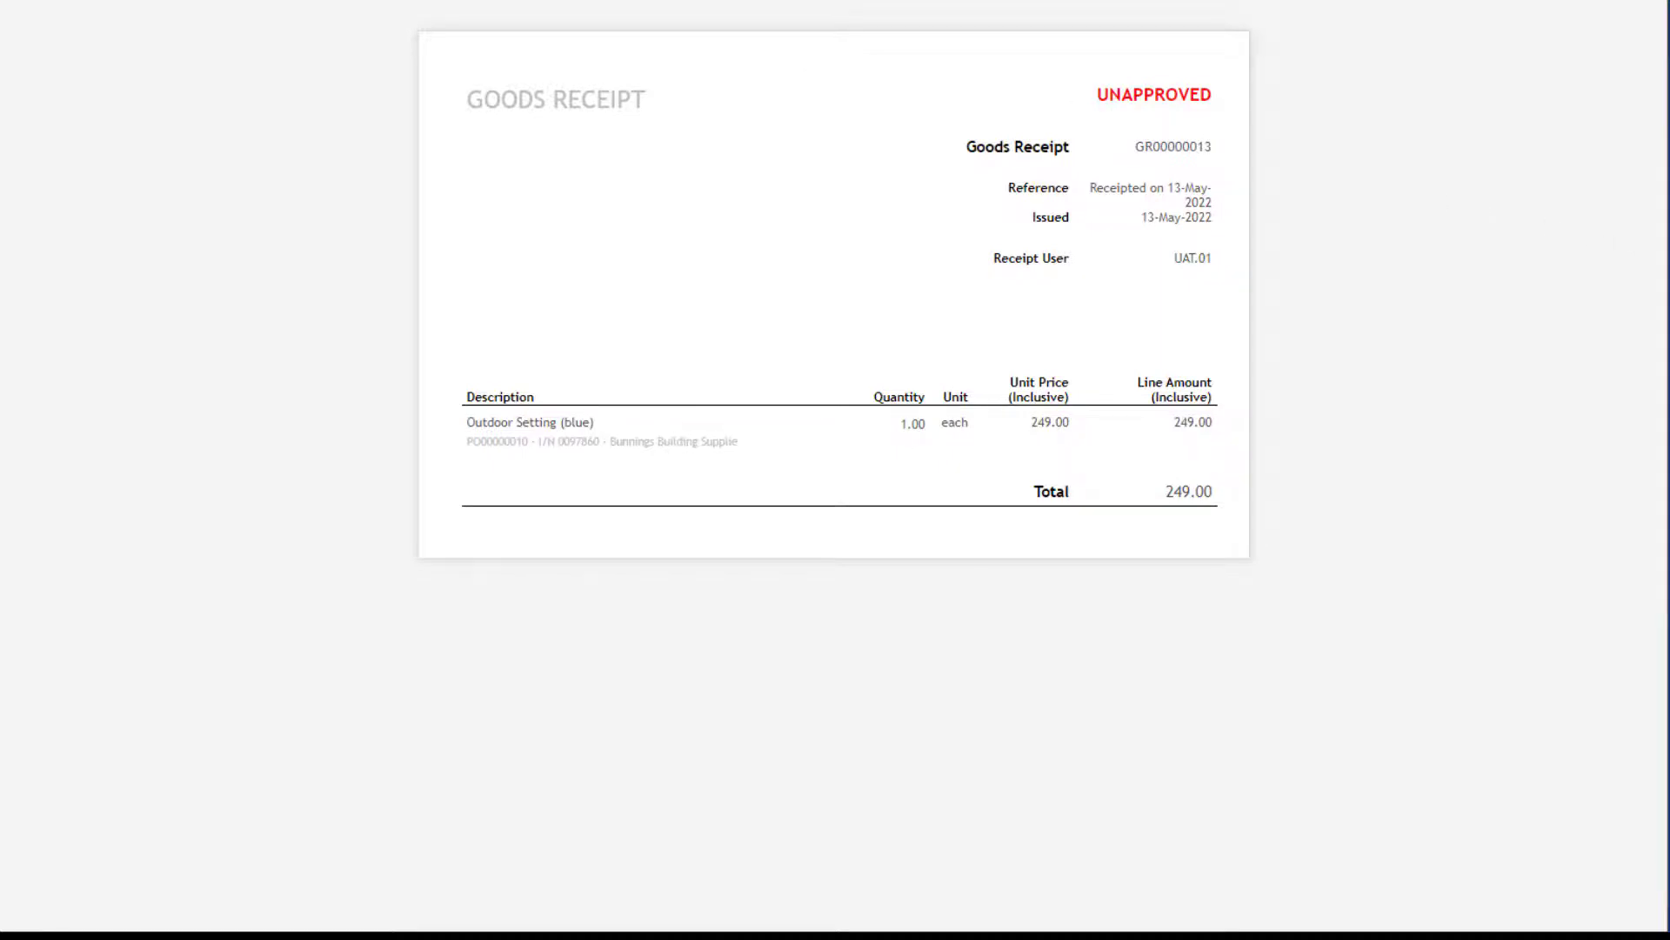
key(ctrl+w)
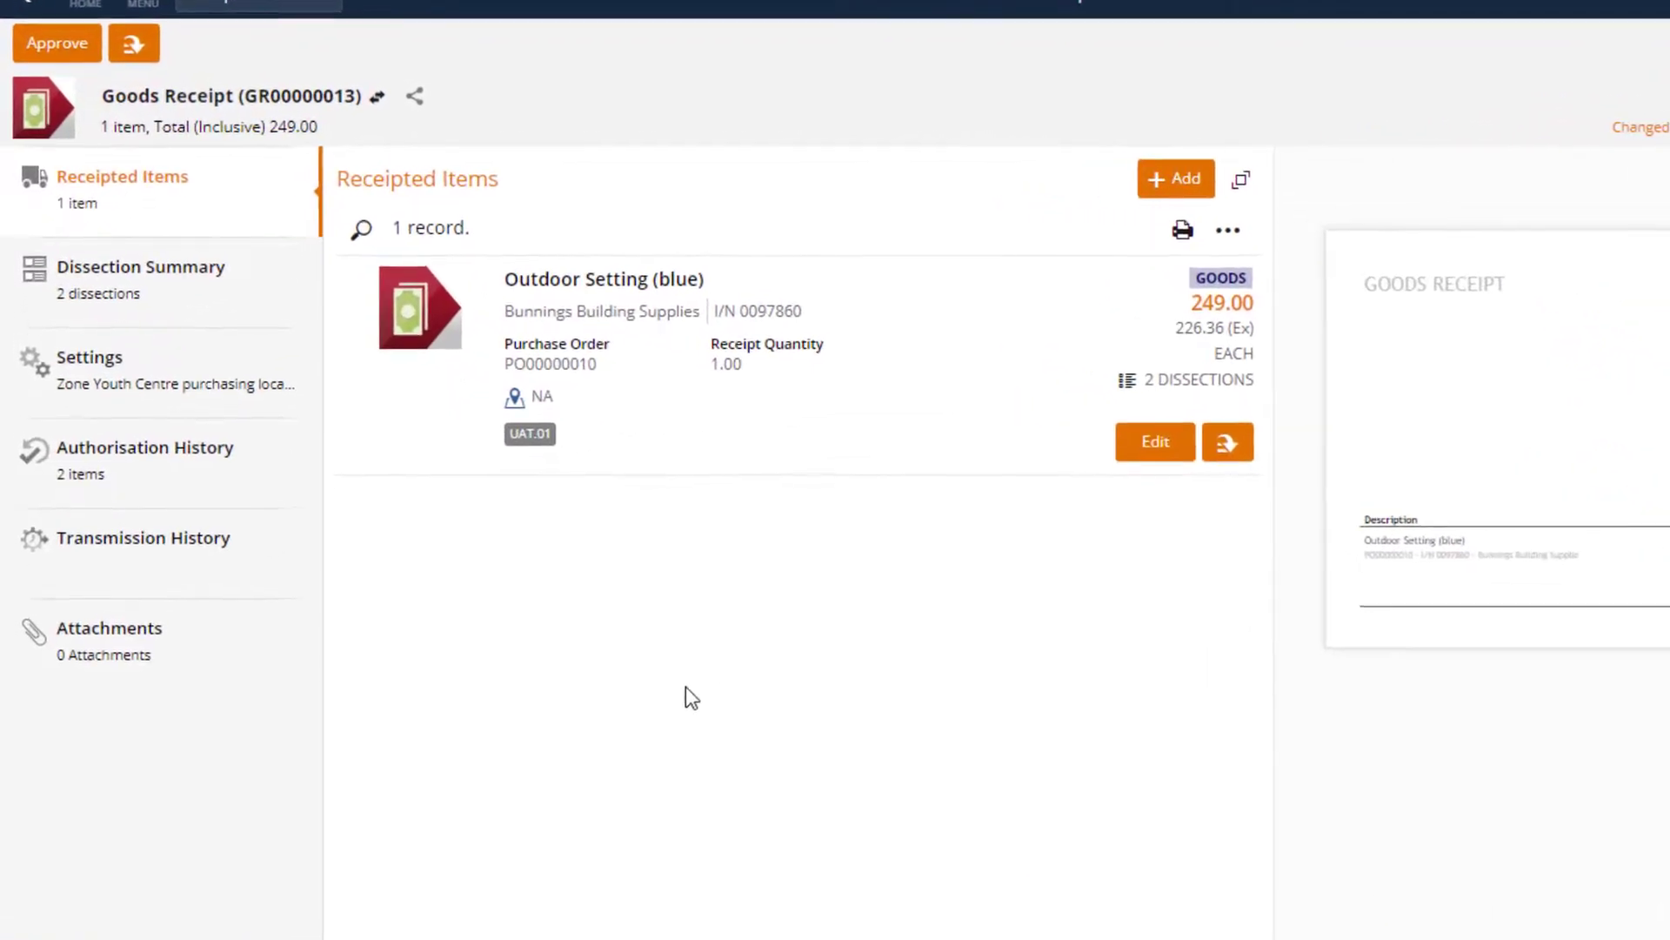
click(54, 42)
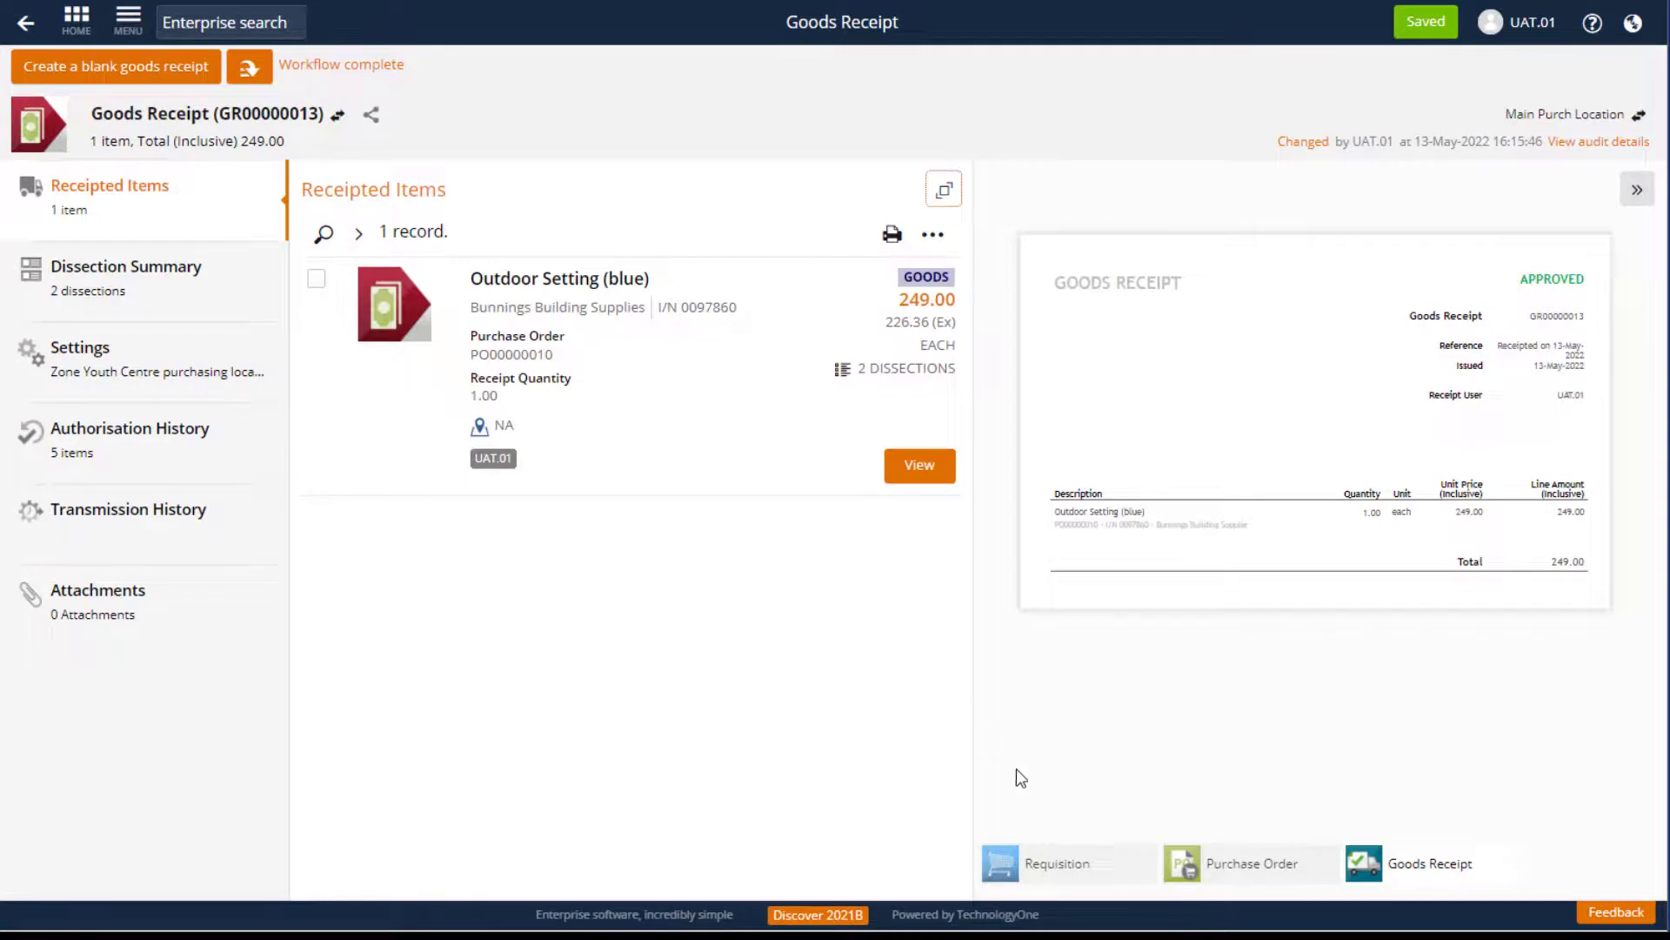
Step: Compare the requisition, purchase order and goods receipt documents linked to the approved receipt
click(1077, 866)
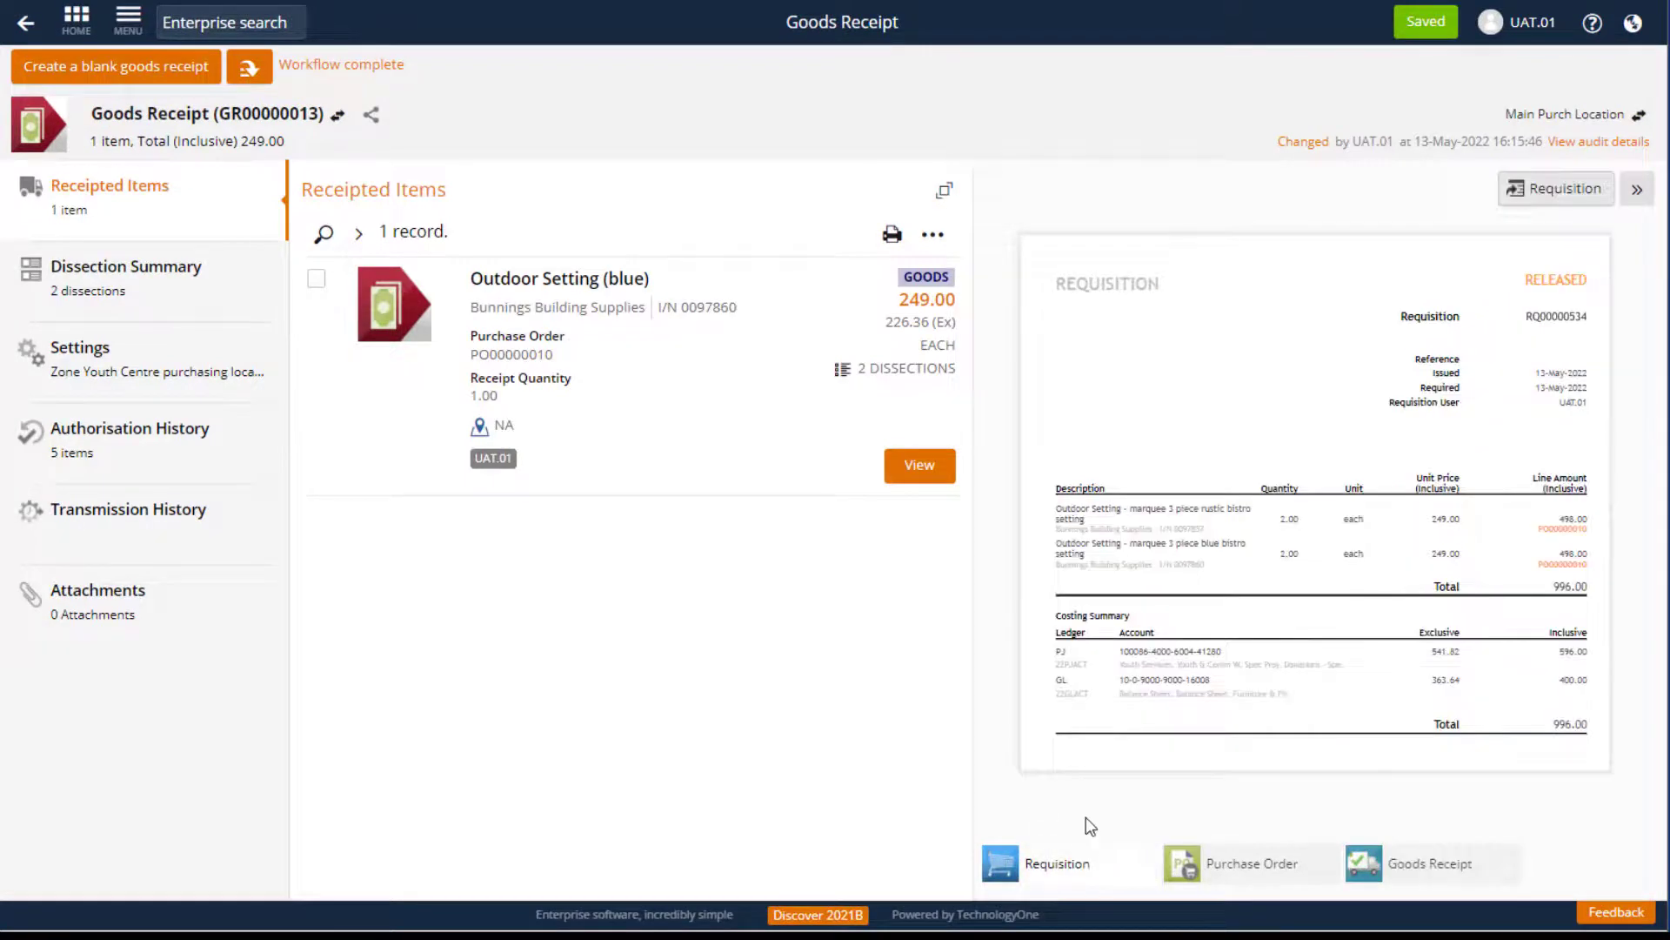
click(1250, 870)
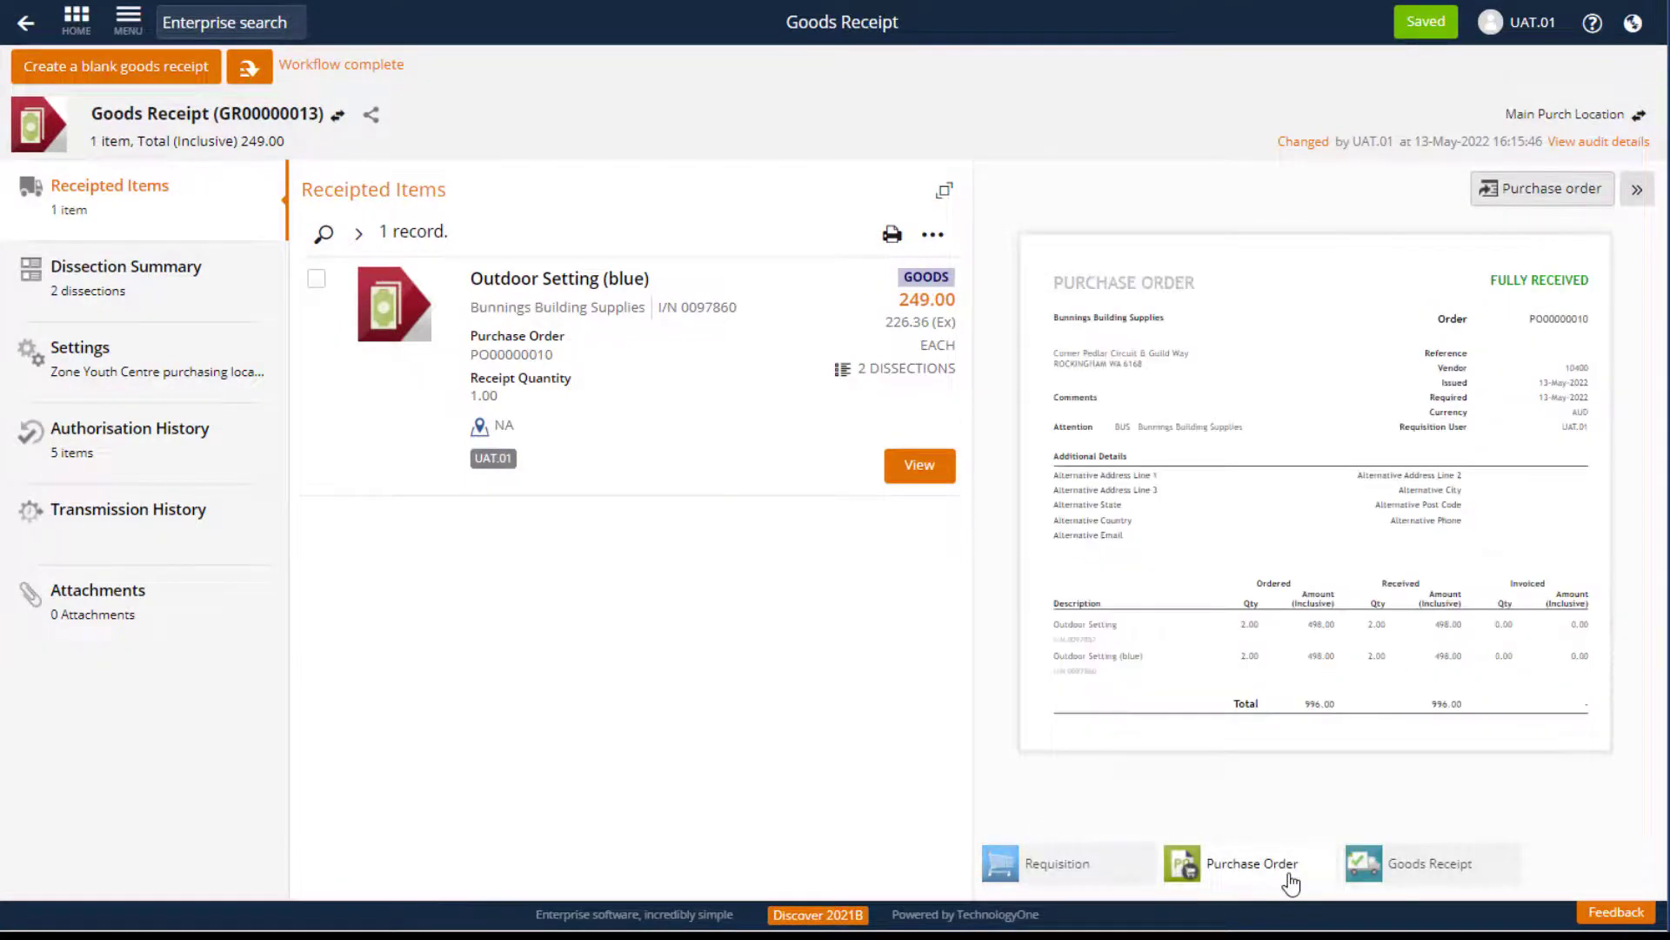
click(1508, 879)
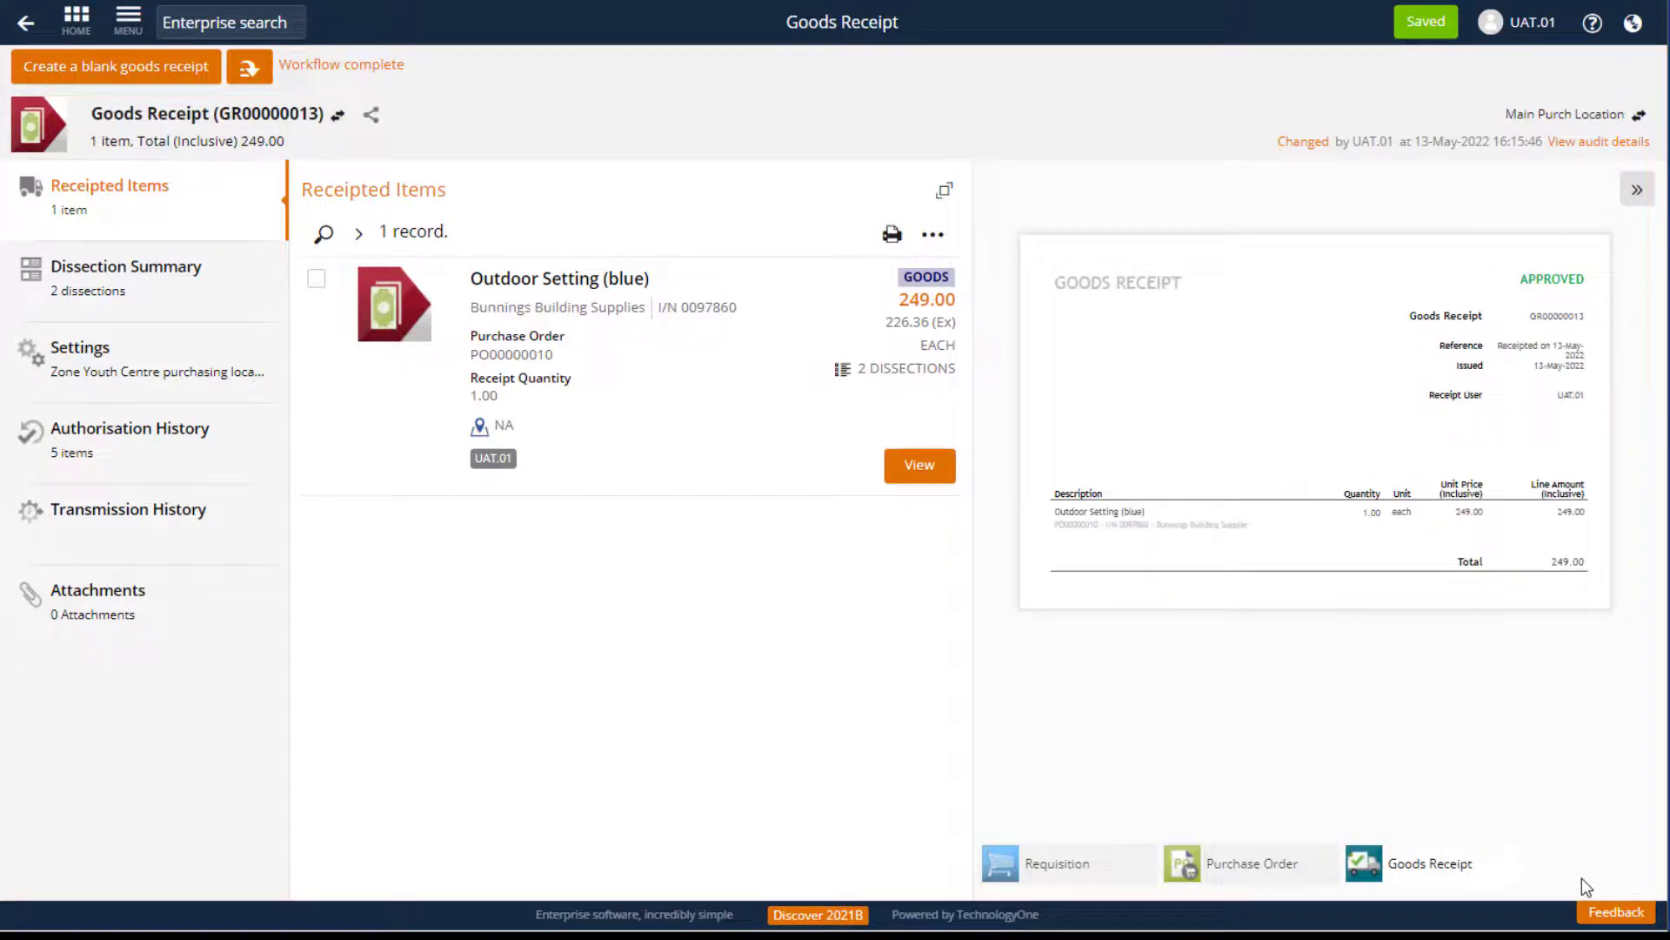
click(1305, 887)
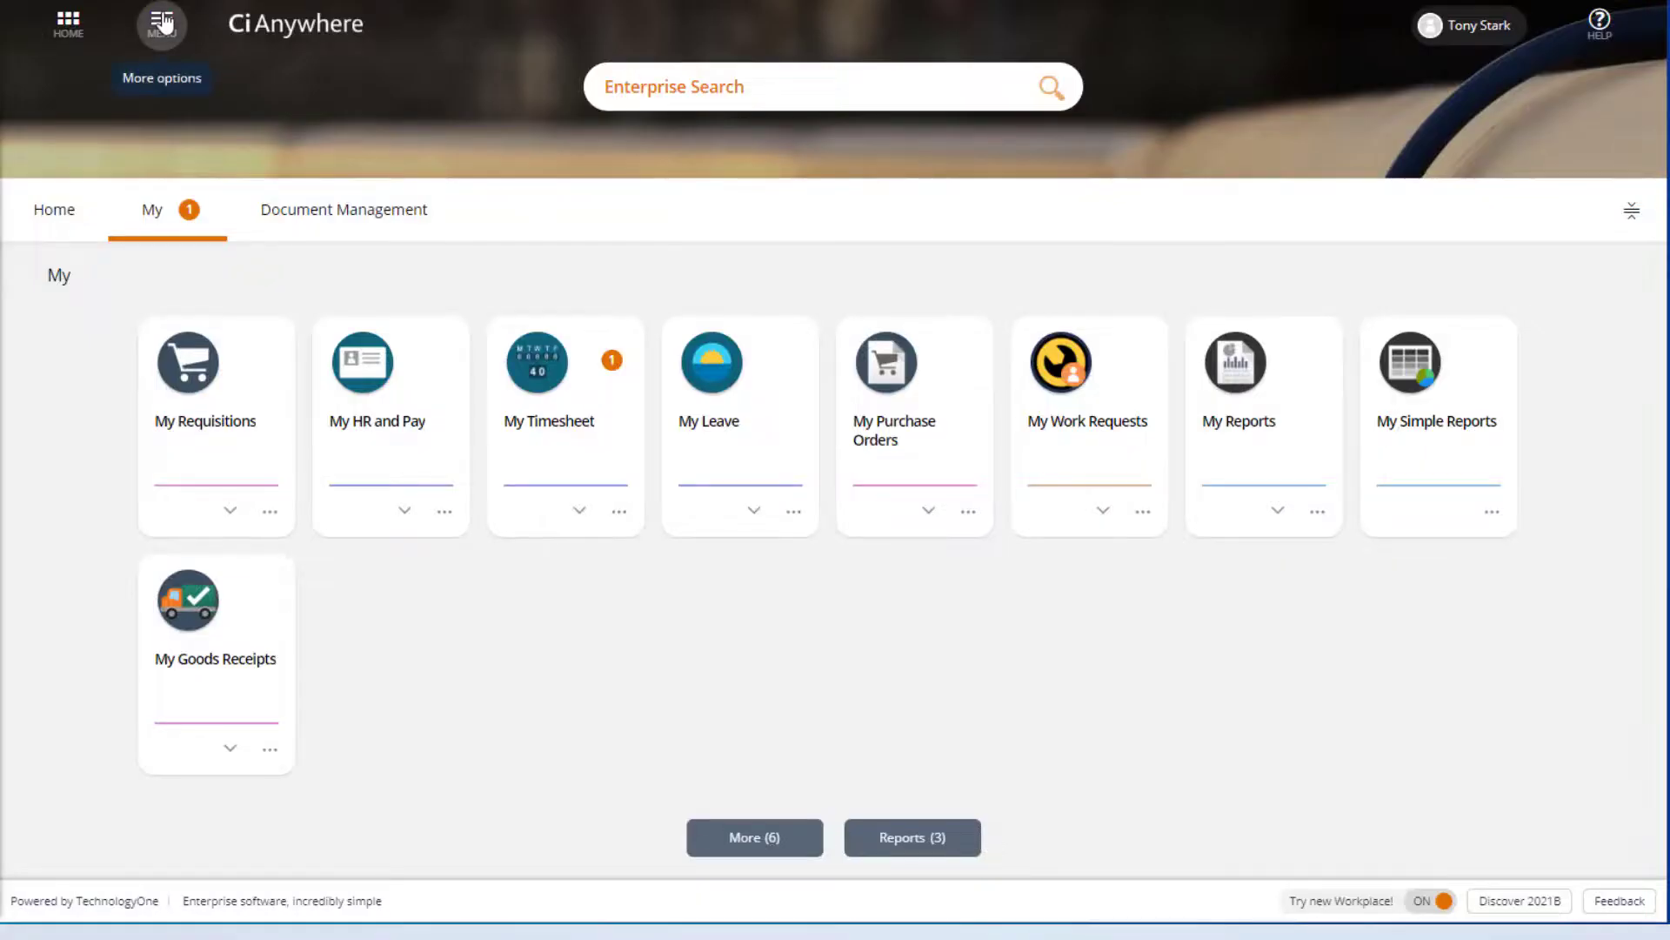
Step: Open the OneCouncil Support Page from Help & Assistance and view its expandable topic sections
click(162, 26)
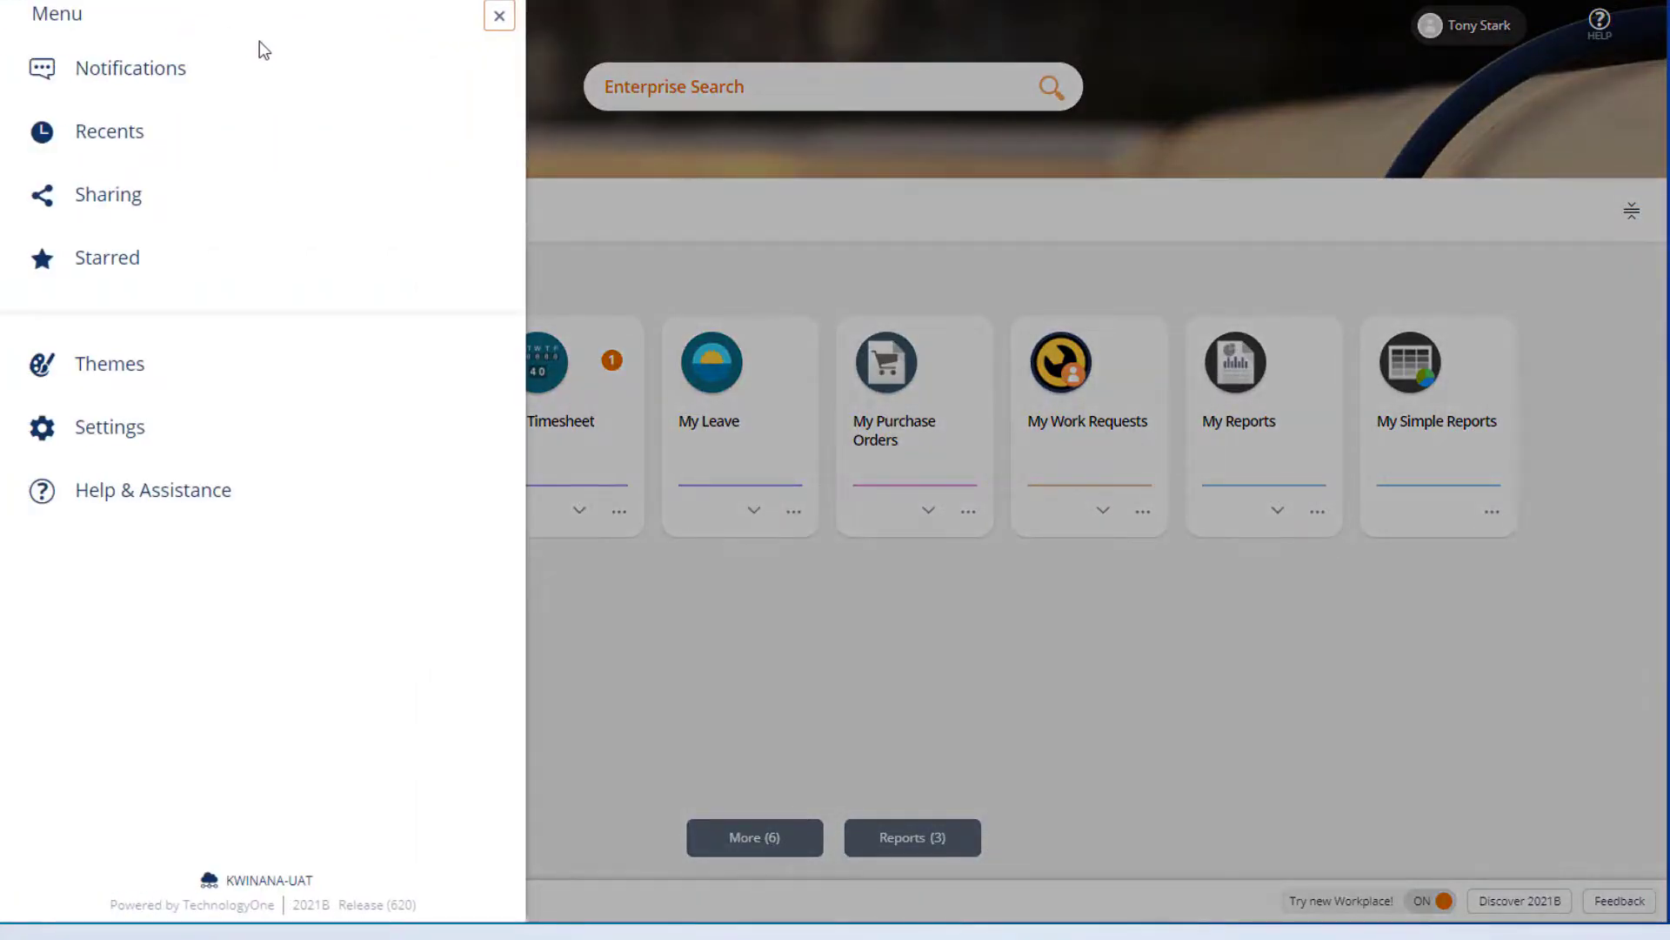
click(440, 488)
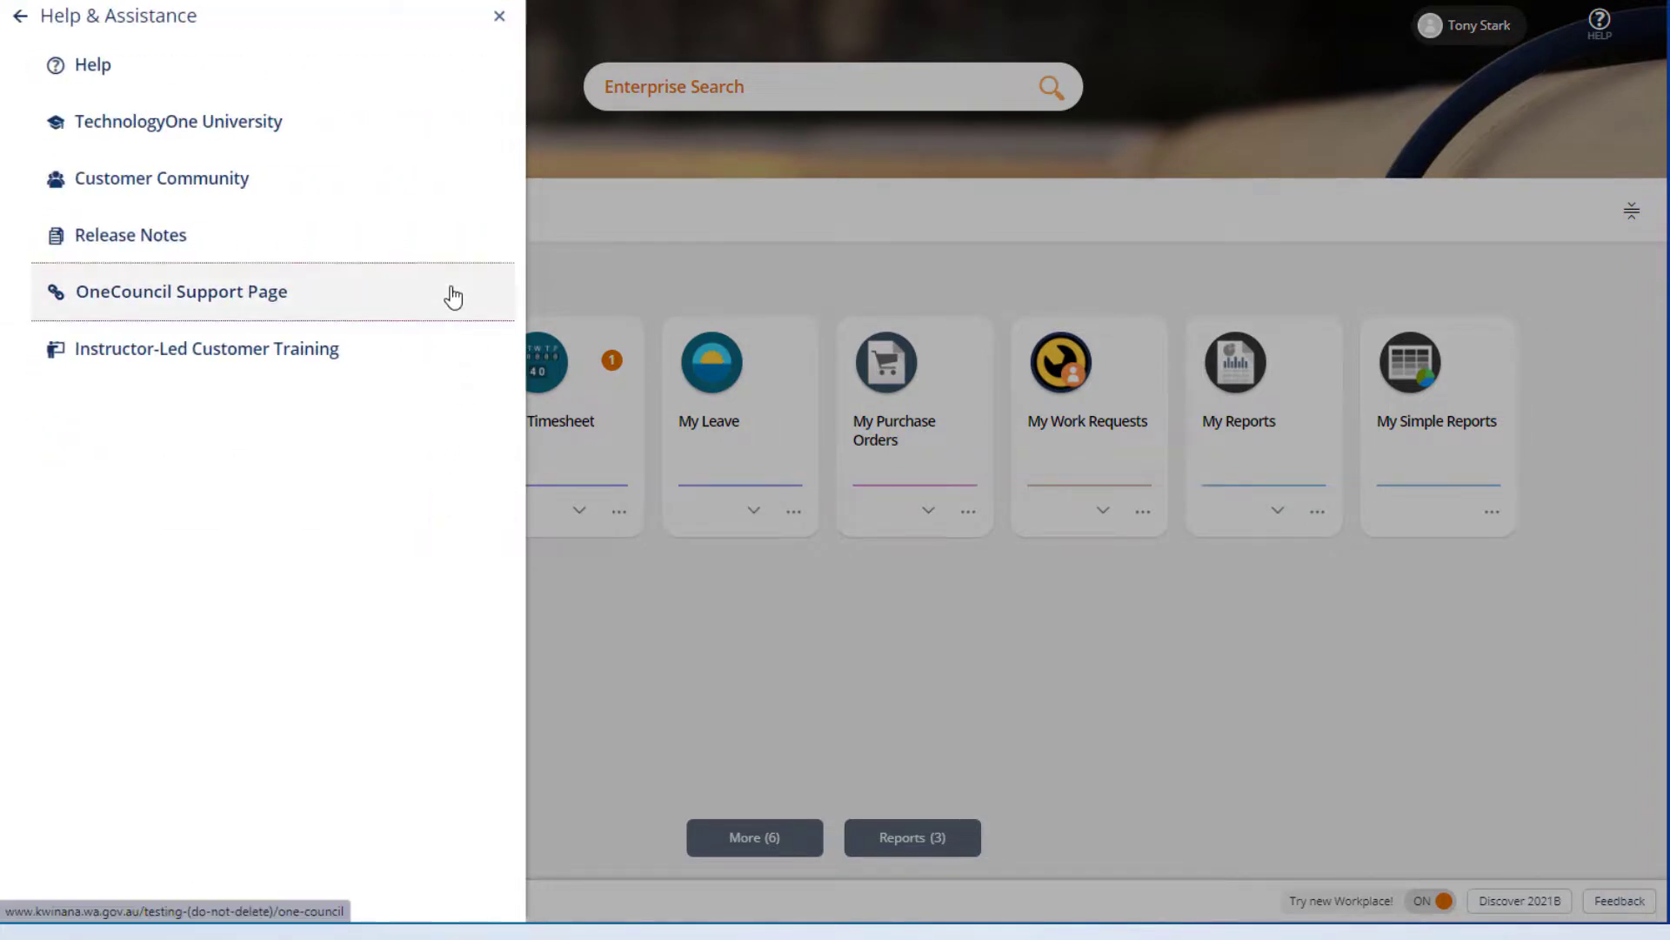
click(451, 295)
drag(1651, 99, 1652, 376)
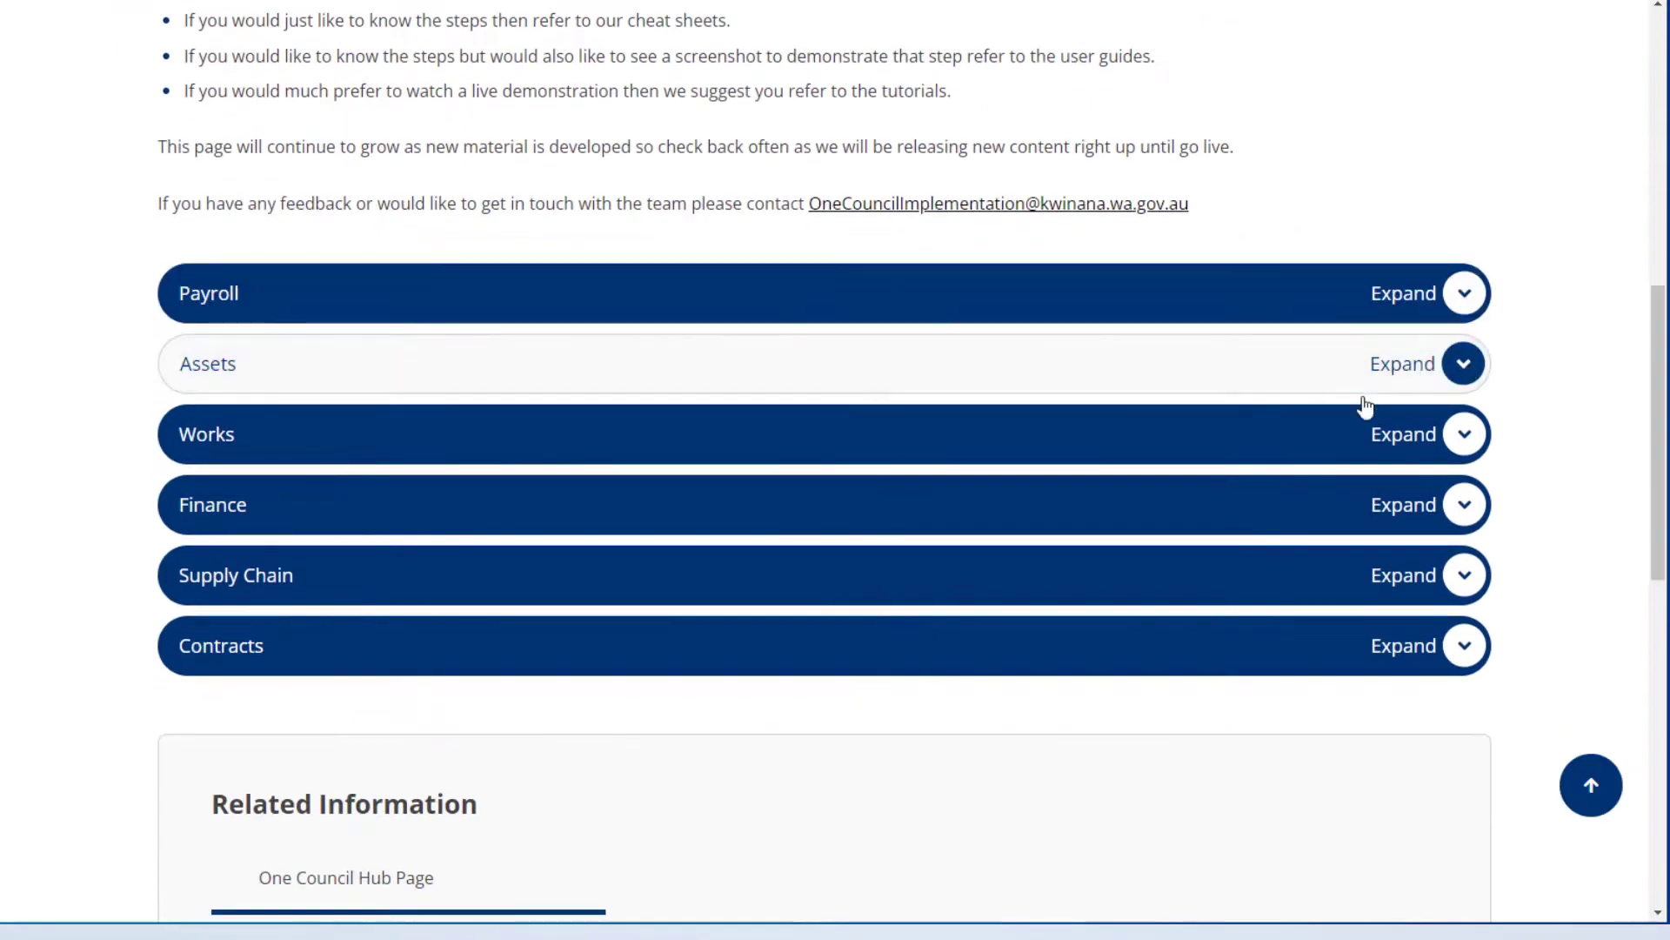